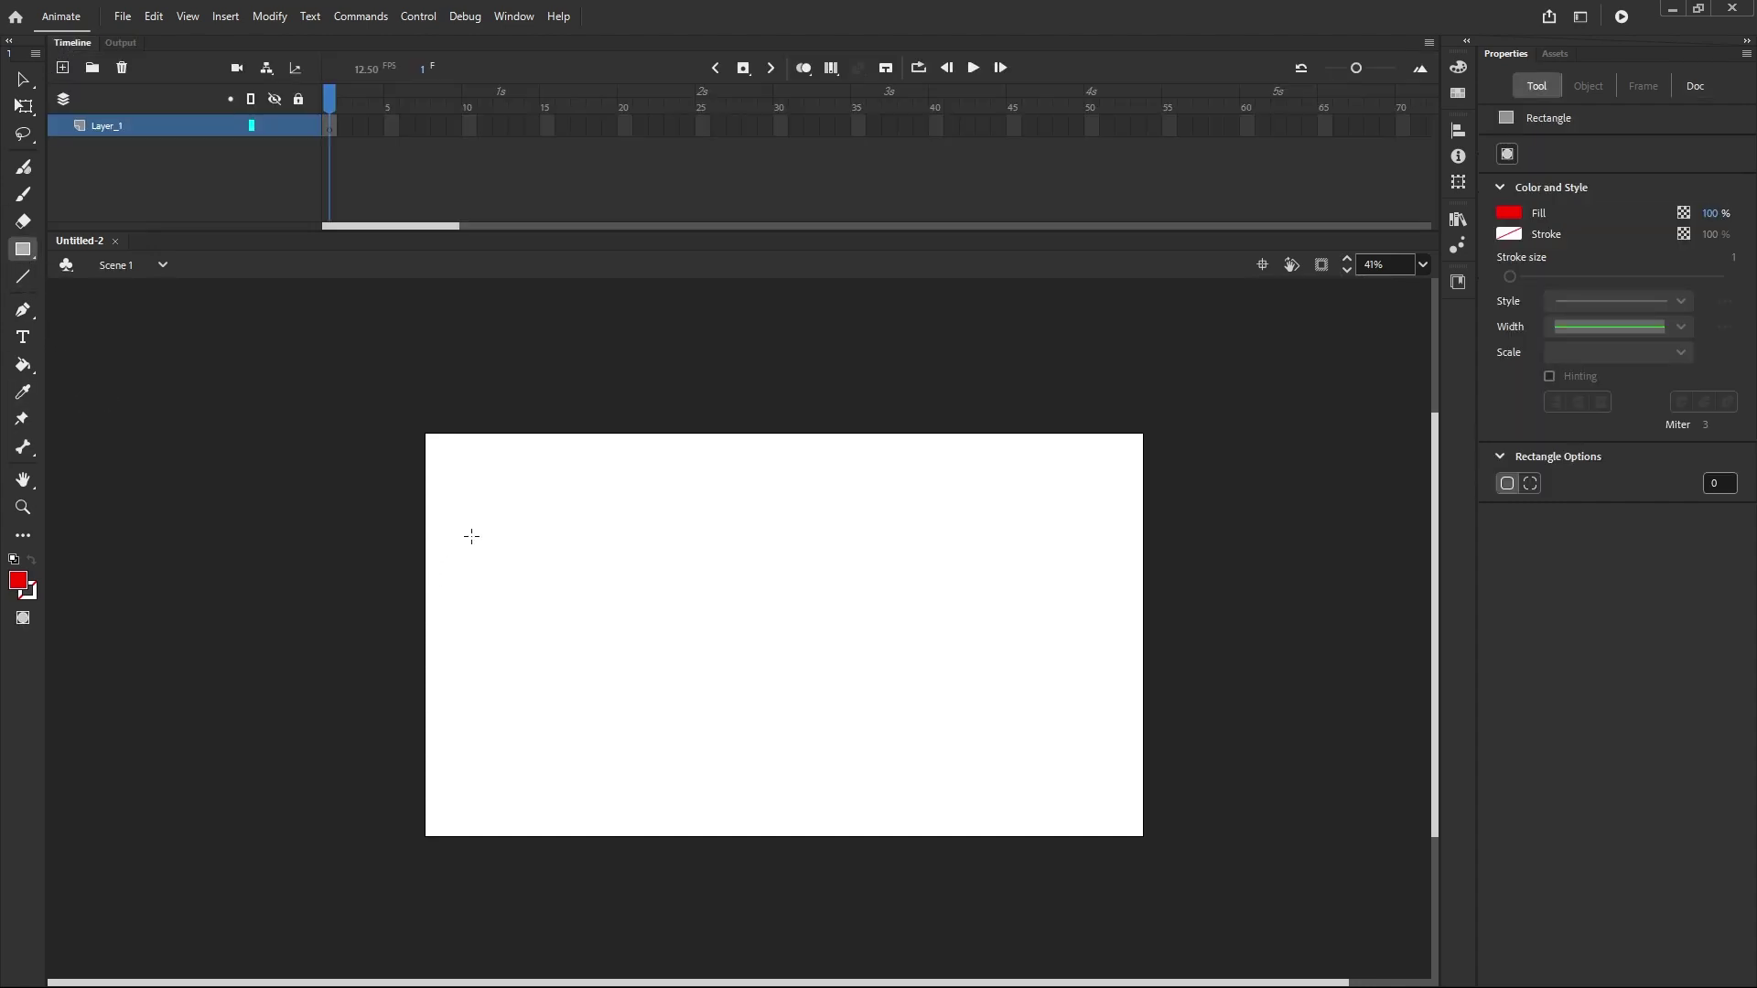
Step: Draw a red rectangle about 161 by 235 px on the stage and duplicate it into a vertical column of three
mouse_move(472, 536)
mouse_down()
mouse_move(571, 593)
mouse_move(531, 625)
mouse_up()
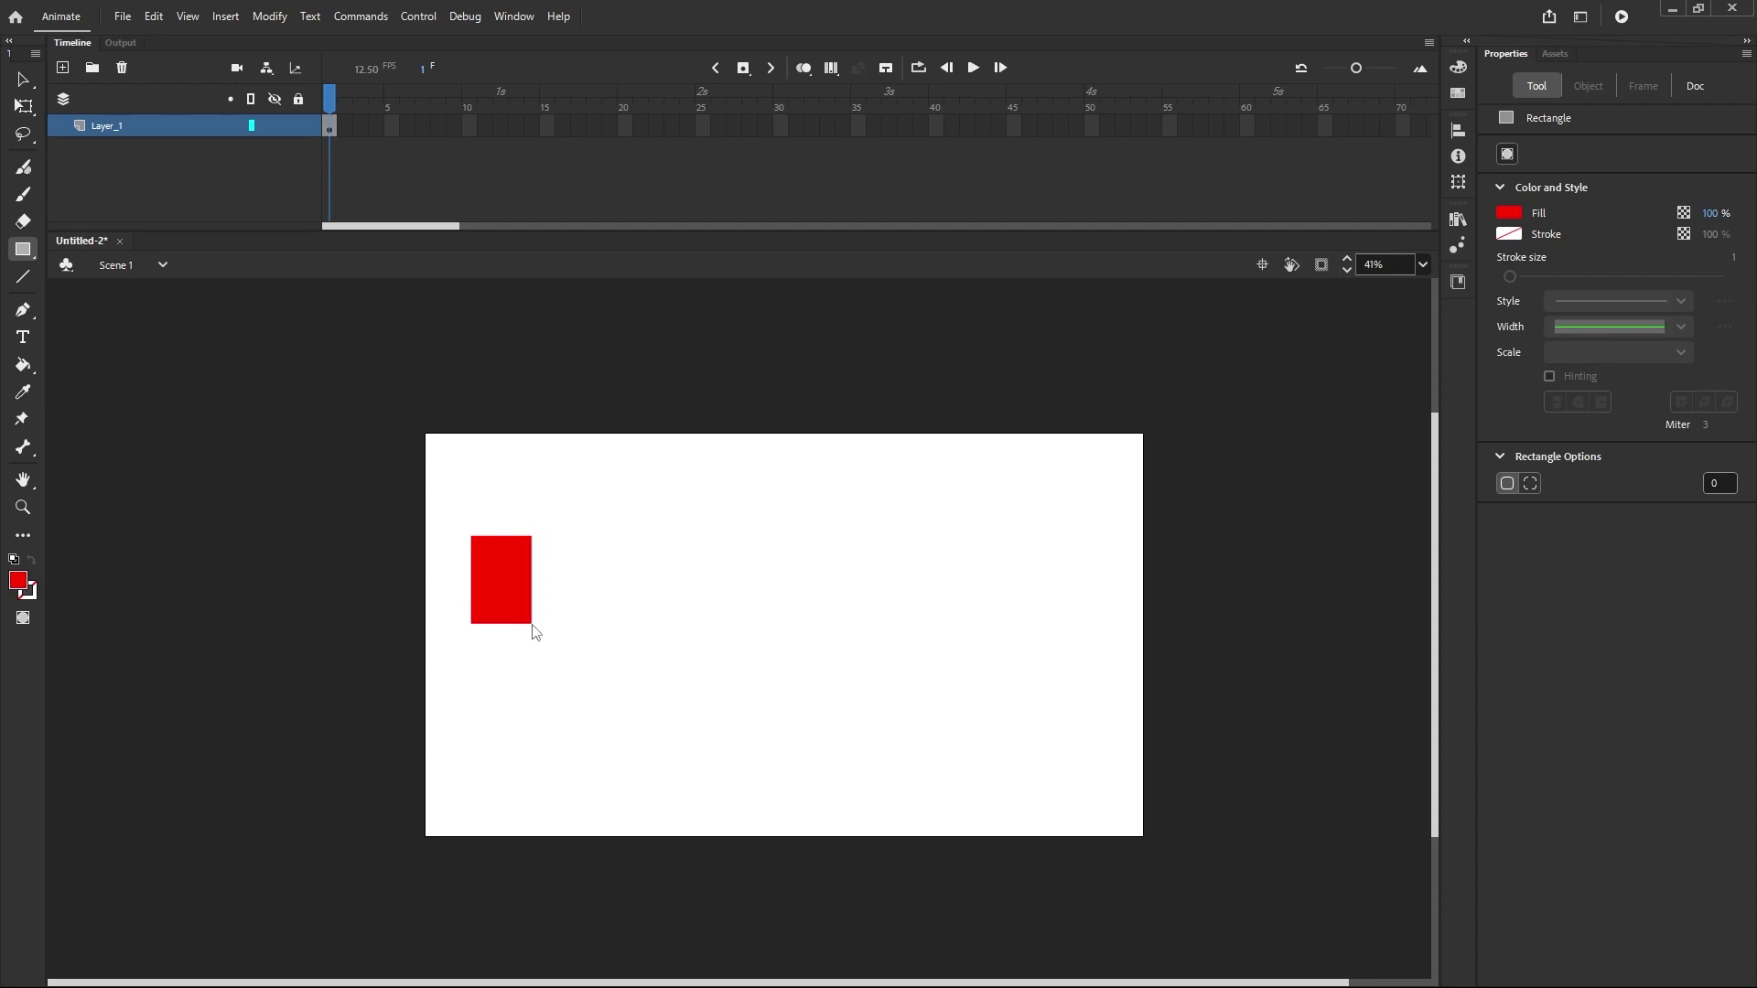
click(28, 90)
click(501, 584)
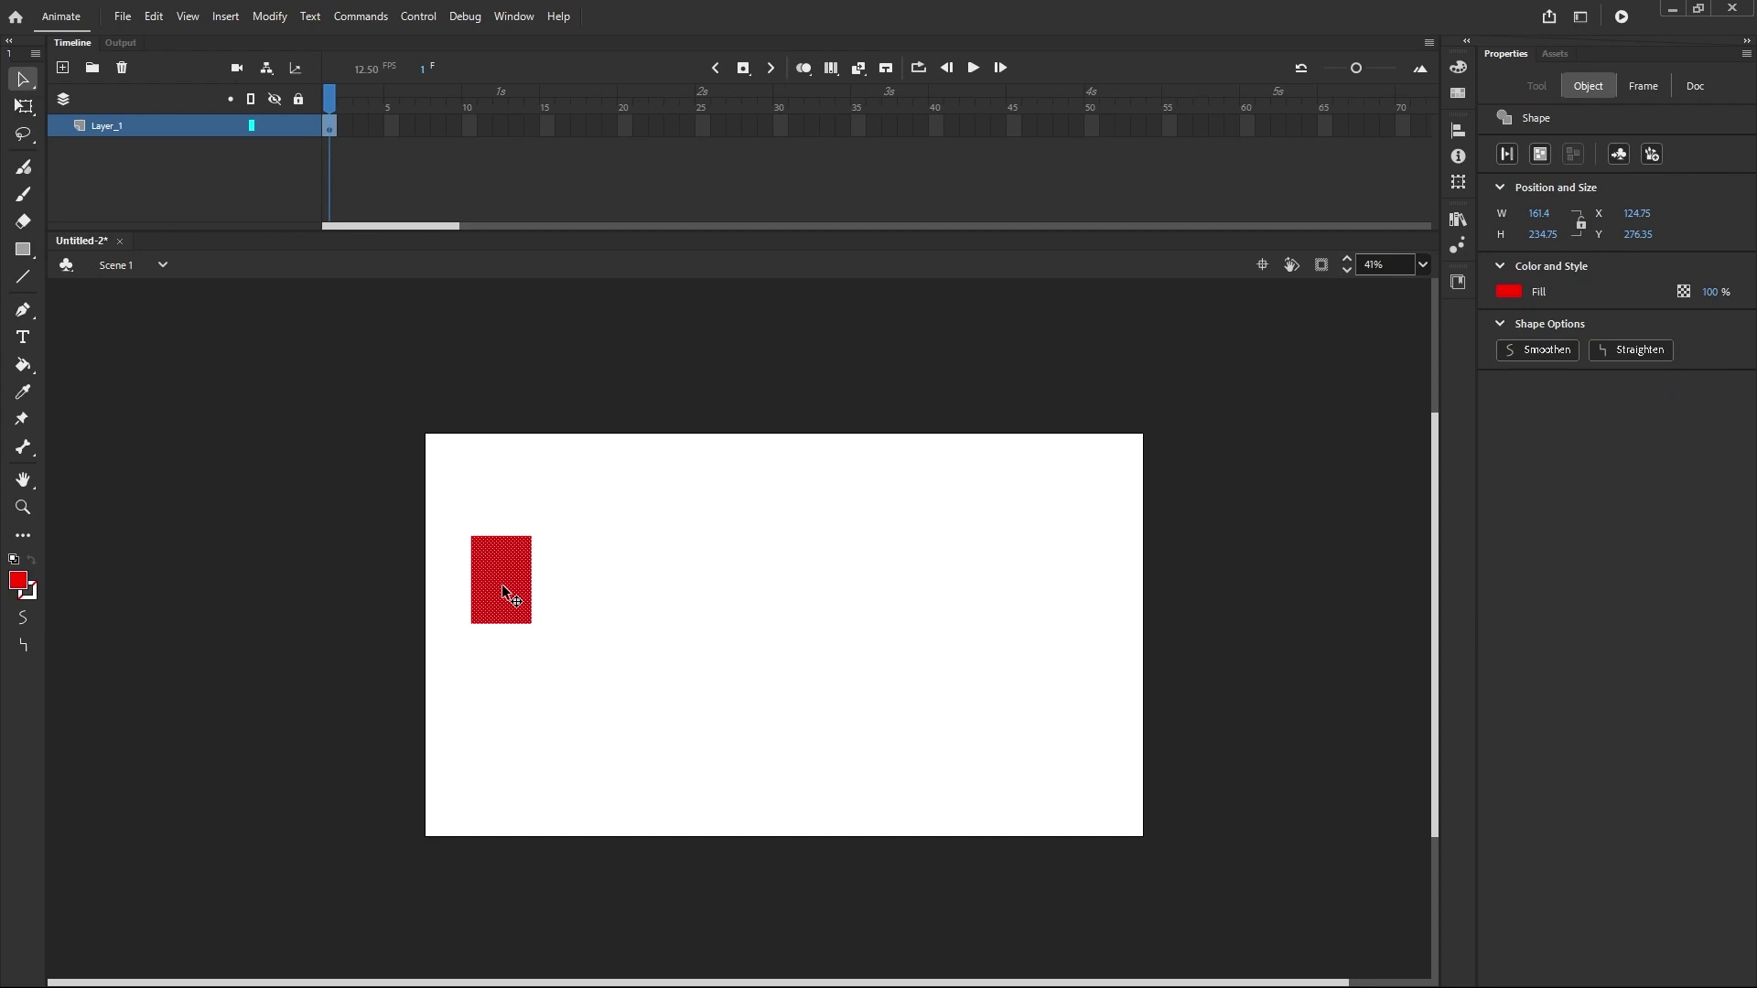
alt+drag(501, 612, 502, 799)
drag(455, 540, 586, 760)
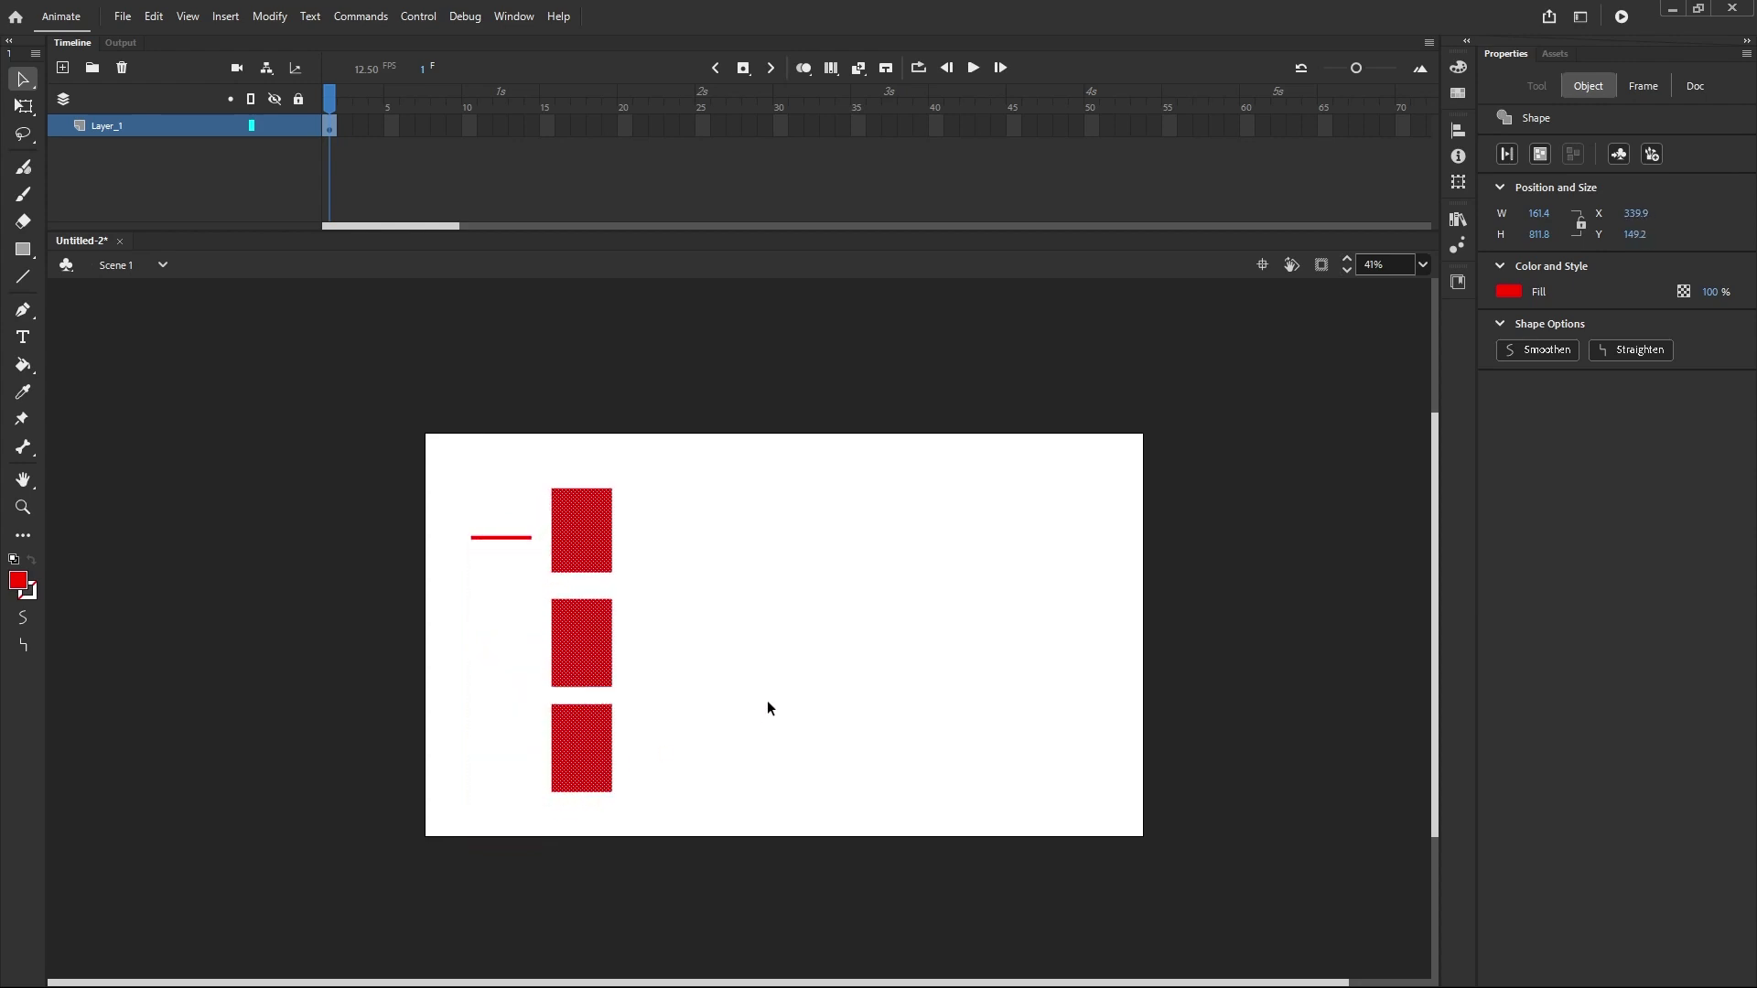
click(646, 652)
key(ctrl+a)
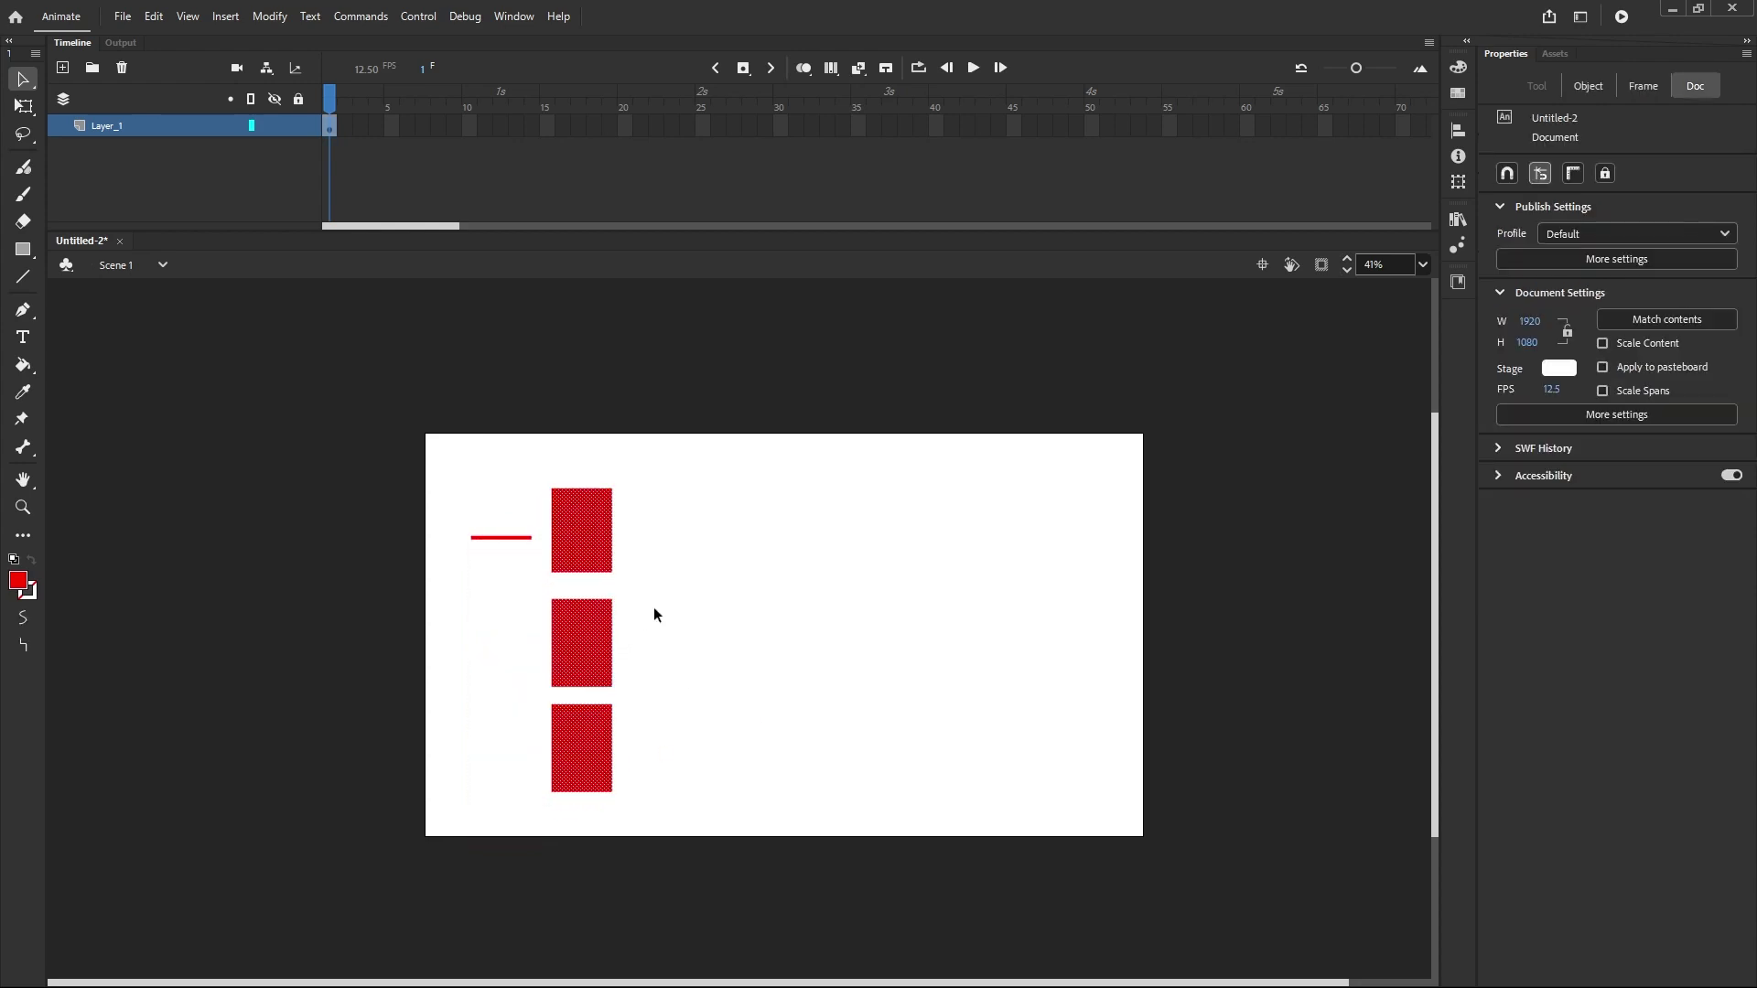
key(ctrl+z)
Step: Move all three red rectangles together to about X 465, Y 137, and deselect them
drag(404, 521, 585, 846)
drag(507, 785, 634, 733)
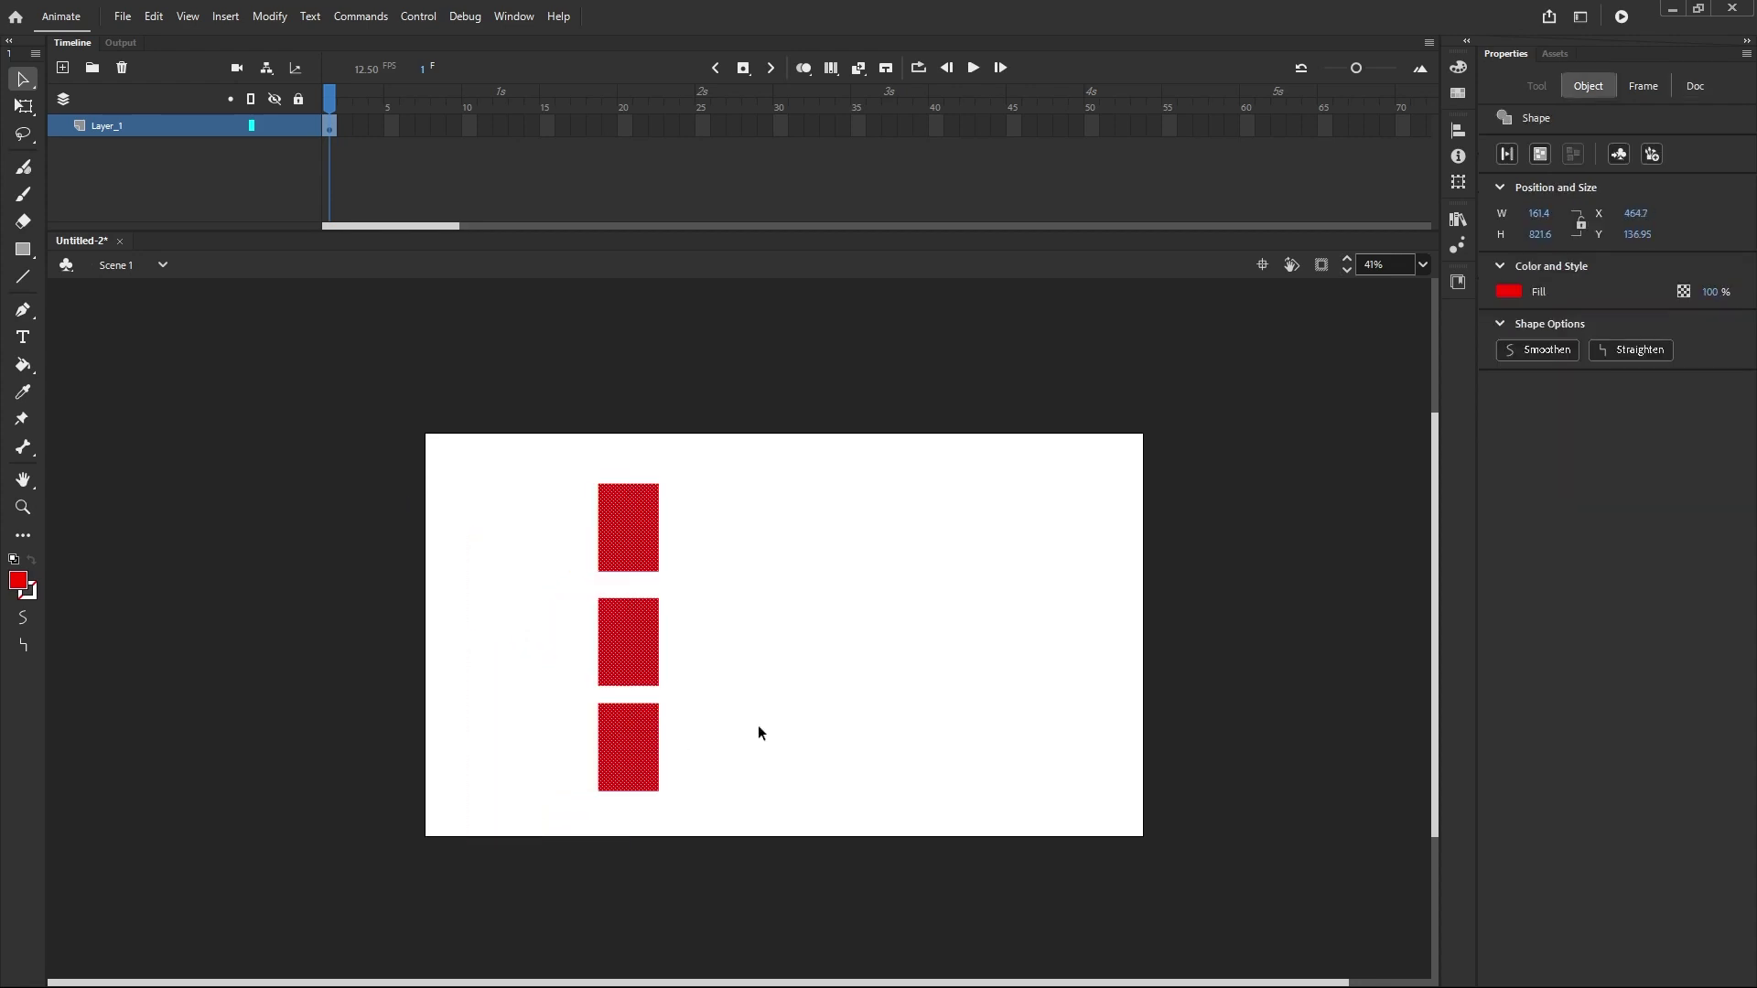
click(840, 699)
Step: Convert the top rectangle to a Graphic symbol with the default name
click(601, 535)
right_click(632, 536)
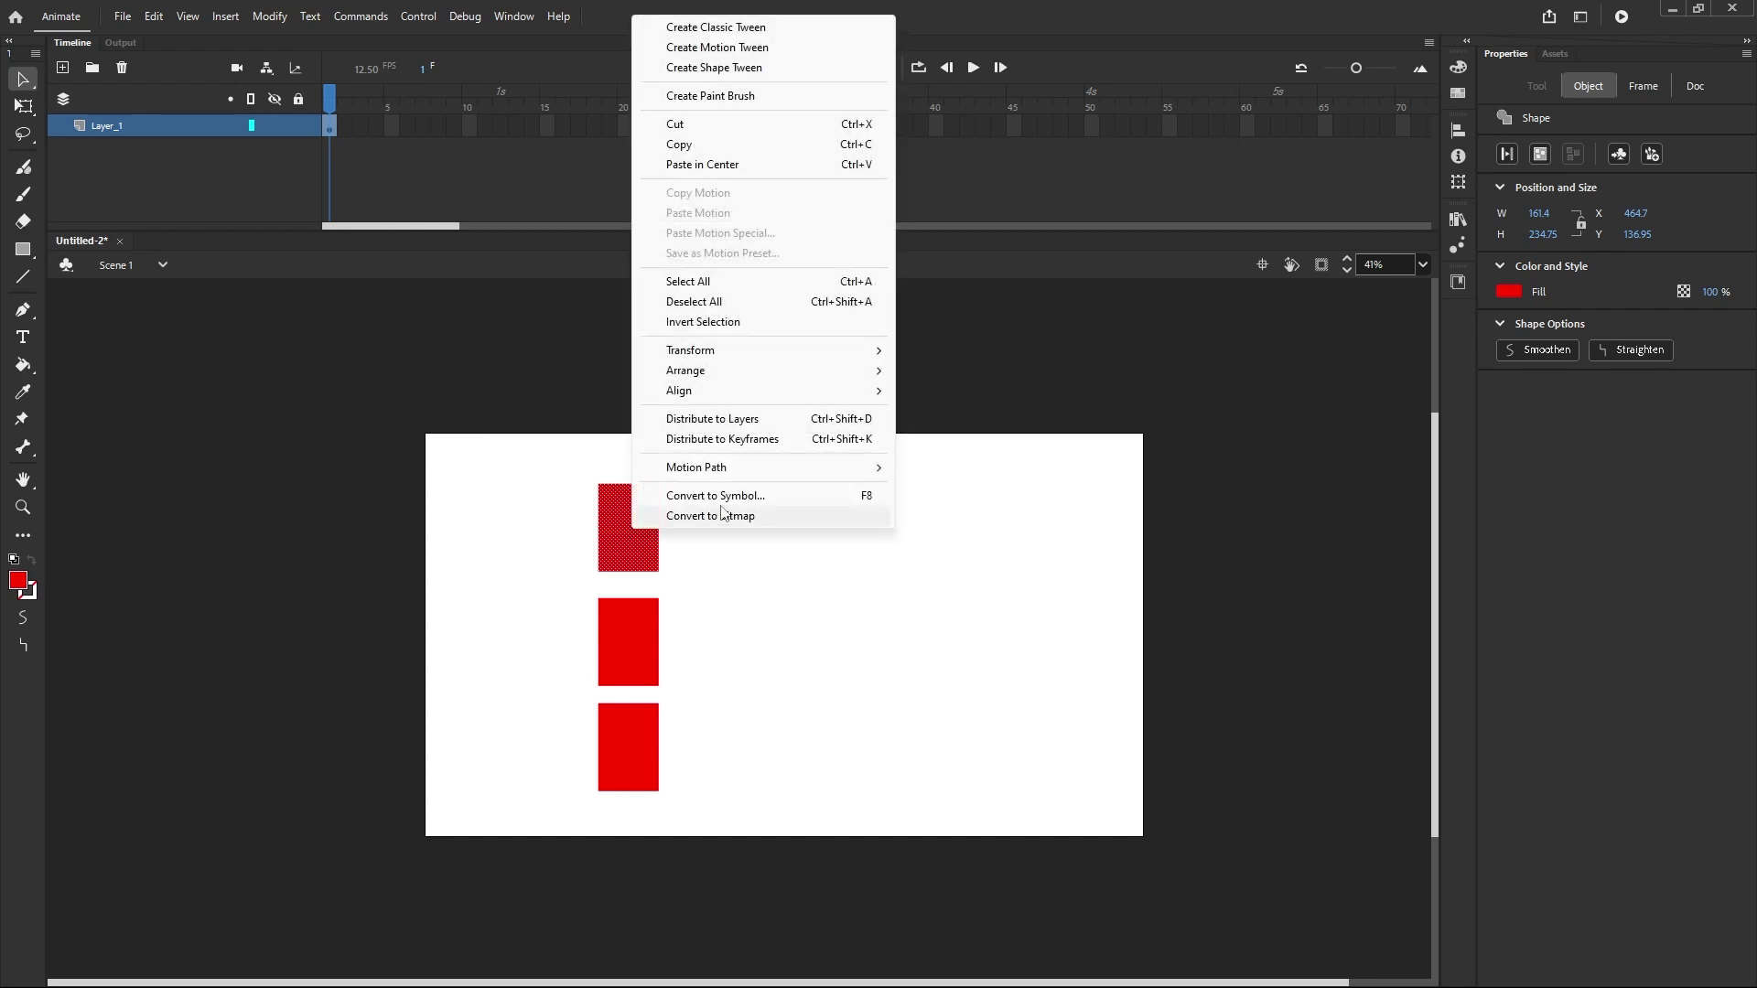
click(759, 498)
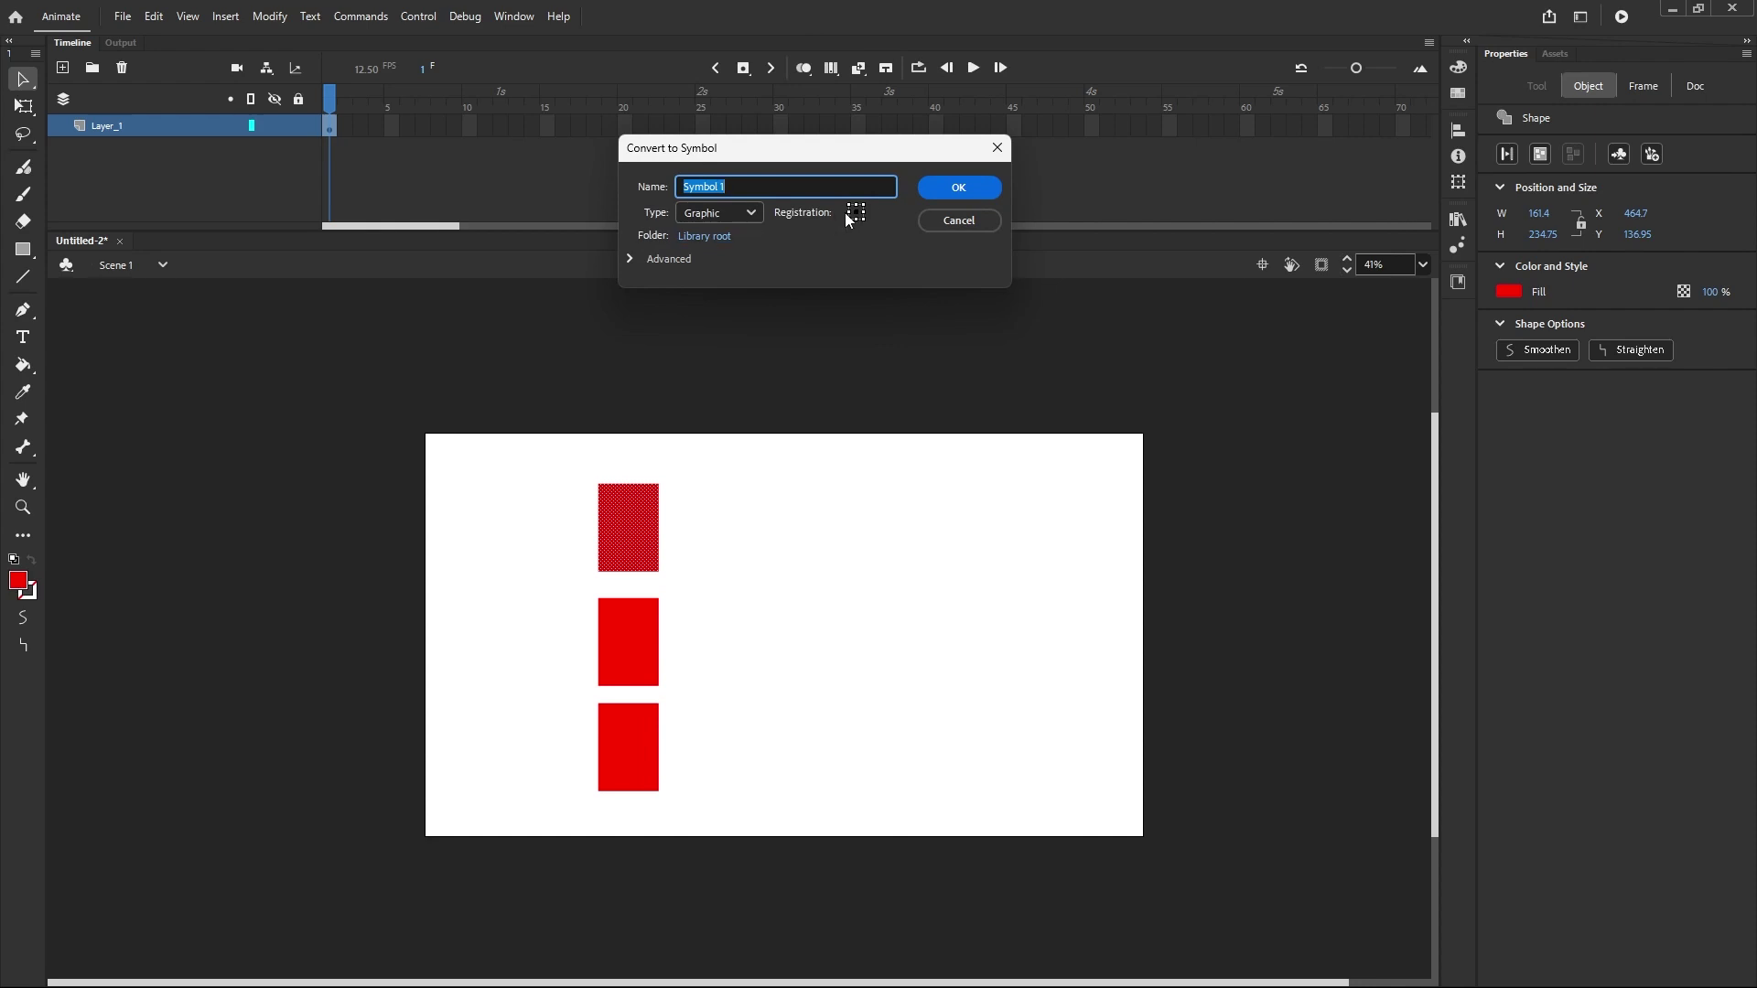
click(974, 188)
Step: Convert the middle rectangle to its own Graphic symbol with the default name
click(633, 629)
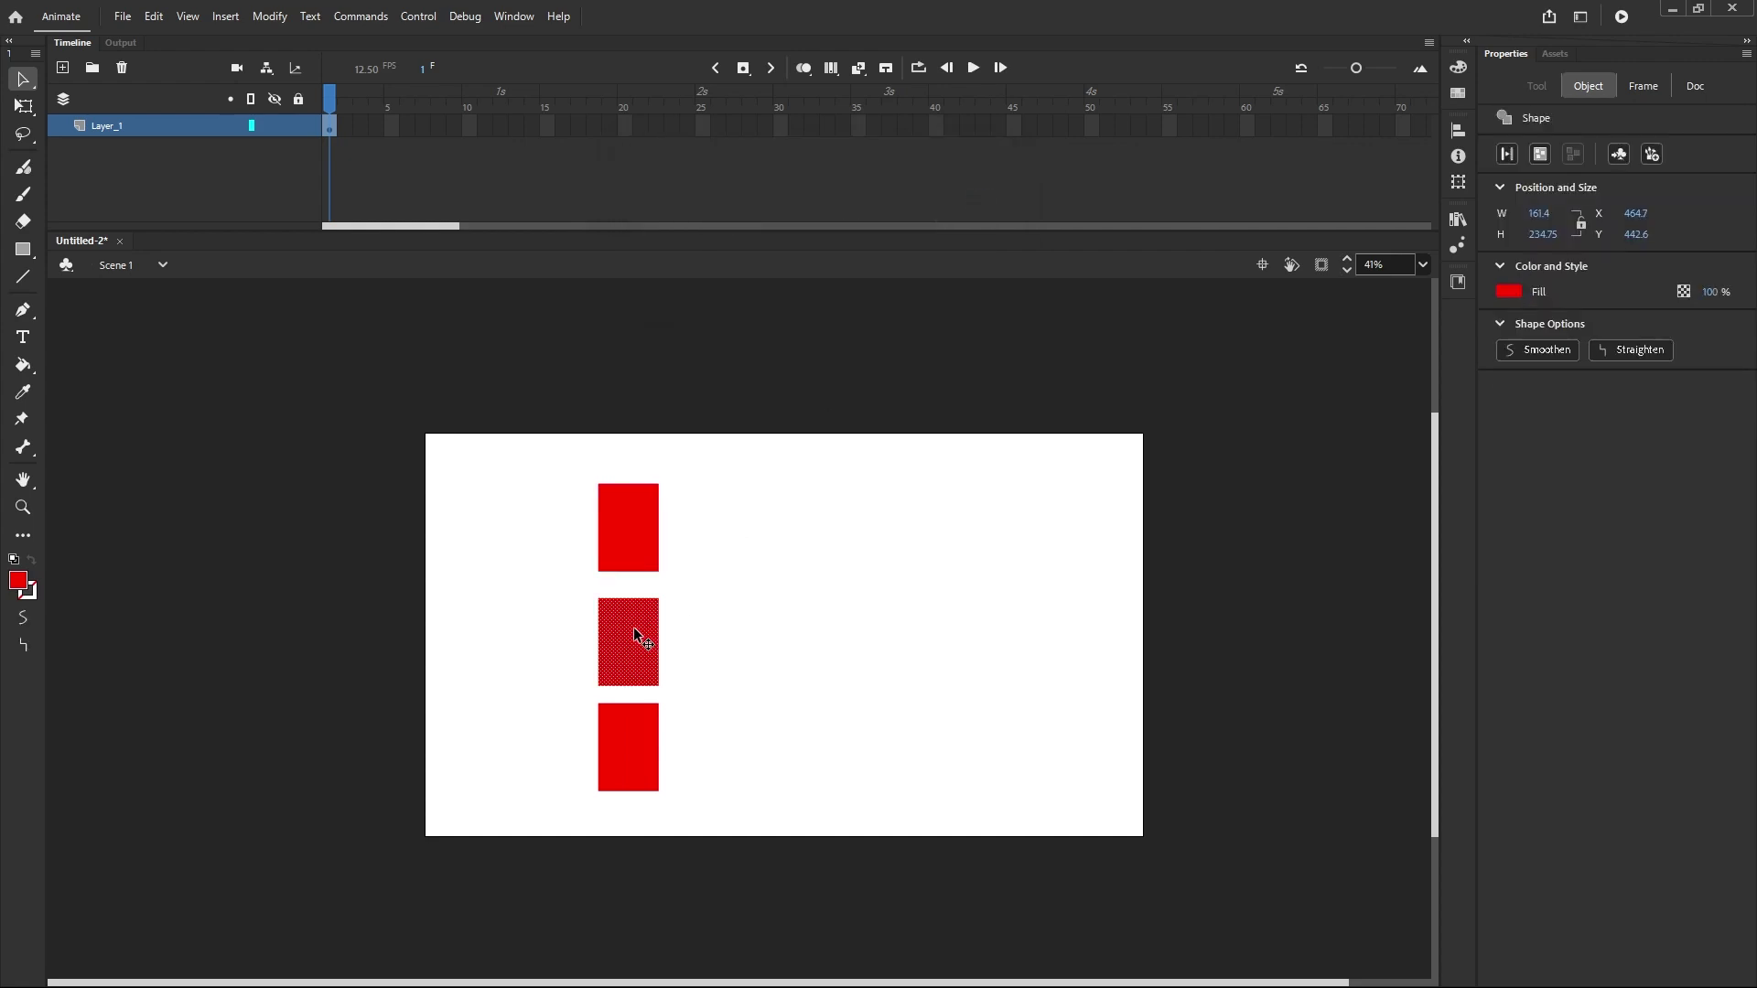
right_click(634, 629)
click(702, 597)
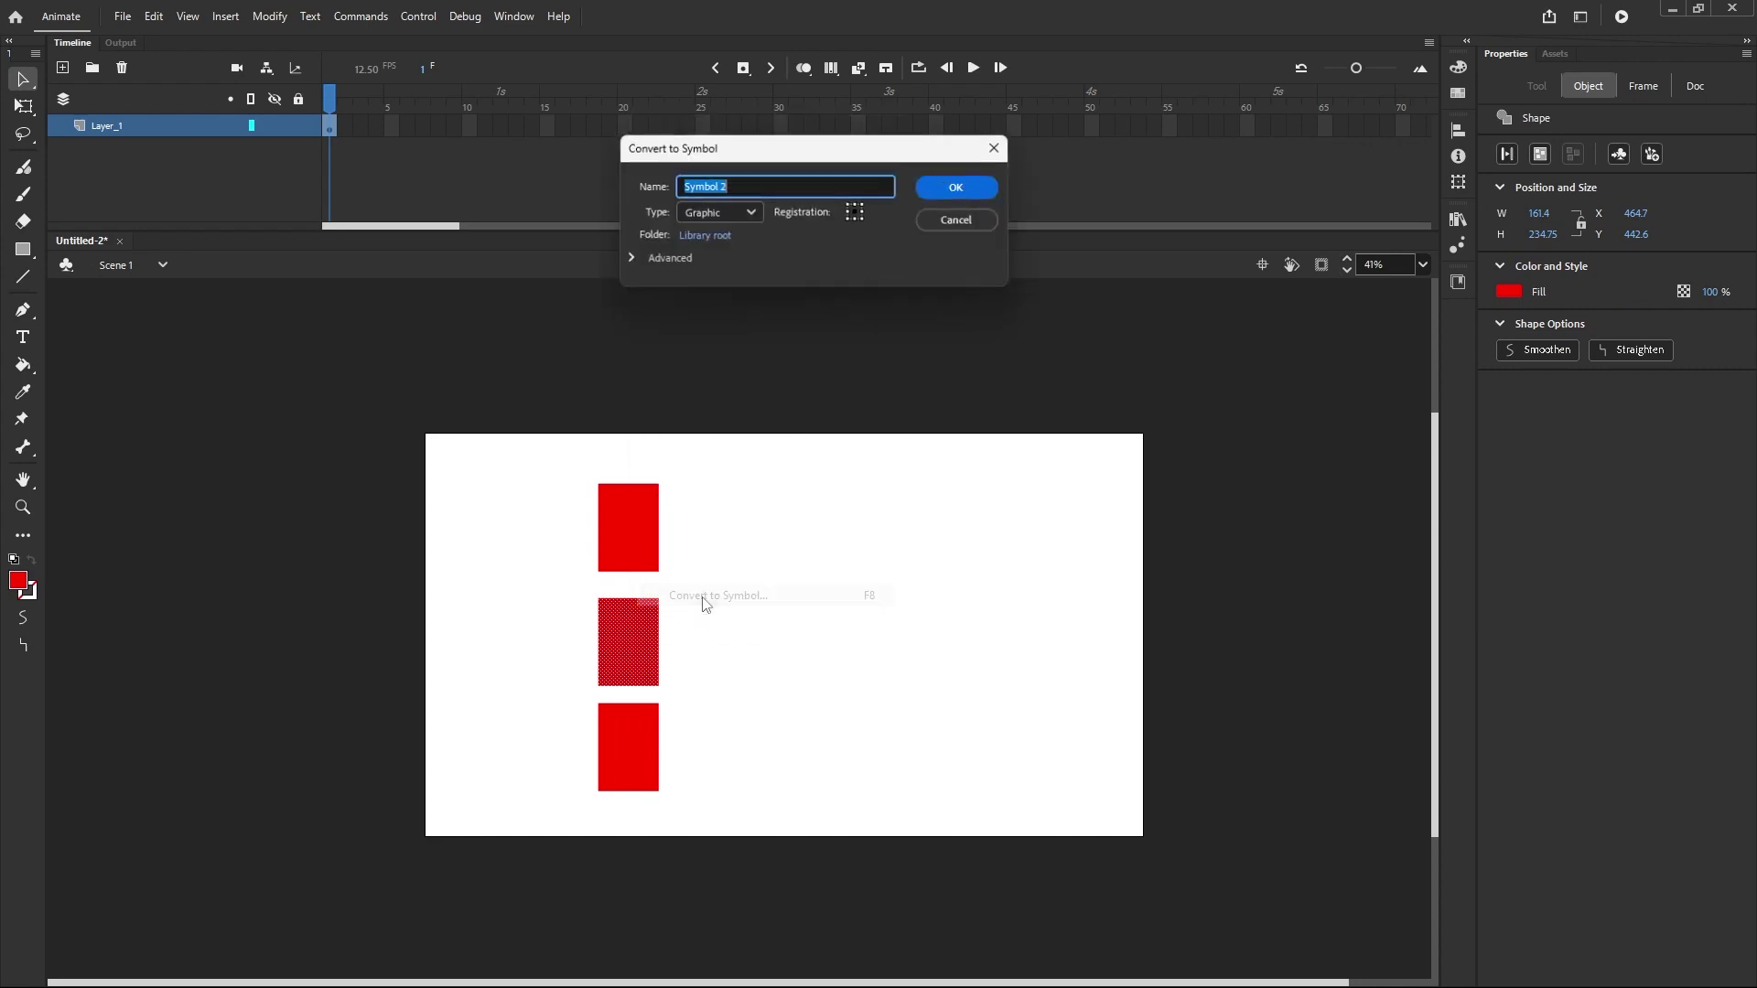
click(953, 186)
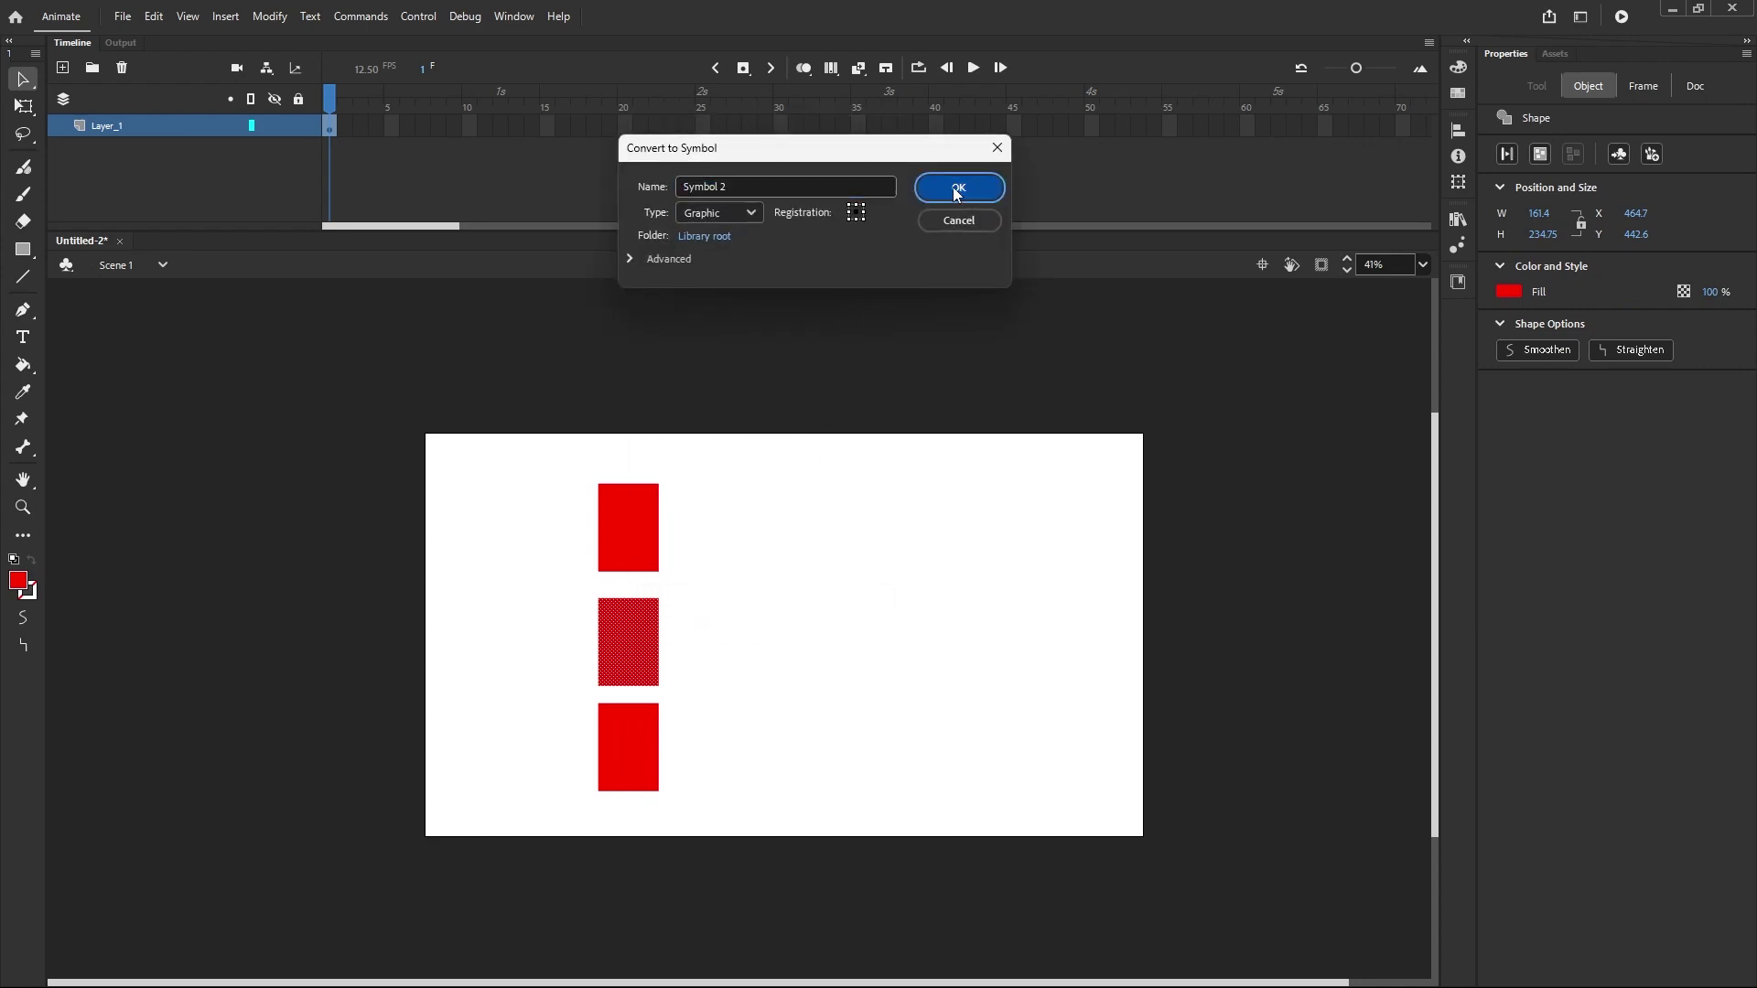
Step: Convert the bottom rectangle to its own Graphic symbol with the default name
click(640, 724)
right_click(641, 725)
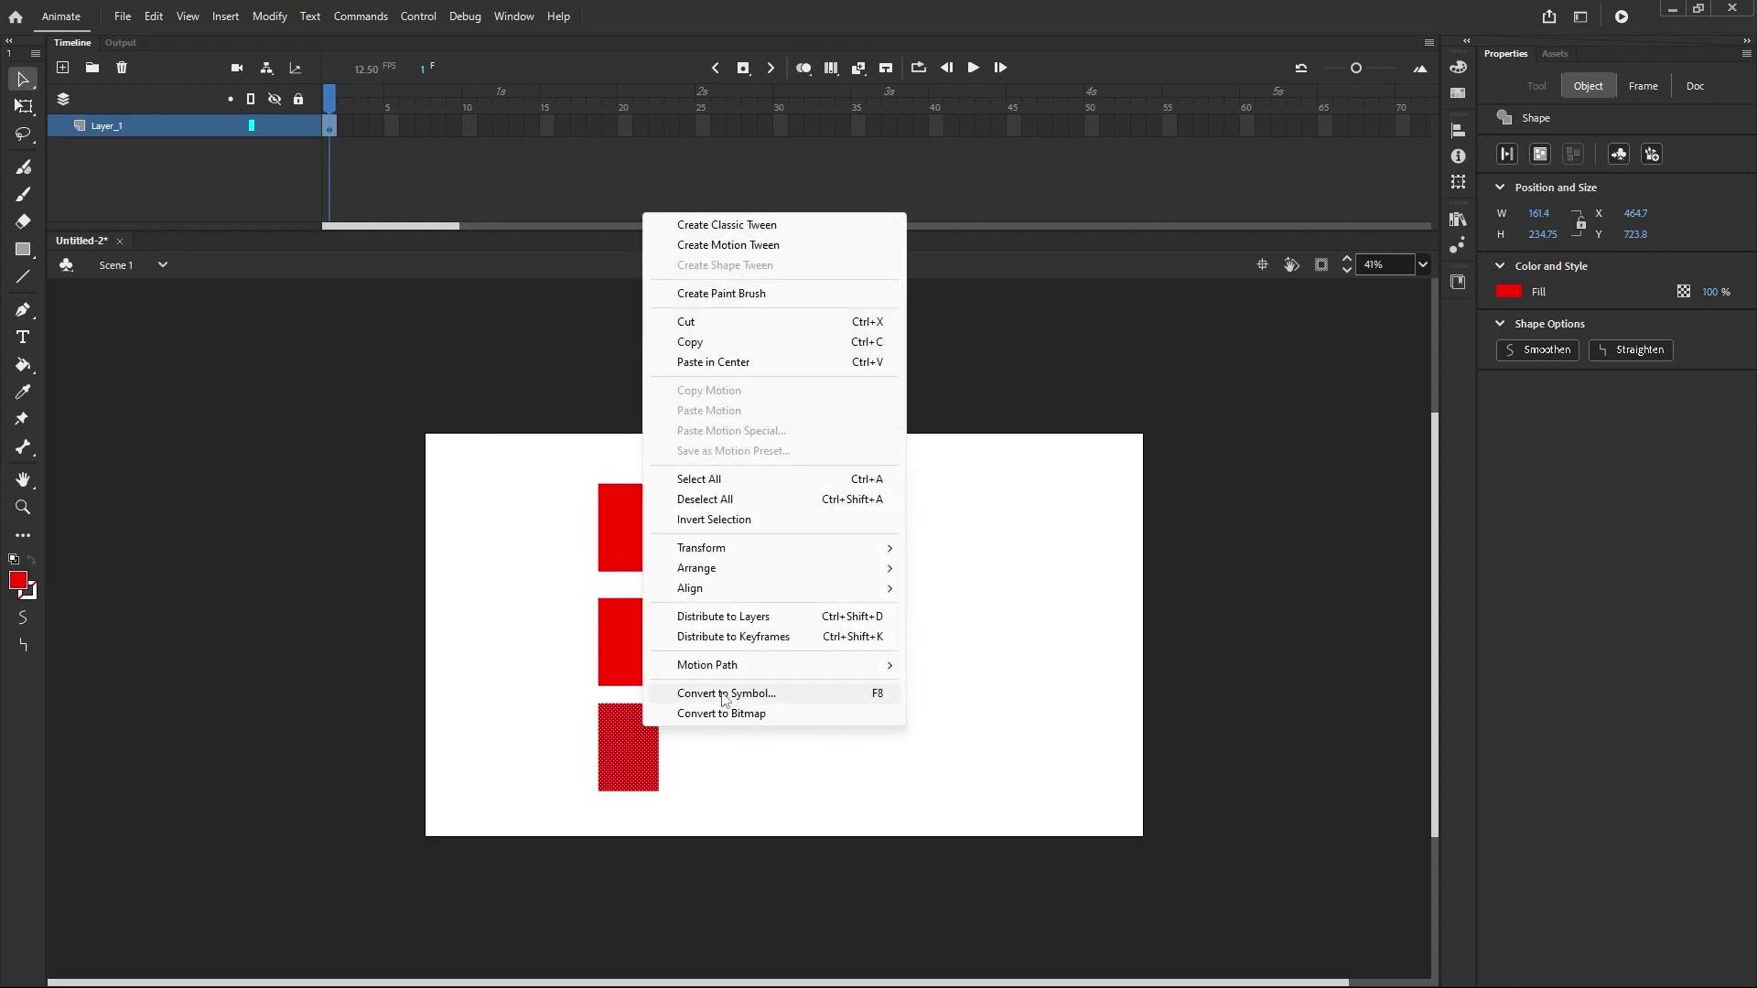
click(725, 694)
click(961, 191)
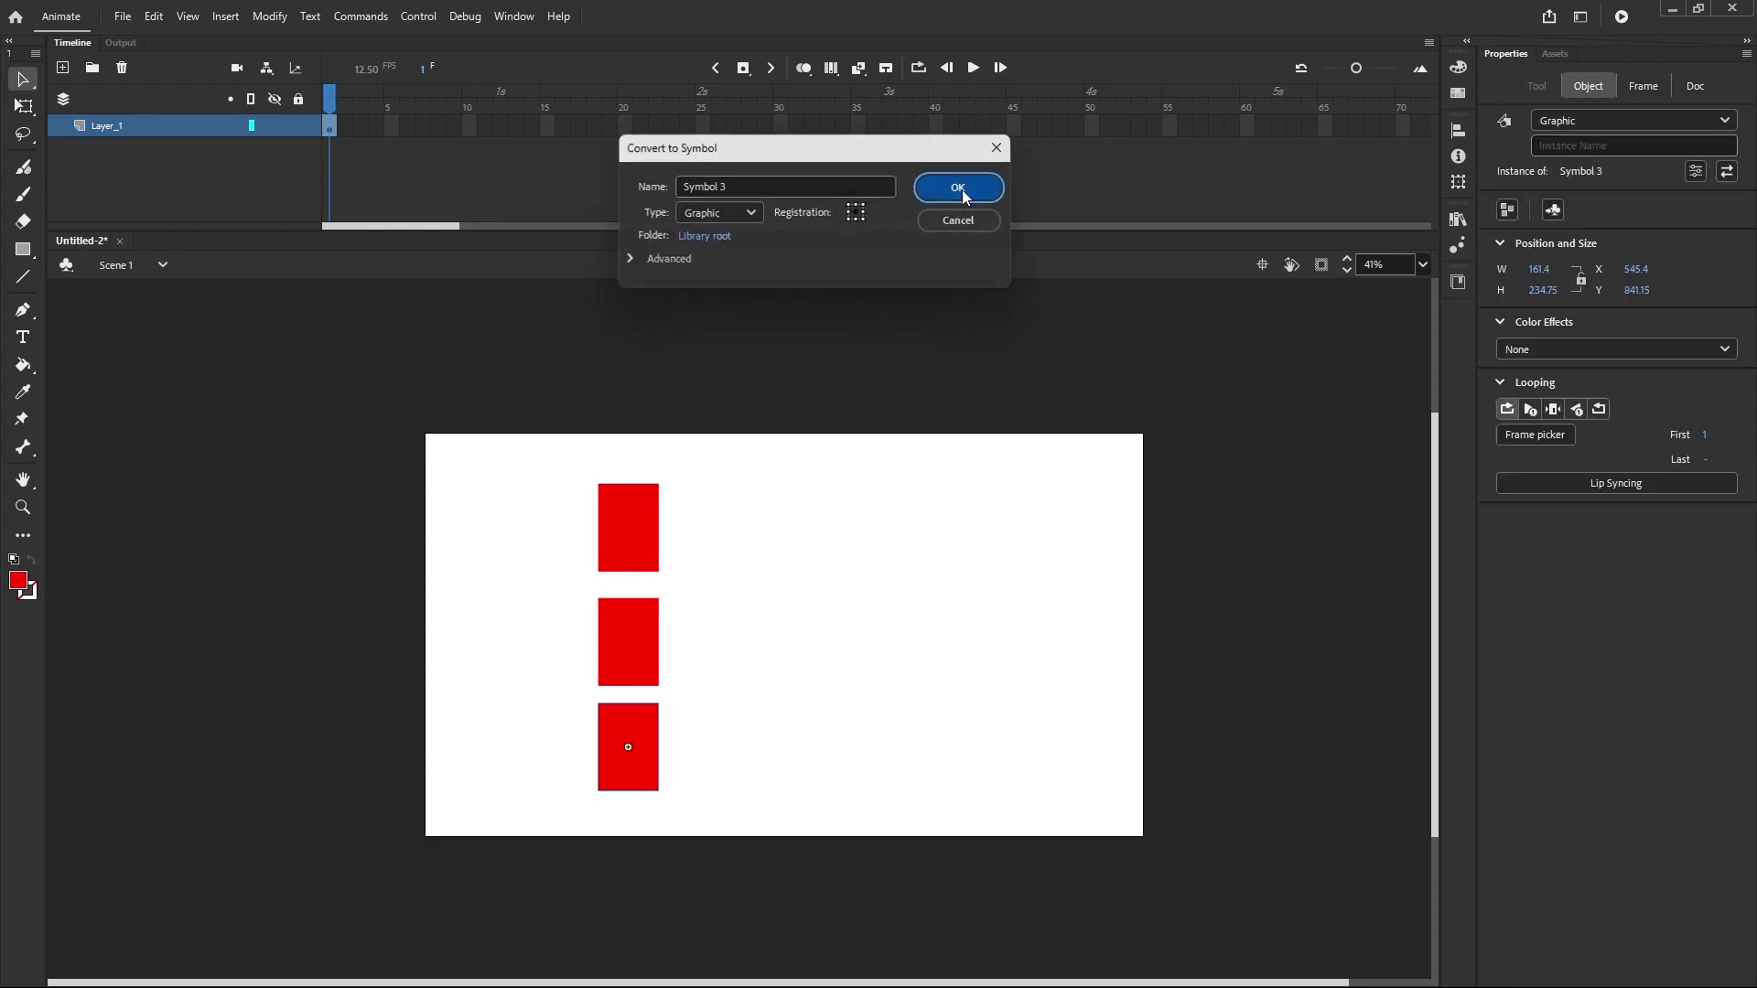
mouse_move(834, 975)
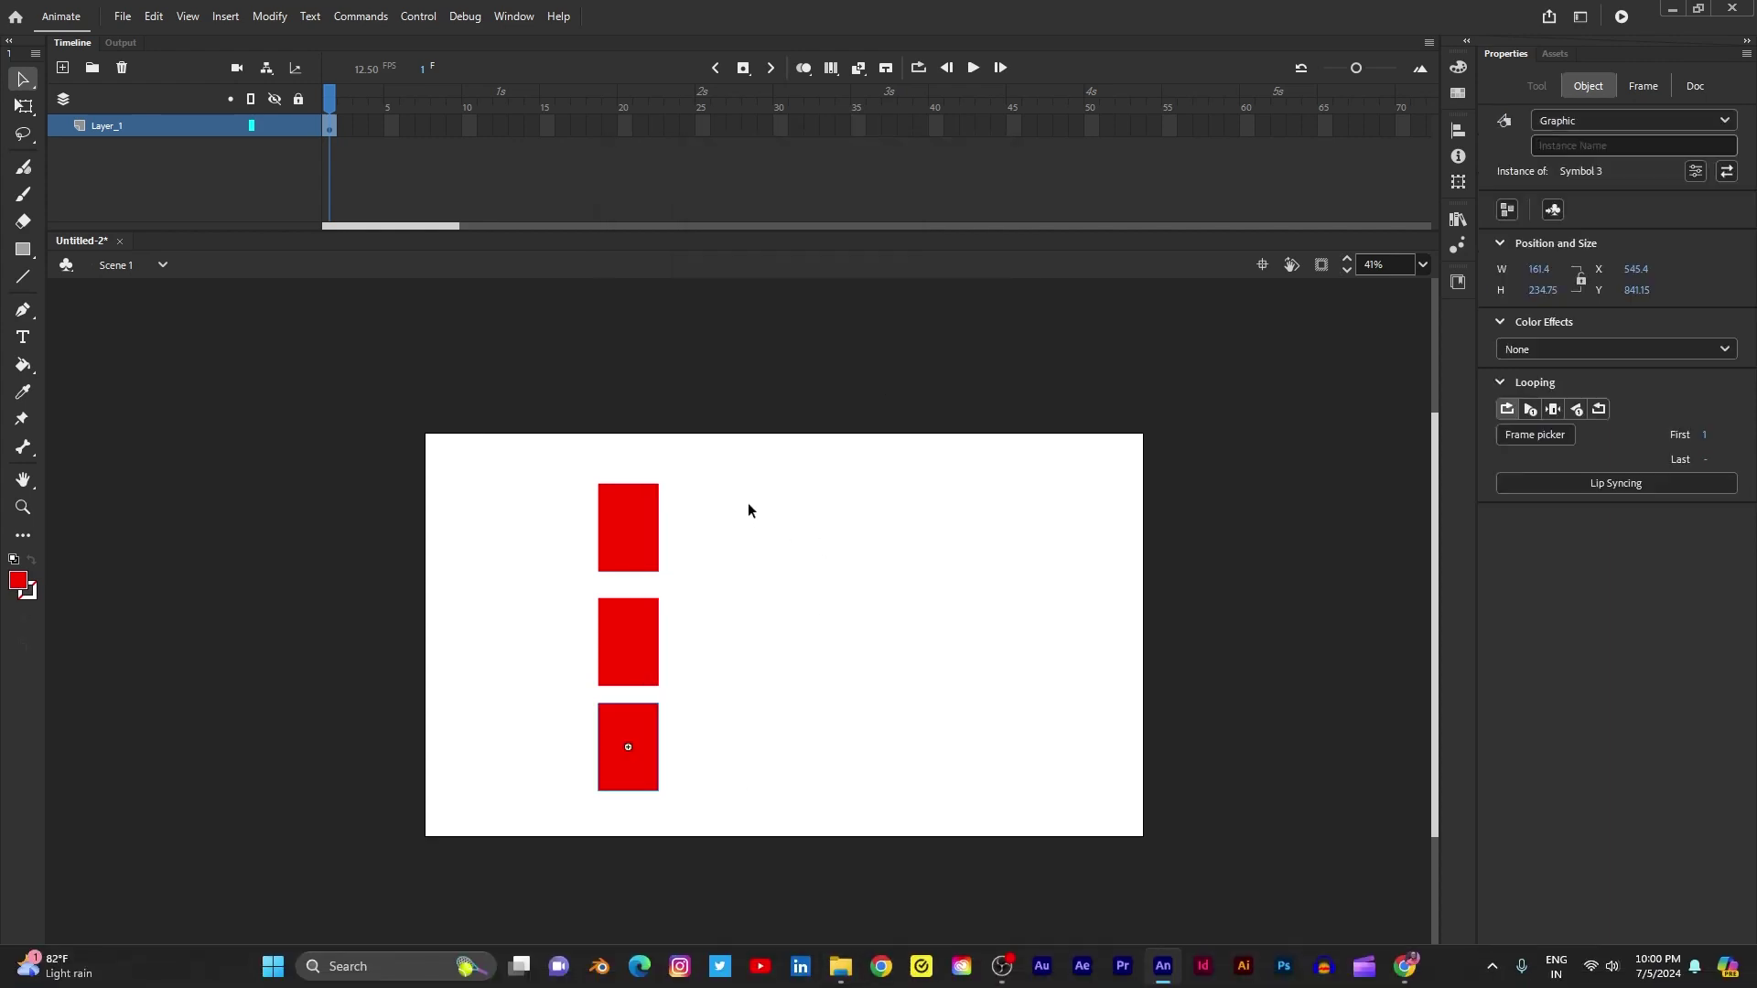
click(552, 485)
drag(488, 459, 850, 902)
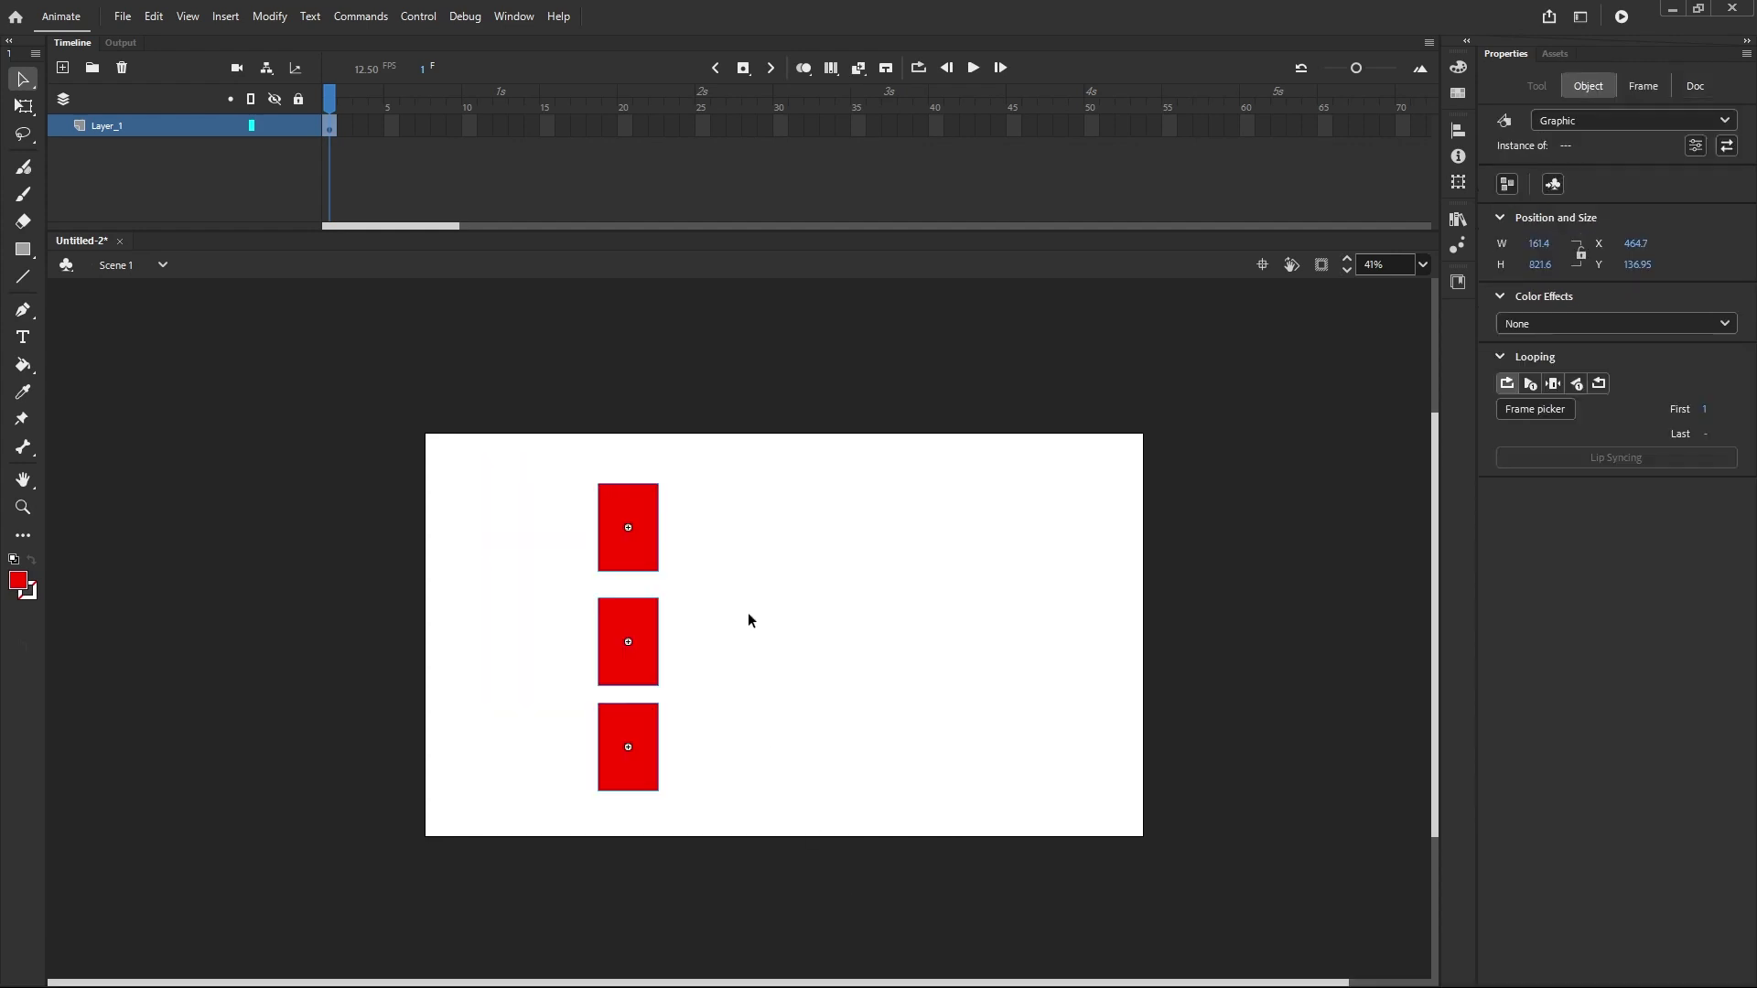
click(746, 576)
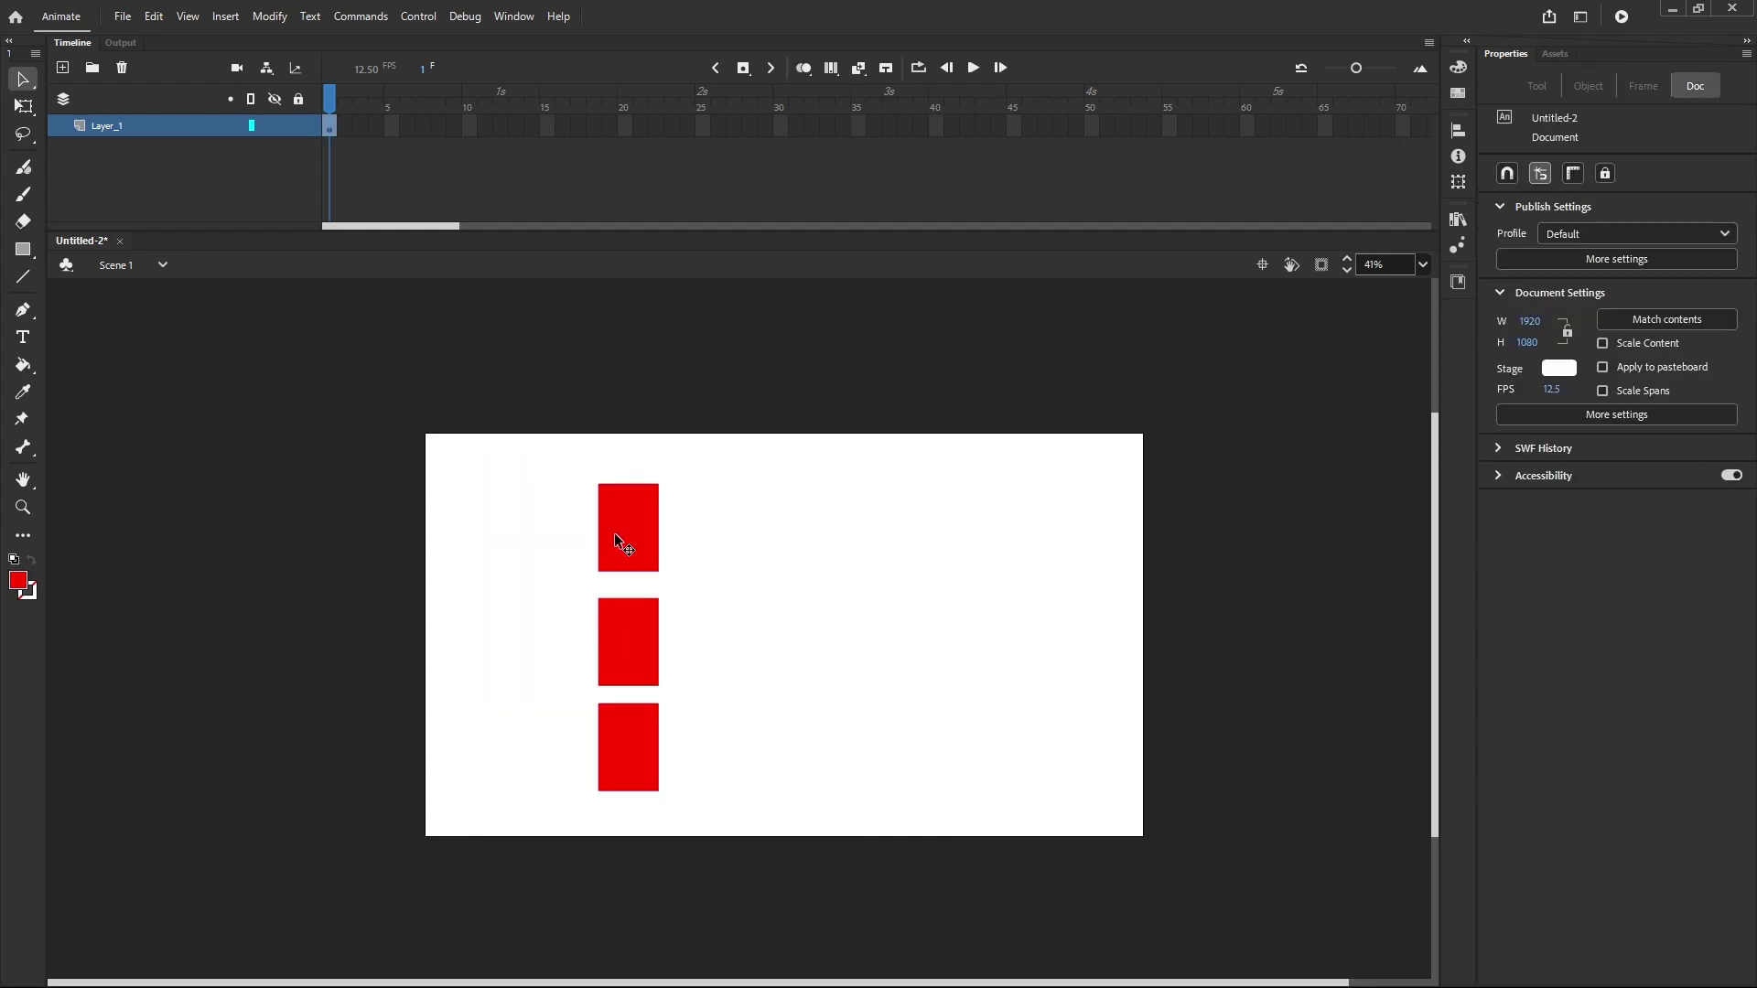
click(617, 538)
click(750, 549)
click(637, 545)
drag(549, 466, 700, 915)
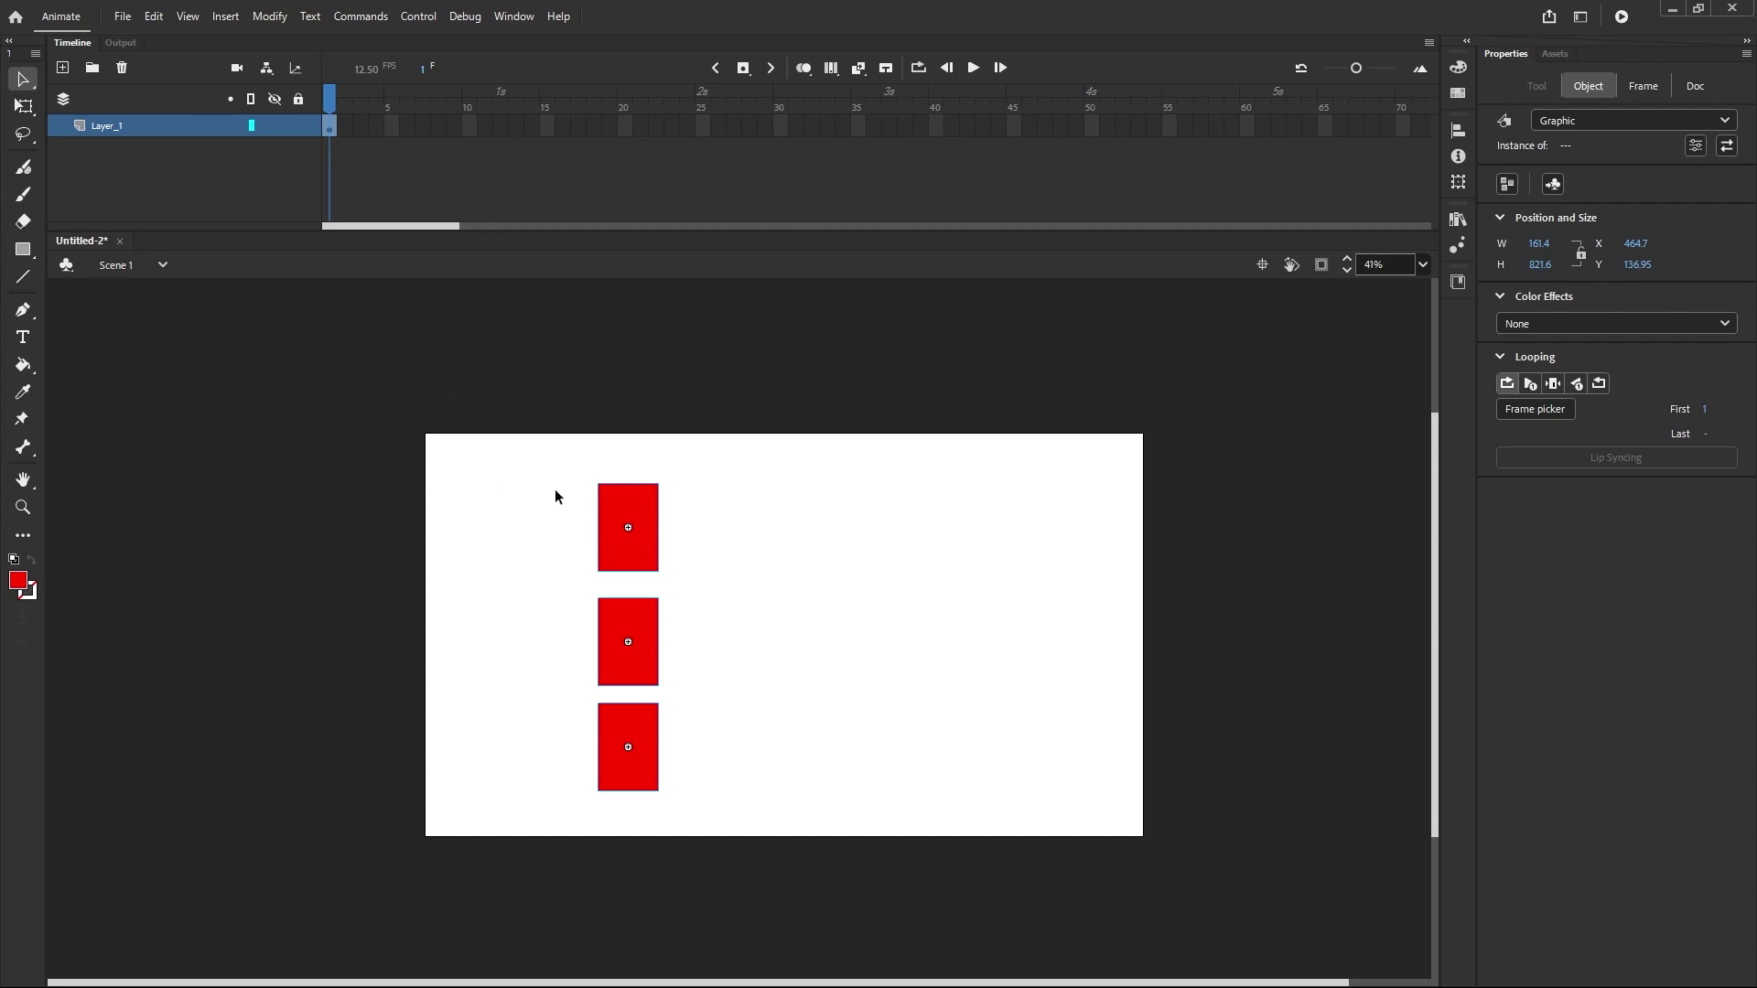
drag(545, 447, 529, 615)
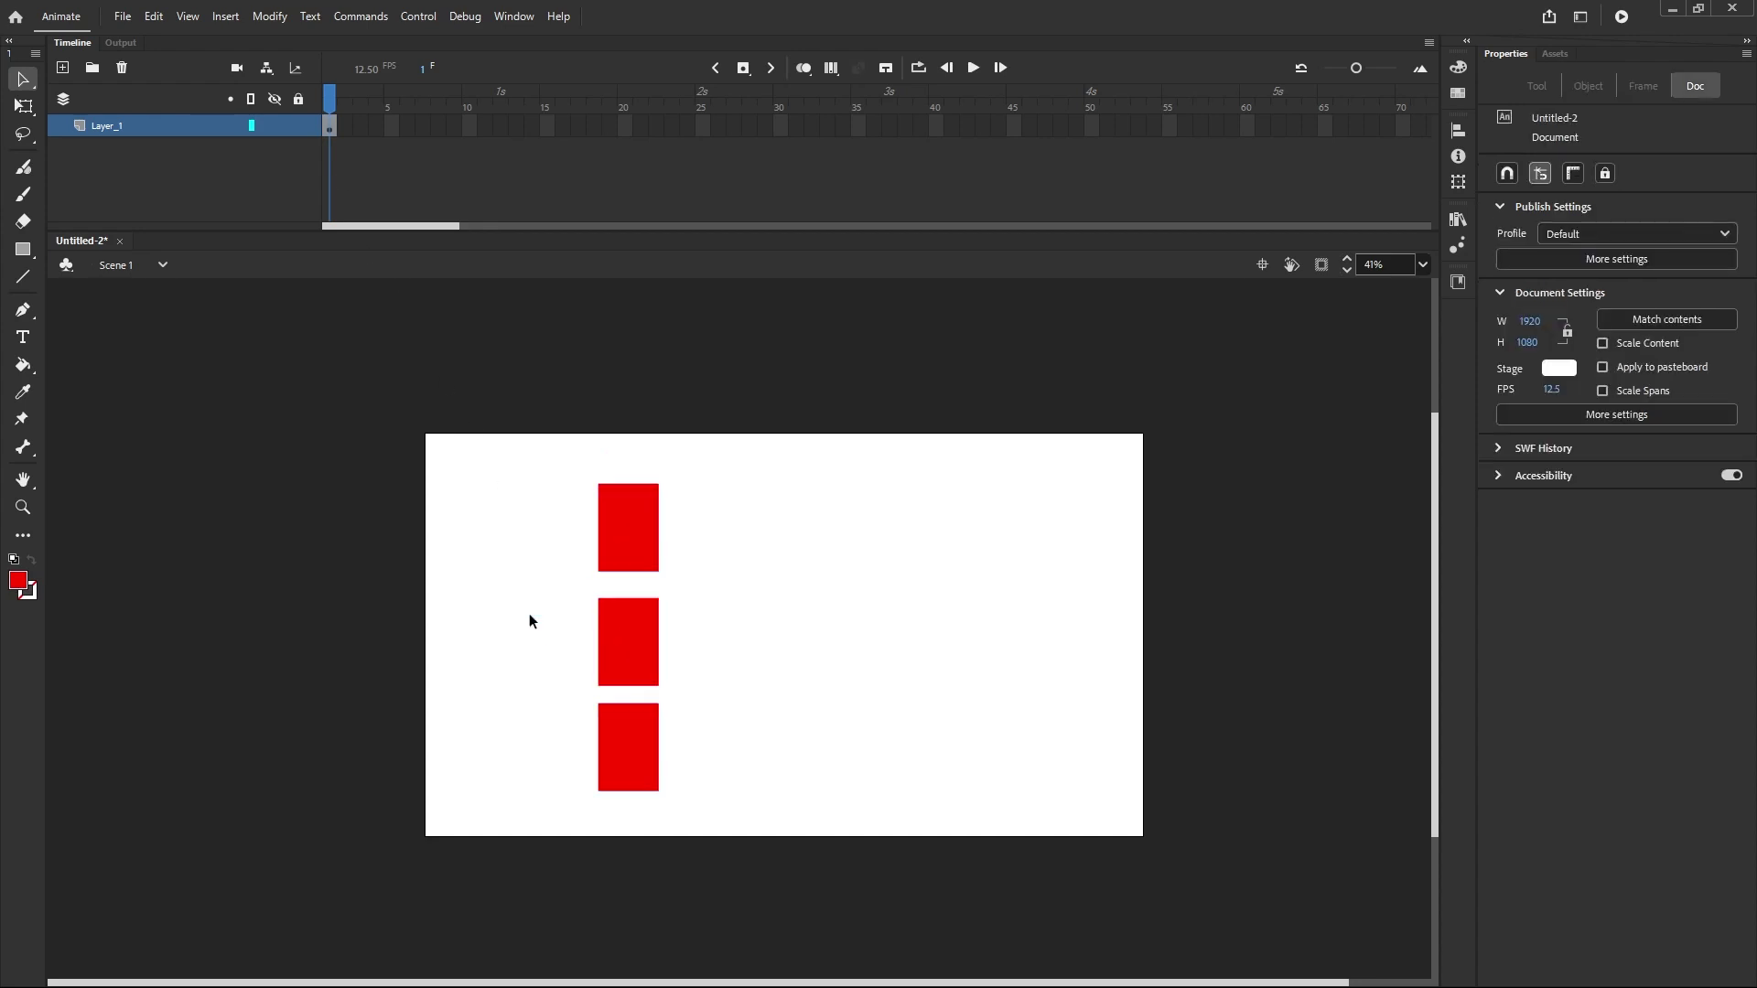
Step: Distribute the three rectangle symbols to separate layers and enlarge the timeline area
drag(558, 463, 714, 837)
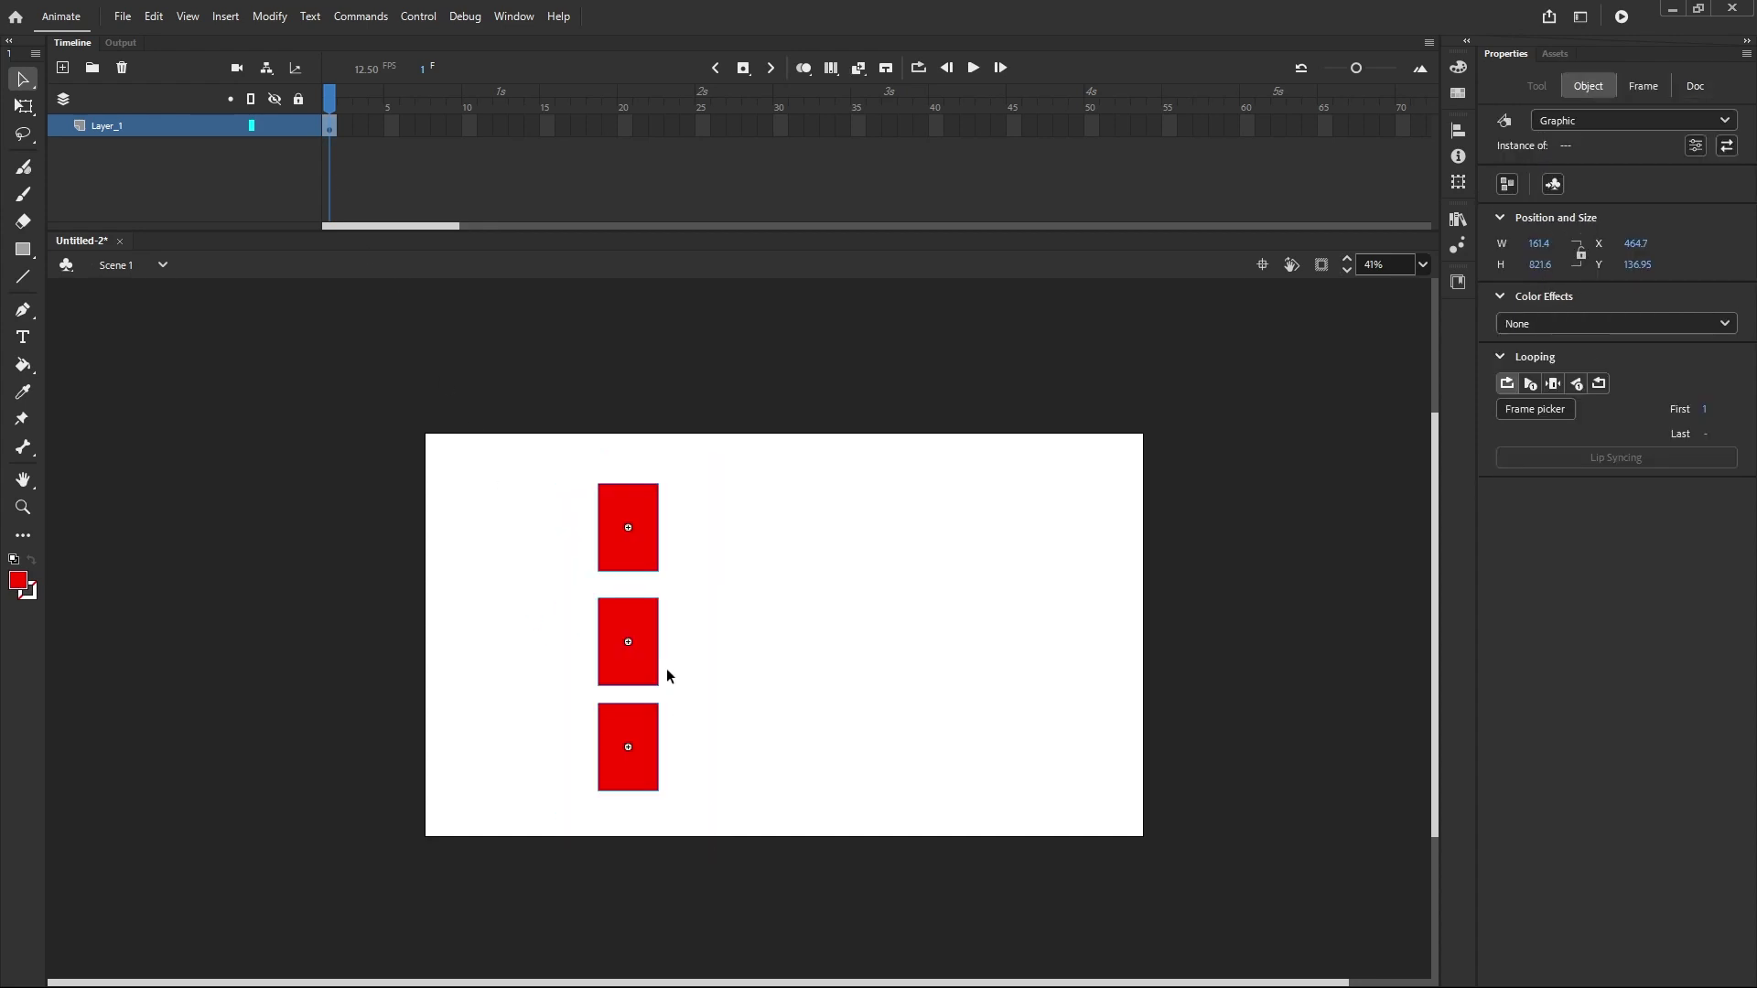
right_click(649, 554)
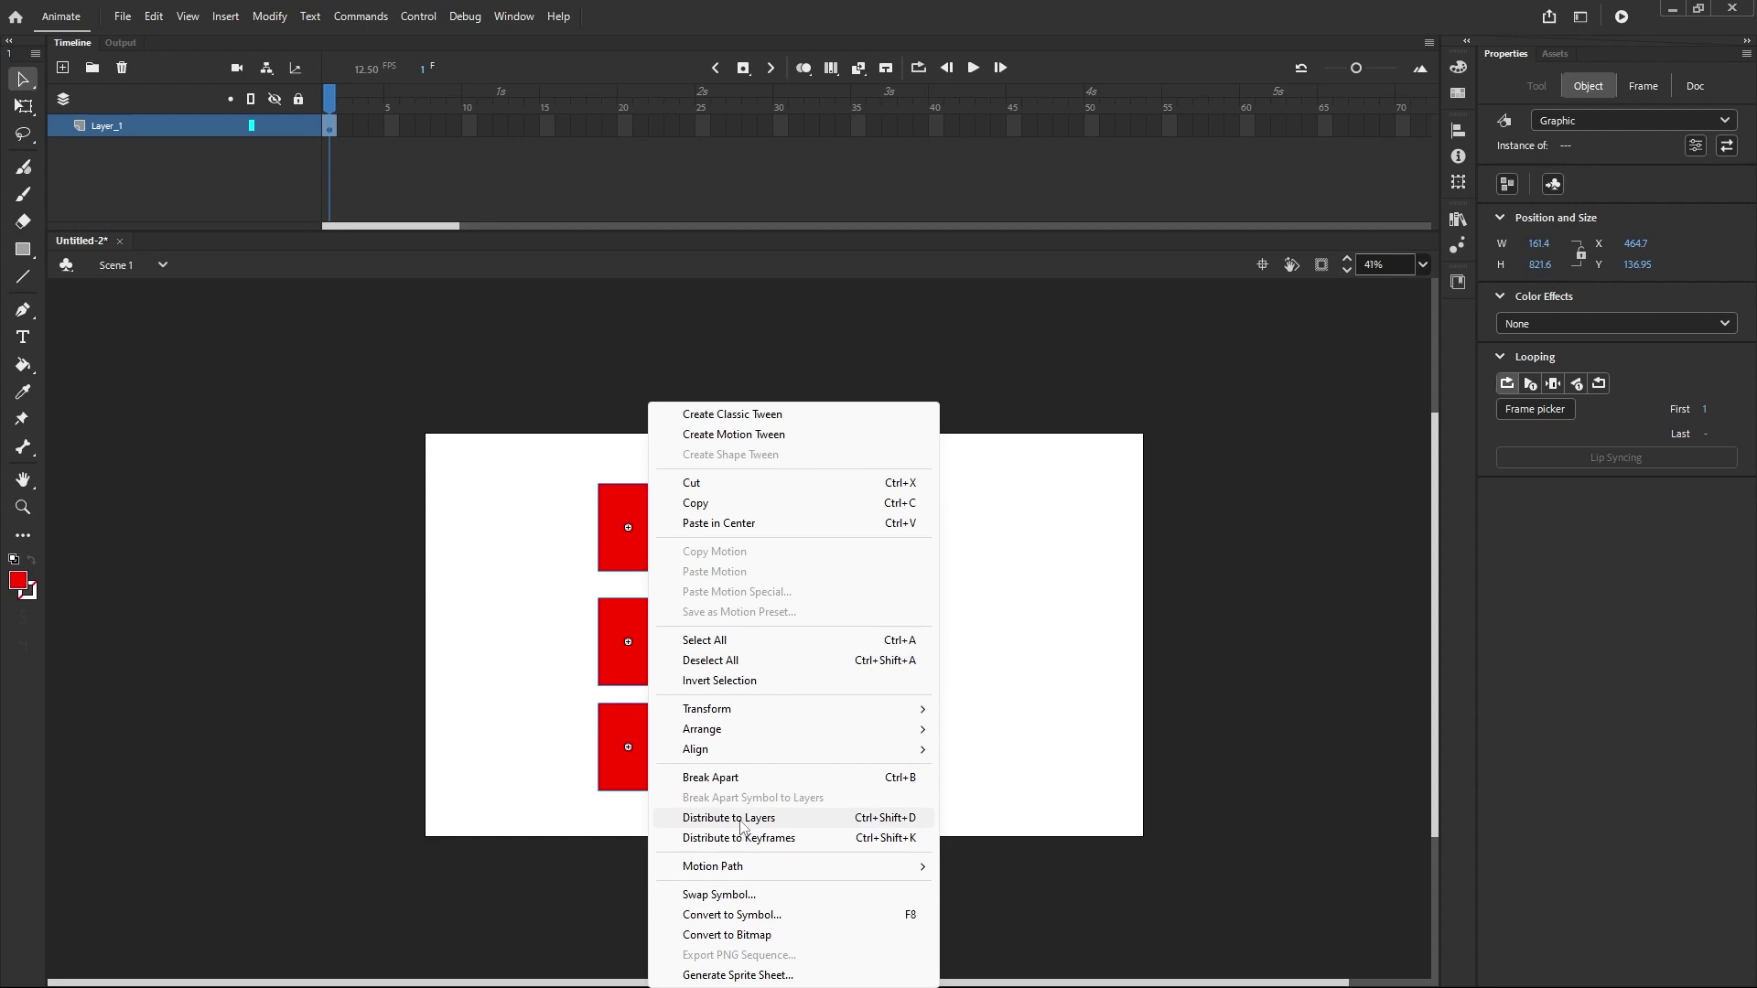
click(739, 820)
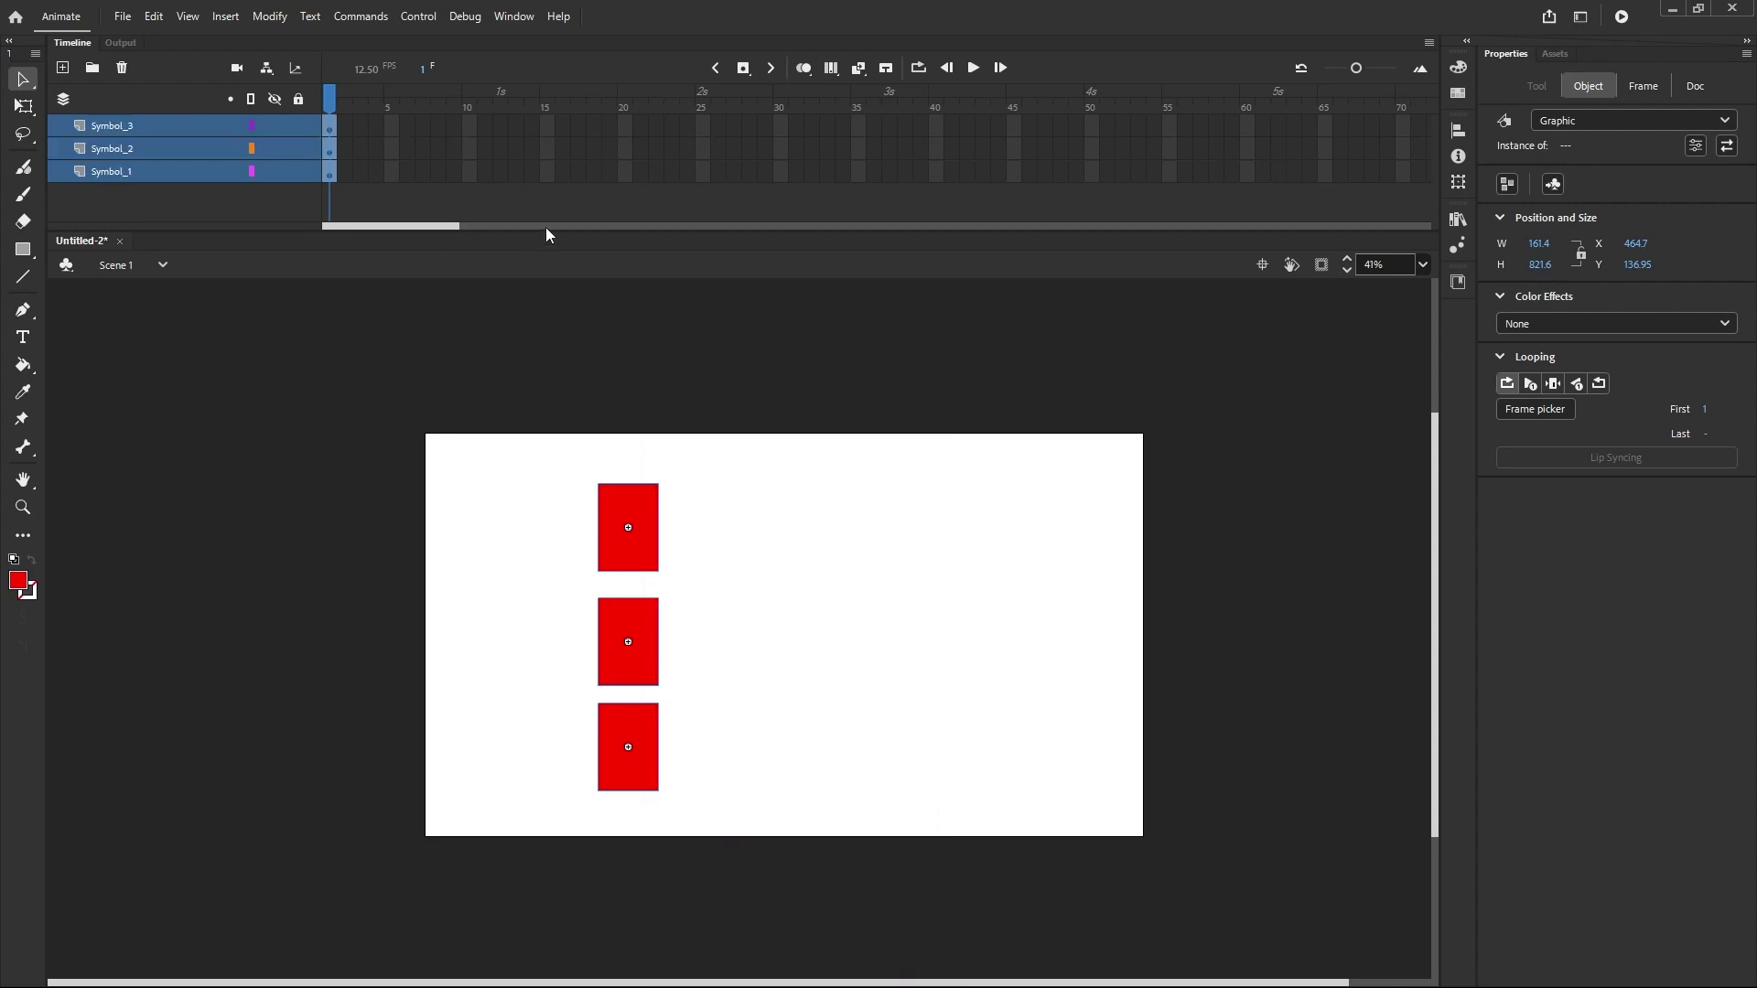
drag(545, 235, 544, 273)
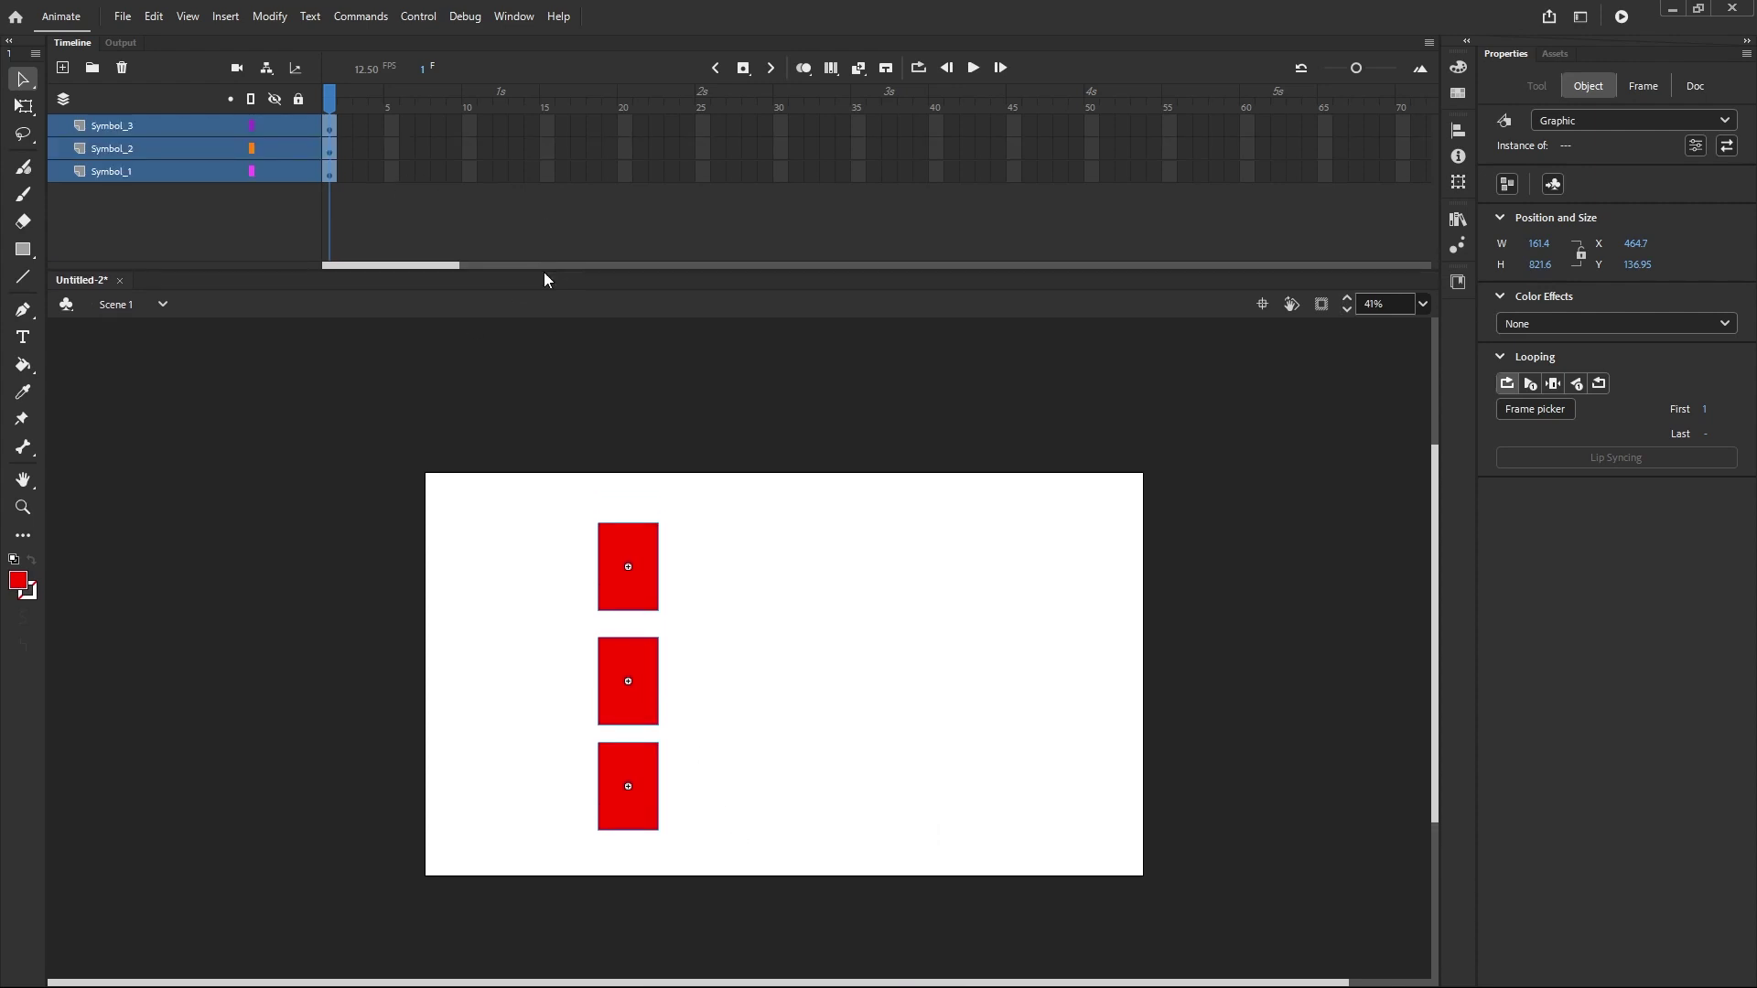
click(206, 239)
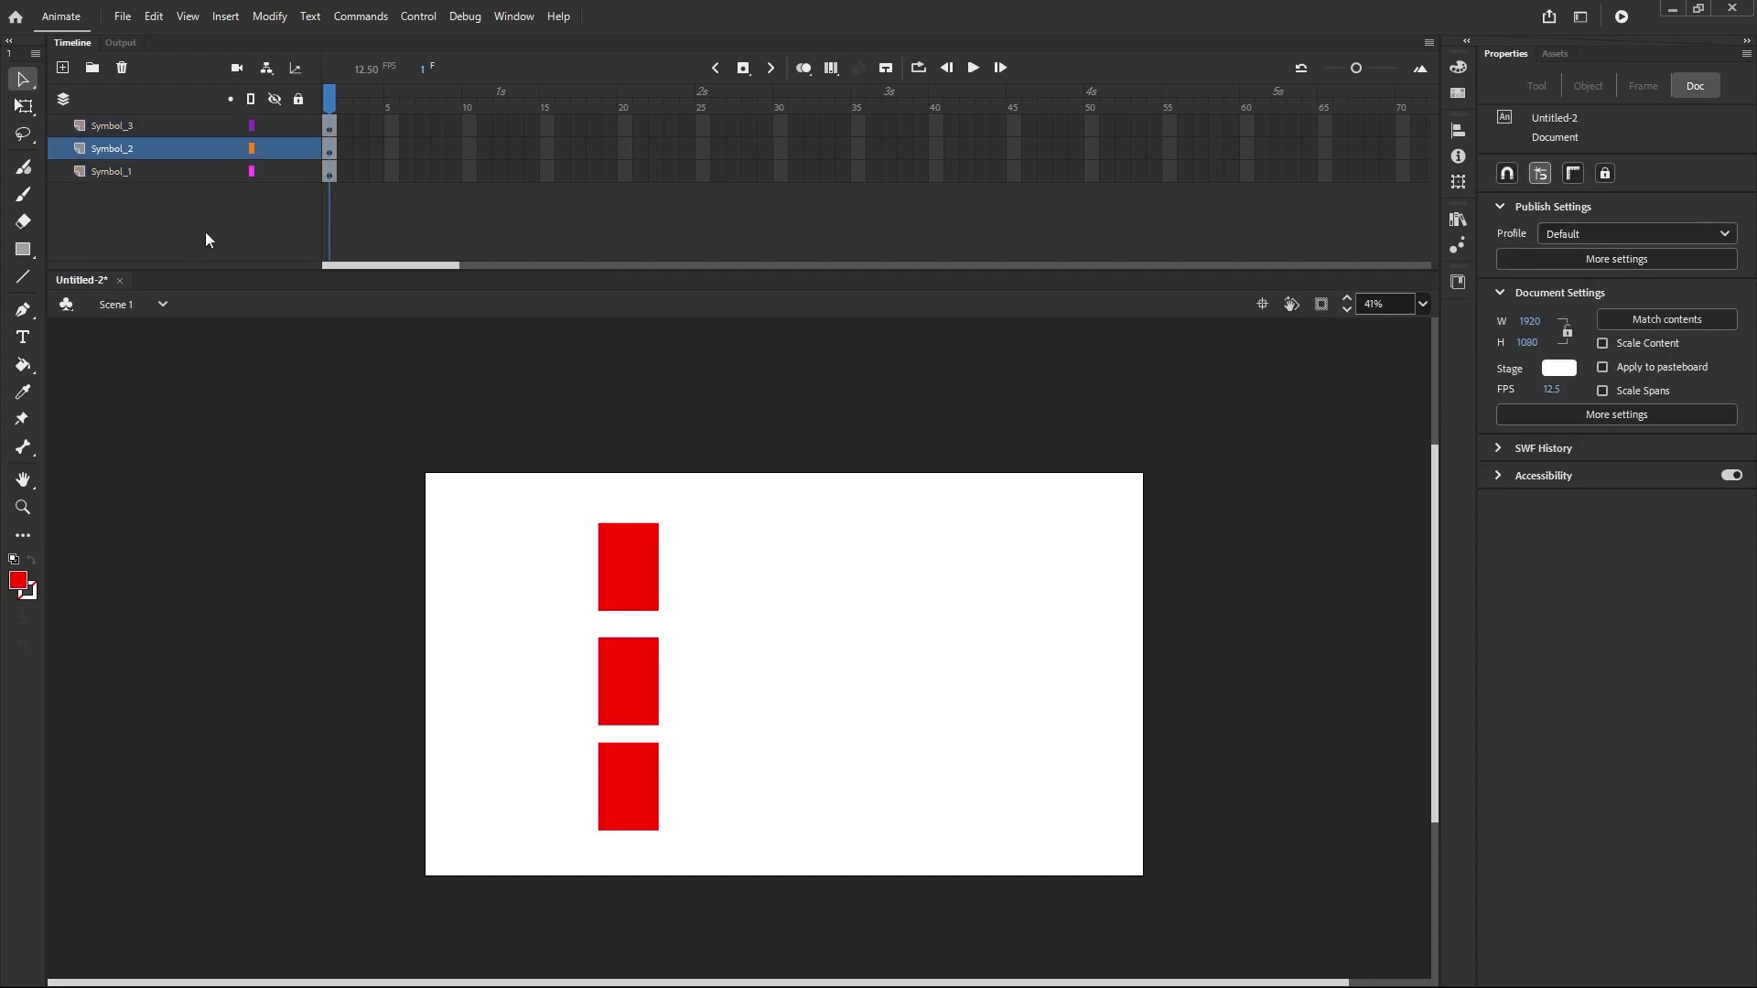
Step: Hide the Symbol_2, Symbol_1 and Symbol_3 layers one by one to check which rectangle each holds, and show them all again
click(285, 131)
click(275, 146)
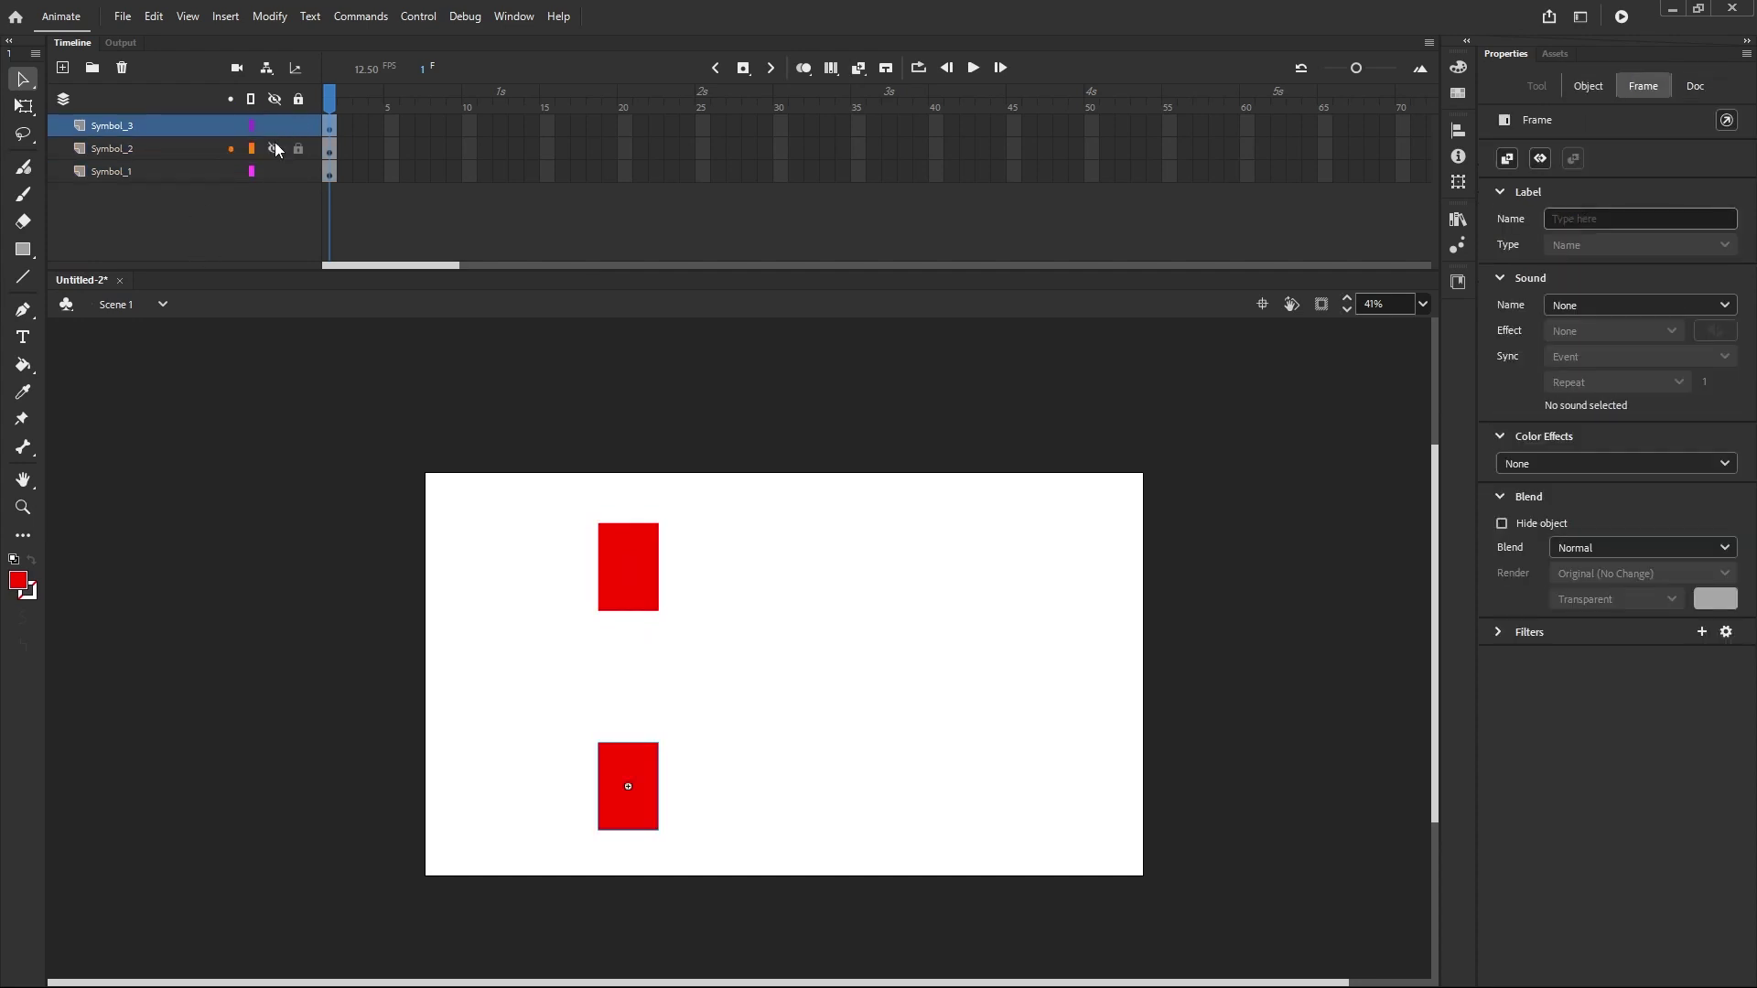
click(273, 172)
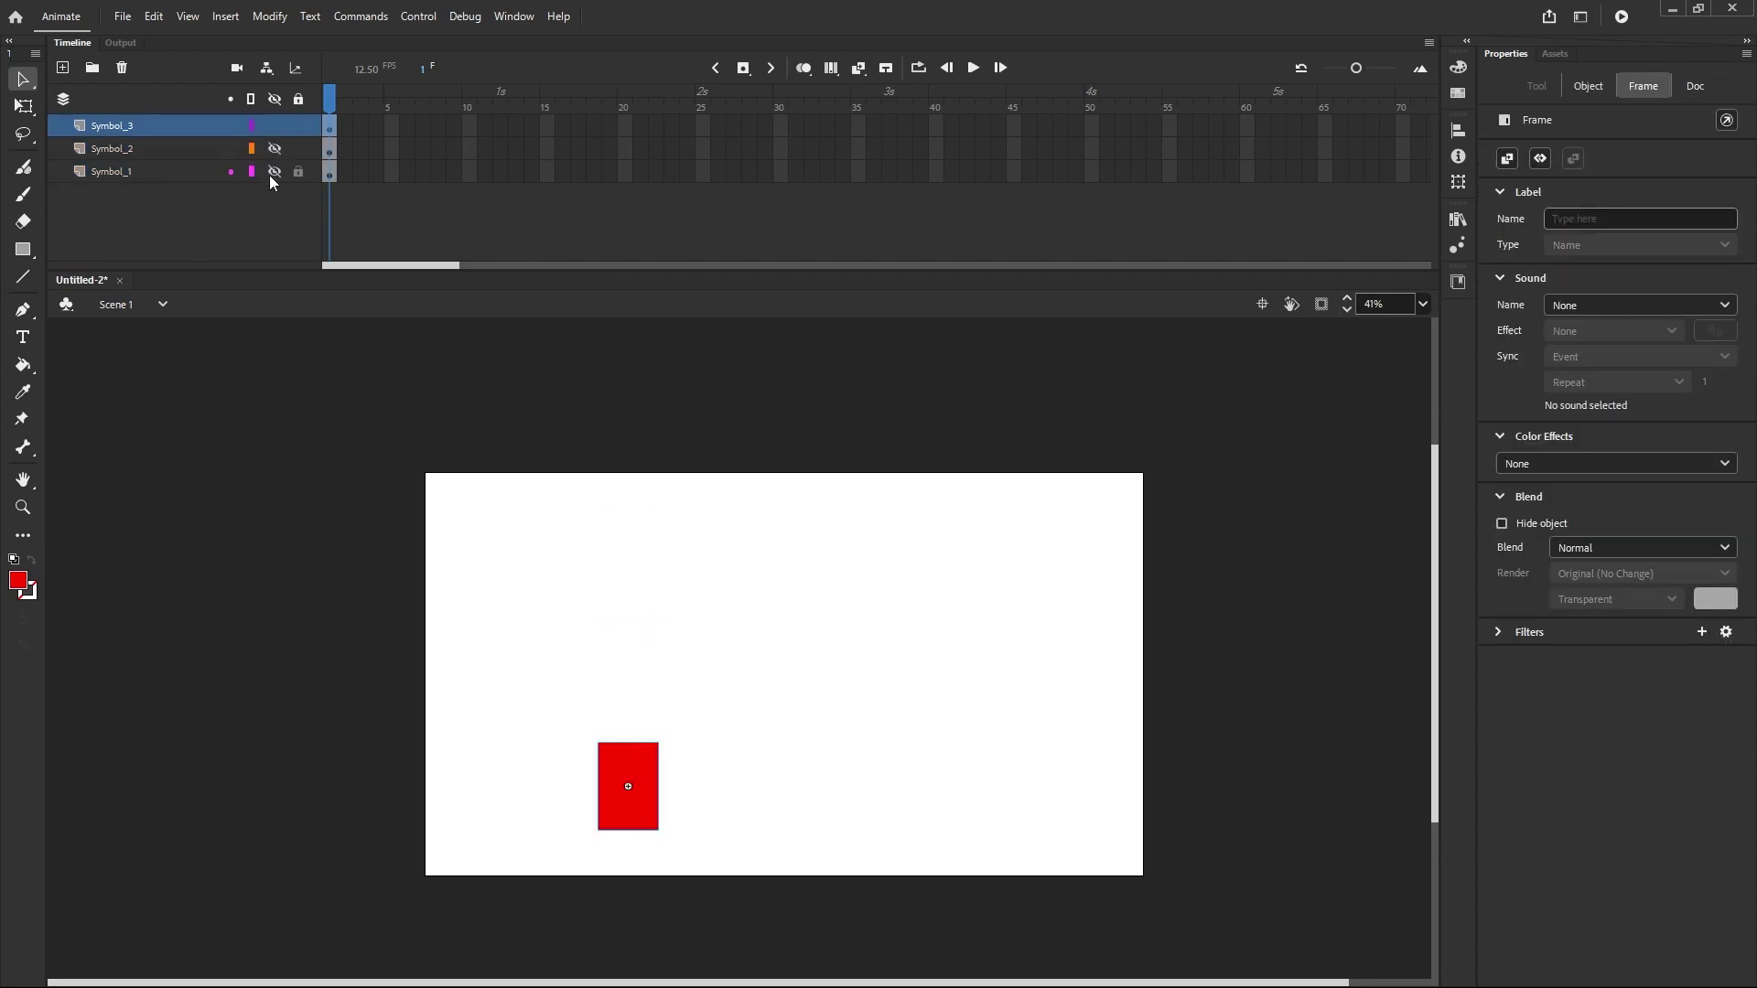
click(275, 128)
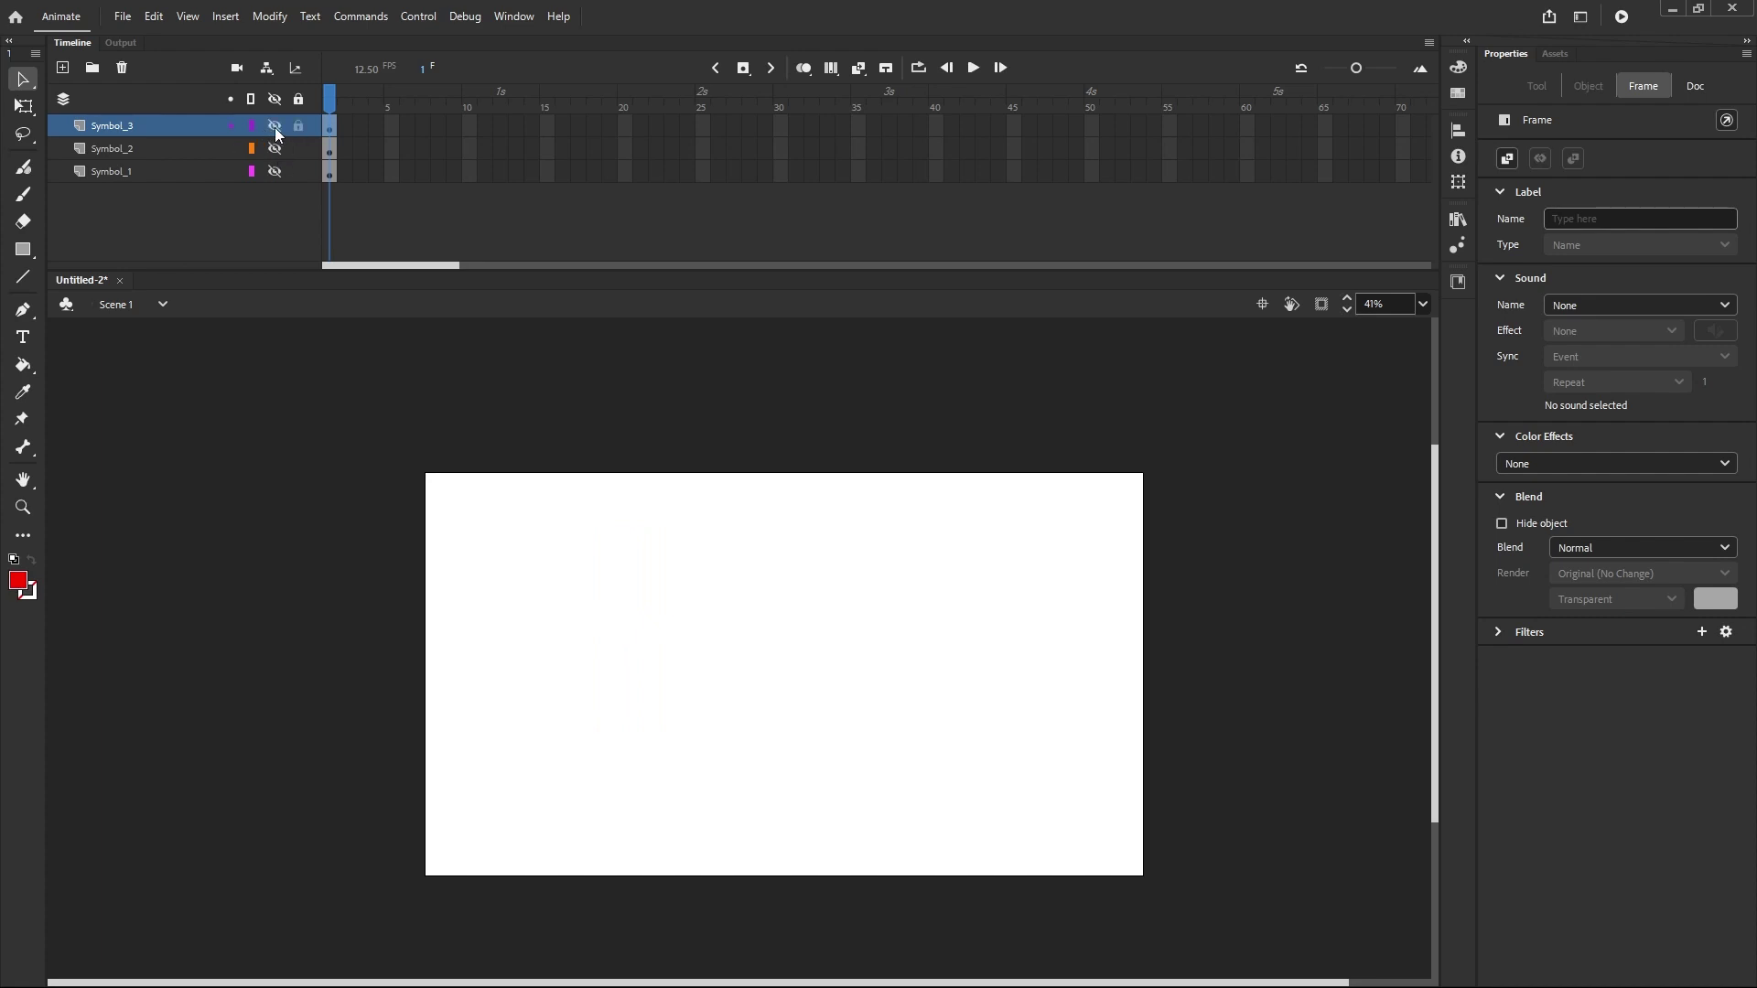
click(275, 128)
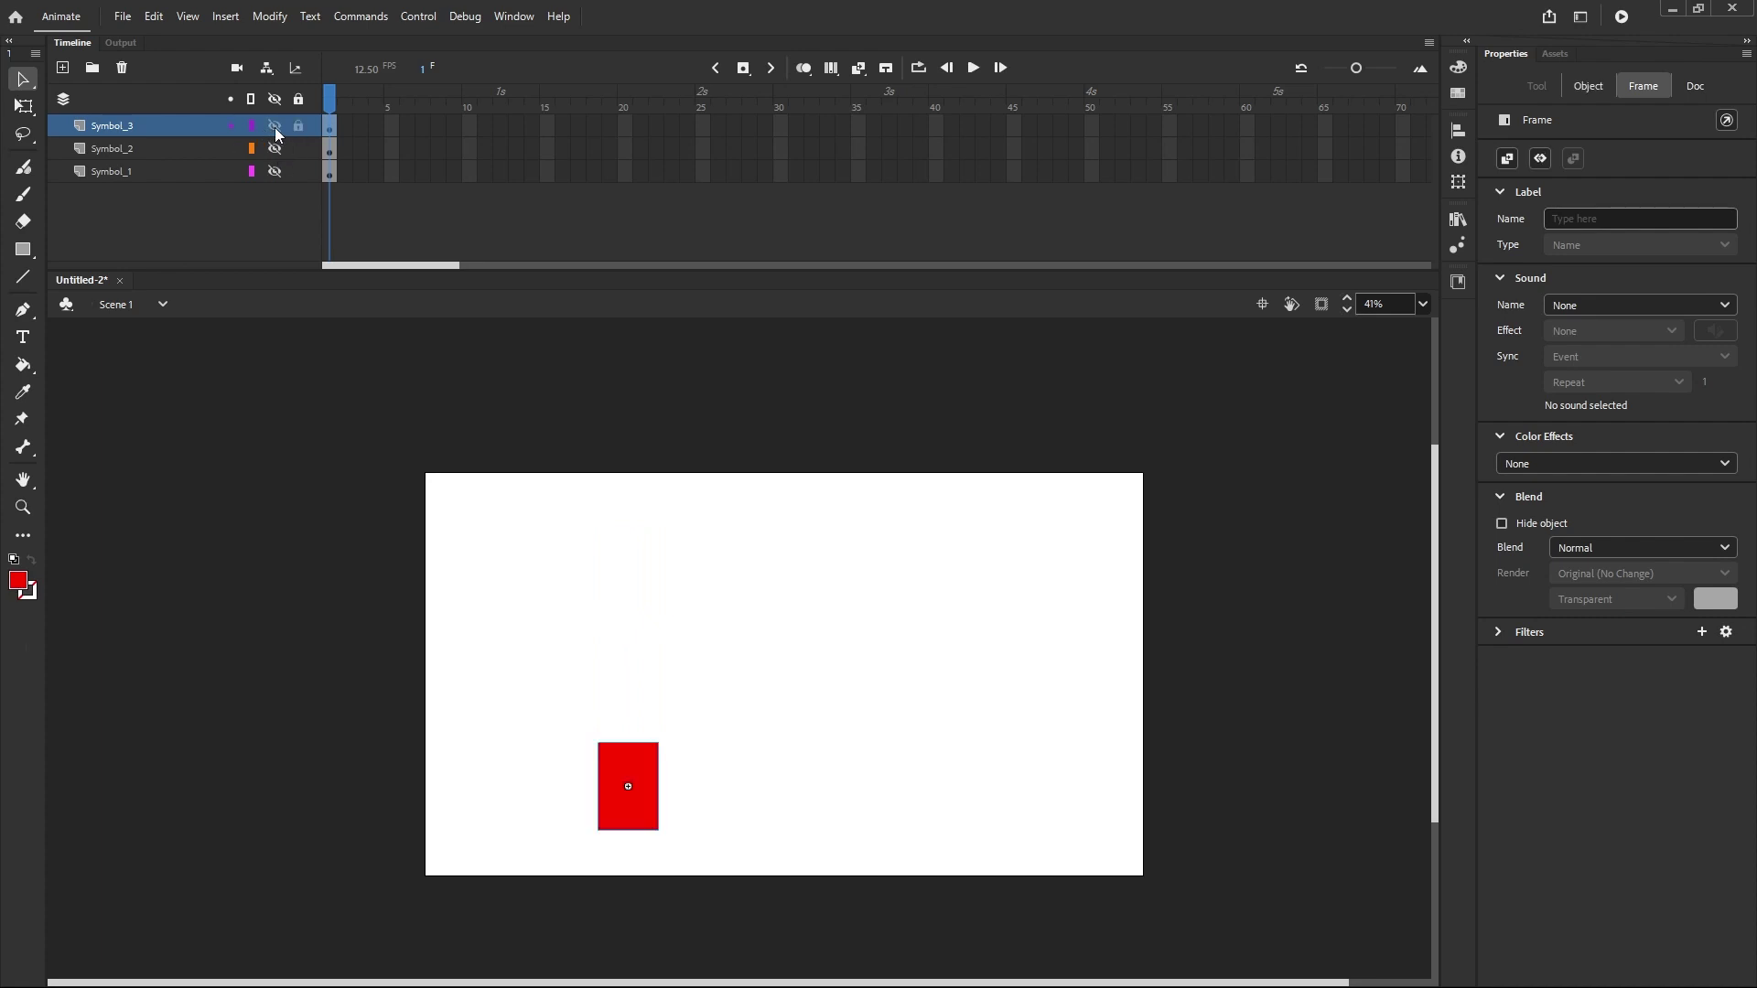
click(275, 125)
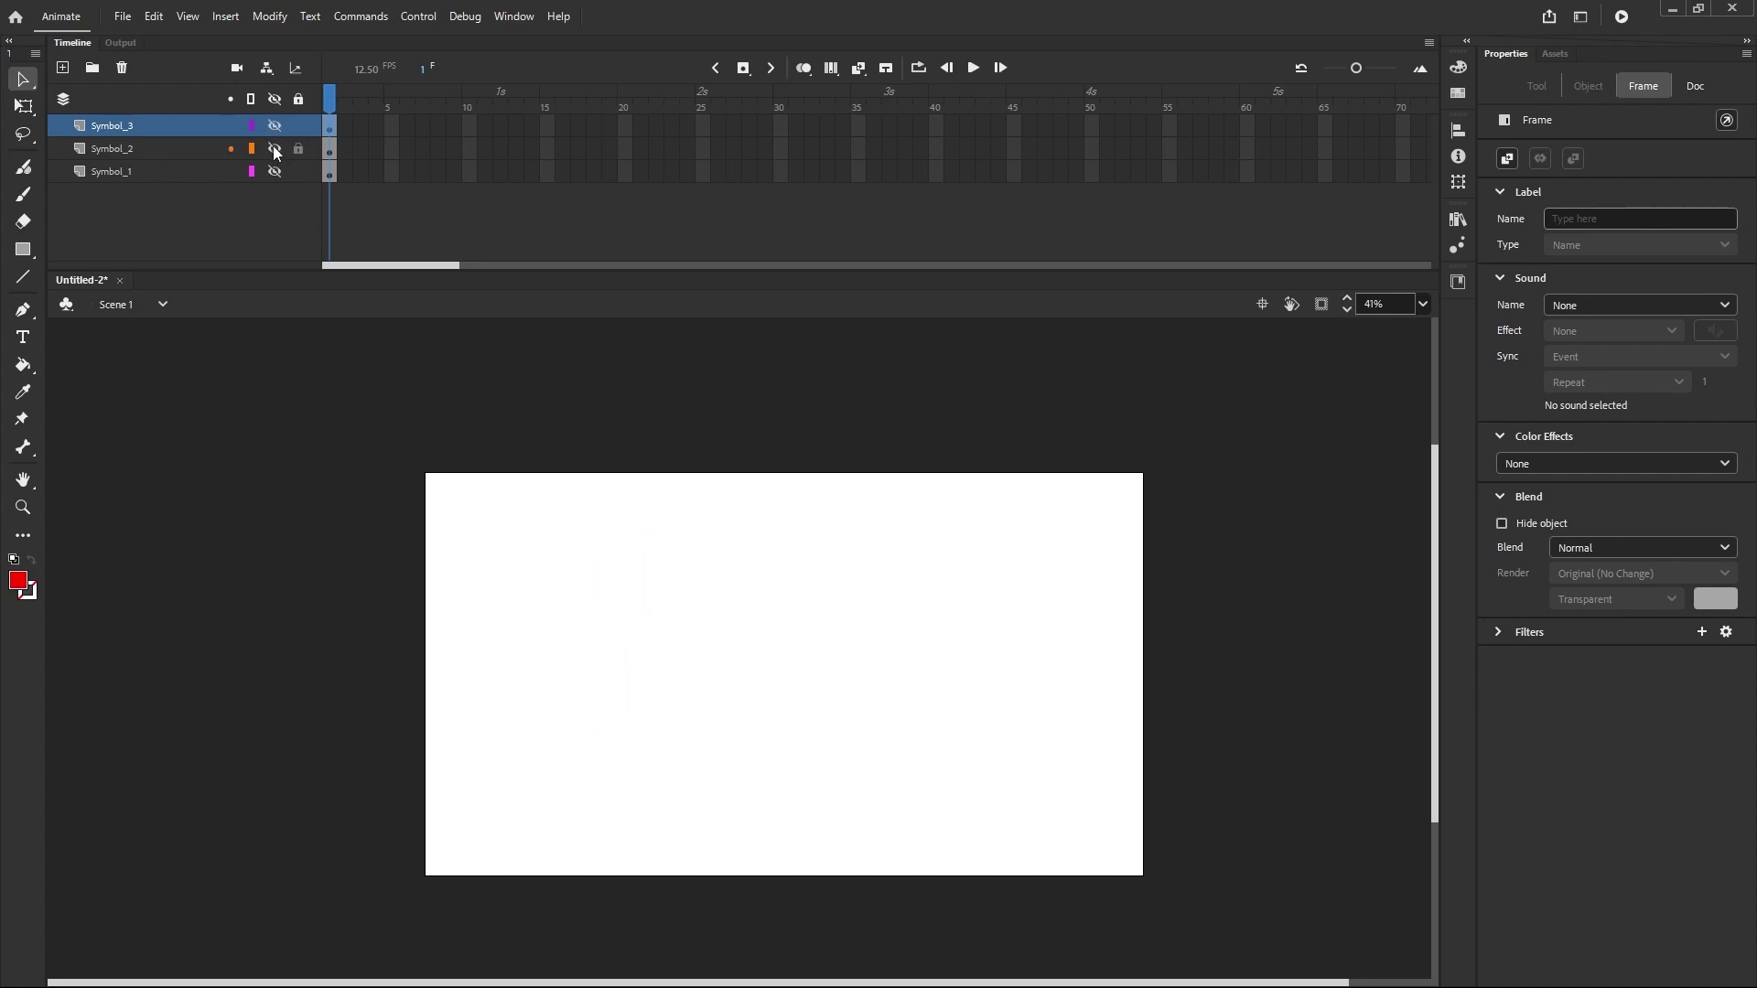
click(275, 148)
click(274, 171)
click(275, 126)
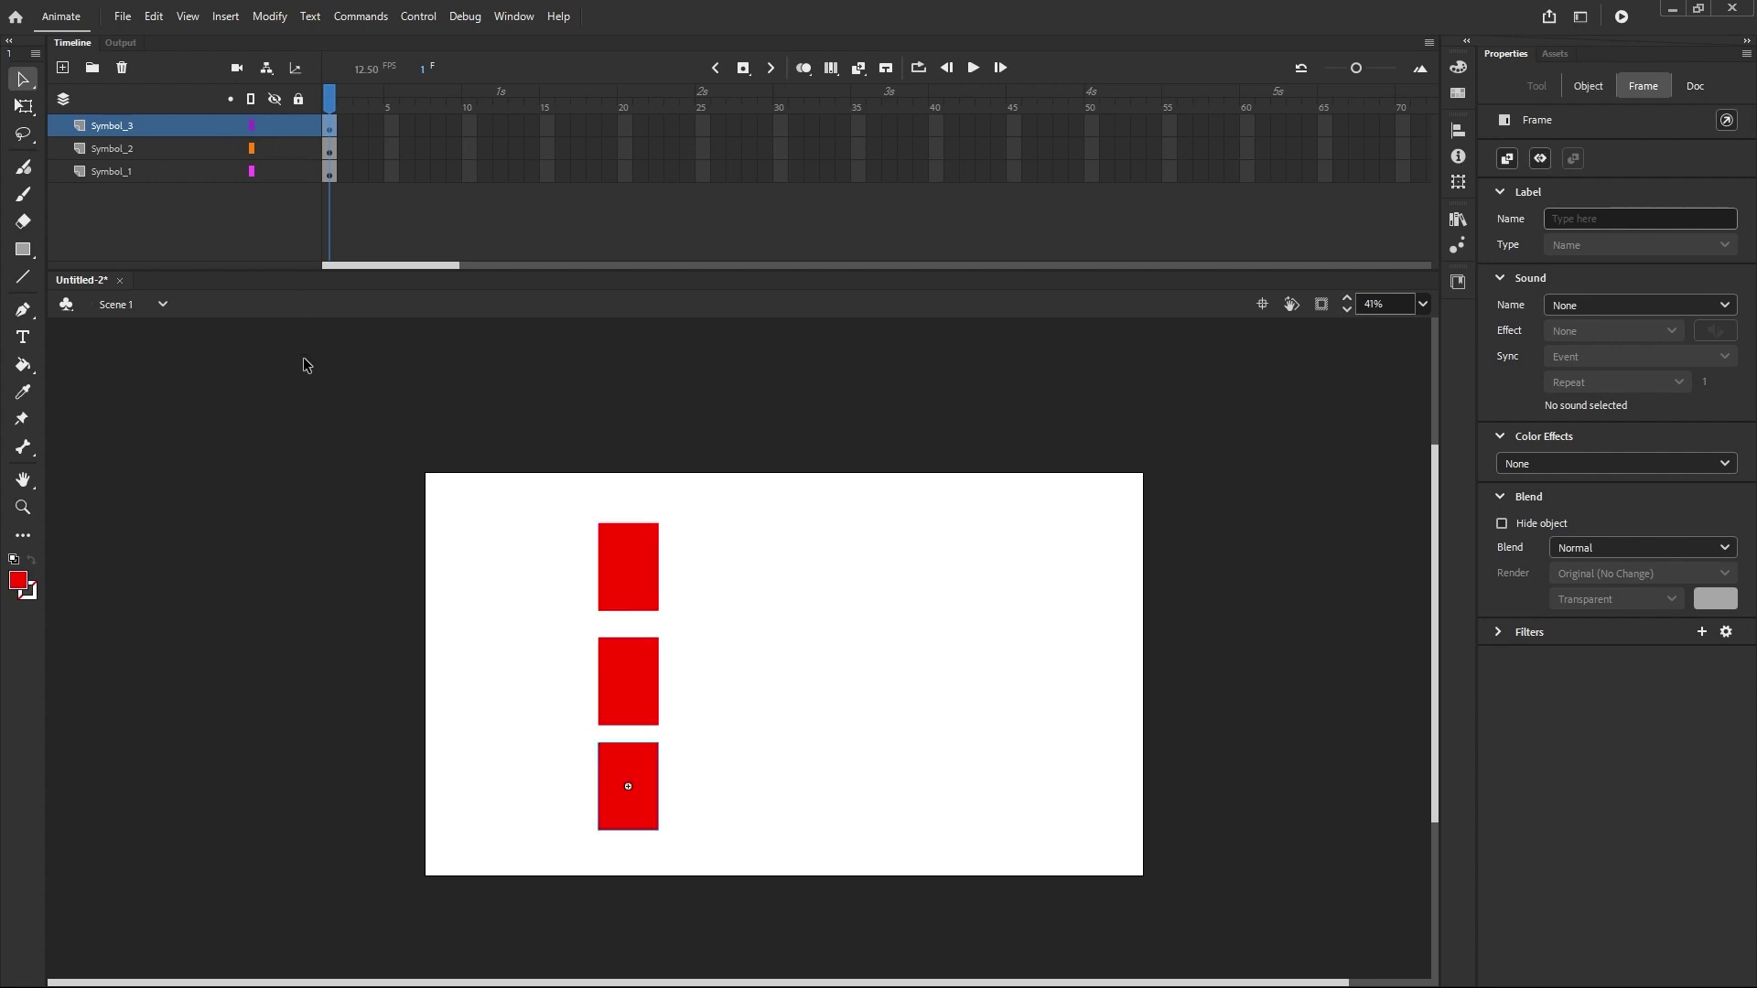
Step: Link the three rectangle symbols with the Bone tool, from the top one through the middle one to the bottom one
click(305, 362)
drag(571, 473, 744, 905)
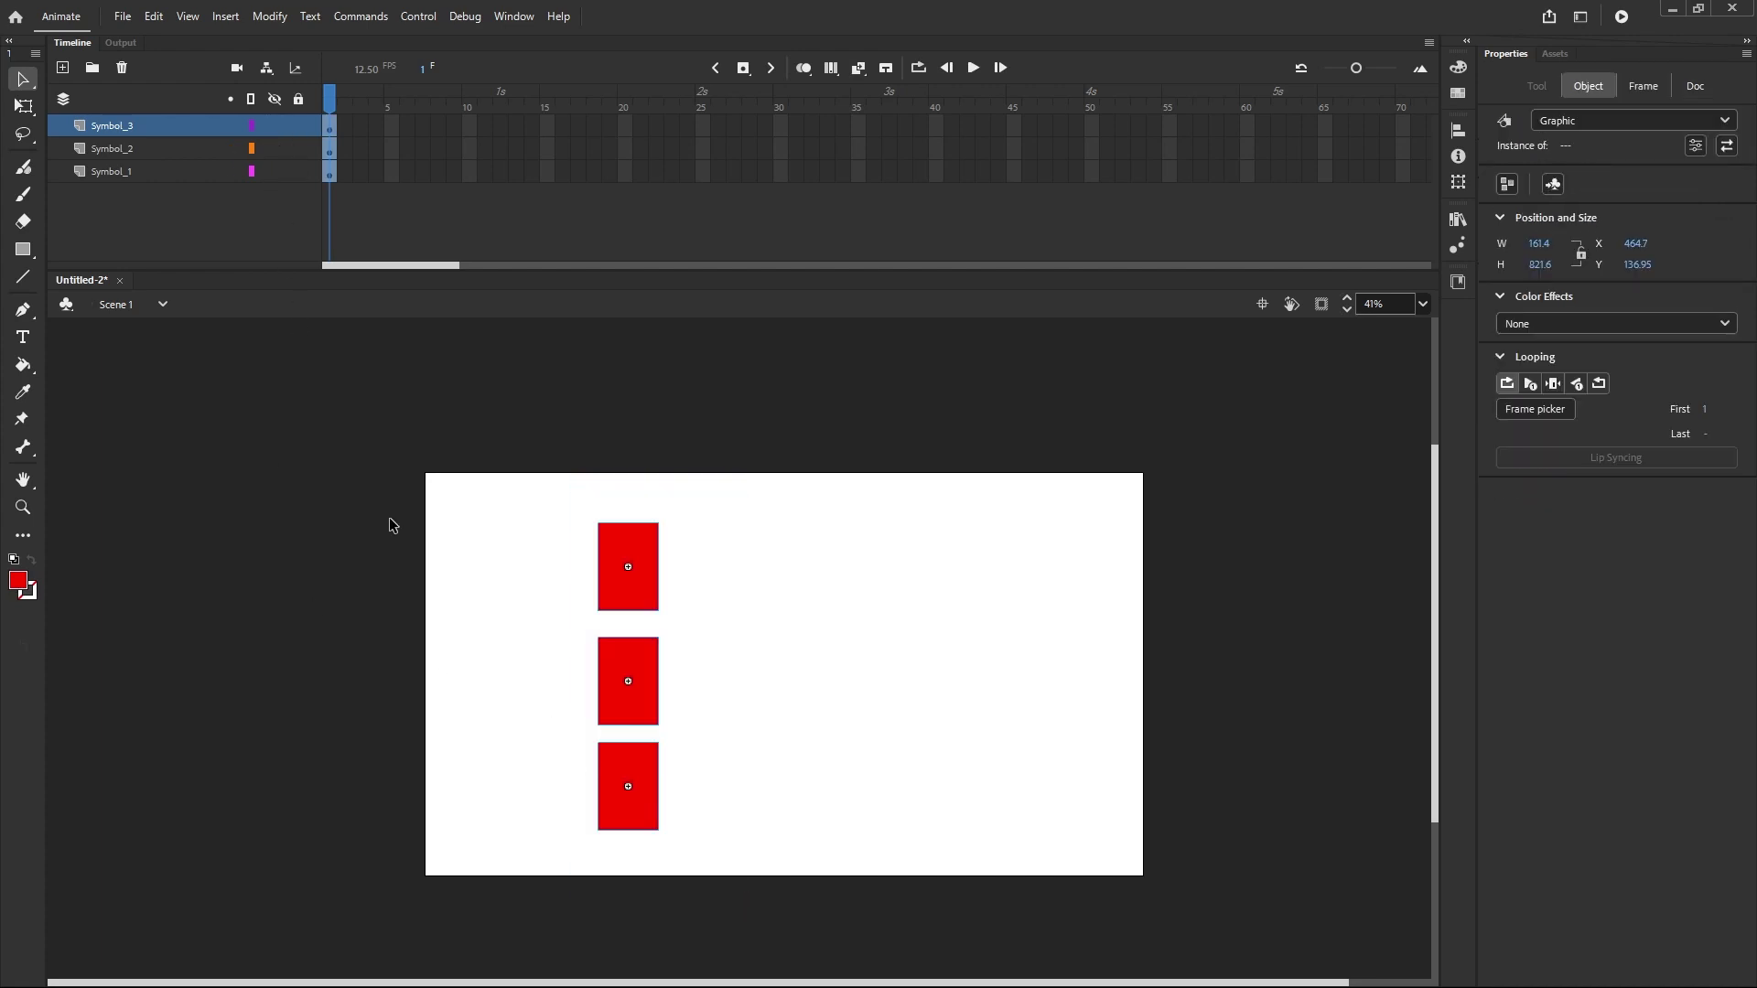
click(32, 452)
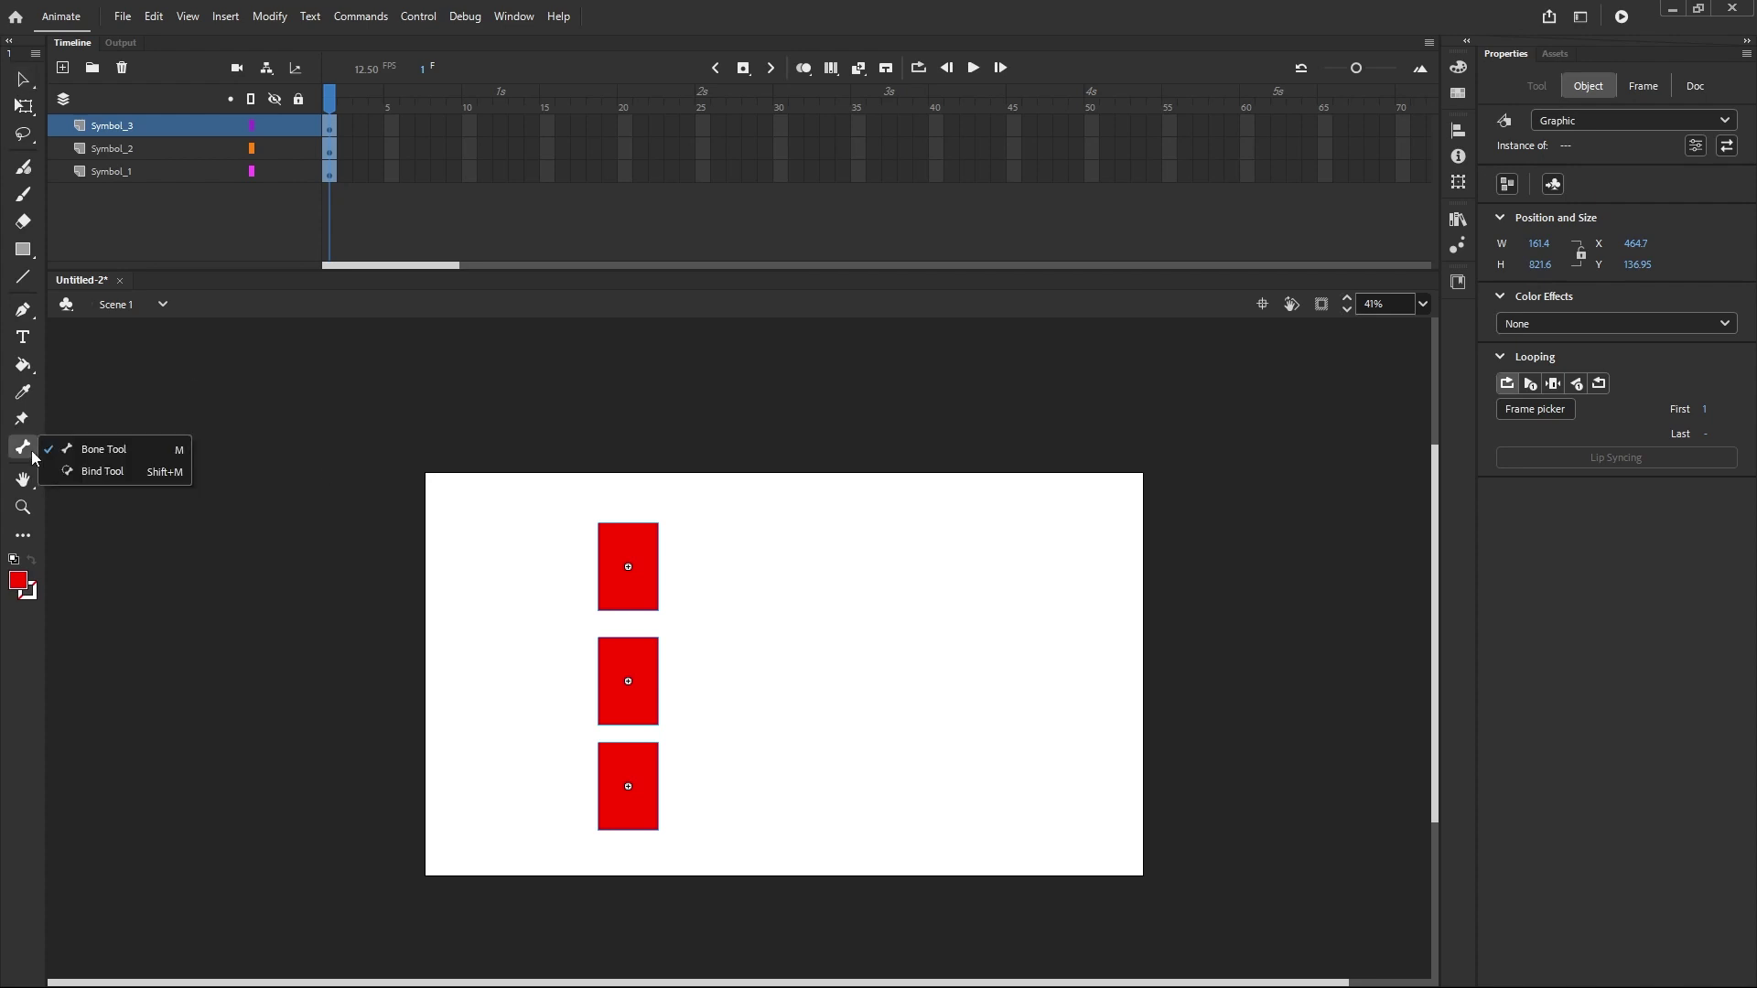
click(84, 452)
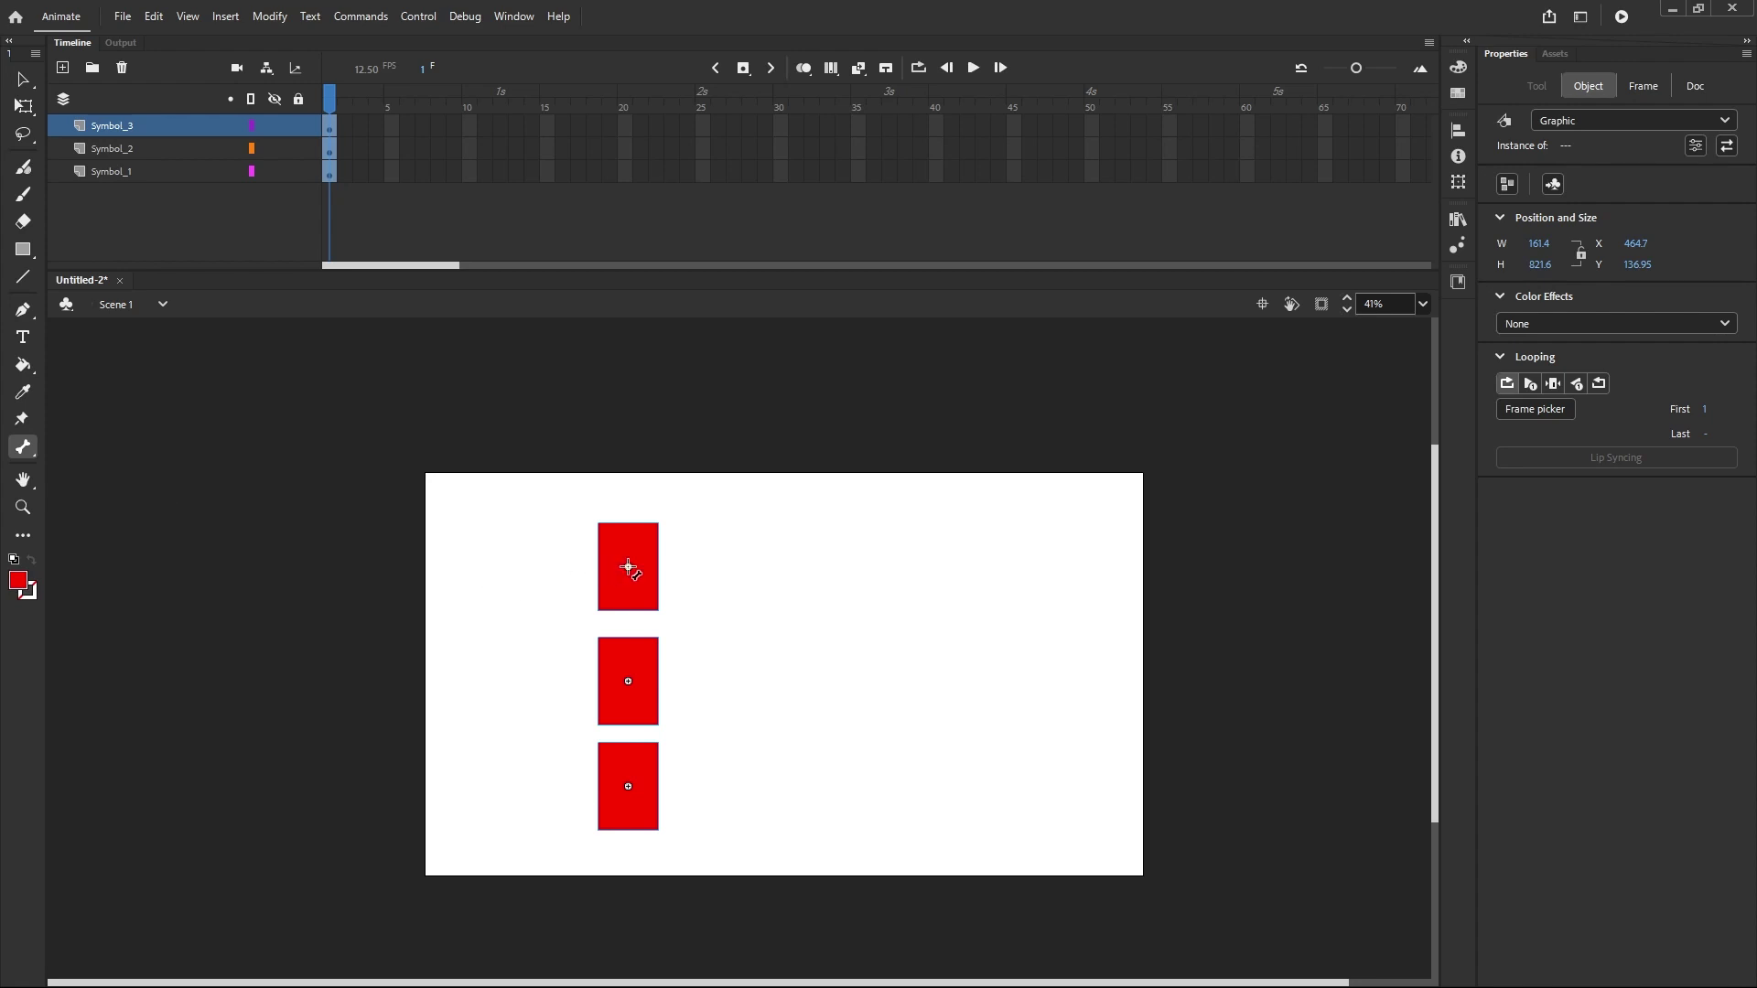
drag(627, 566, 630, 796)
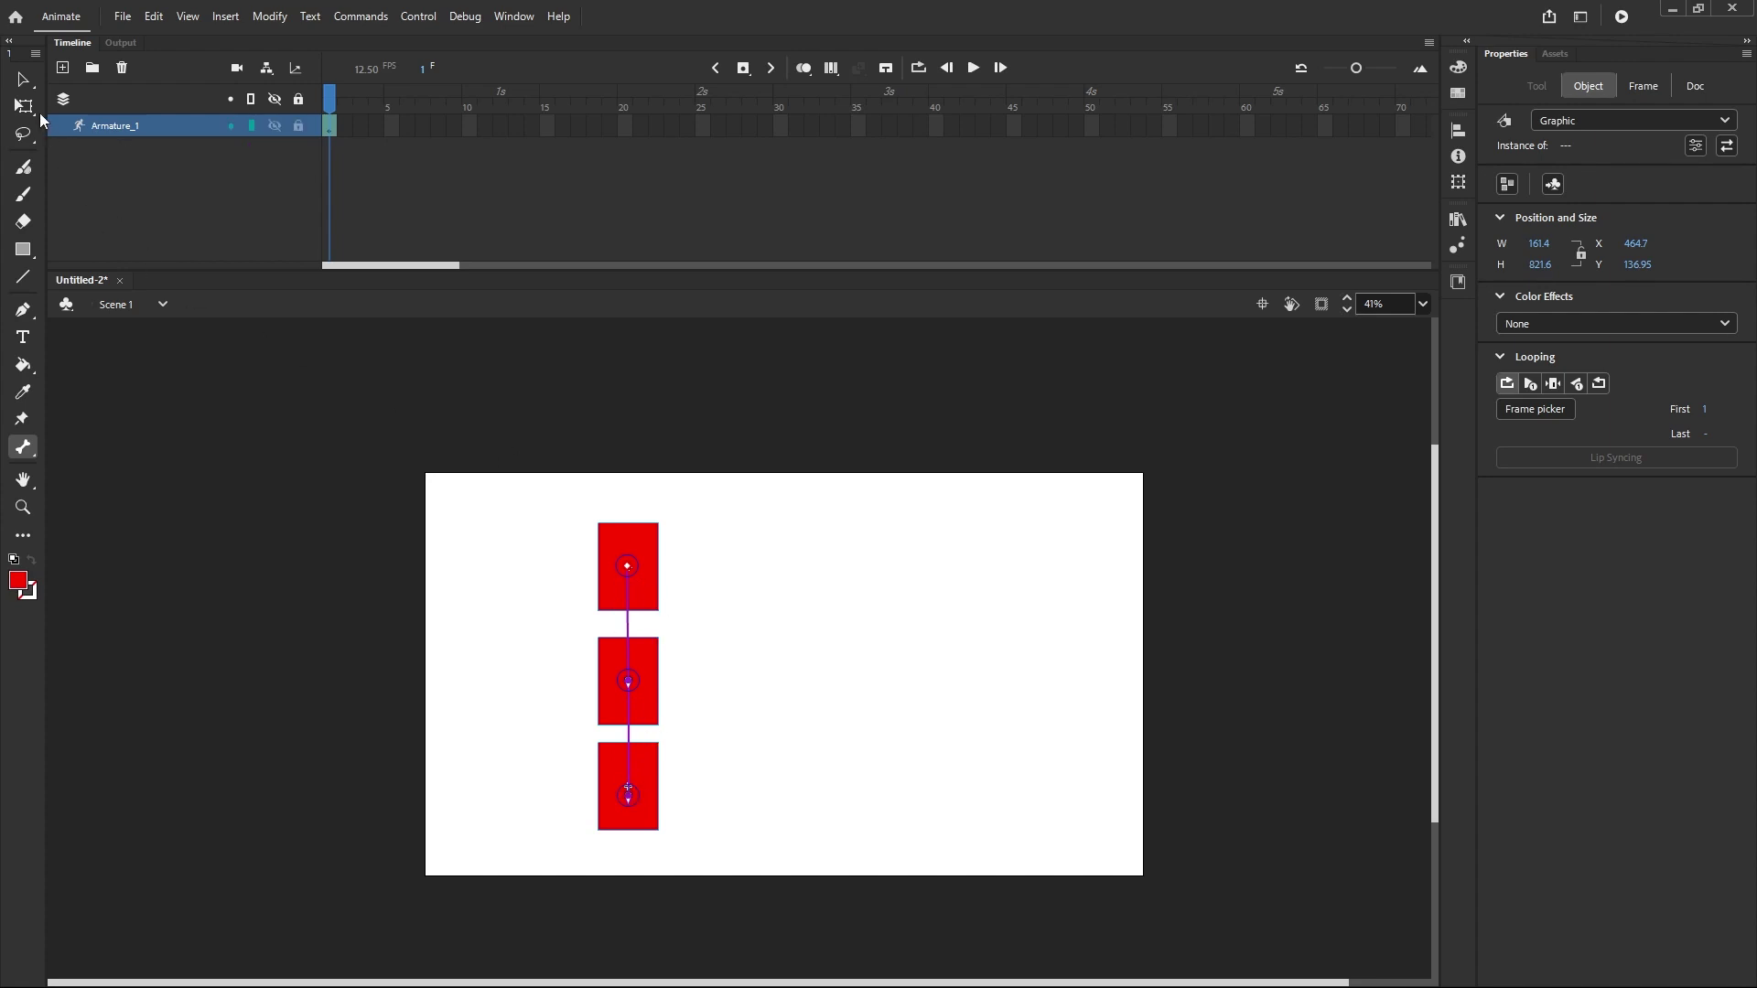
Step: Pose the armature by swinging its lowest rectangle up to the right until the chain is roughly horizontal, and deselect it
click(23, 80)
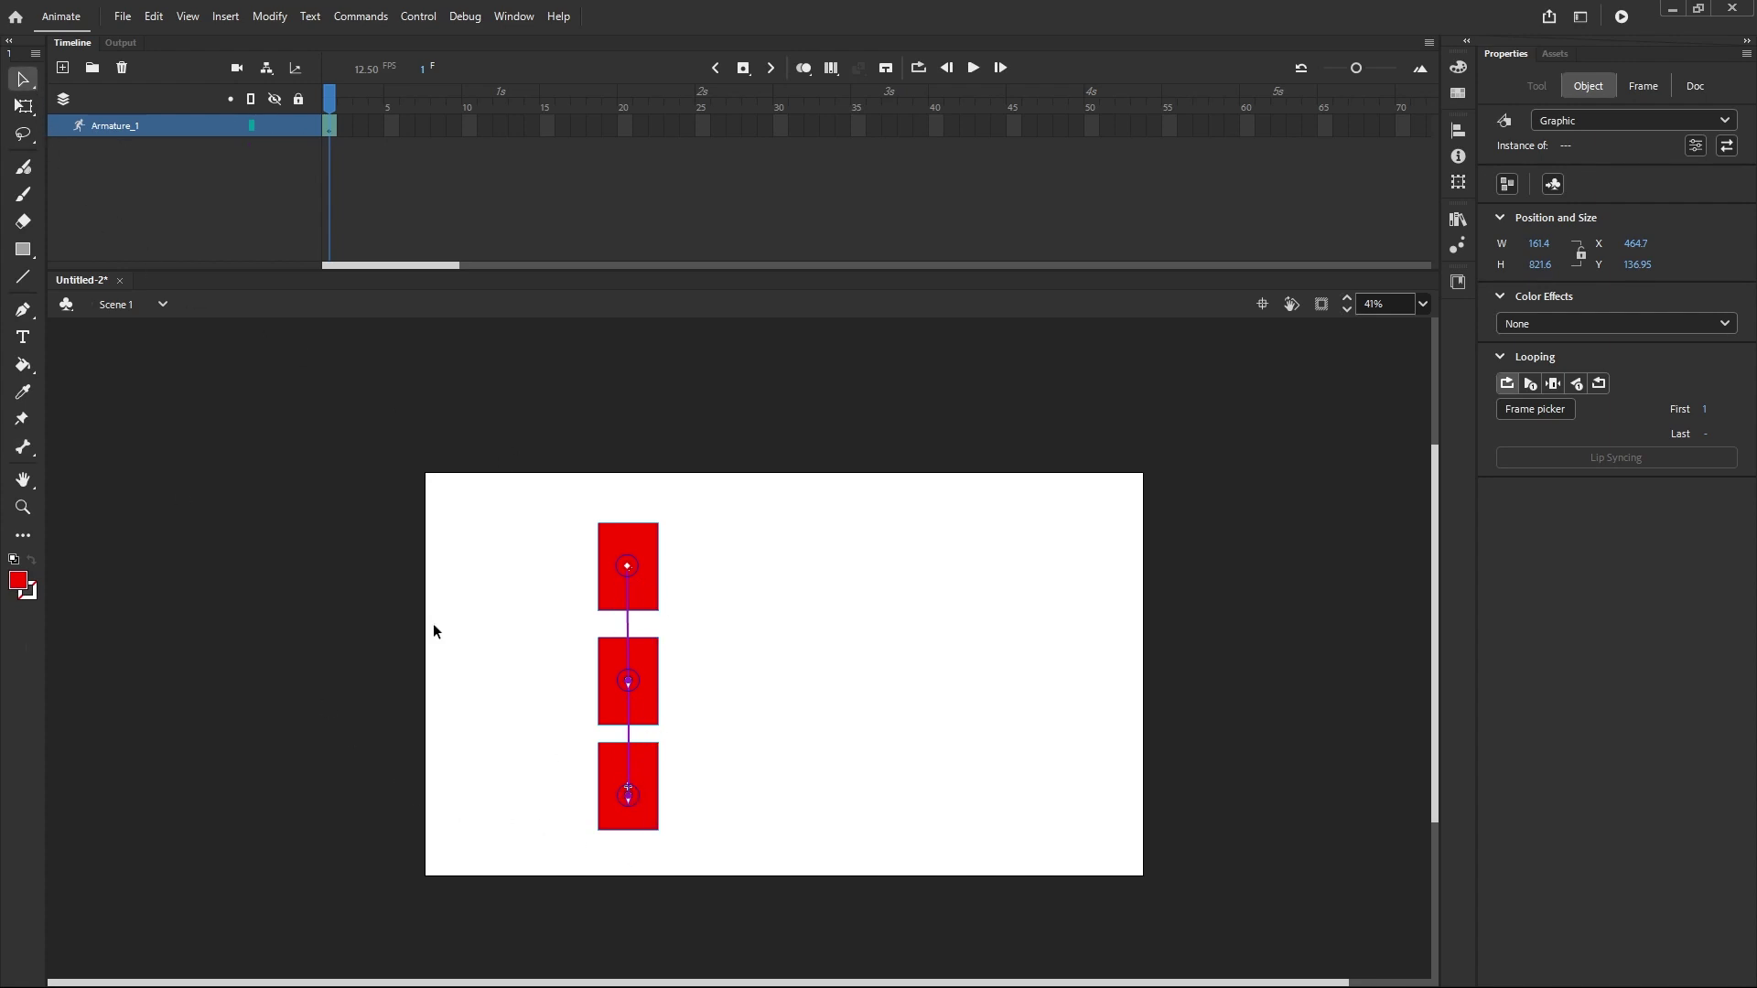
drag(646, 822, 933, 600)
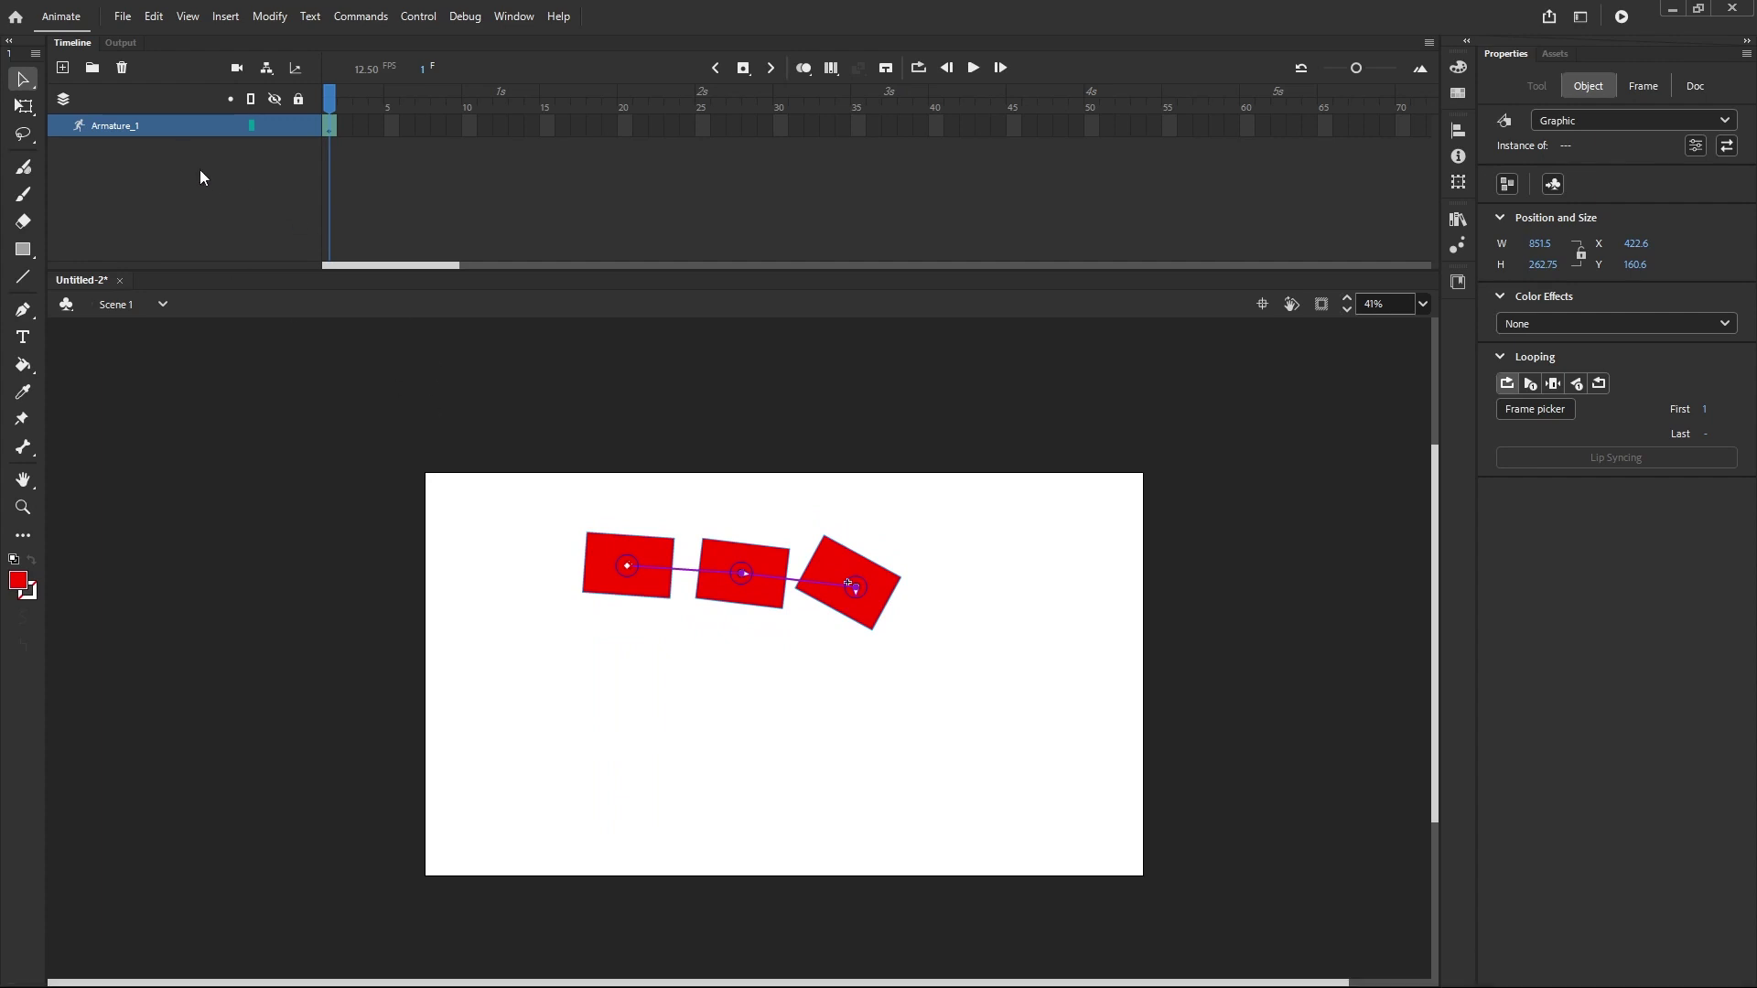
click(261, 174)
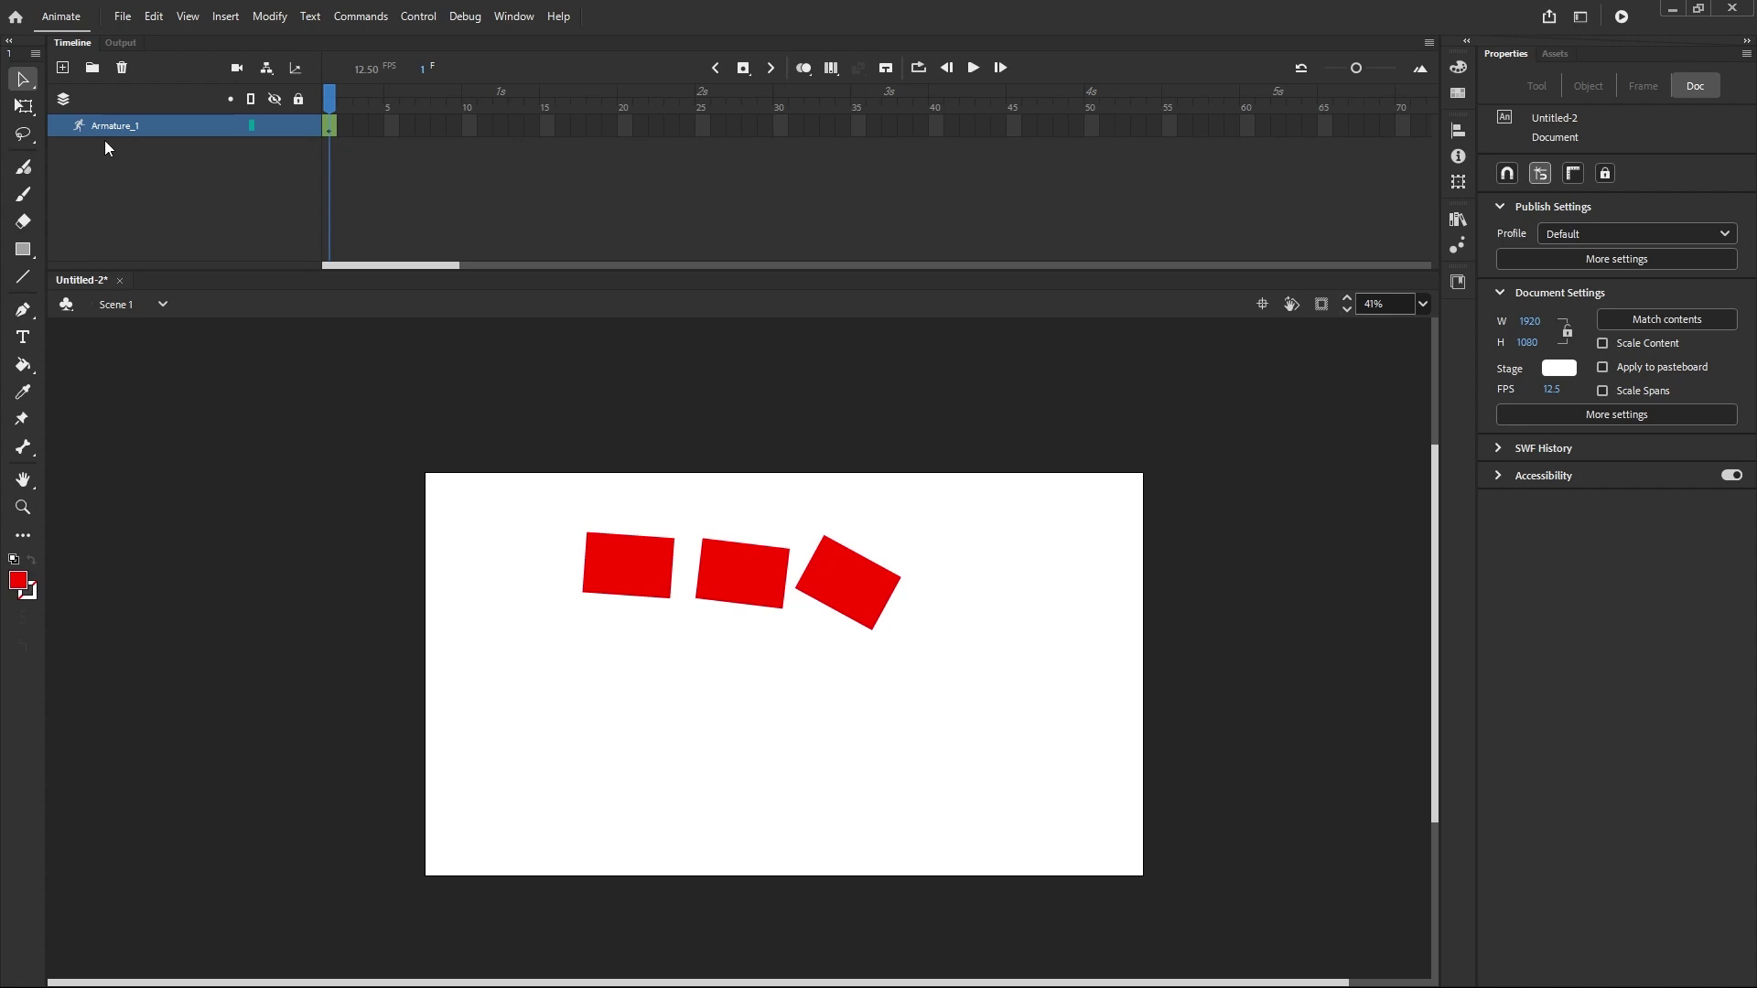
Step: Select the armature's pose frame and swing the rightmost rectangle up until it stands upright
click(332, 132)
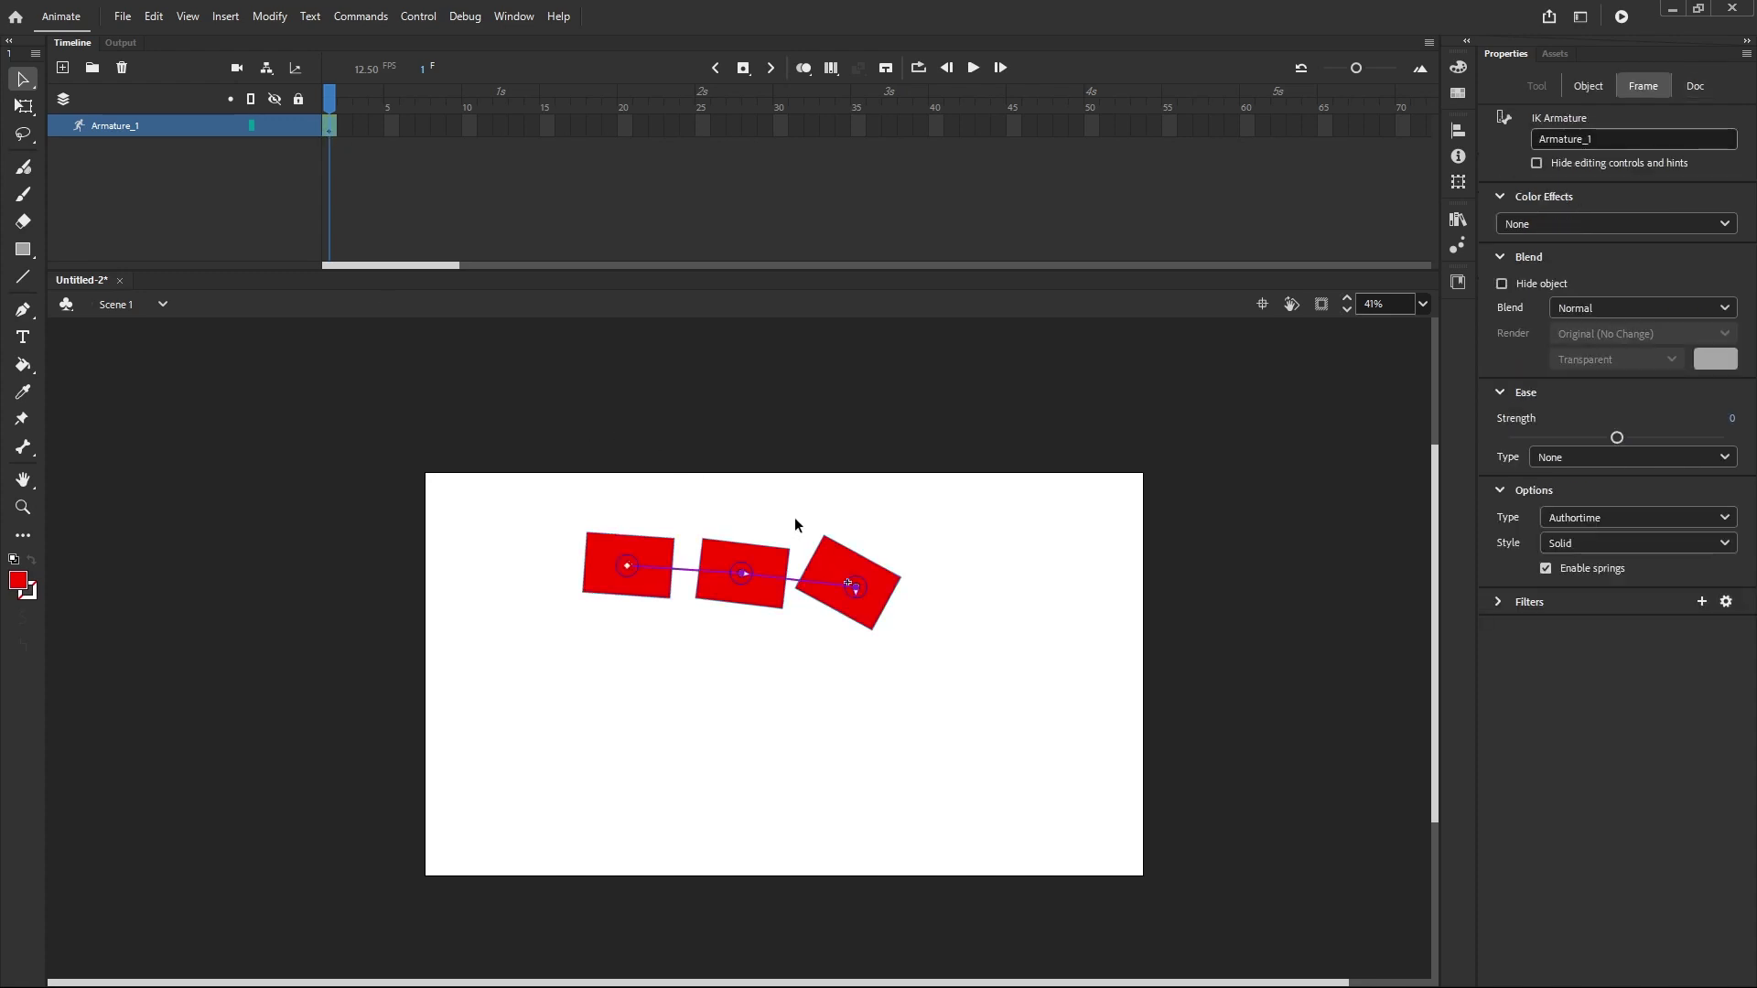
drag(860, 611, 870, 542)
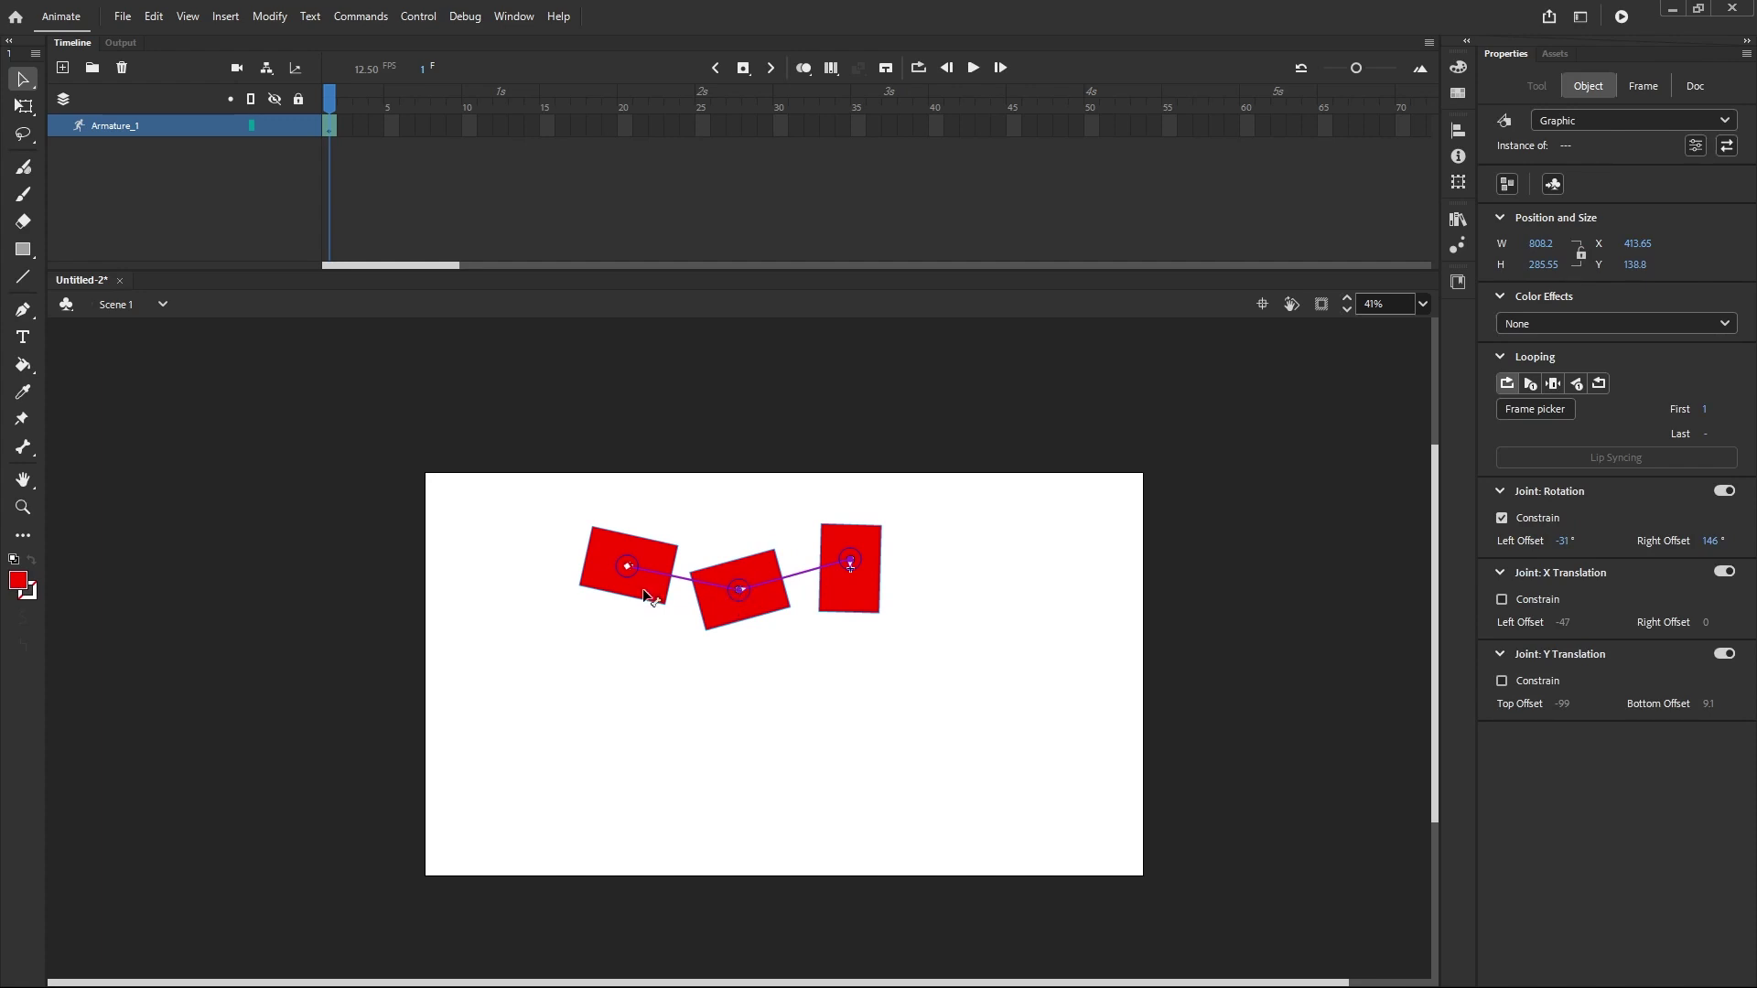
Step: With Free Transform, move the pivot points of the first two rectangles to their left edges and the third's to its top edge
click(28, 112)
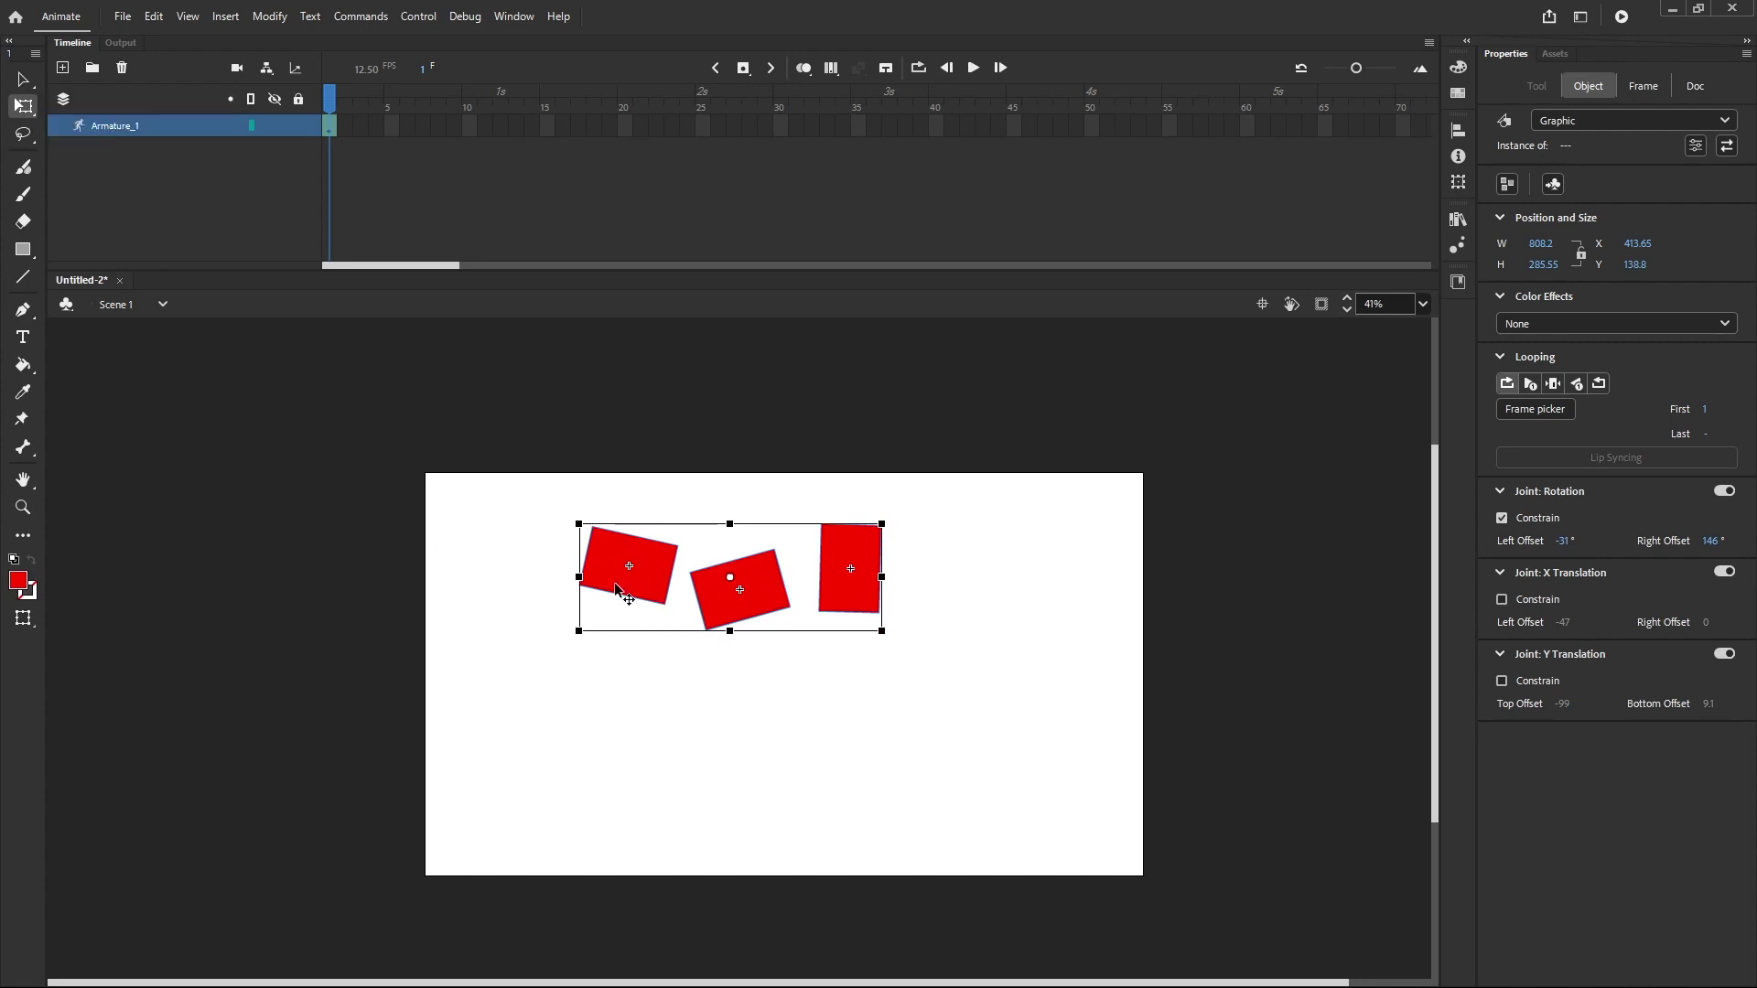
click(575, 612)
click(635, 573)
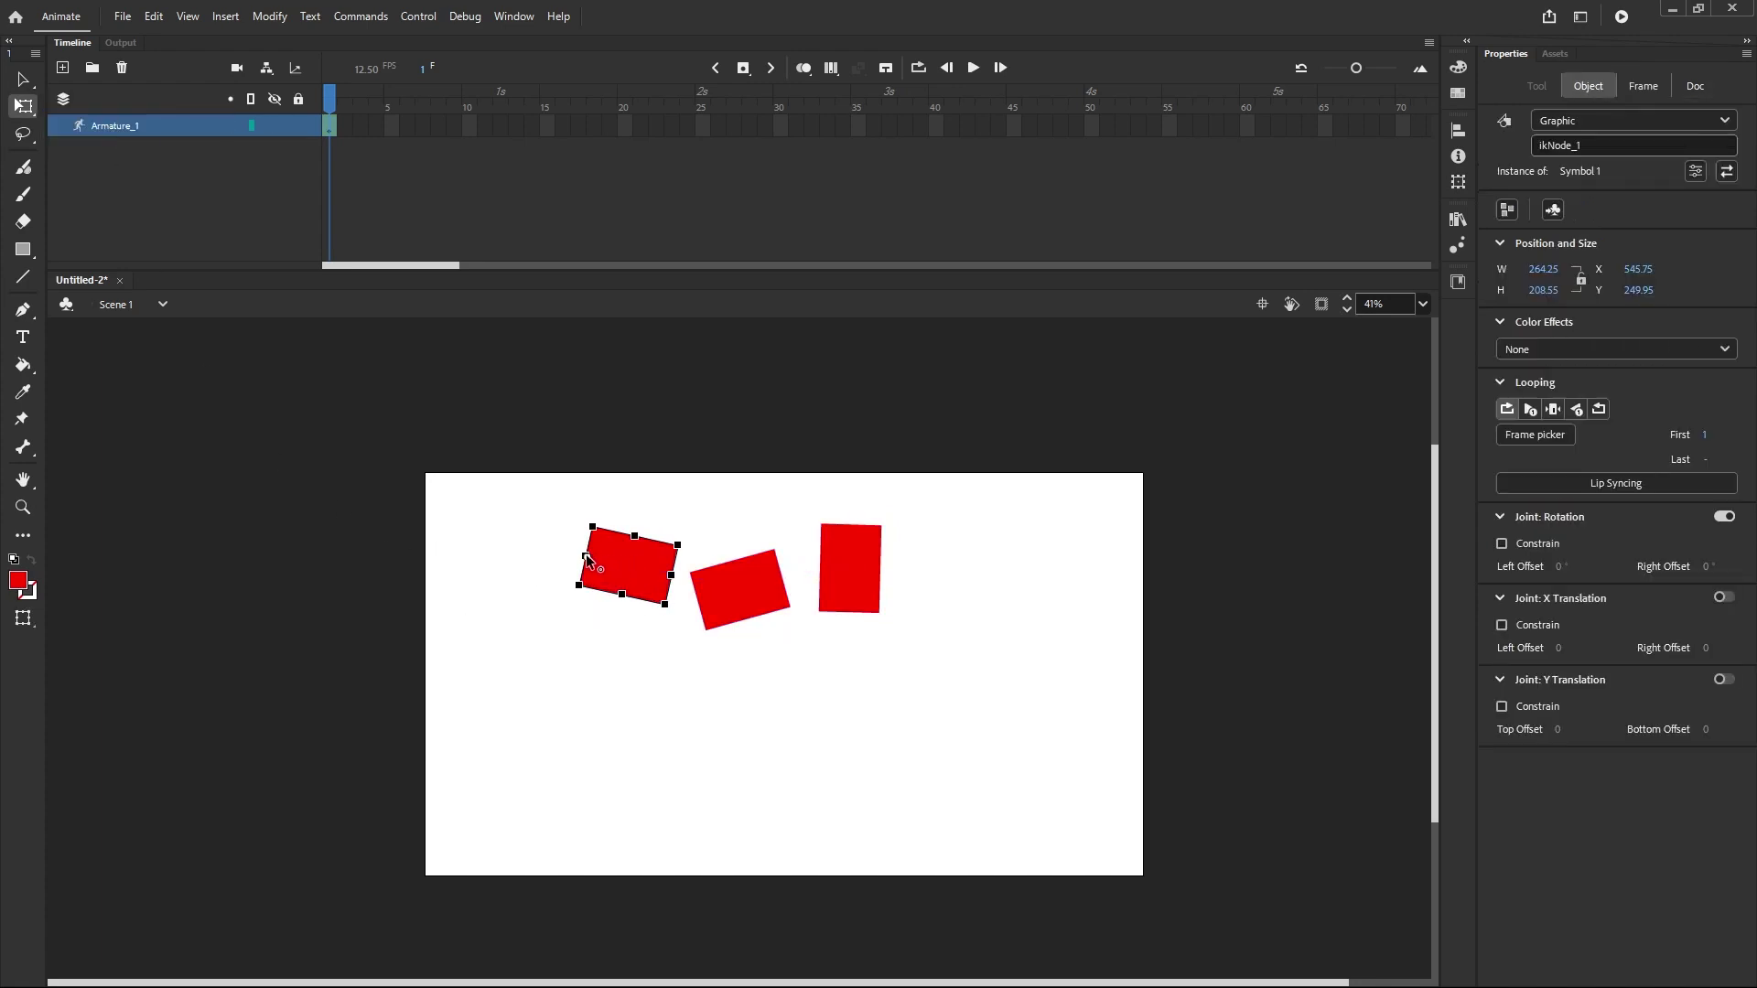
click(741, 596)
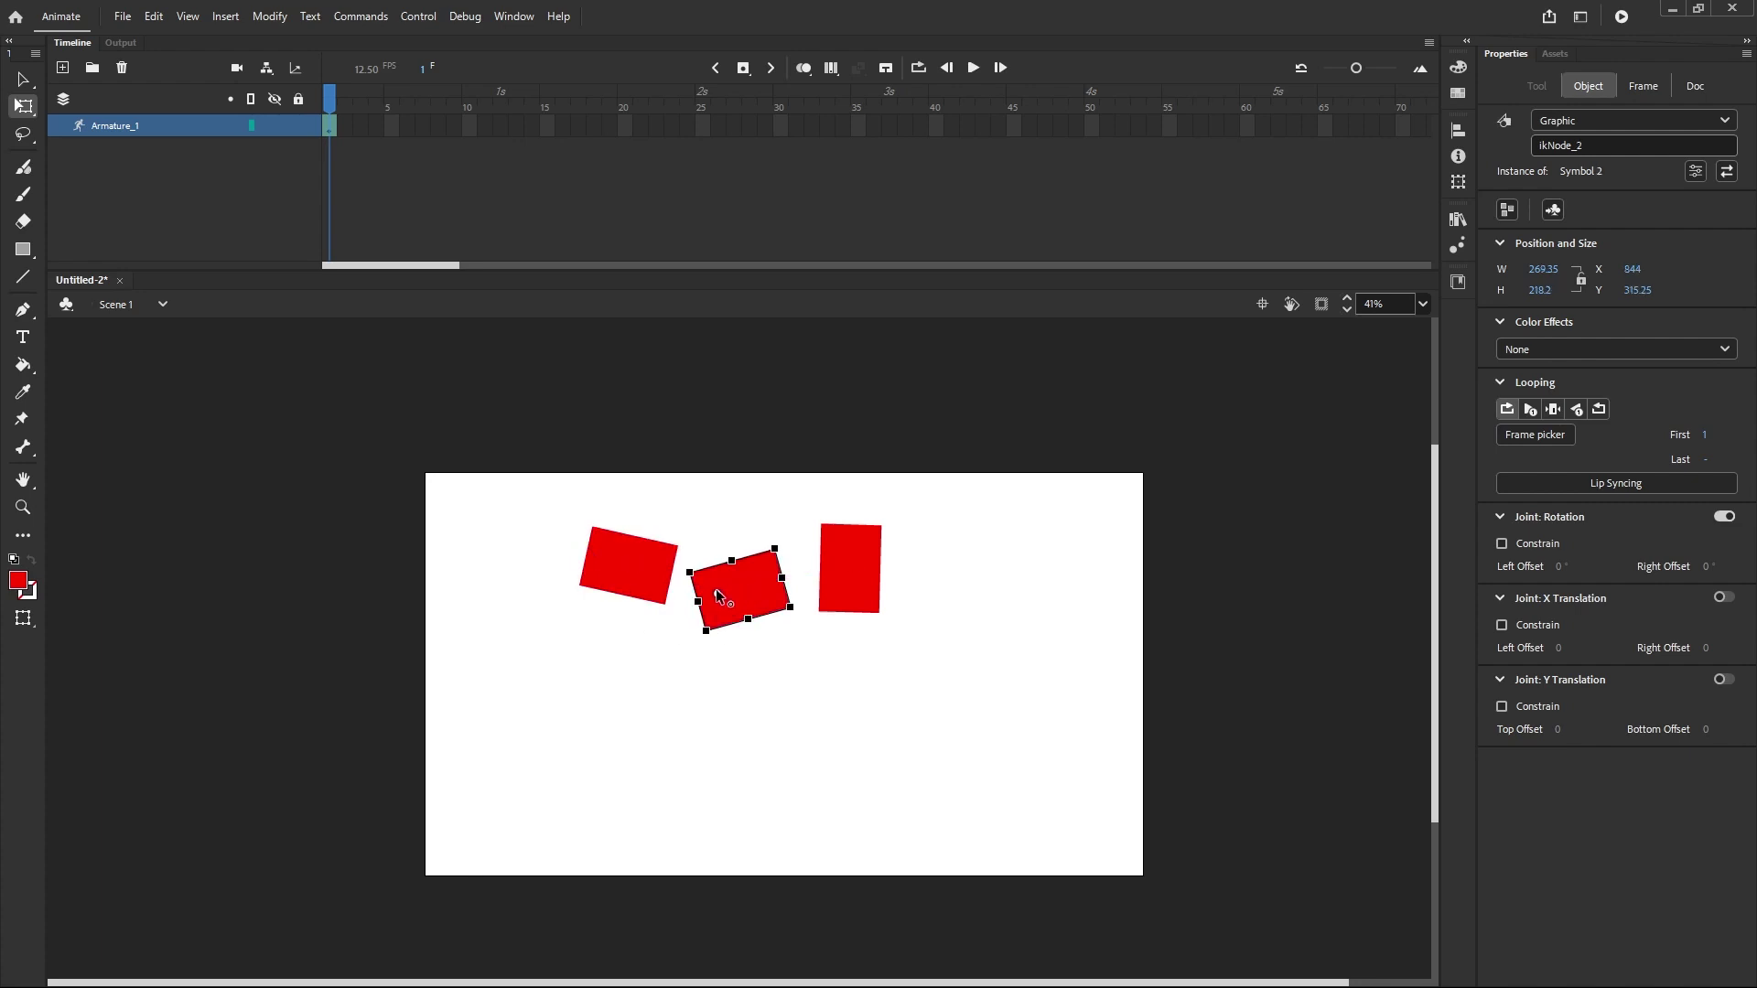
click(699, 597)
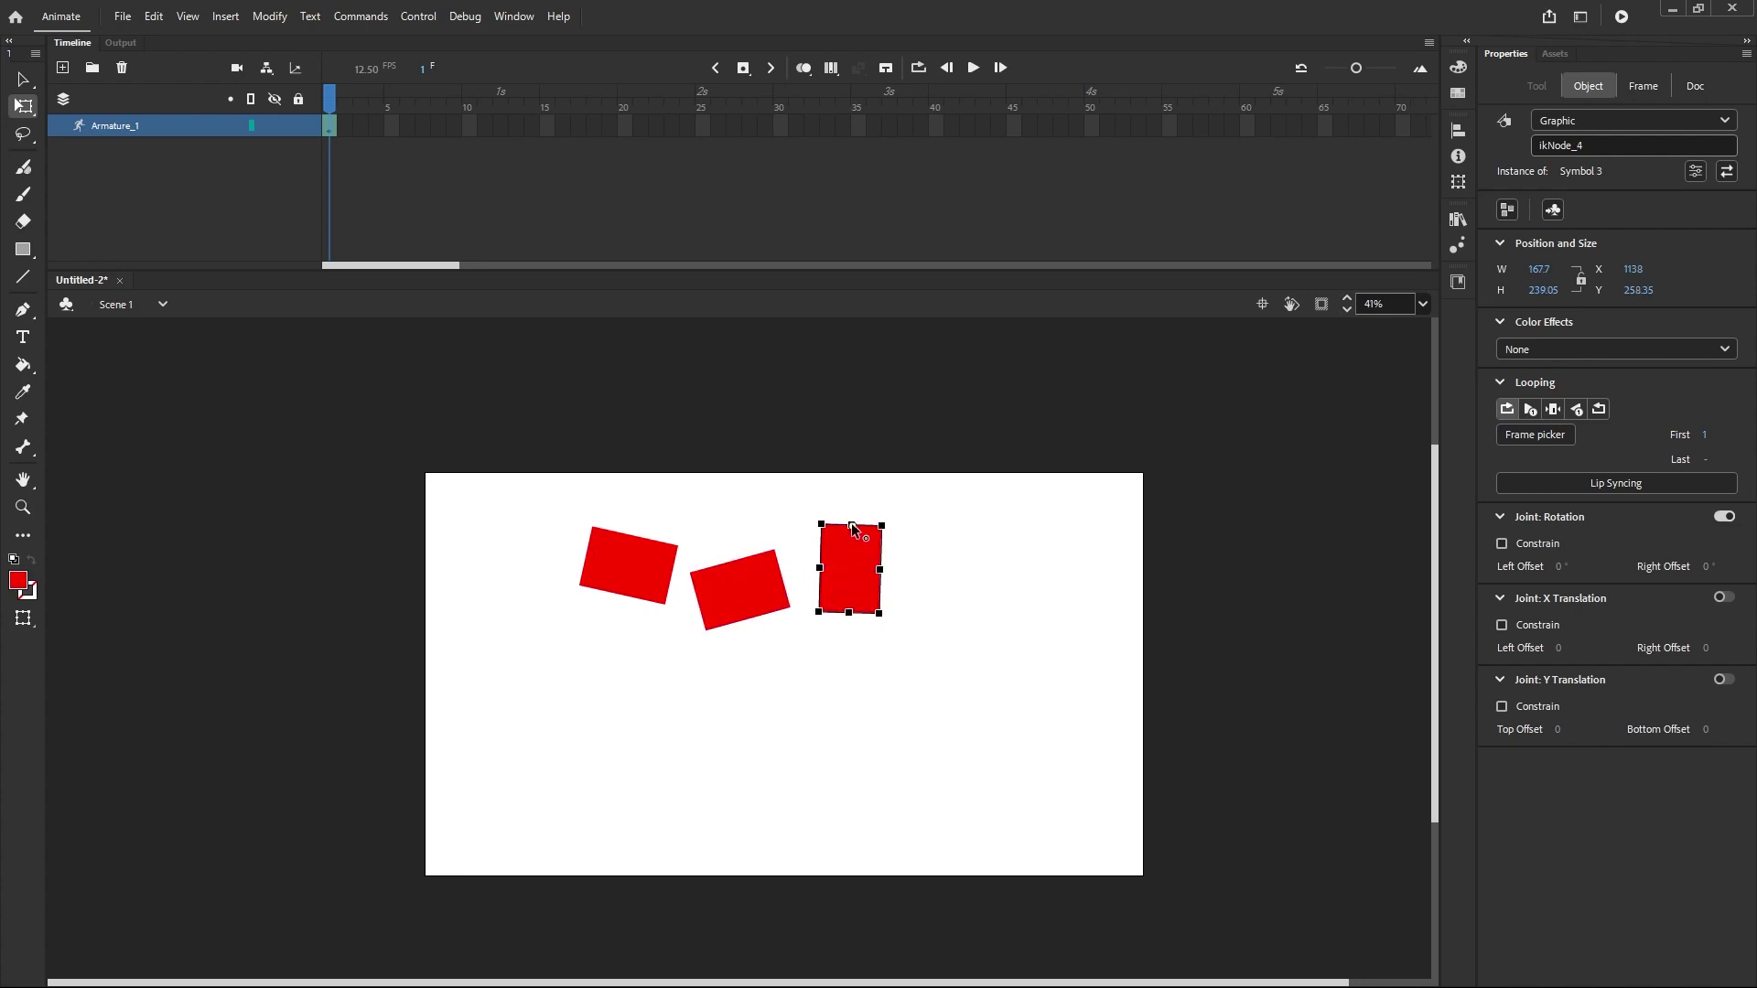
Step: Pose the armature by pulling its end rectangle out to the upper right and swinging it down again
click(21, 82)
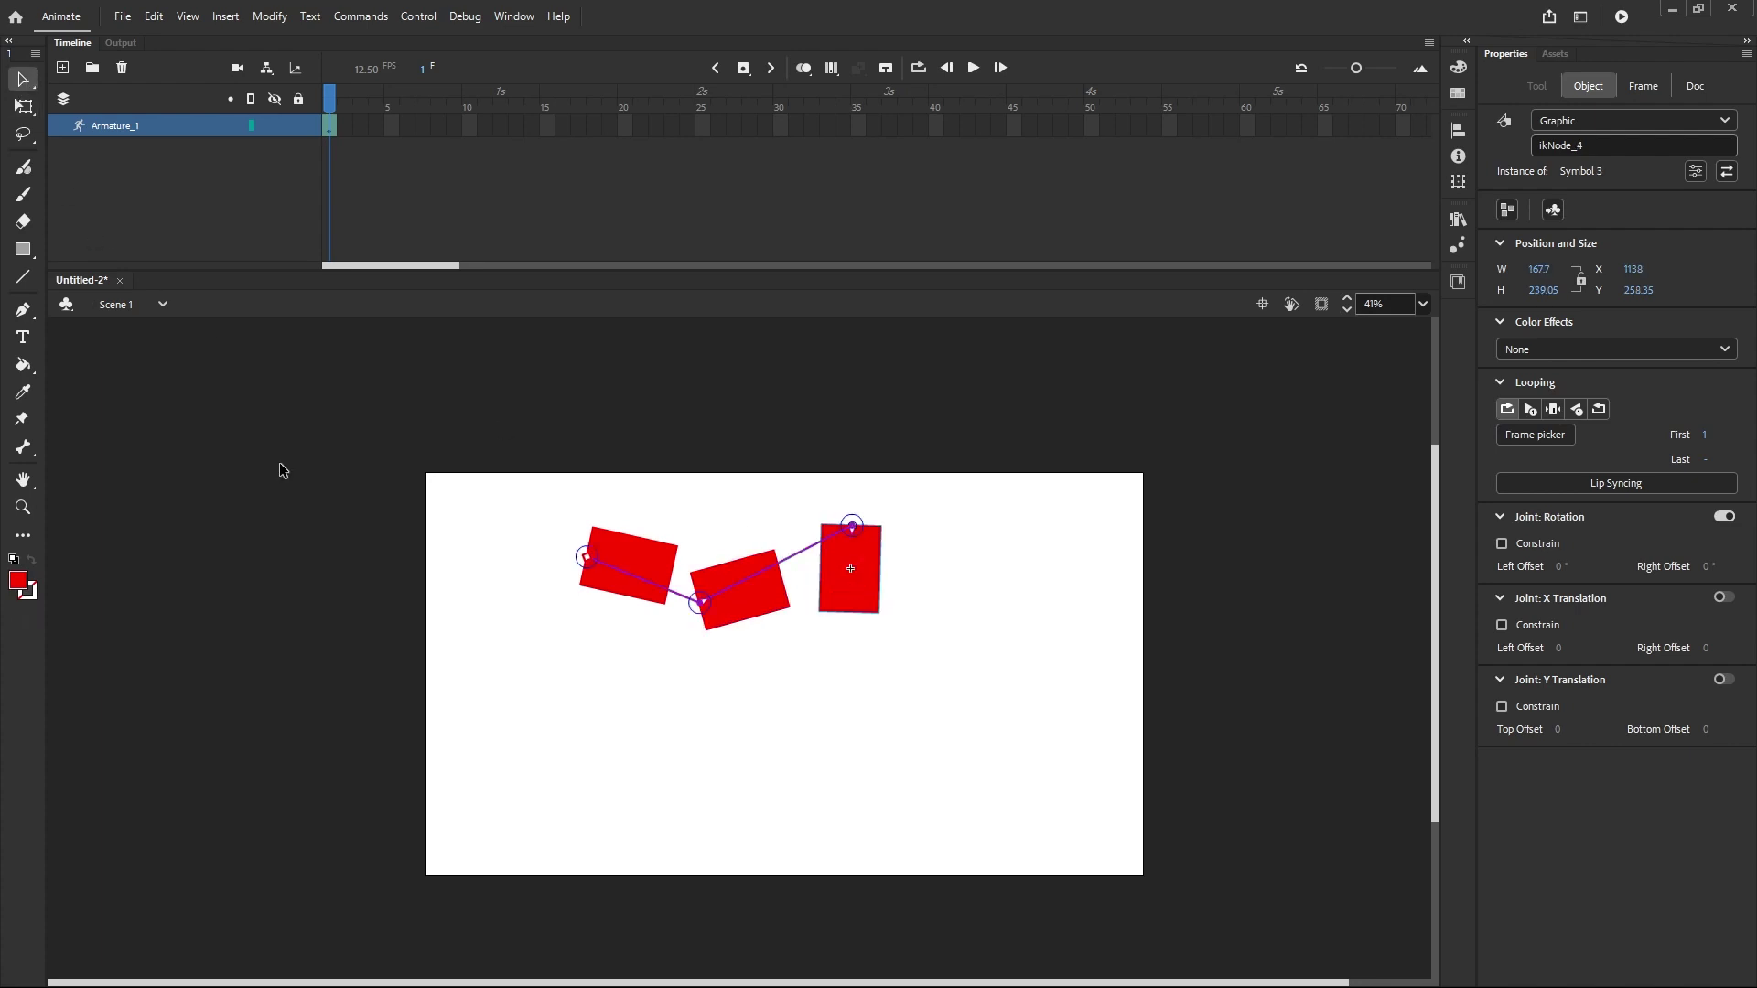
drag(856, 604, 926, 535)
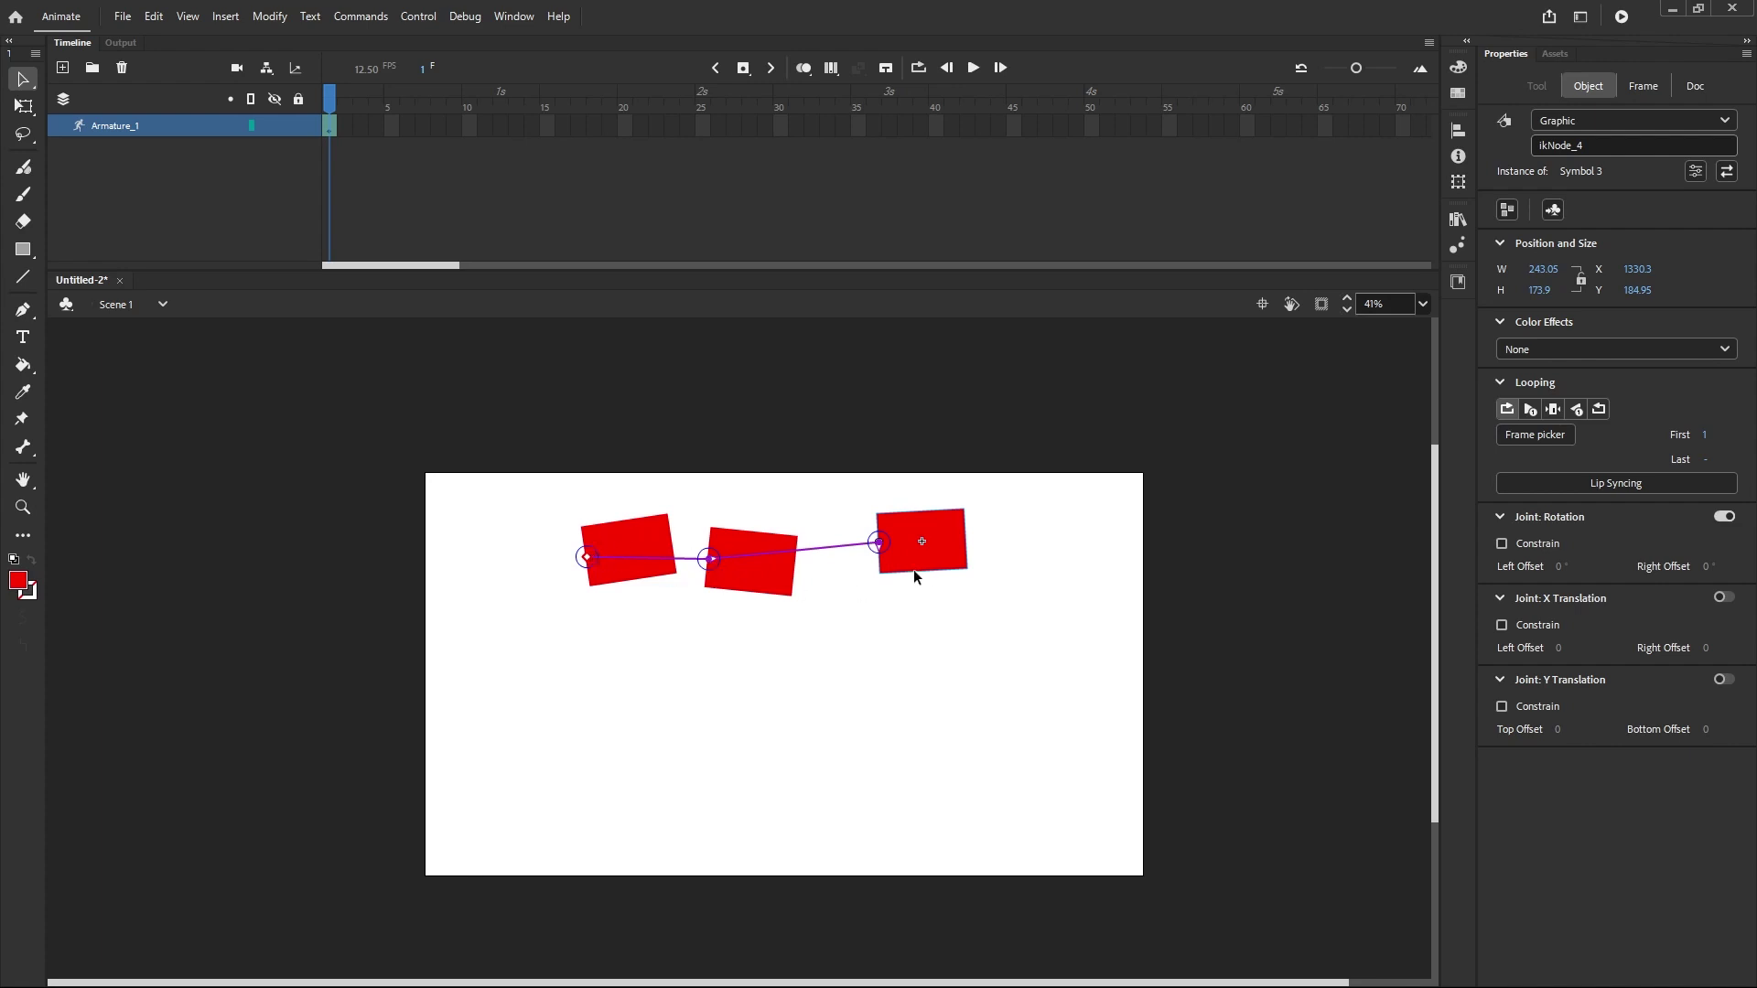
drag(936, 551, 968, 693)
Step: Swing the armature's end rectangle down beneath the chain and bring it back up to the right to try the moved joints
scroll(859, 710, up, 2)
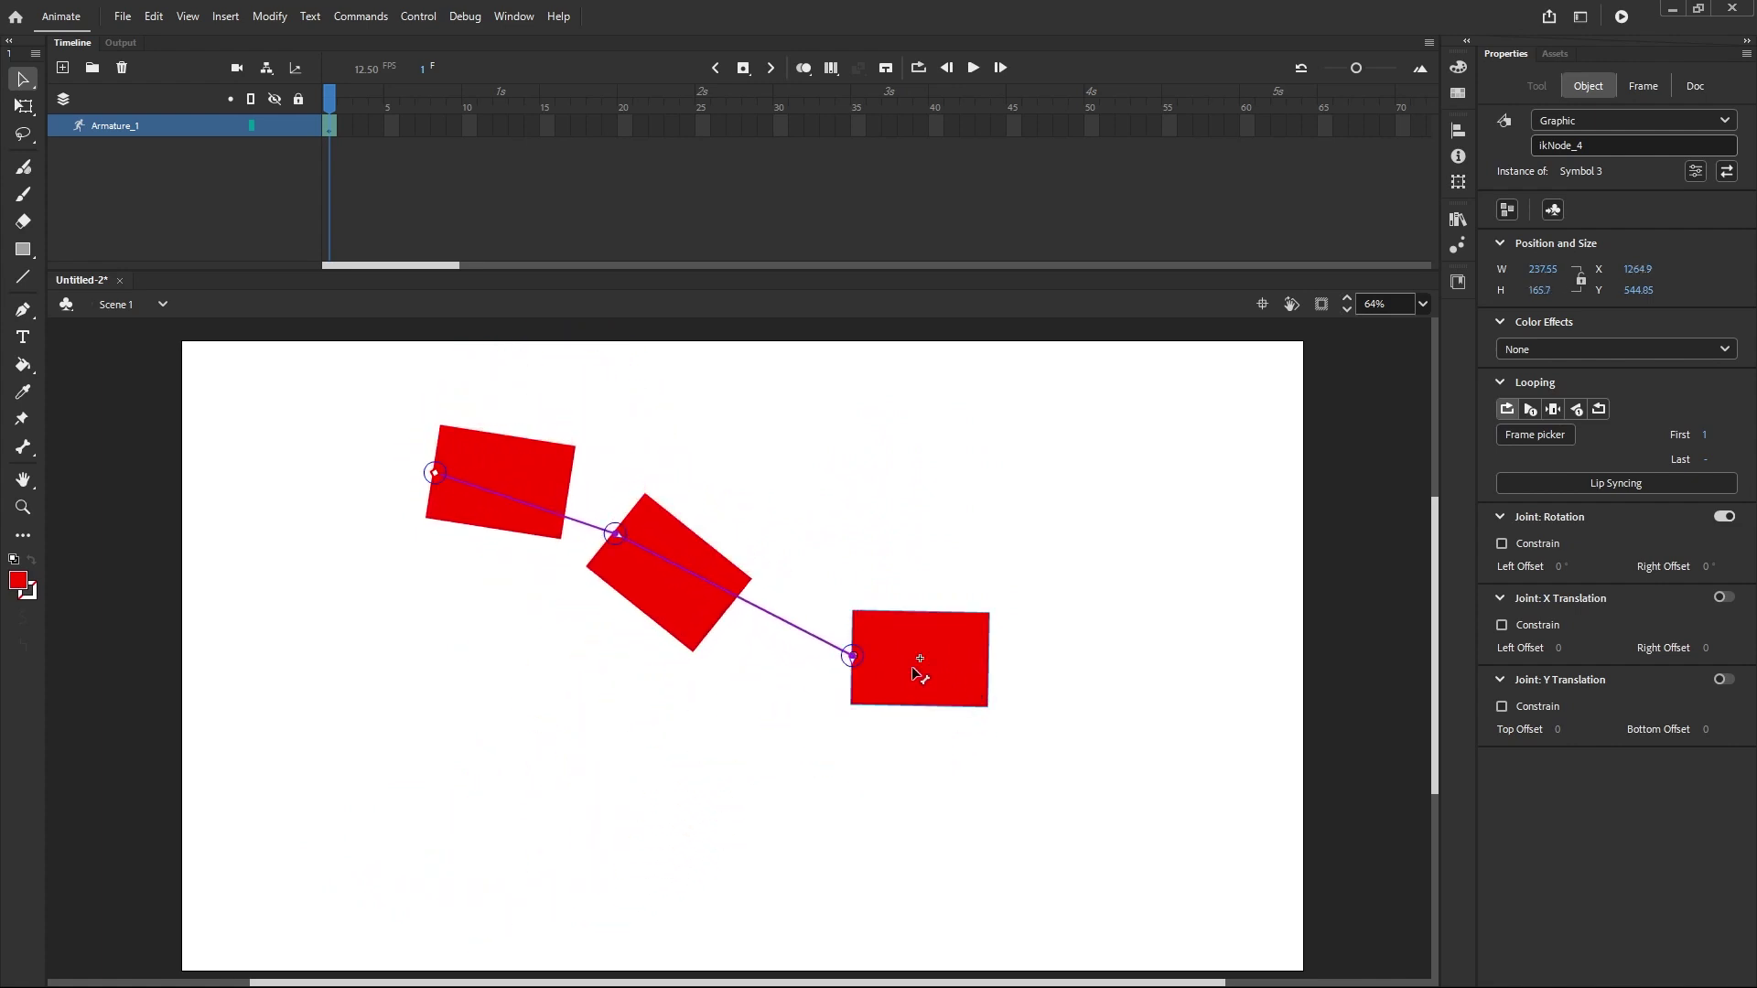
scroll(838, 684, up, 5)
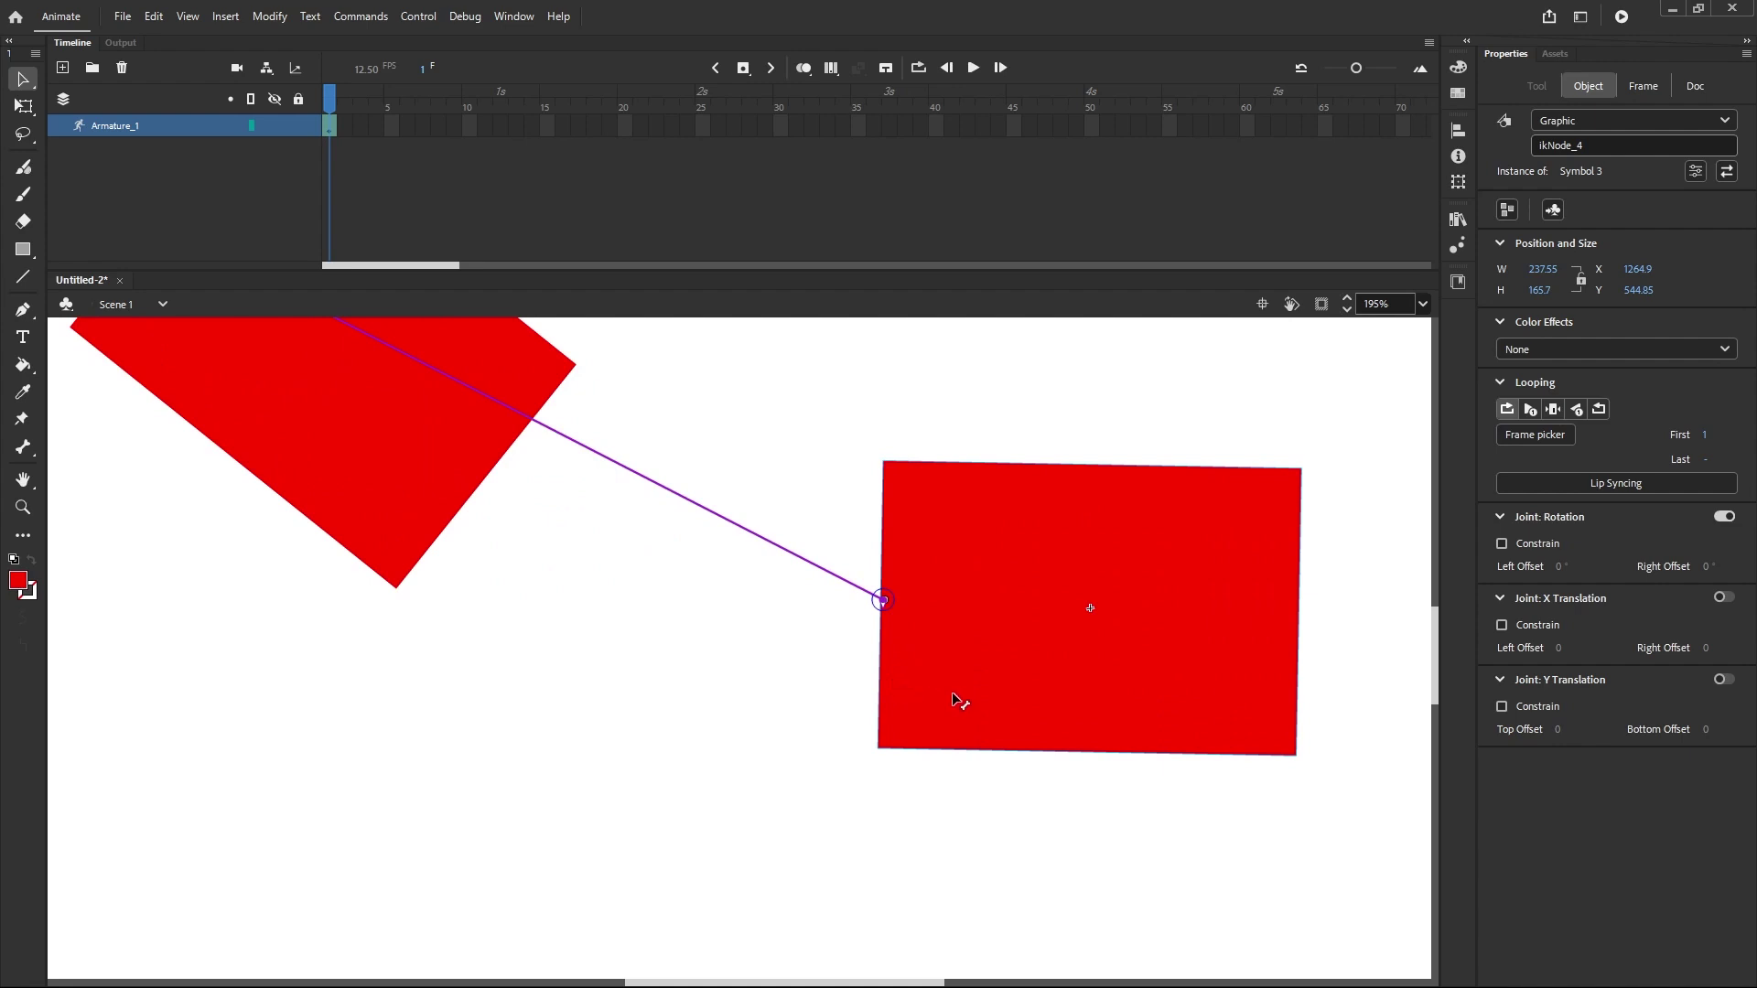
scroll(958, 700, down, 3)
scroll(947, 660, up, 1)
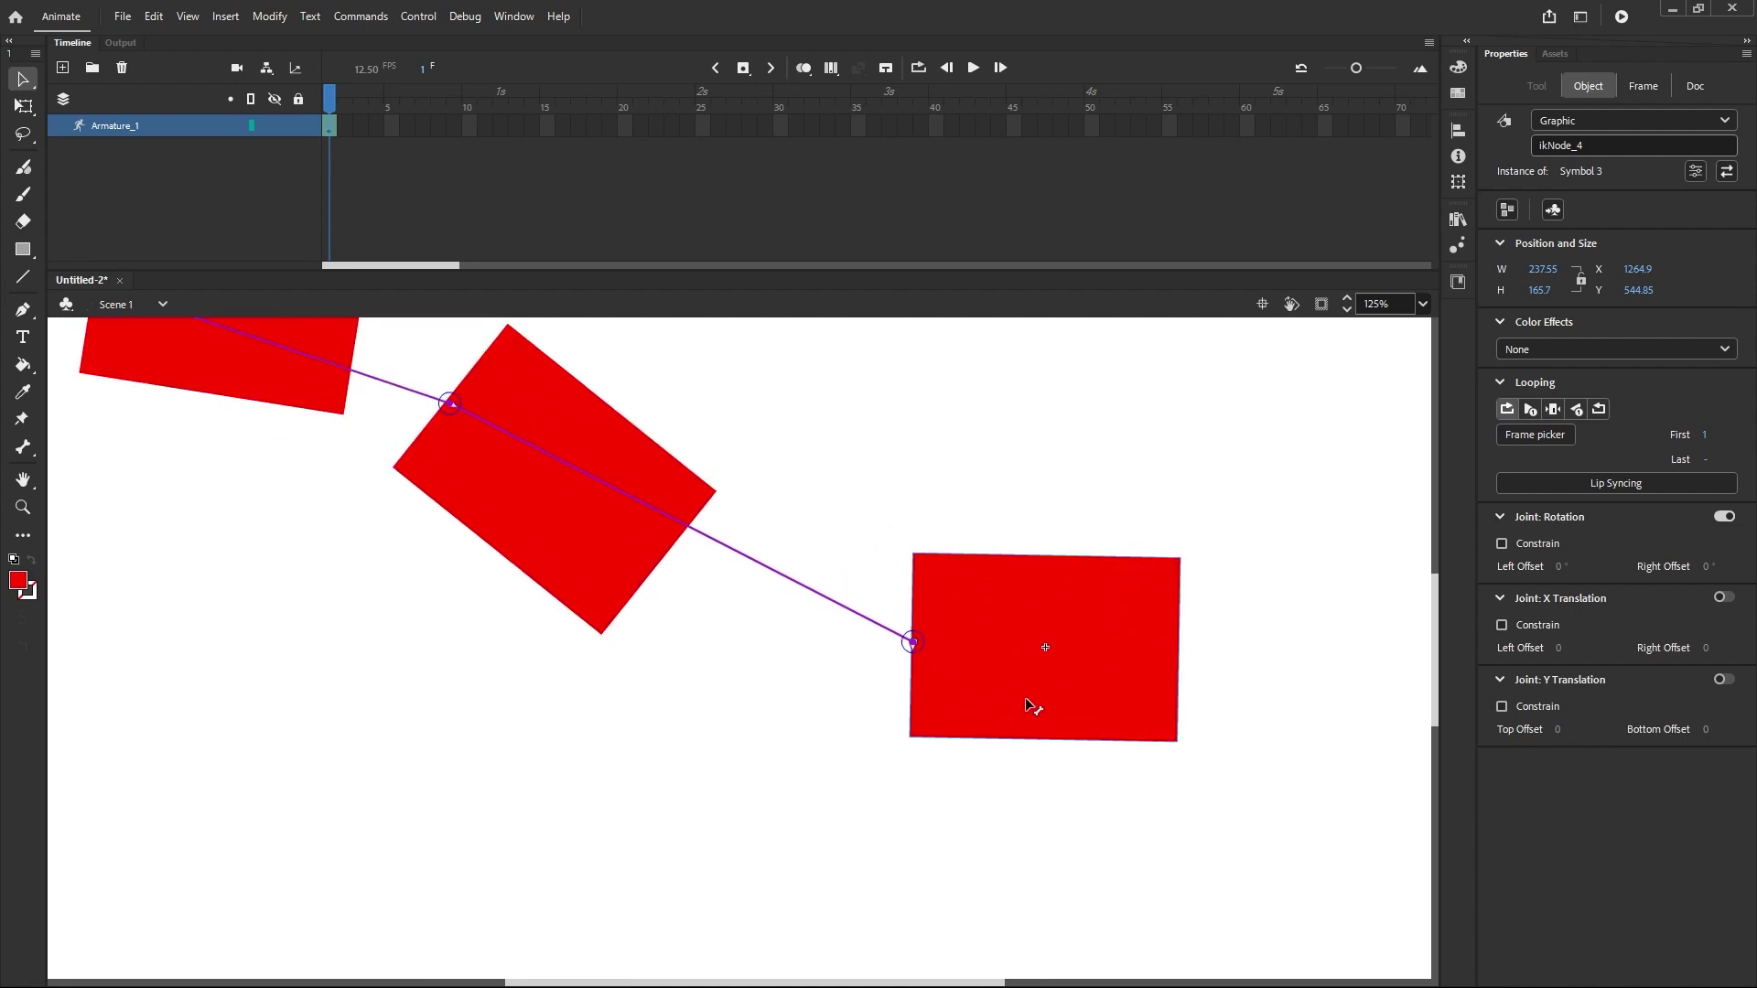
scroll(1114, 649, down, 2)
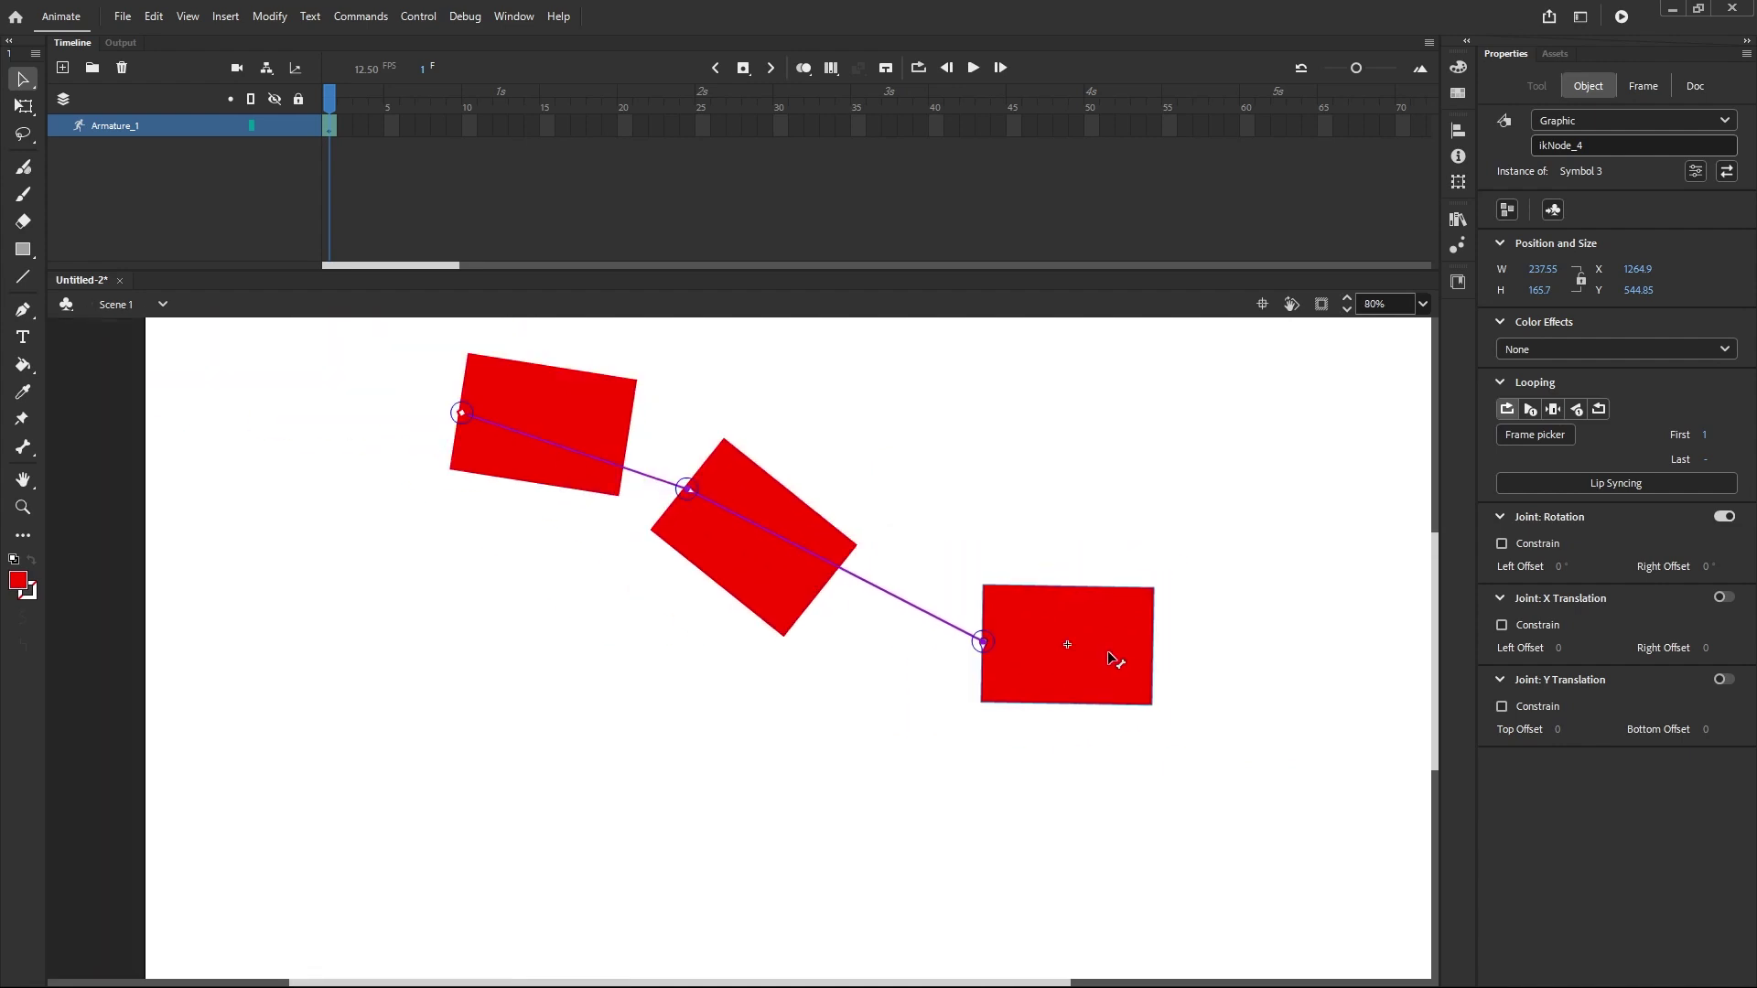
drag(1117, 659, 703, 905)
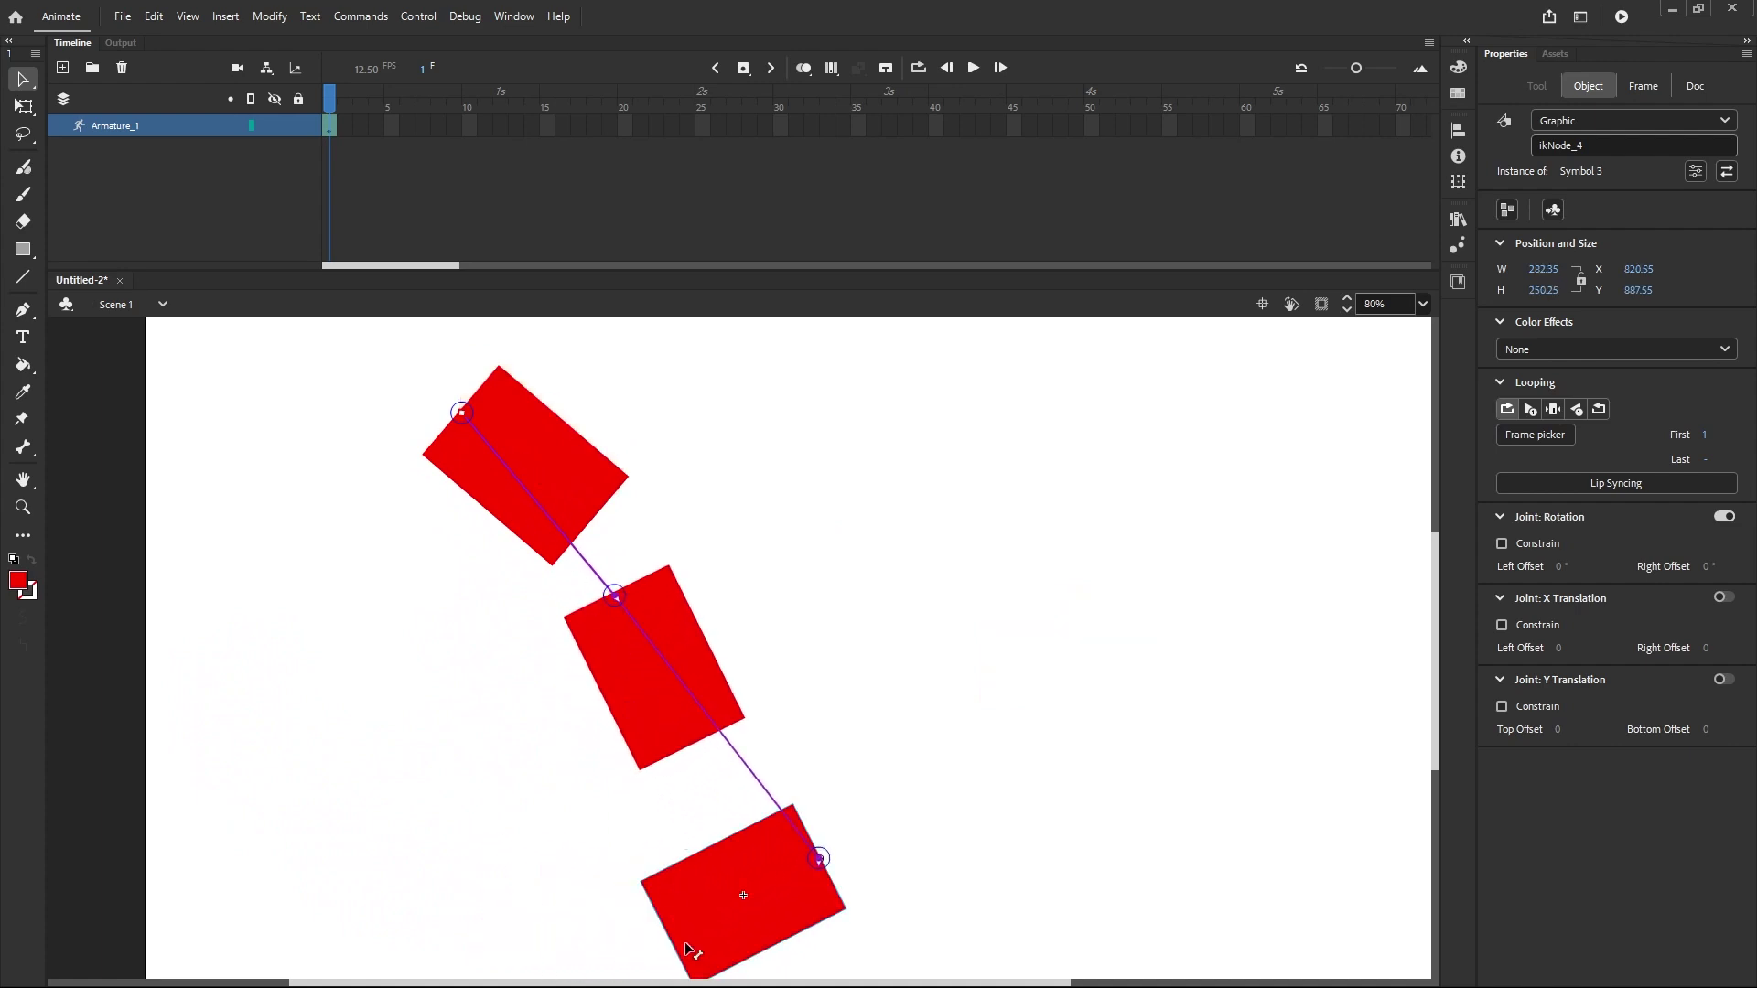
drag(683, 941, 948, 824)
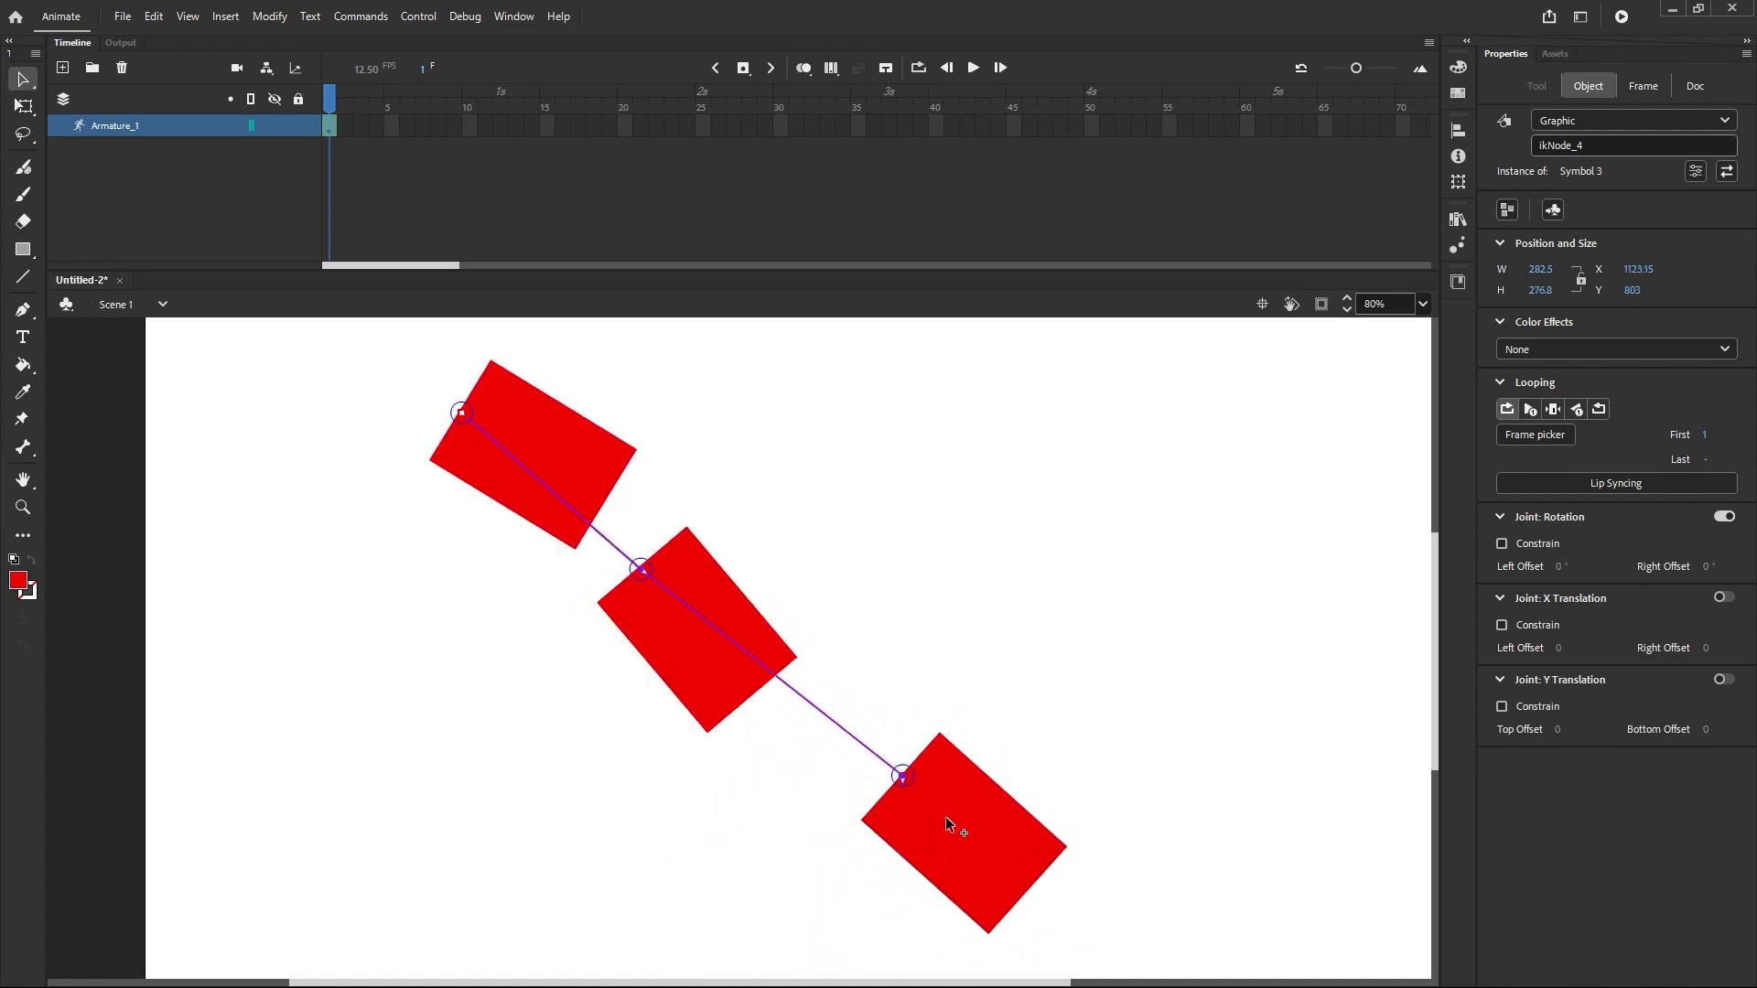
drag(860, 749, 910, 830)
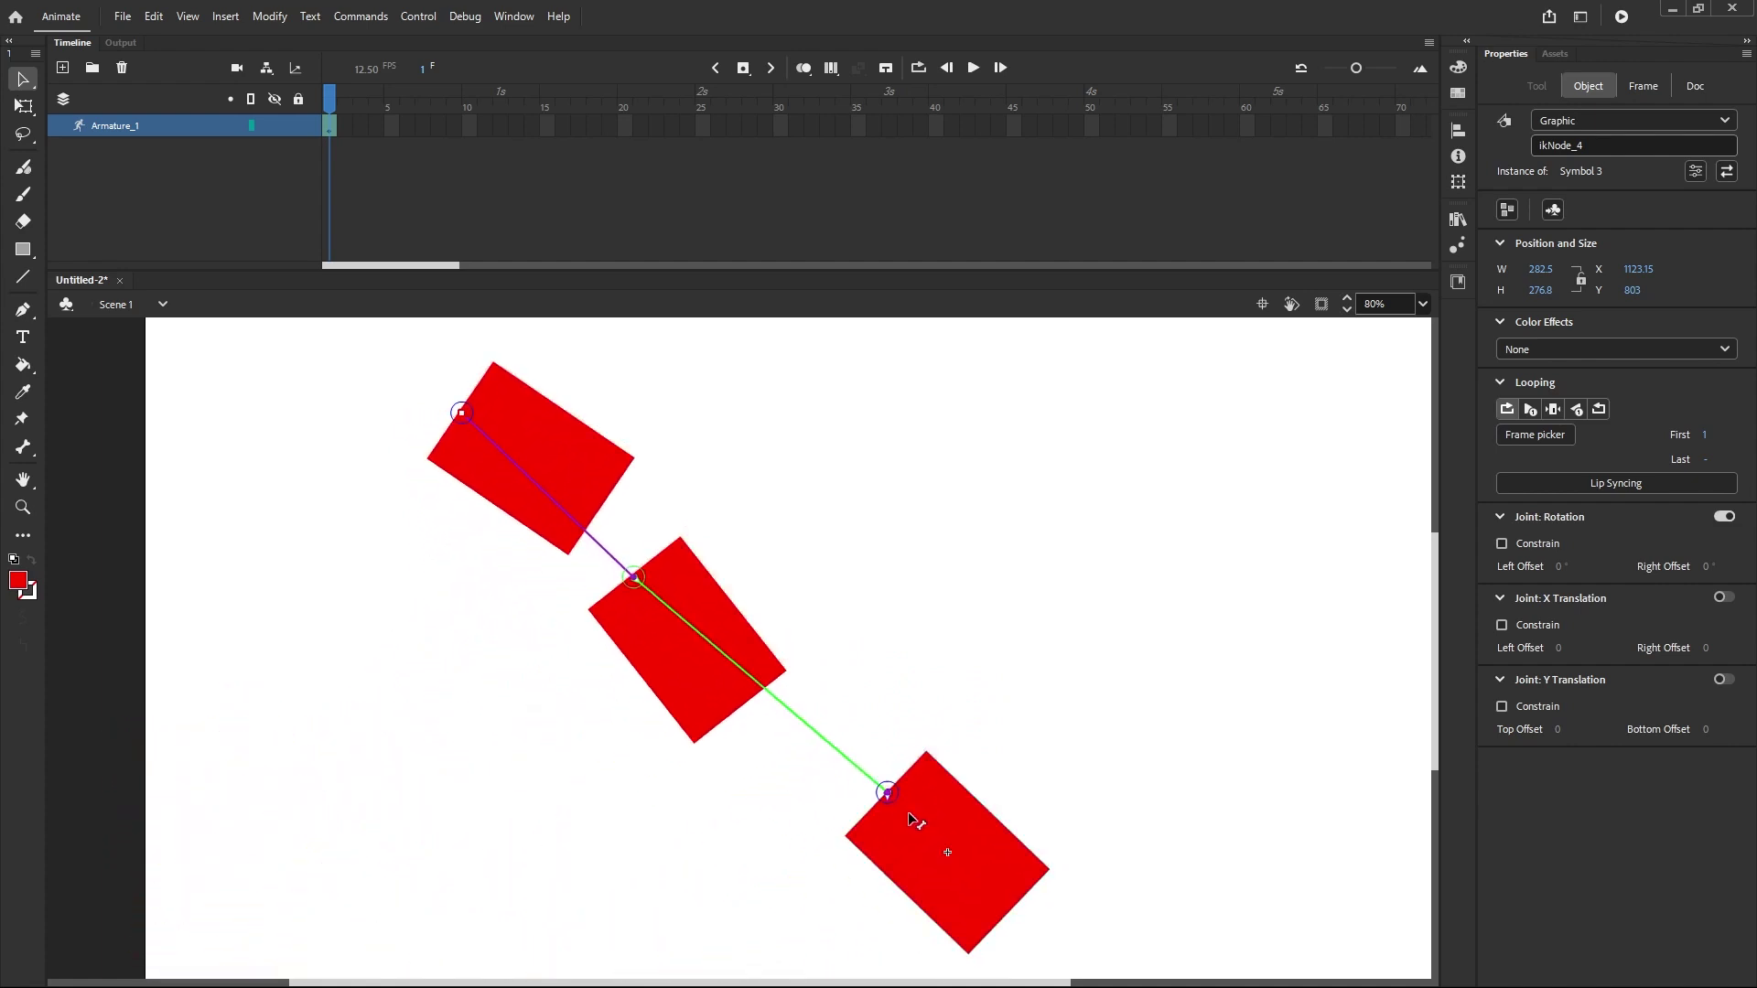
drag(987, 903, 1103, 730)
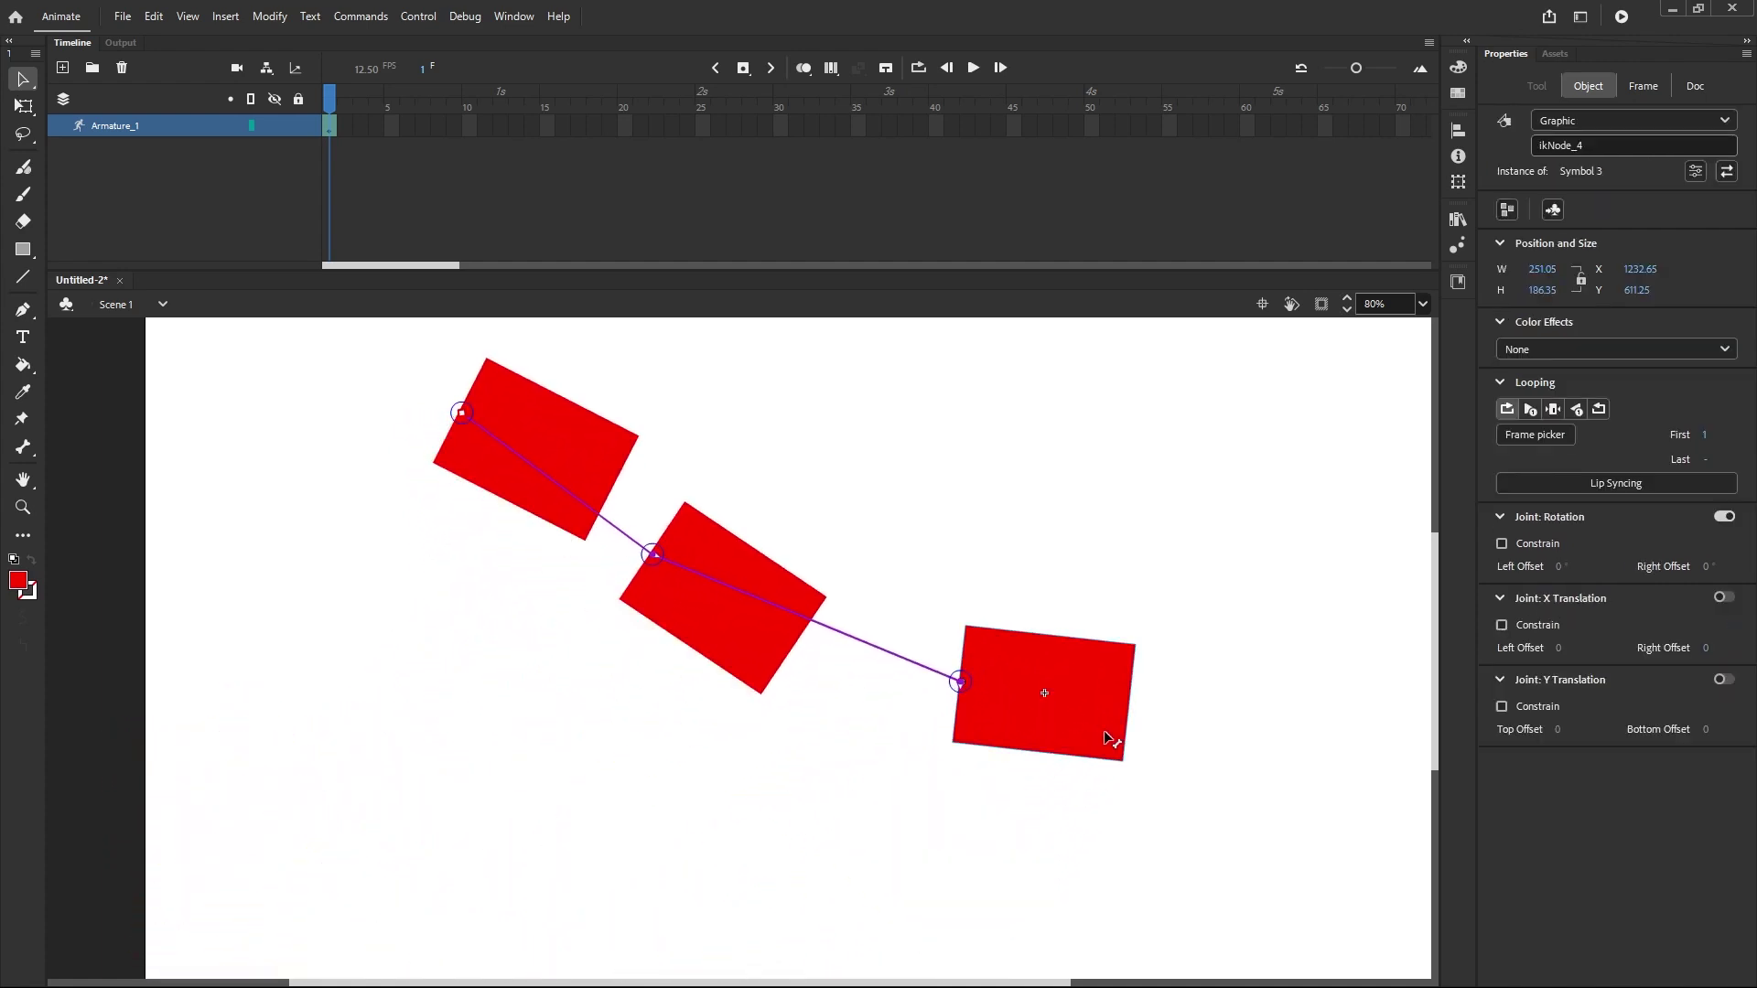
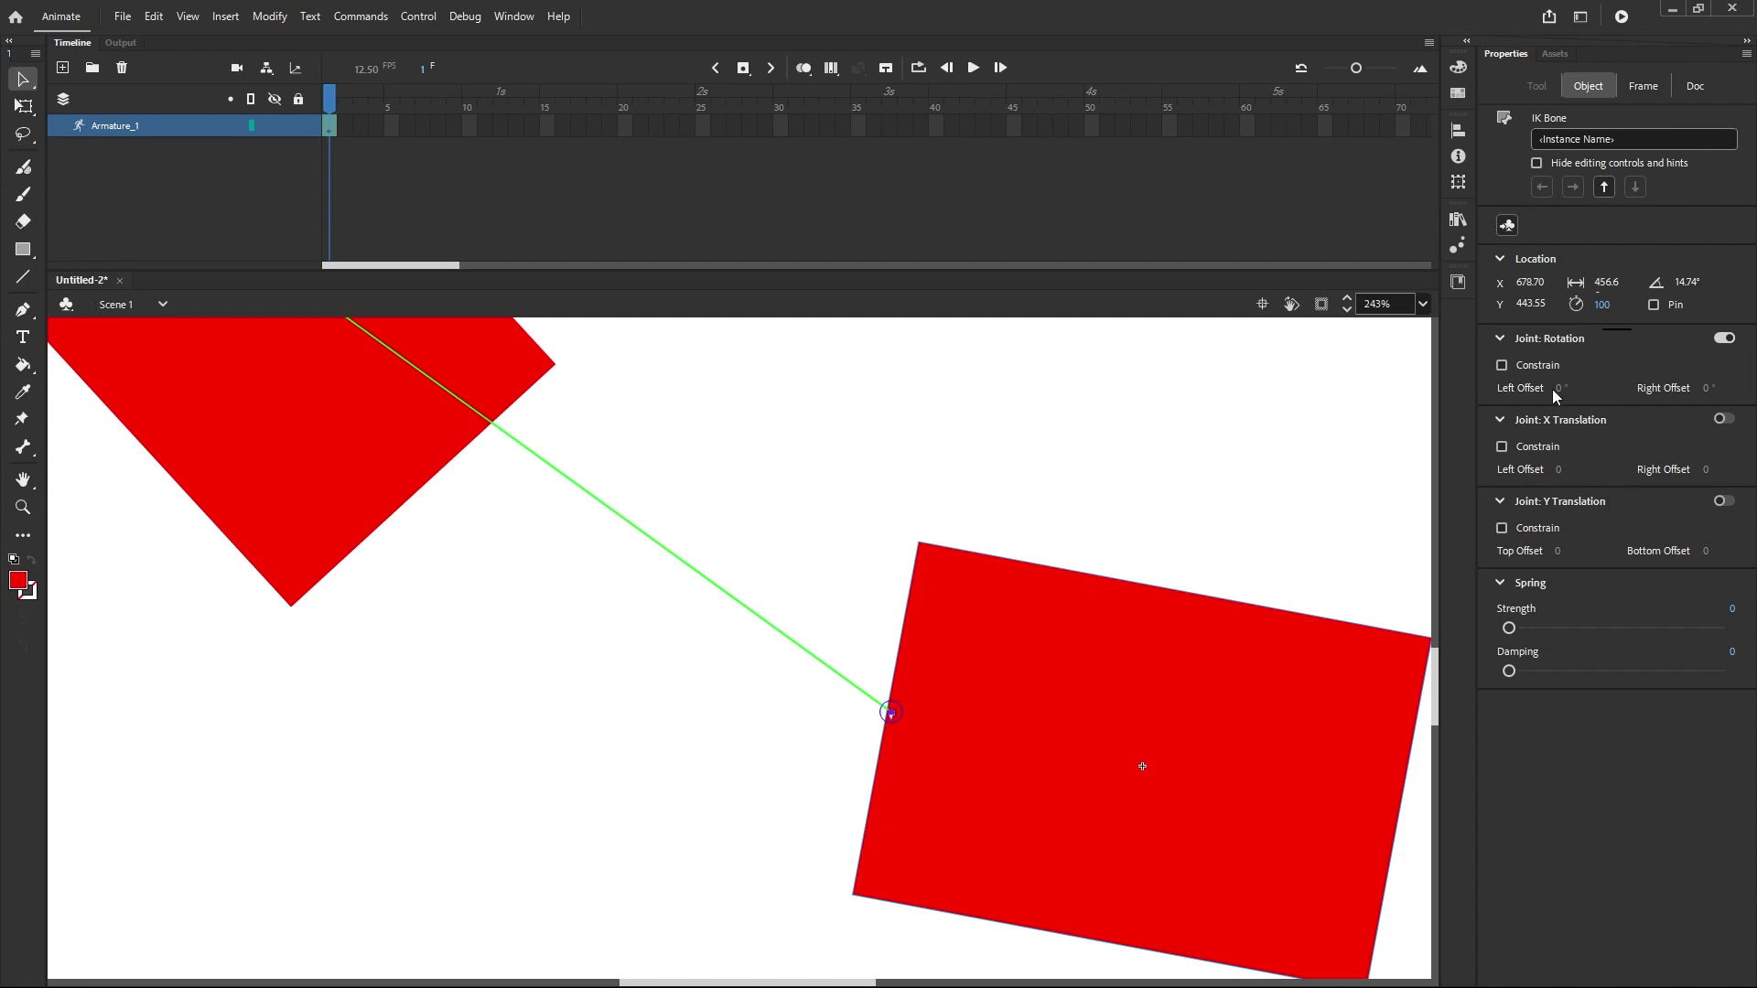
Step: Constrain the rotation of the bone between the middle and end rectangles, with left offset -176° and right offset 3°
click(1502, 366)
scroll(1107, 723, down, 2)
scroll(1095, 729, down, 2)
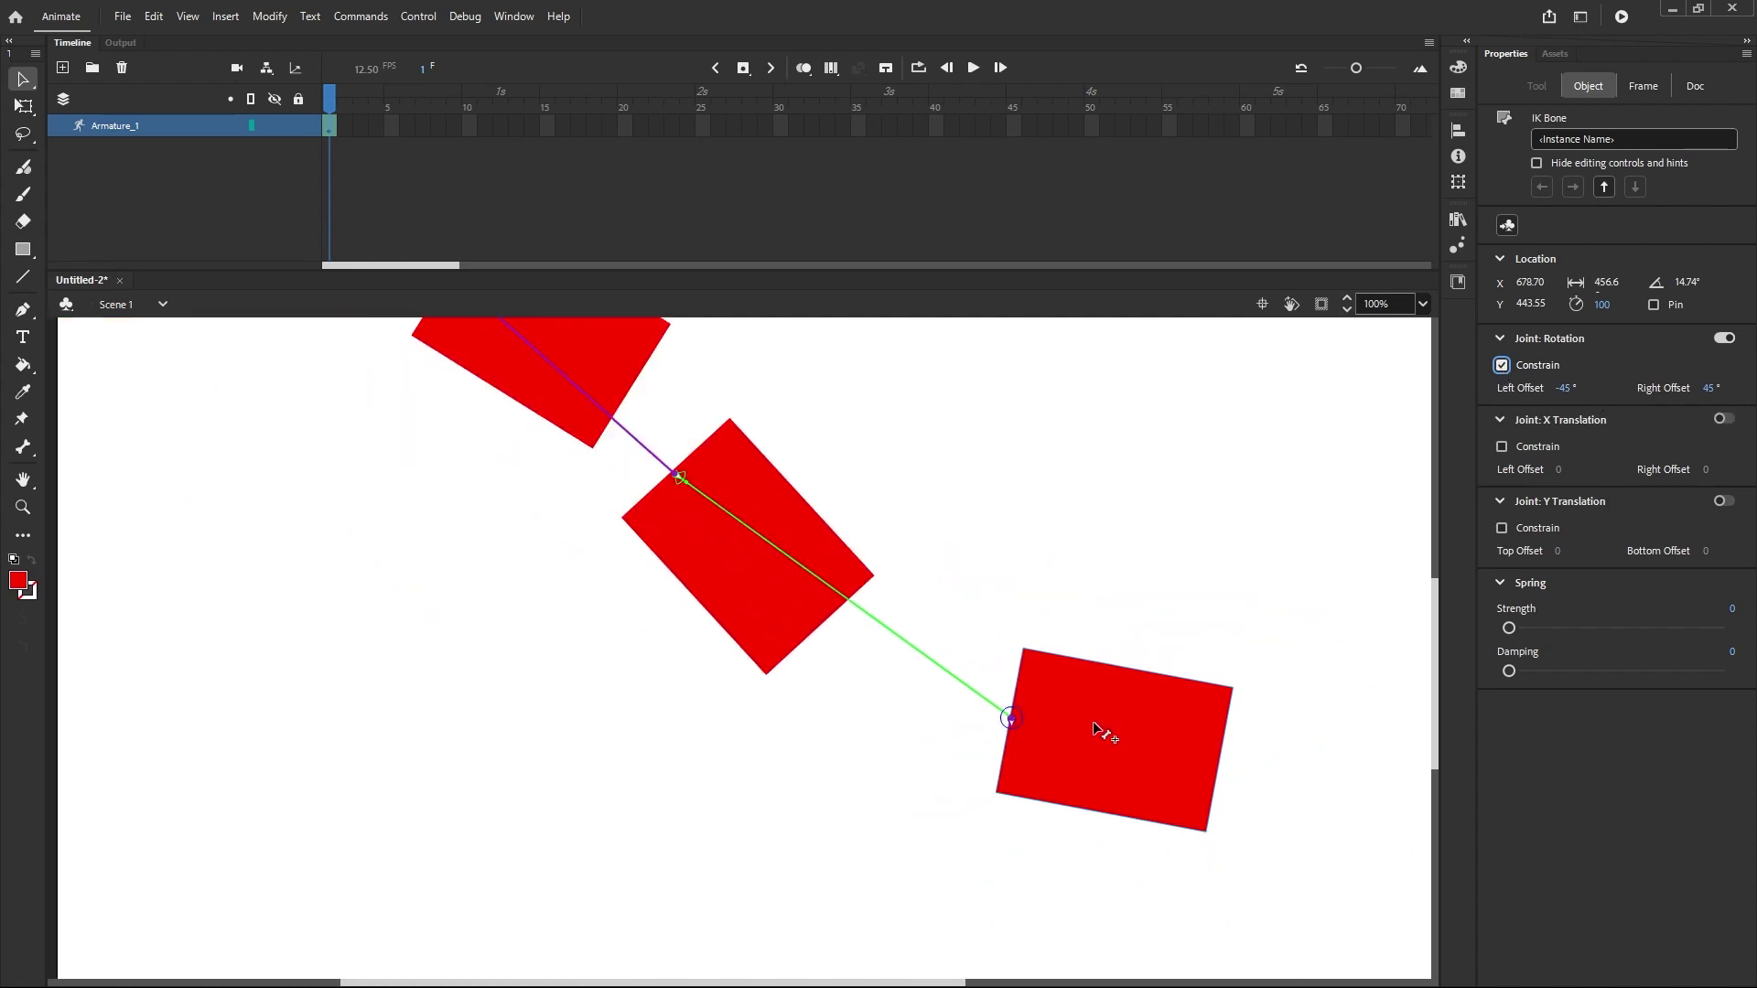
scroll(687, 464, up, 5)
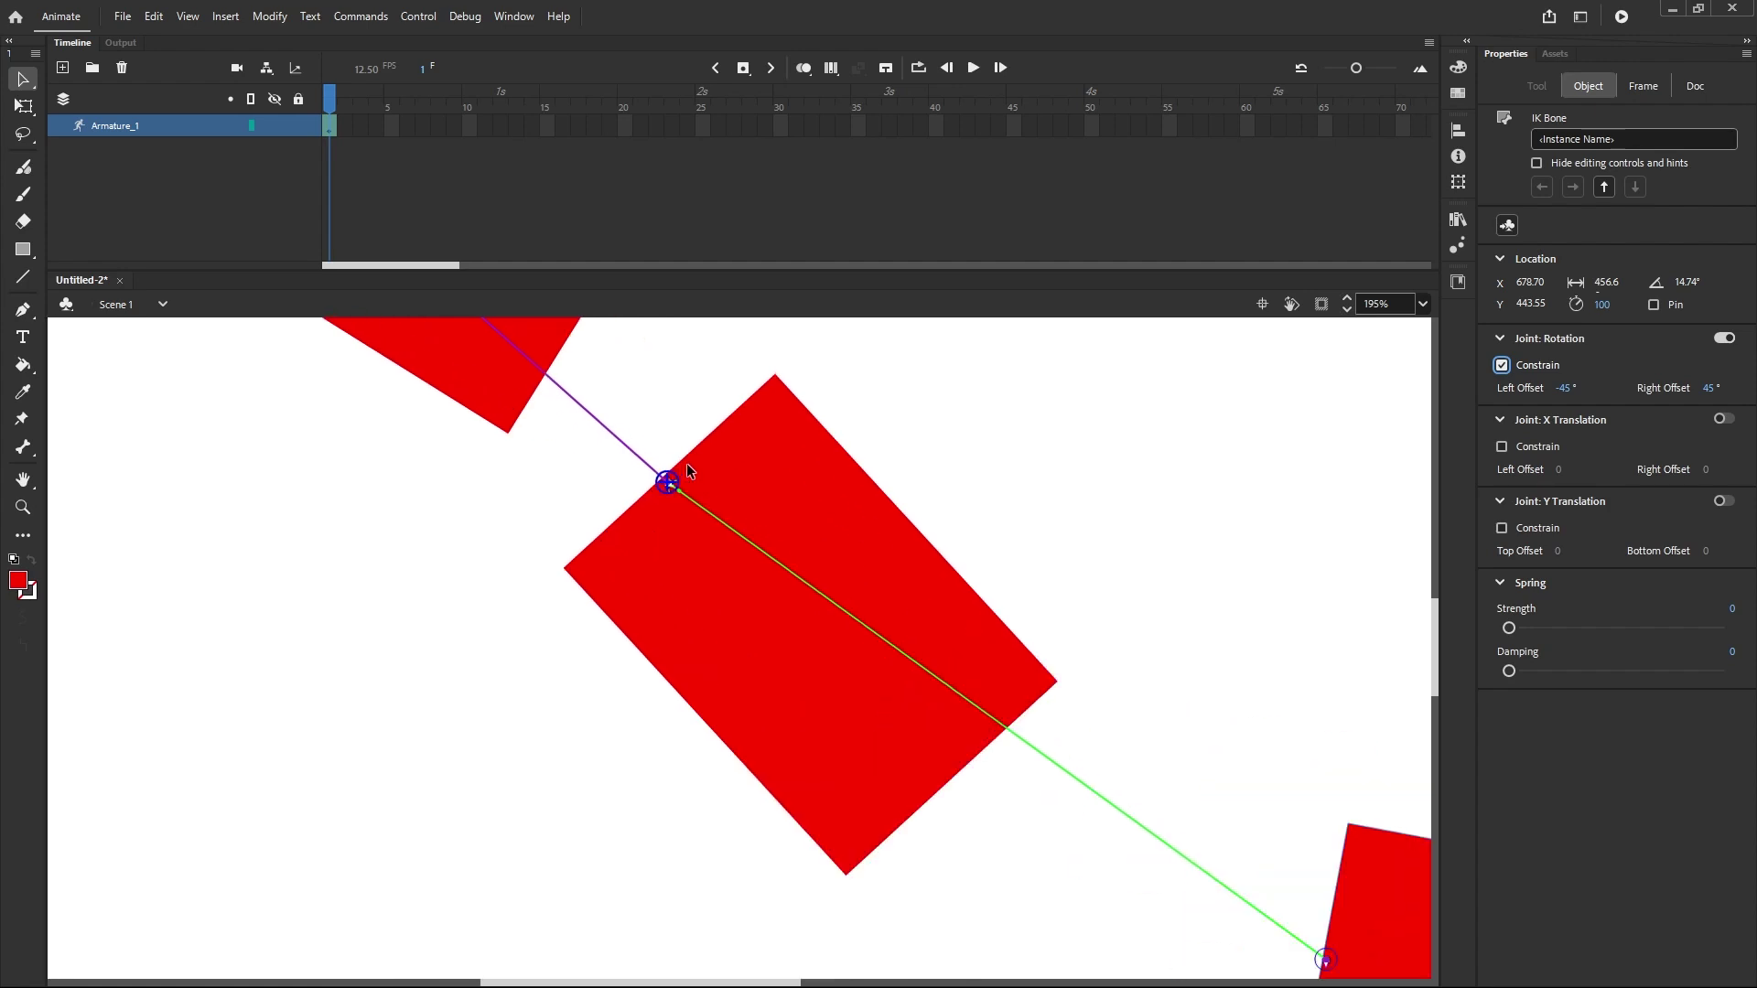
scroll(655, 491, up, 3)
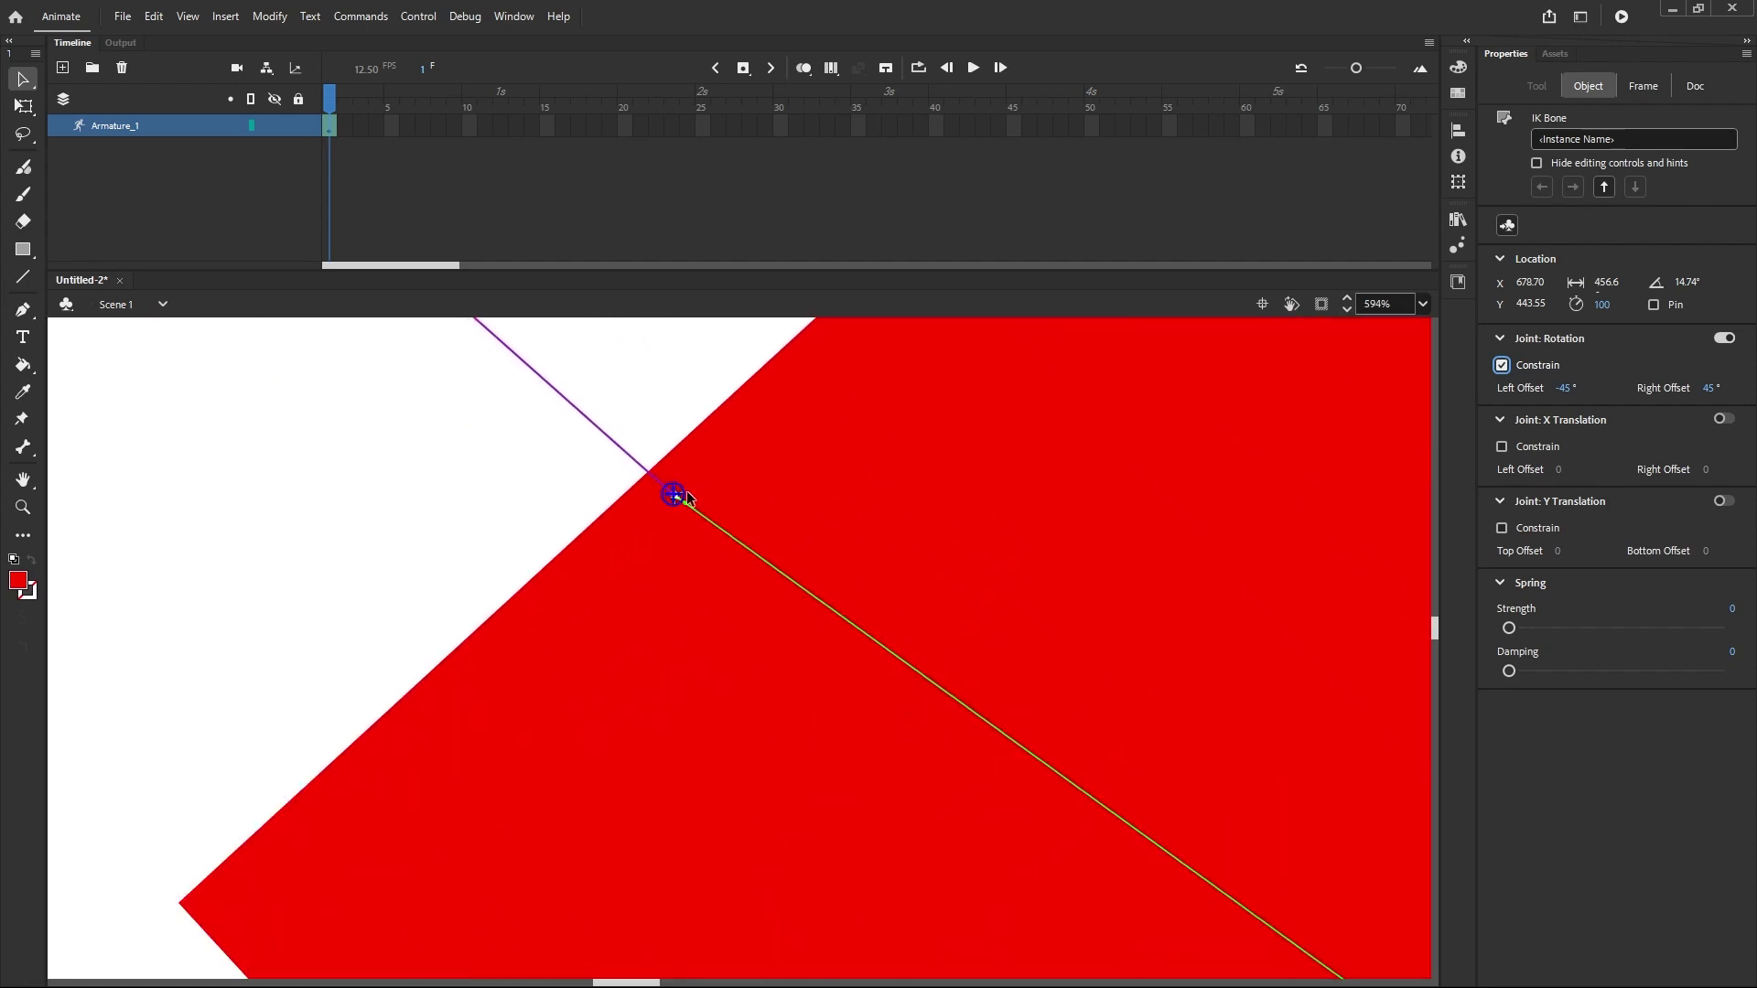
scroll(675, 497, up, 2)
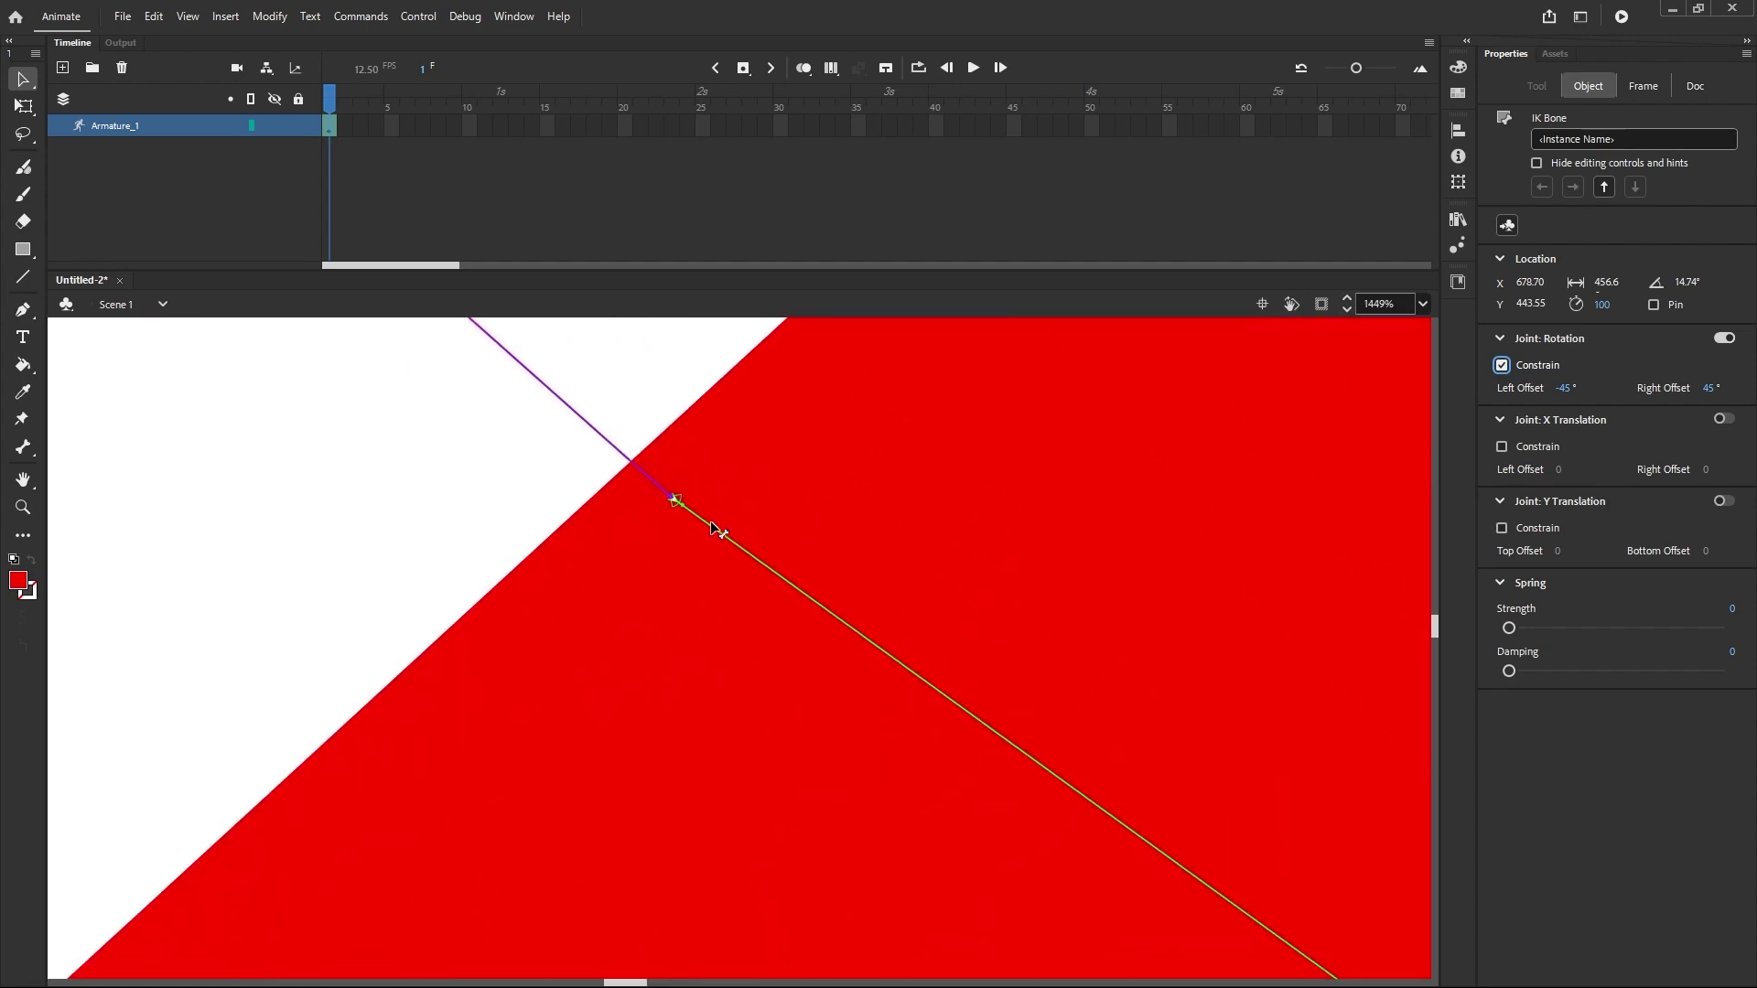
scroll(712, 495, up, 2)
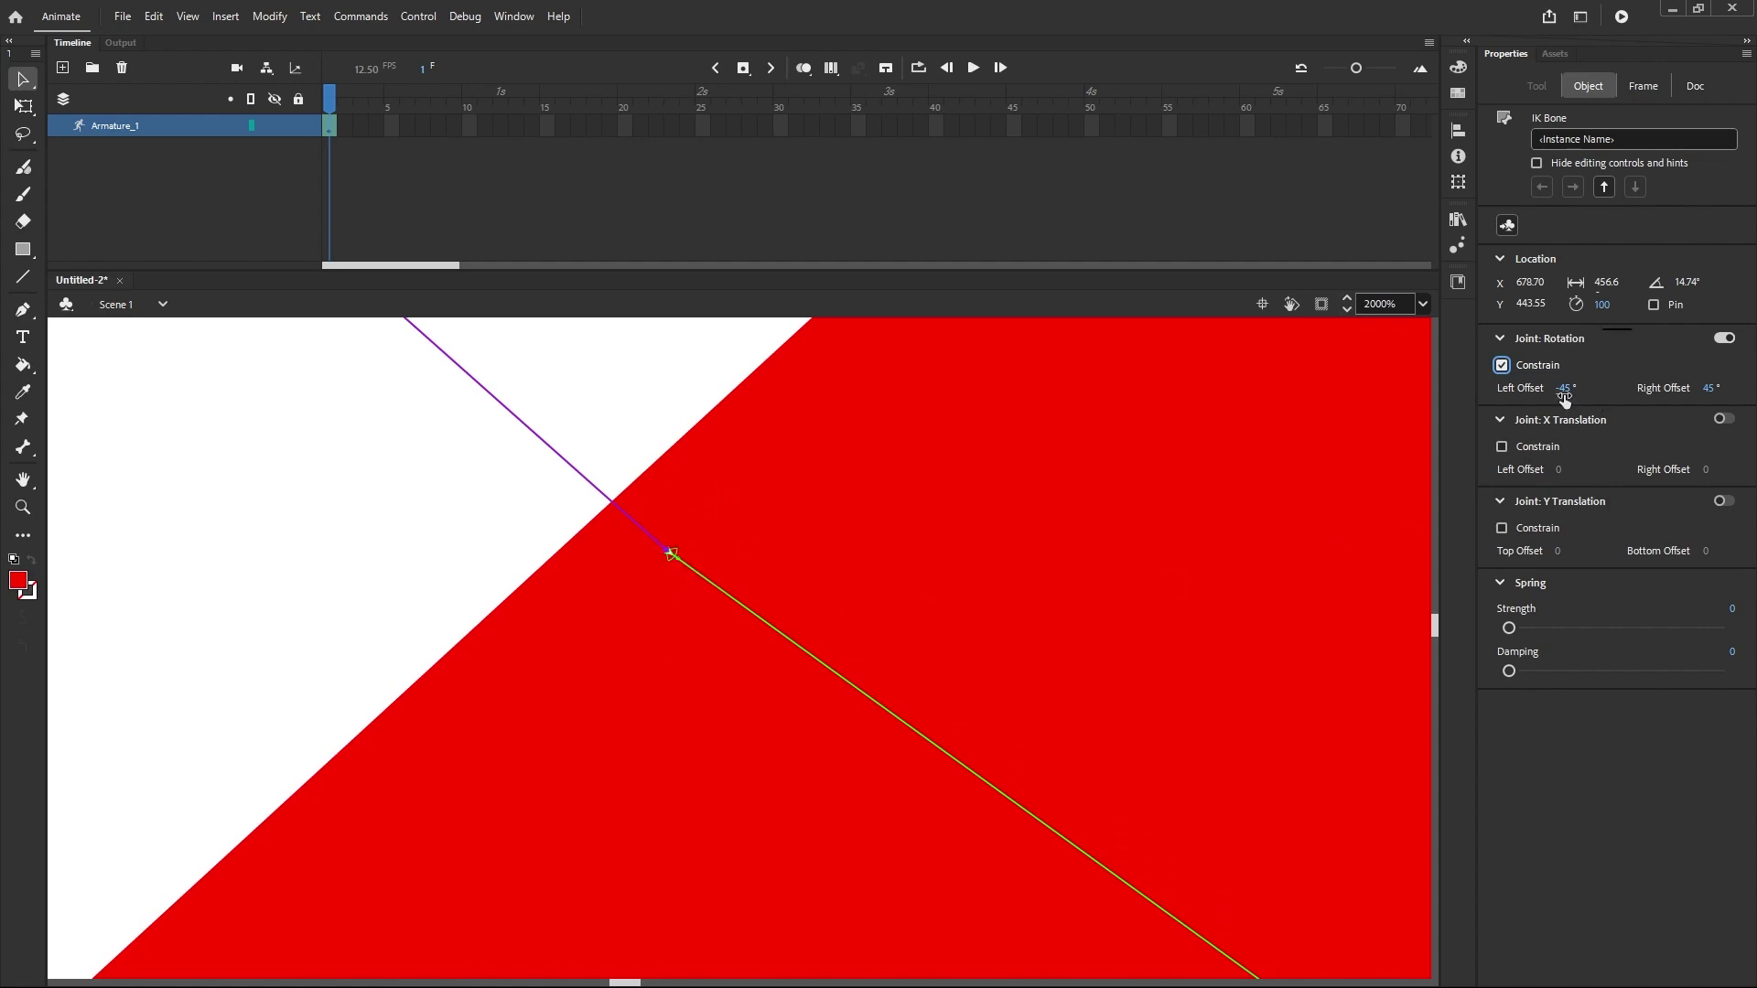
drag(1565, 400, 1426, 365)
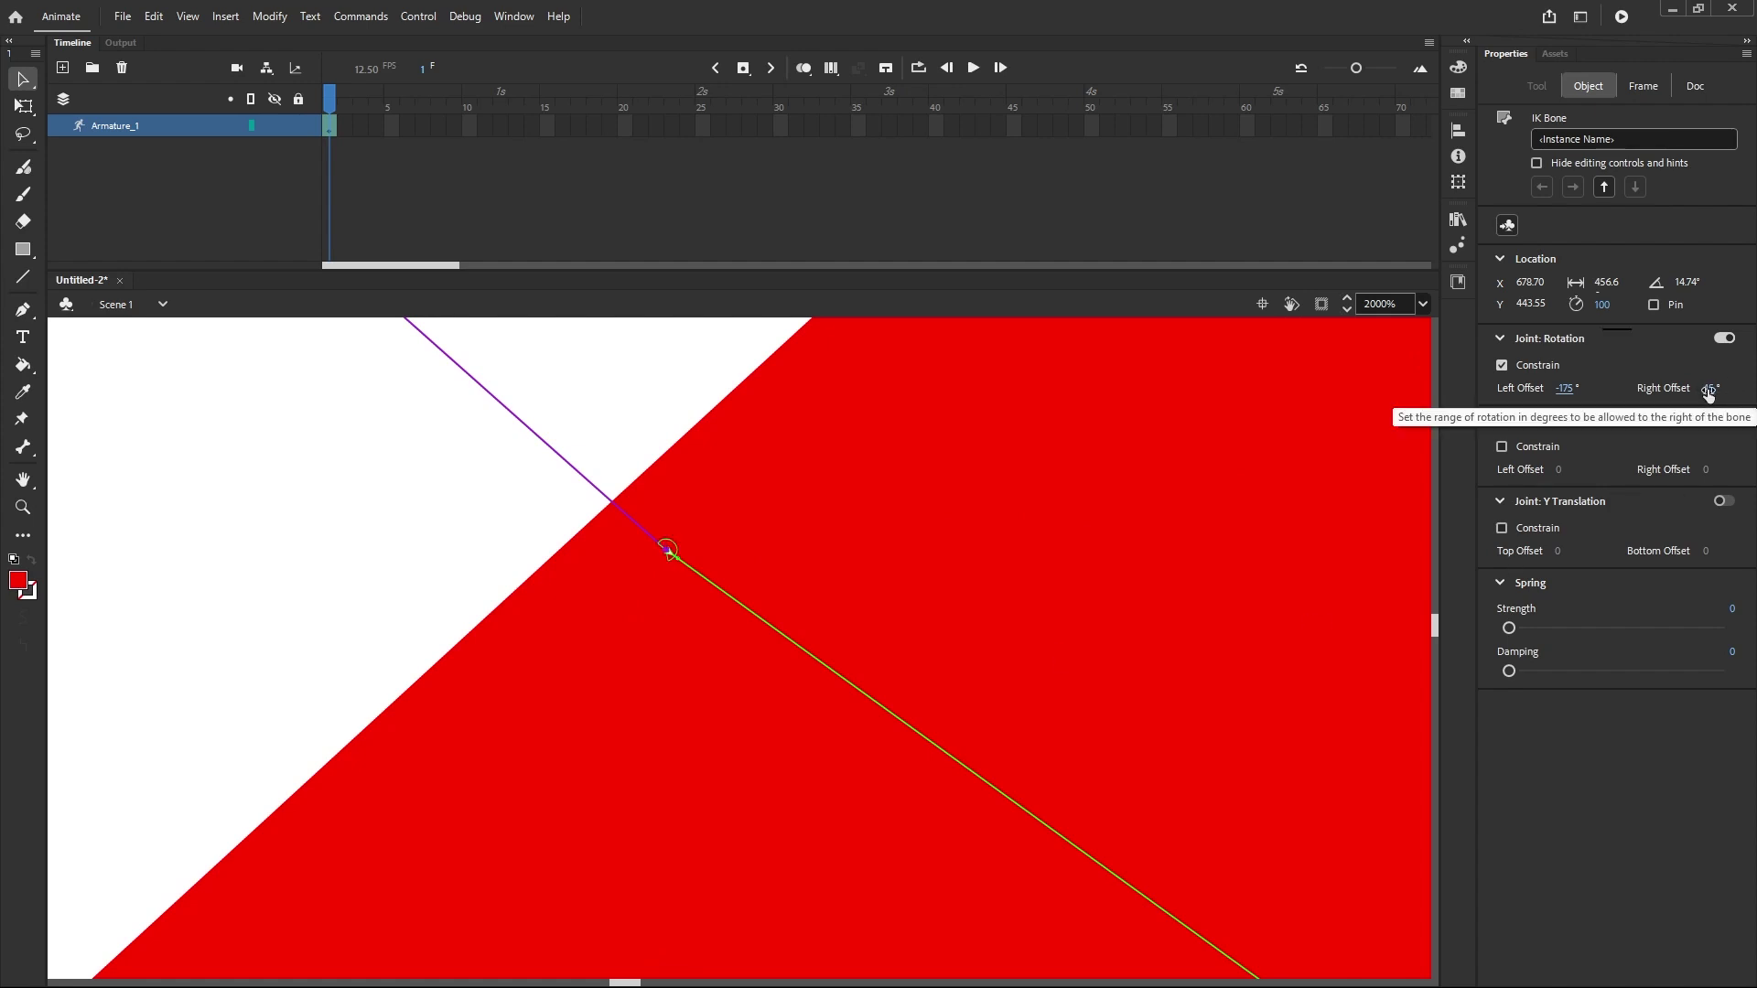
drag(1708, 392, 1670, 387)
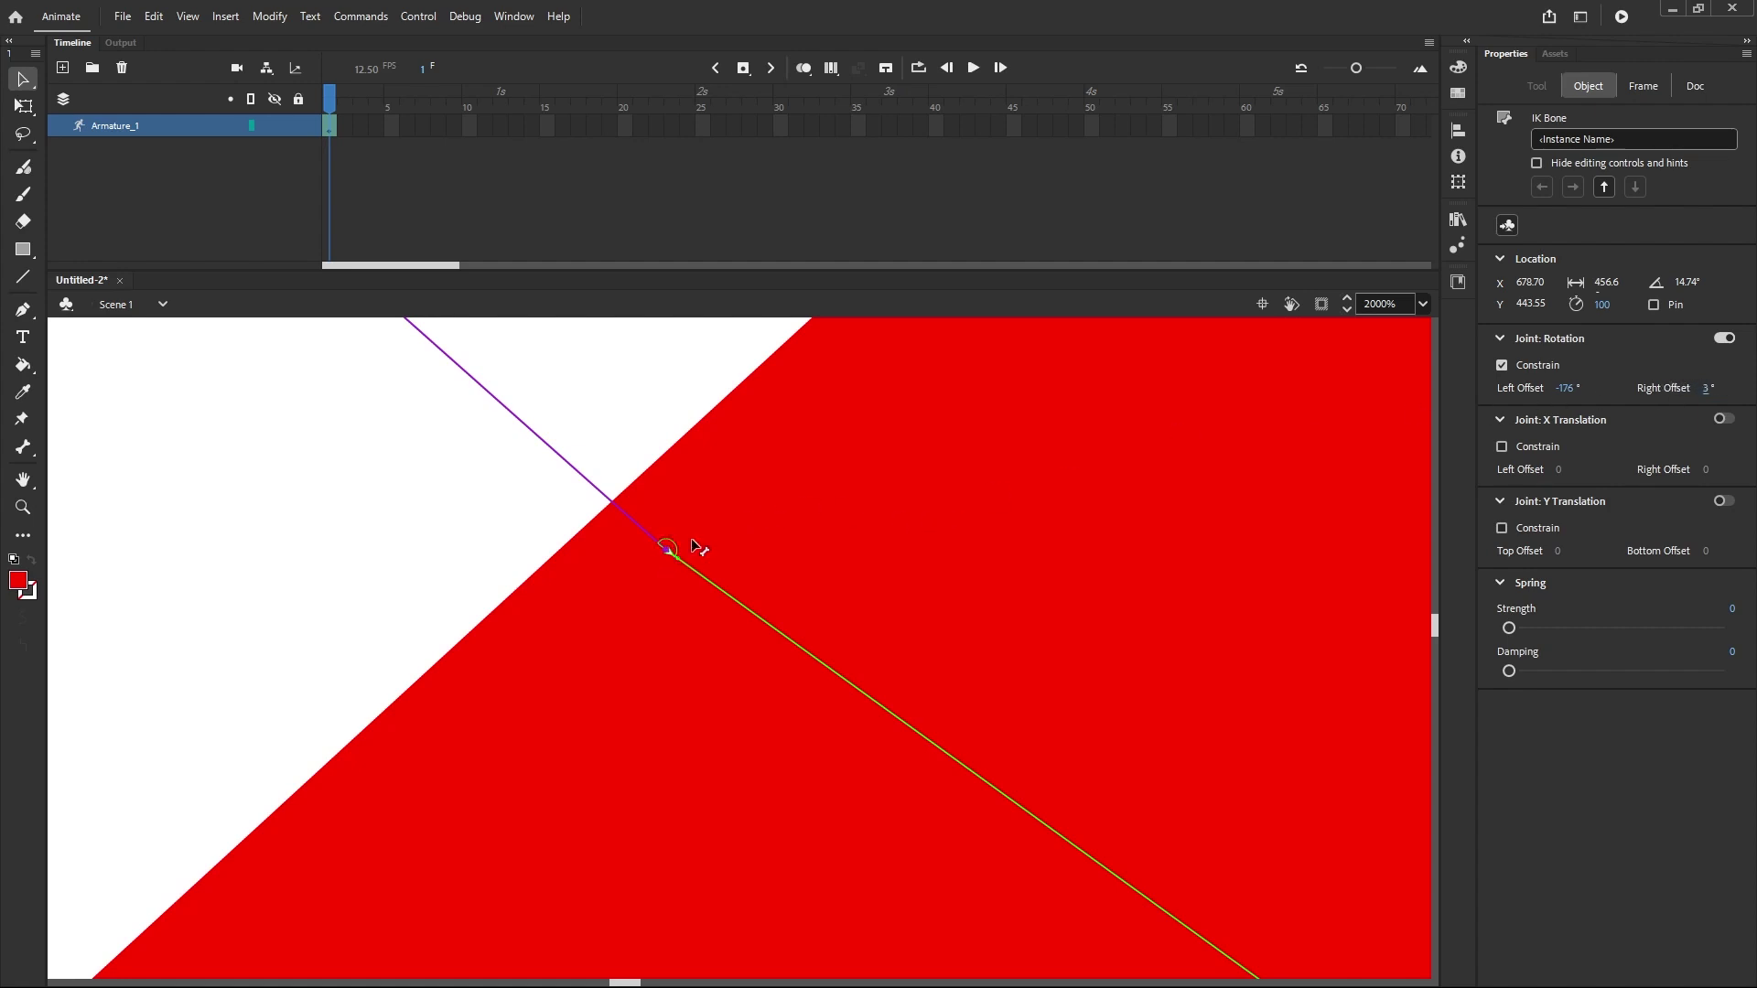
Step: Test the rotation limit by swinging the end rectangle downward until the chain hangs nearly vertical
scroll(694, 553, down, 10)
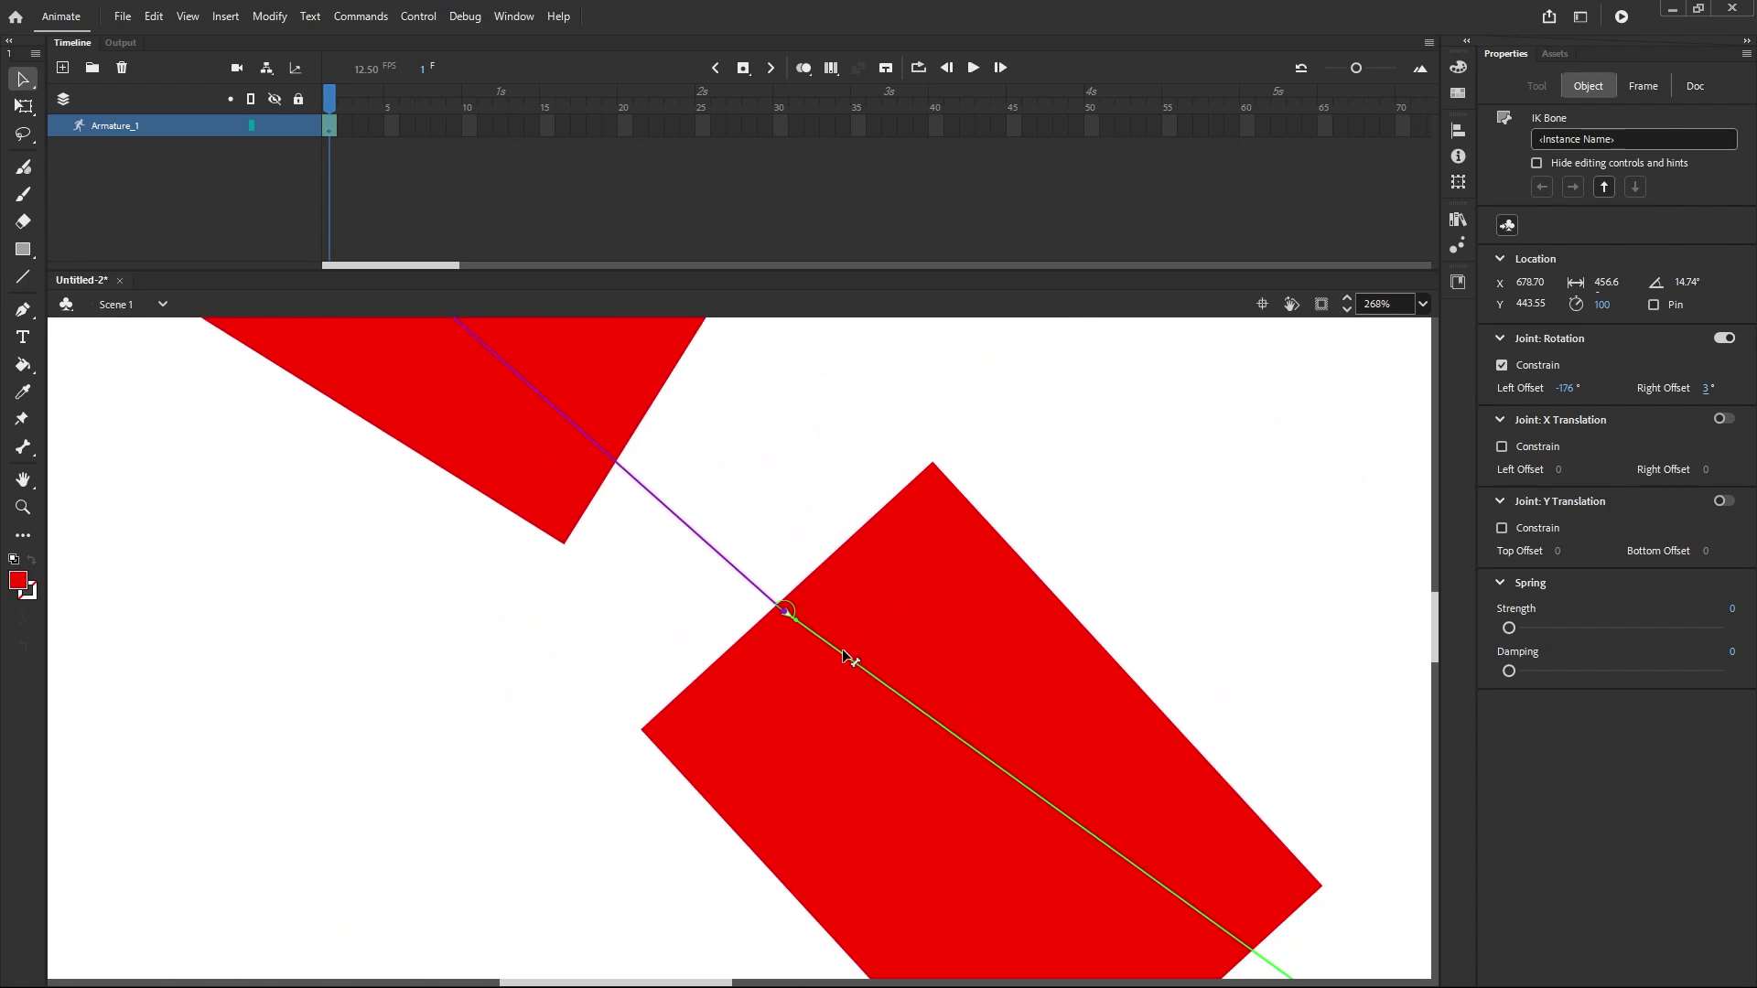
scroll(851, 659, down, 4)
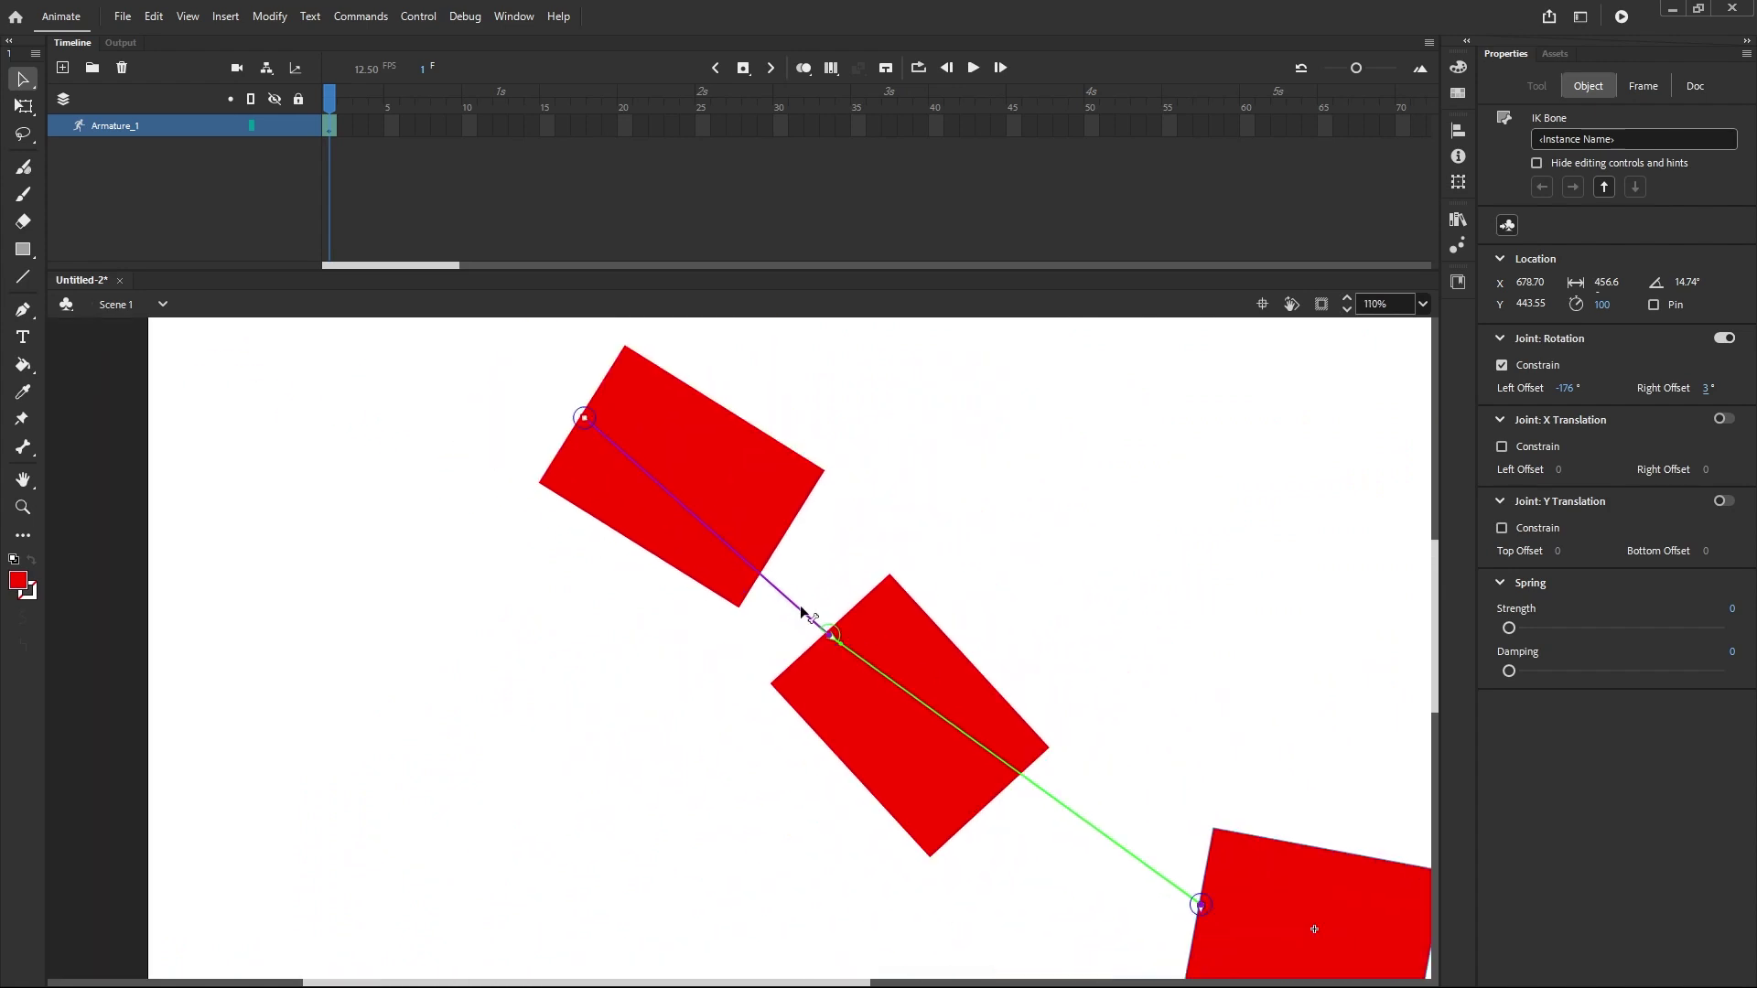
scroll(807, 613, down, 2)
drag(1186, 826, 1082, 877)
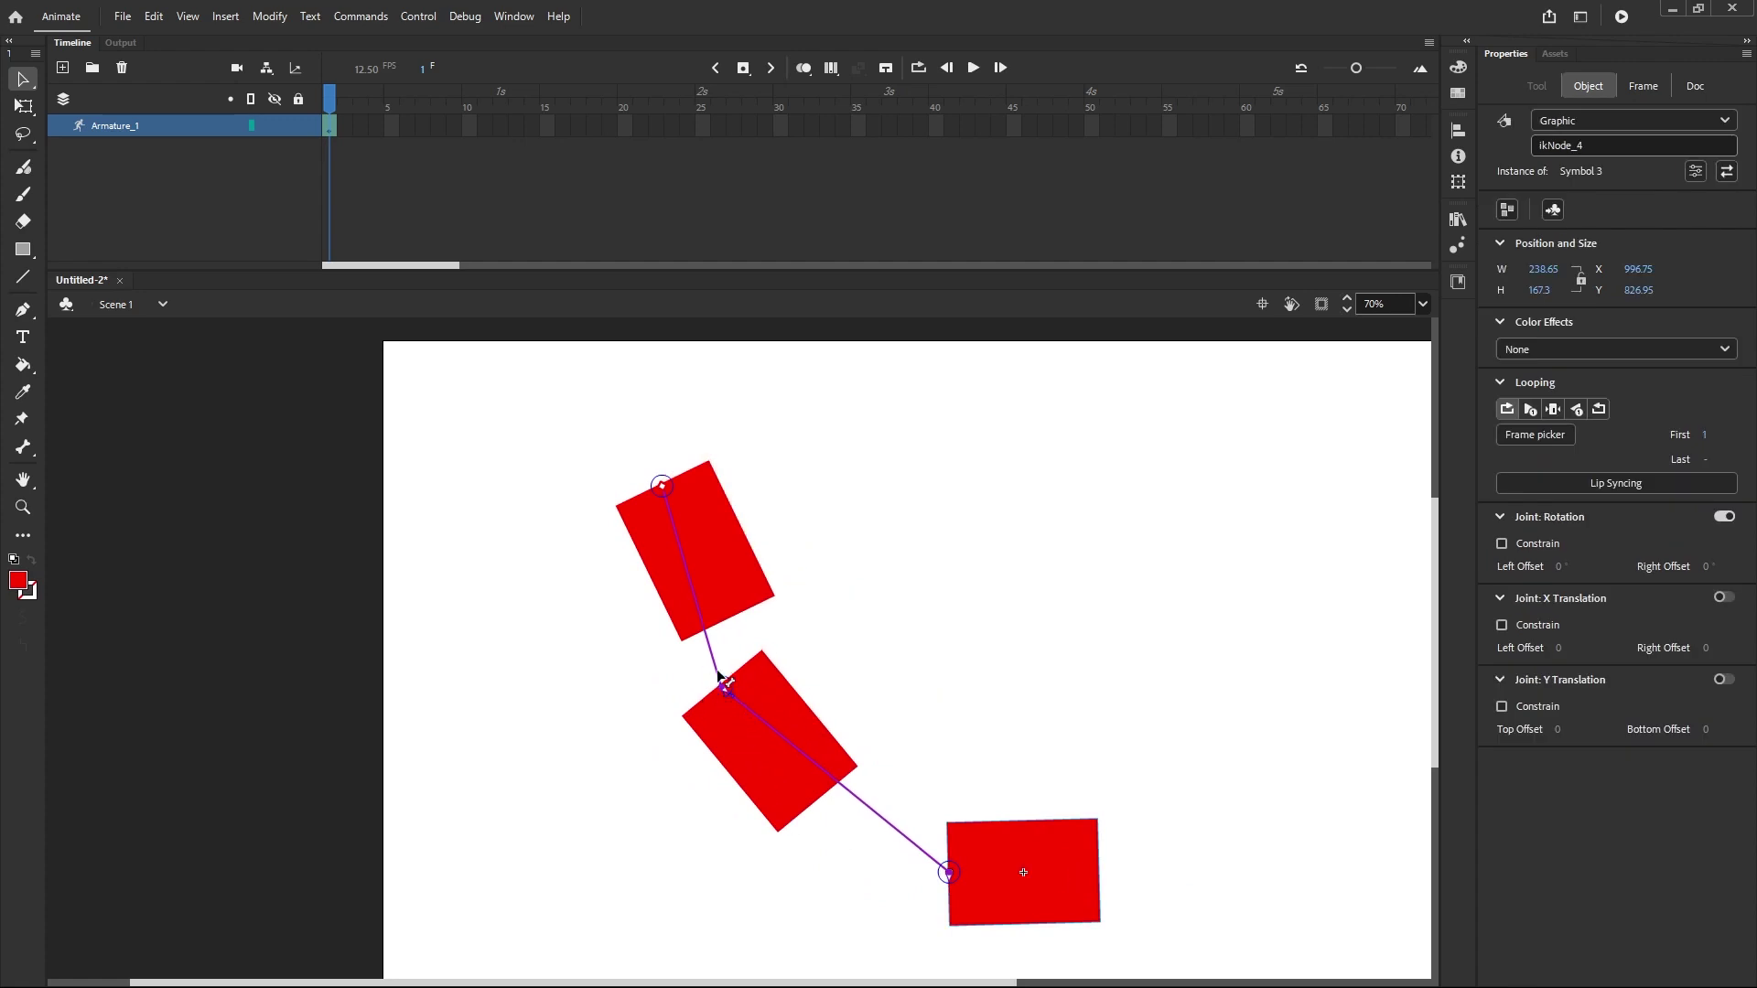
drag(1066, 860, 732, 981)
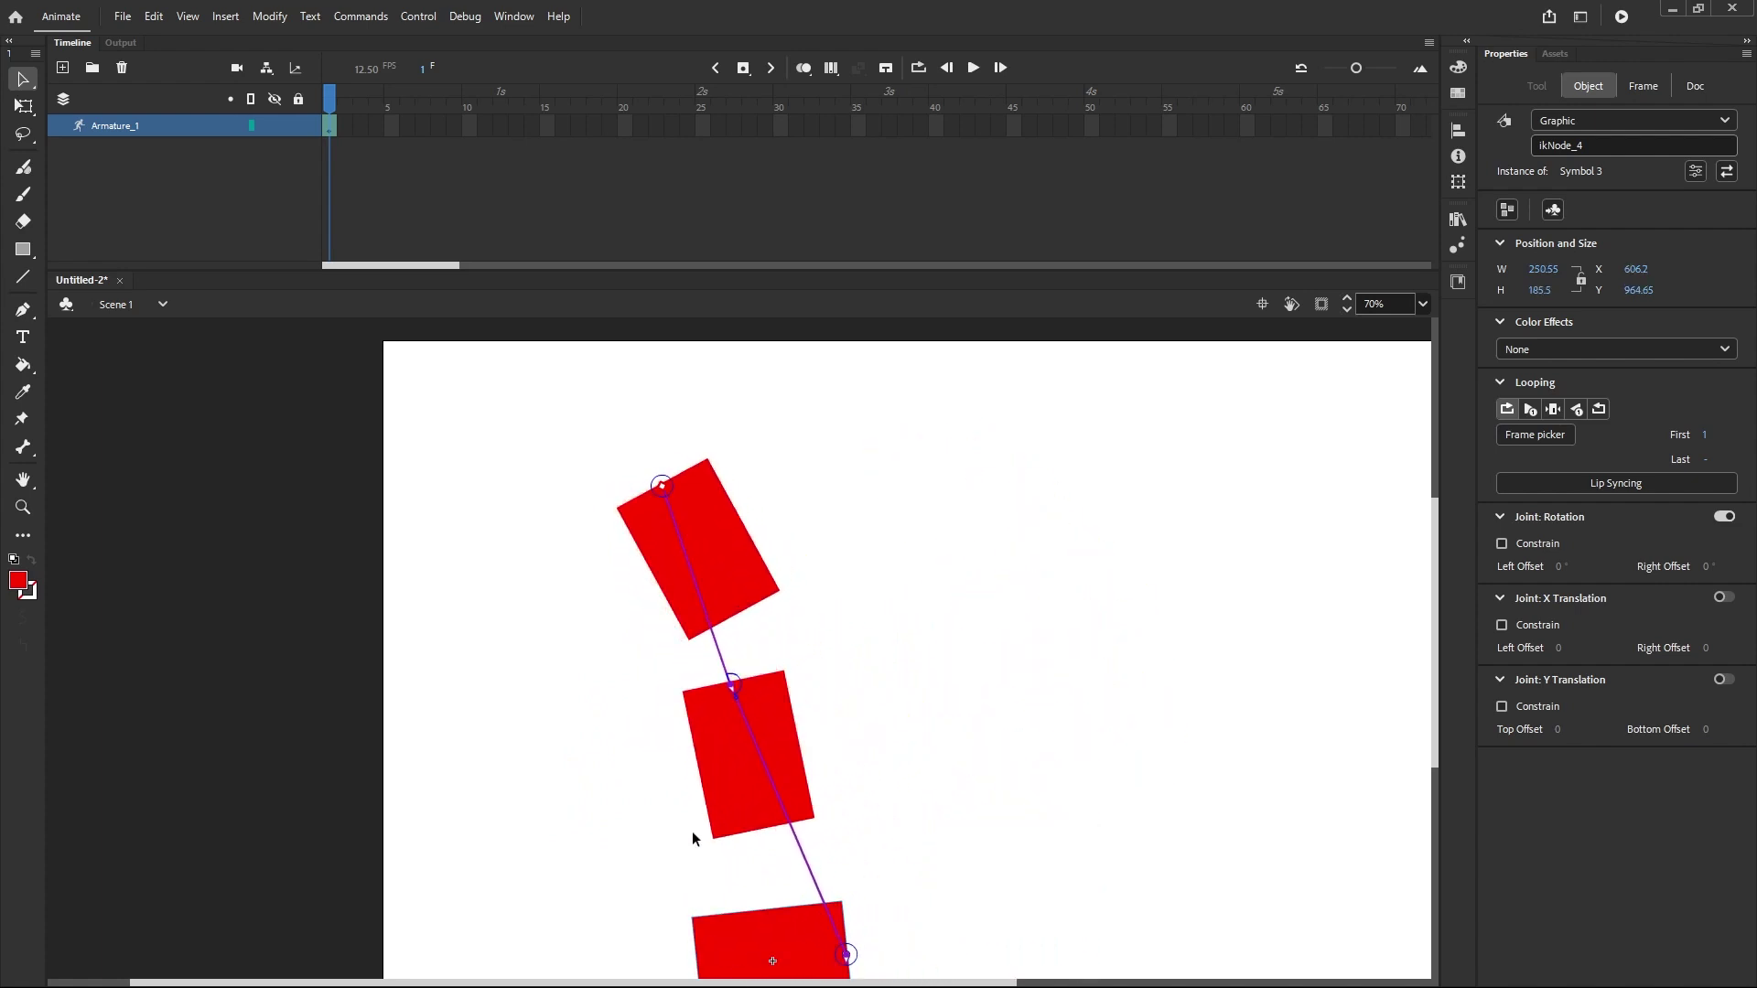
Step: Select the bone starting at the middle rectangle and examine its joint rotation limits
scroll(743, 696, up, 5)
scroll(698, 767, up, 2)
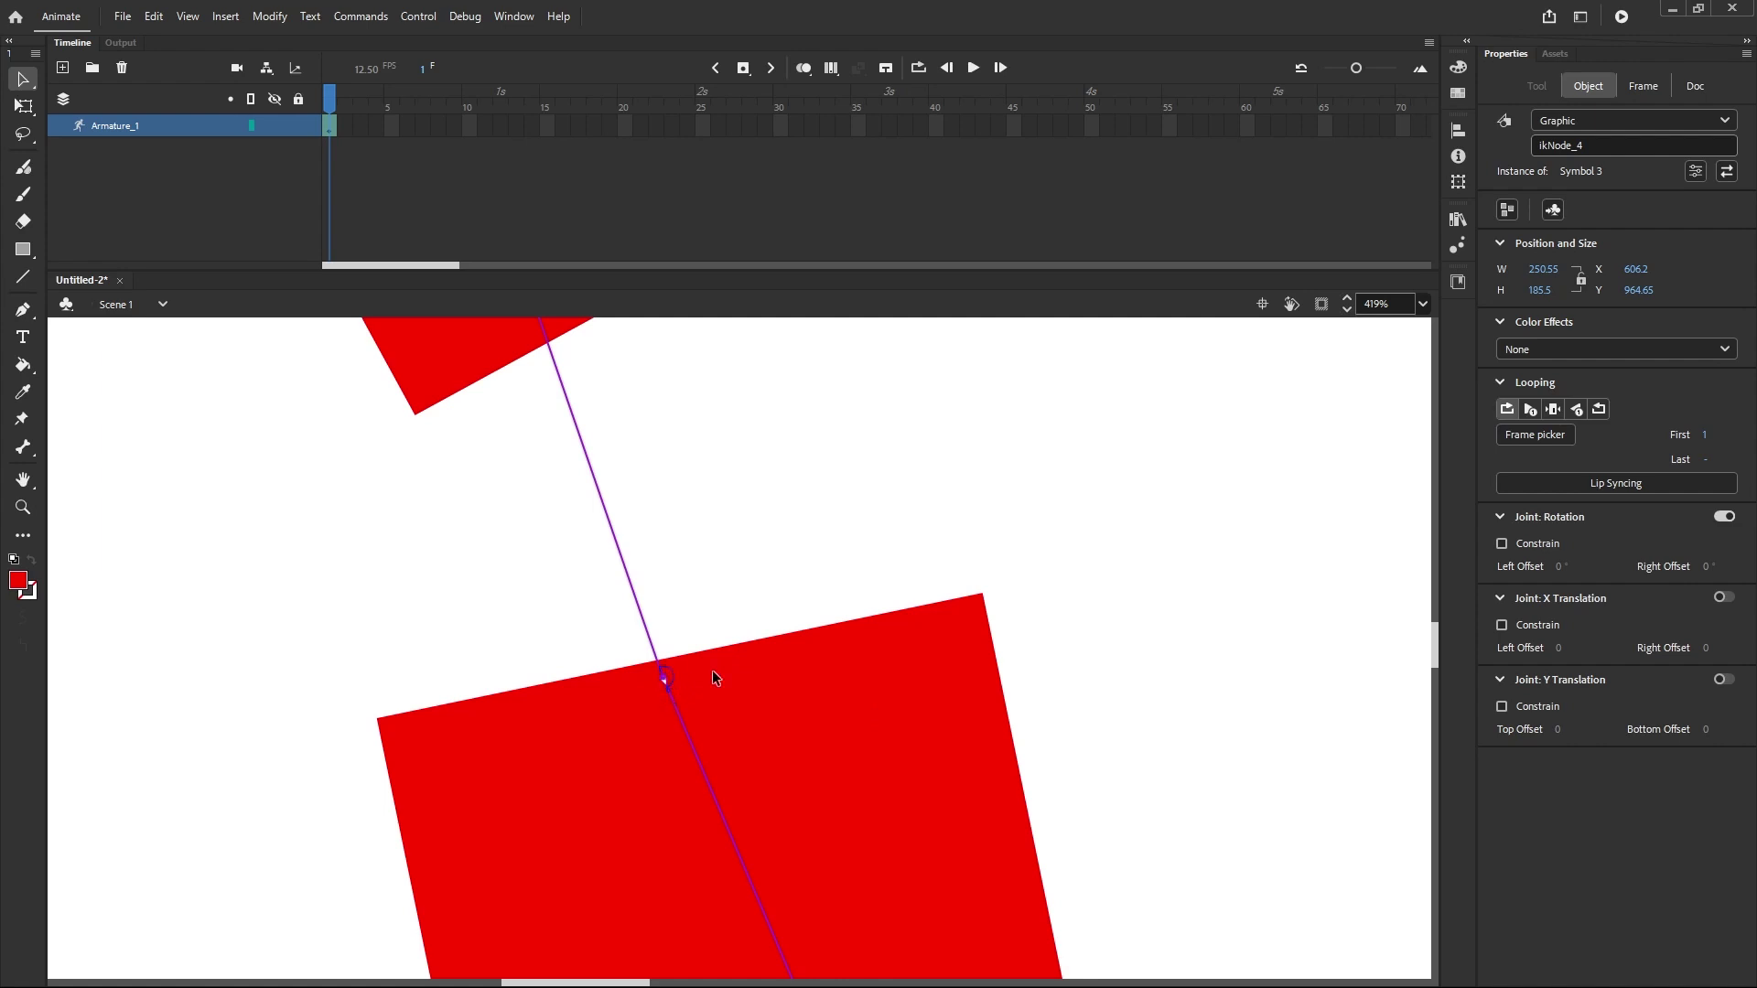
click(672, 699)
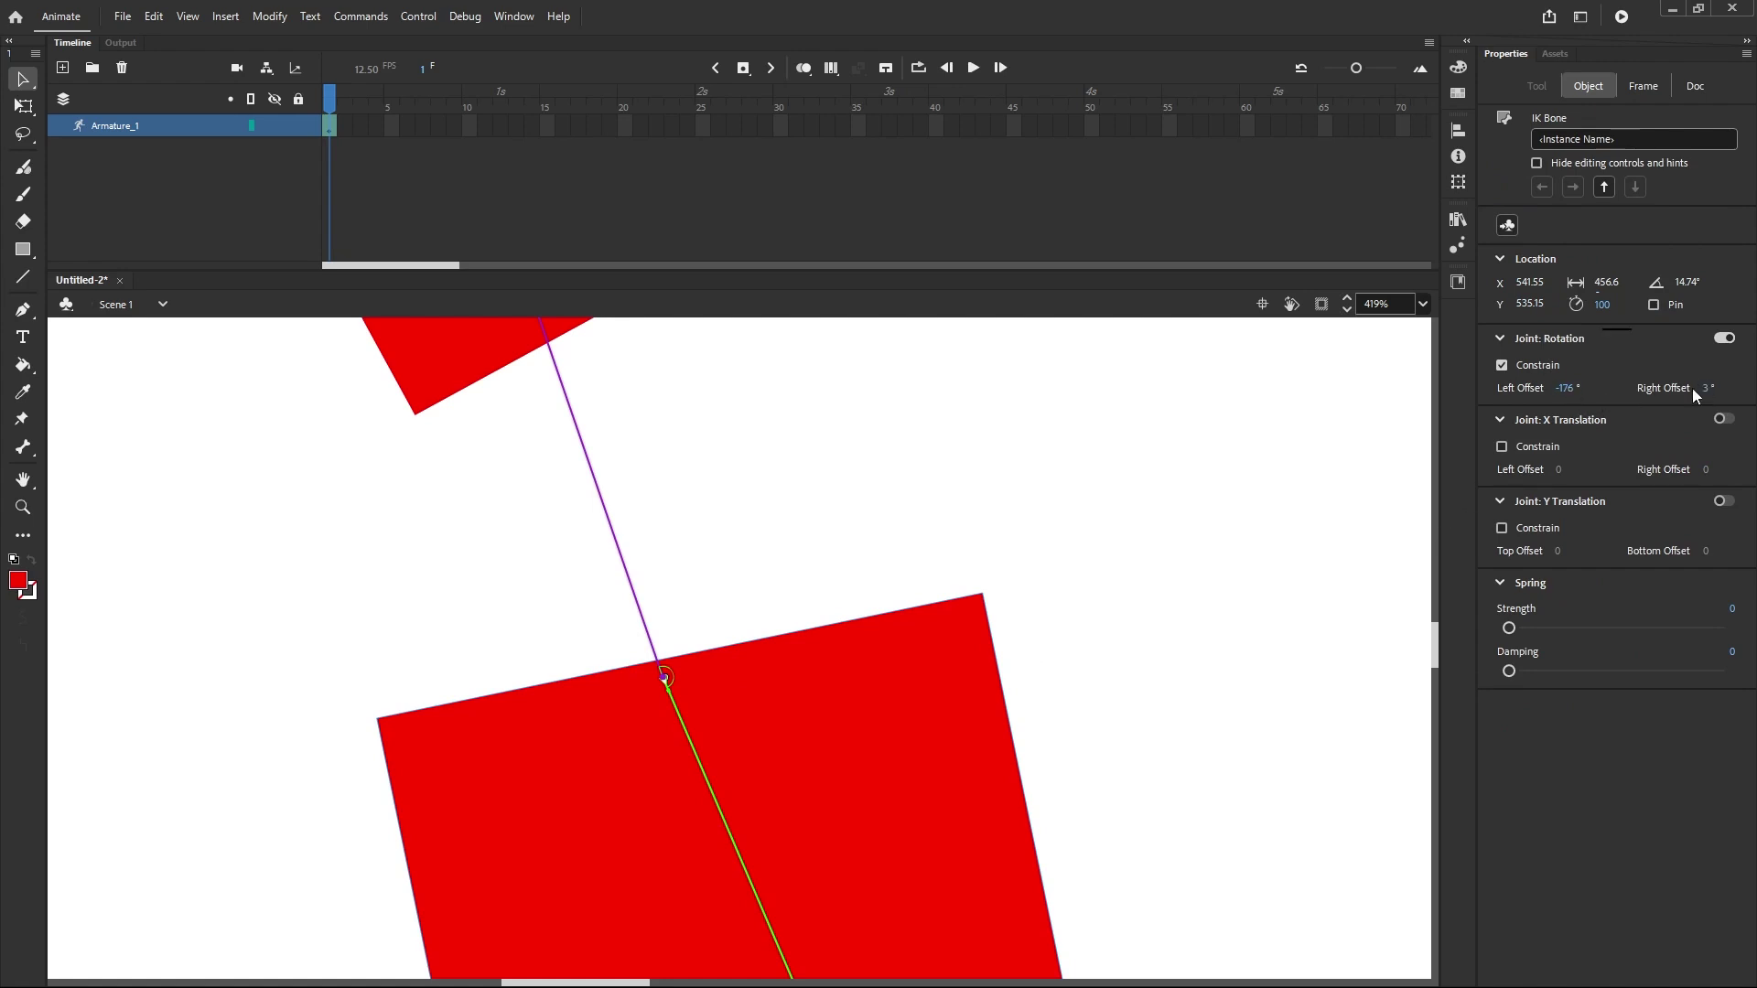
Step: Swing the end rectangle up to the right and lower it so the chain slopes diagonally down to the right
scroll(738, 503, down, 10)
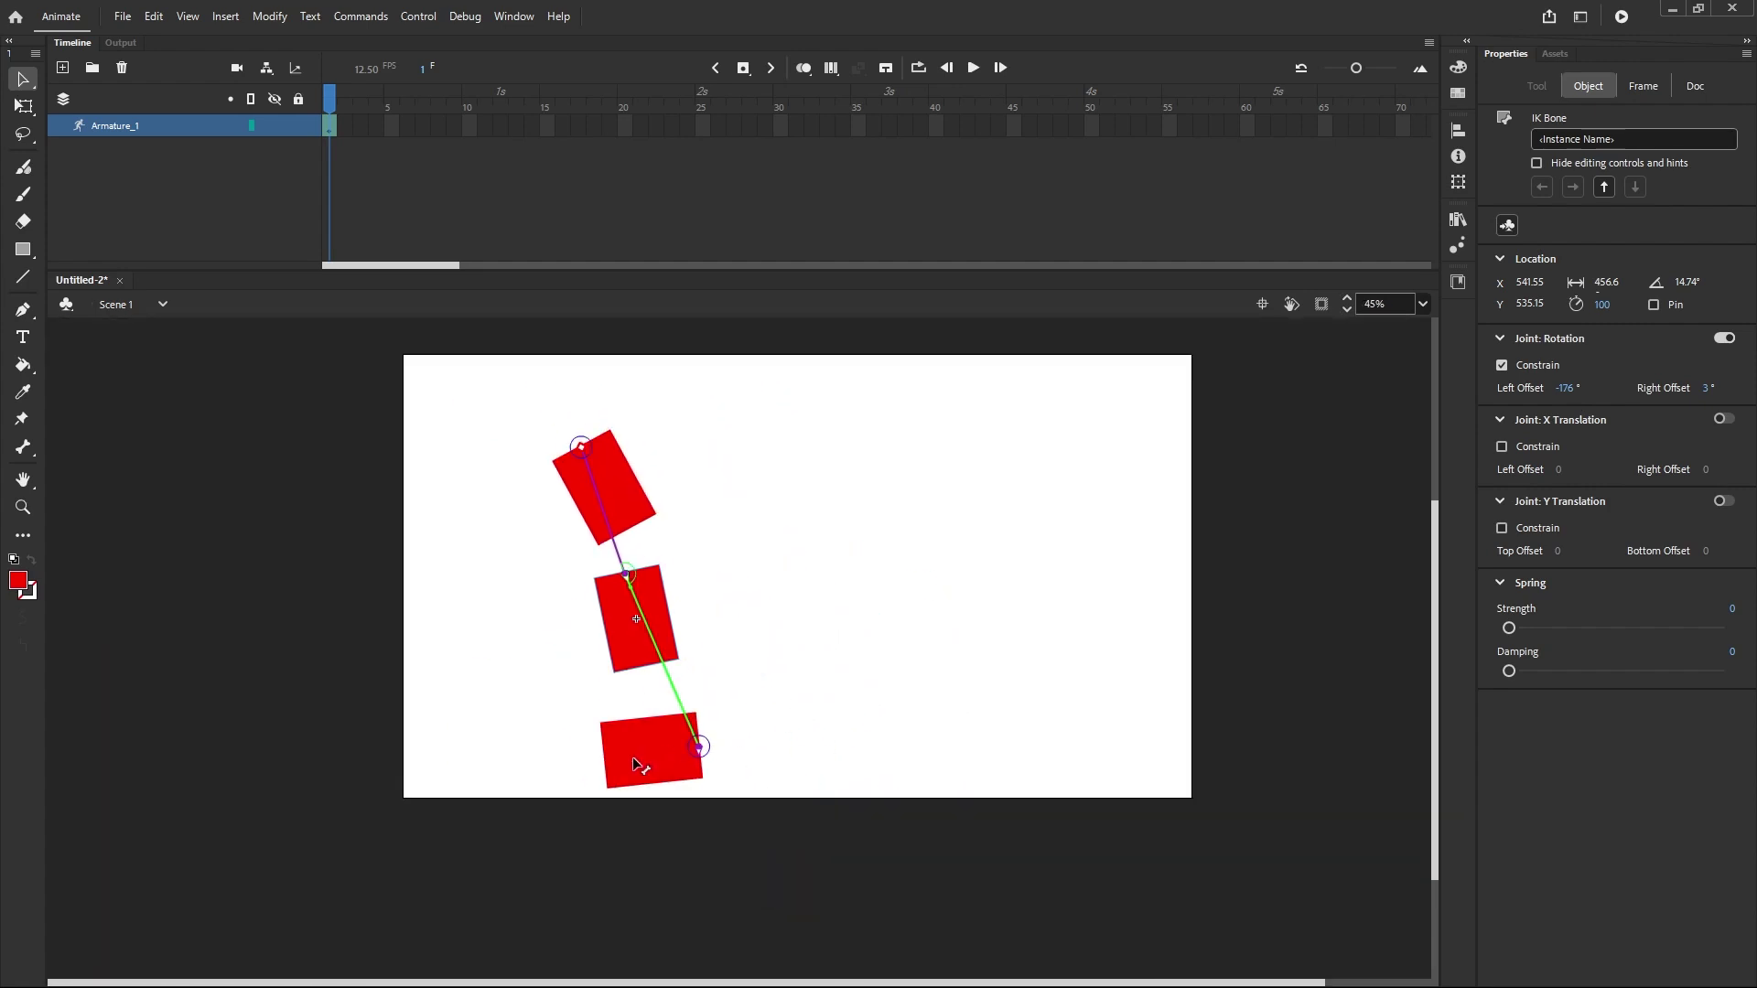
drag(634, 756, 833, 601)
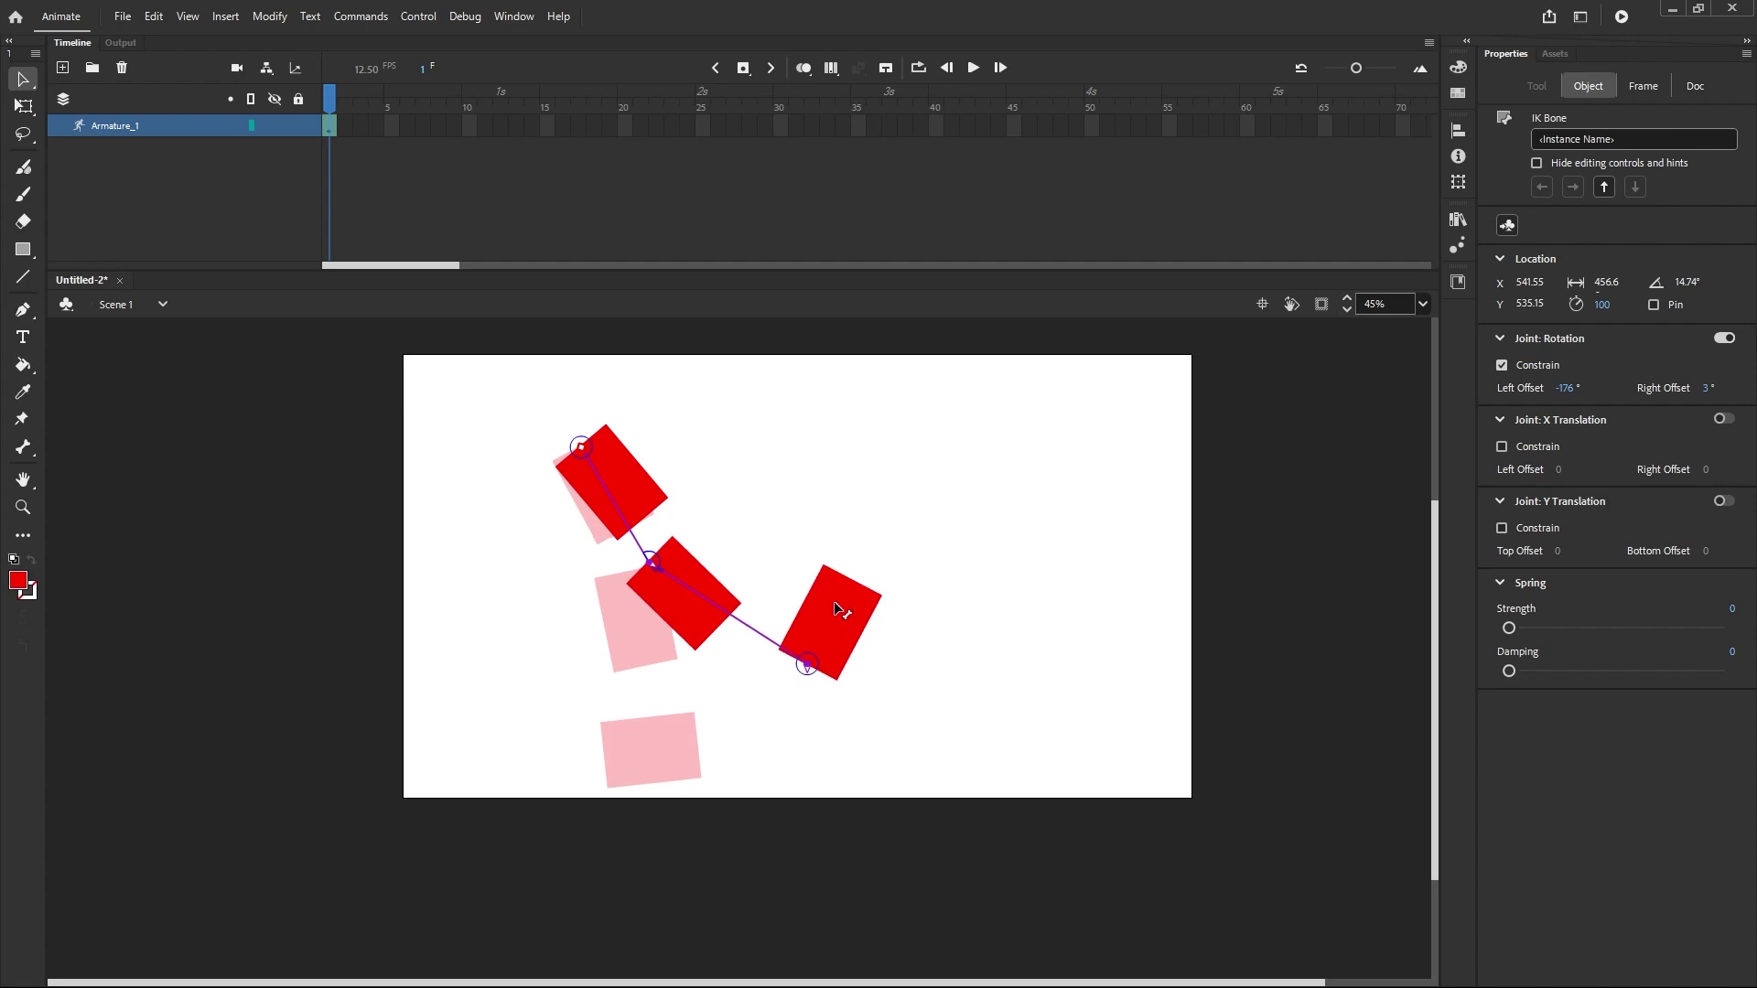
drag(833, 601, 850, 724)
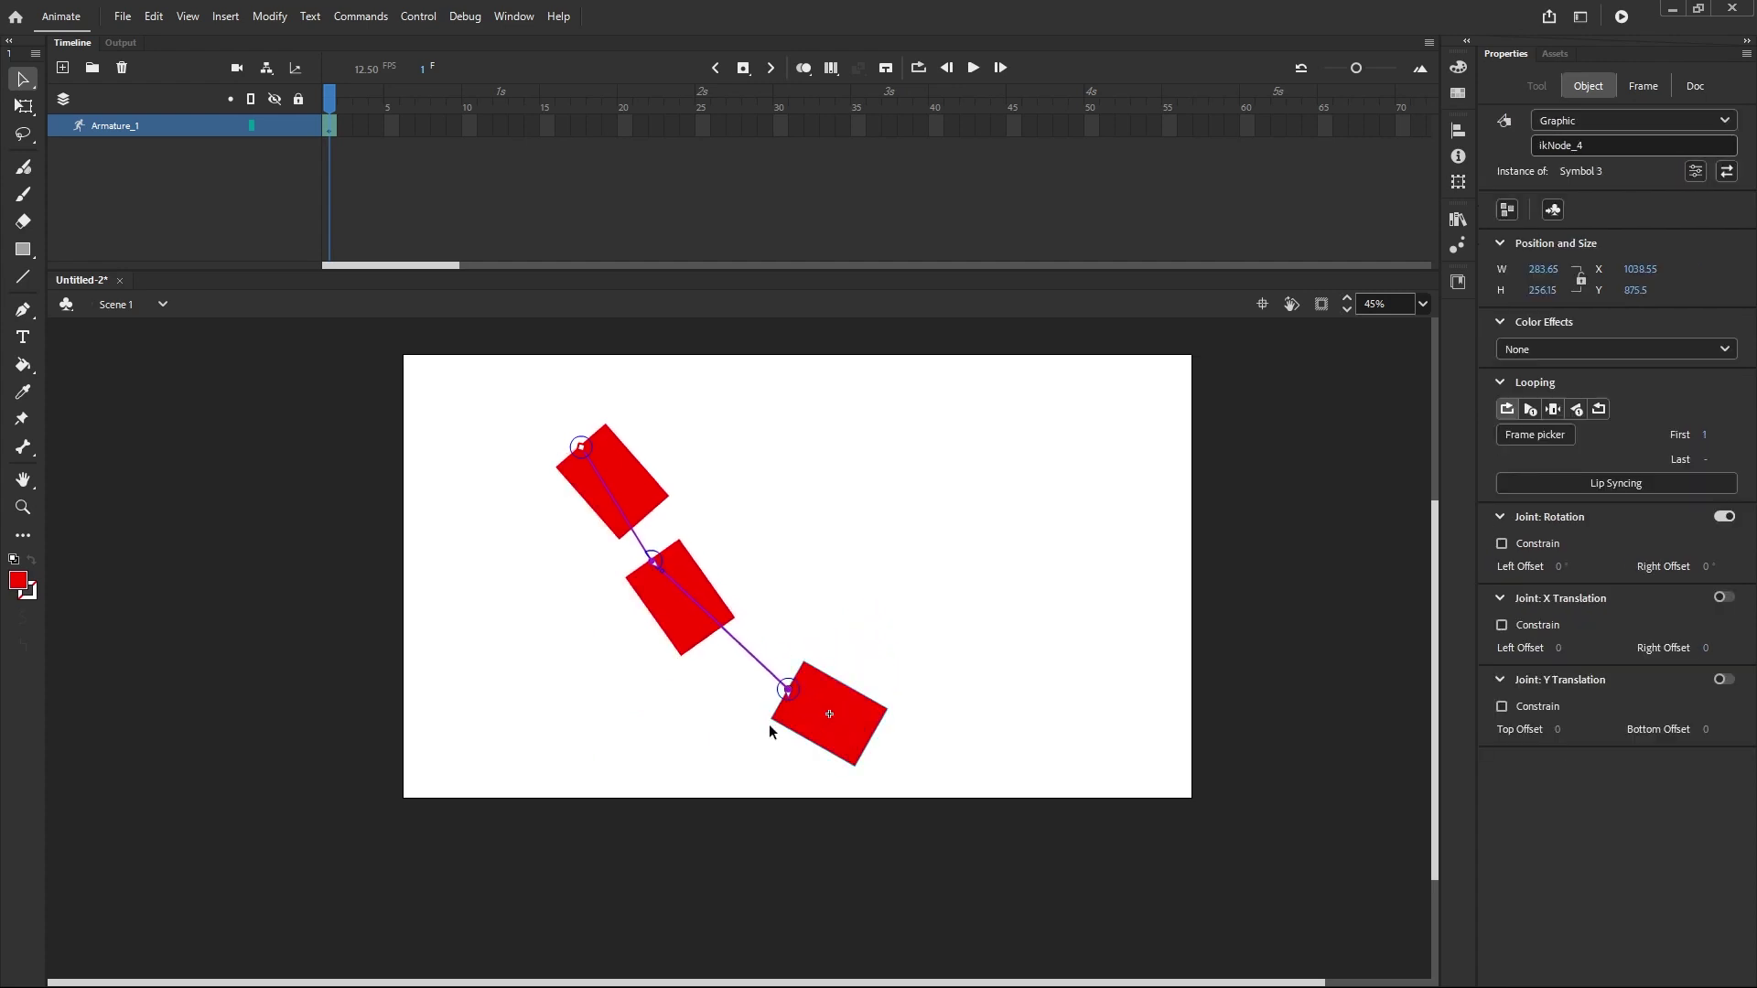
scroll(769, 722, up, 5)
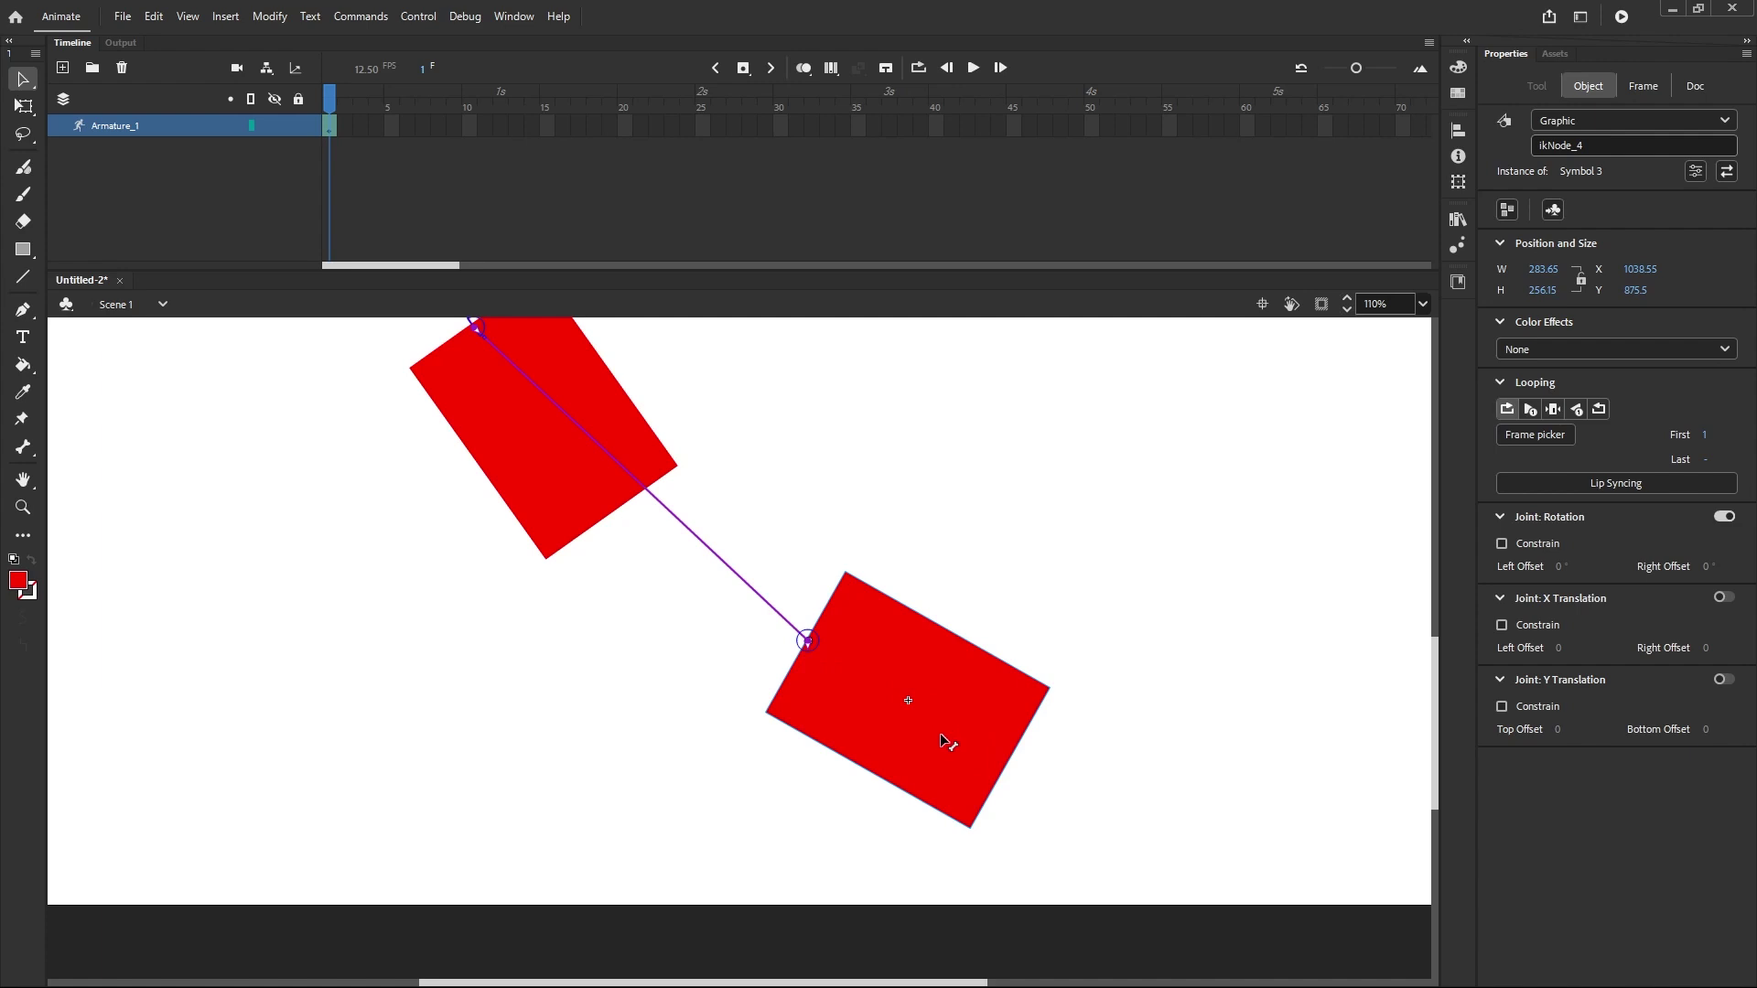
scroll(944, 741, down, 4)
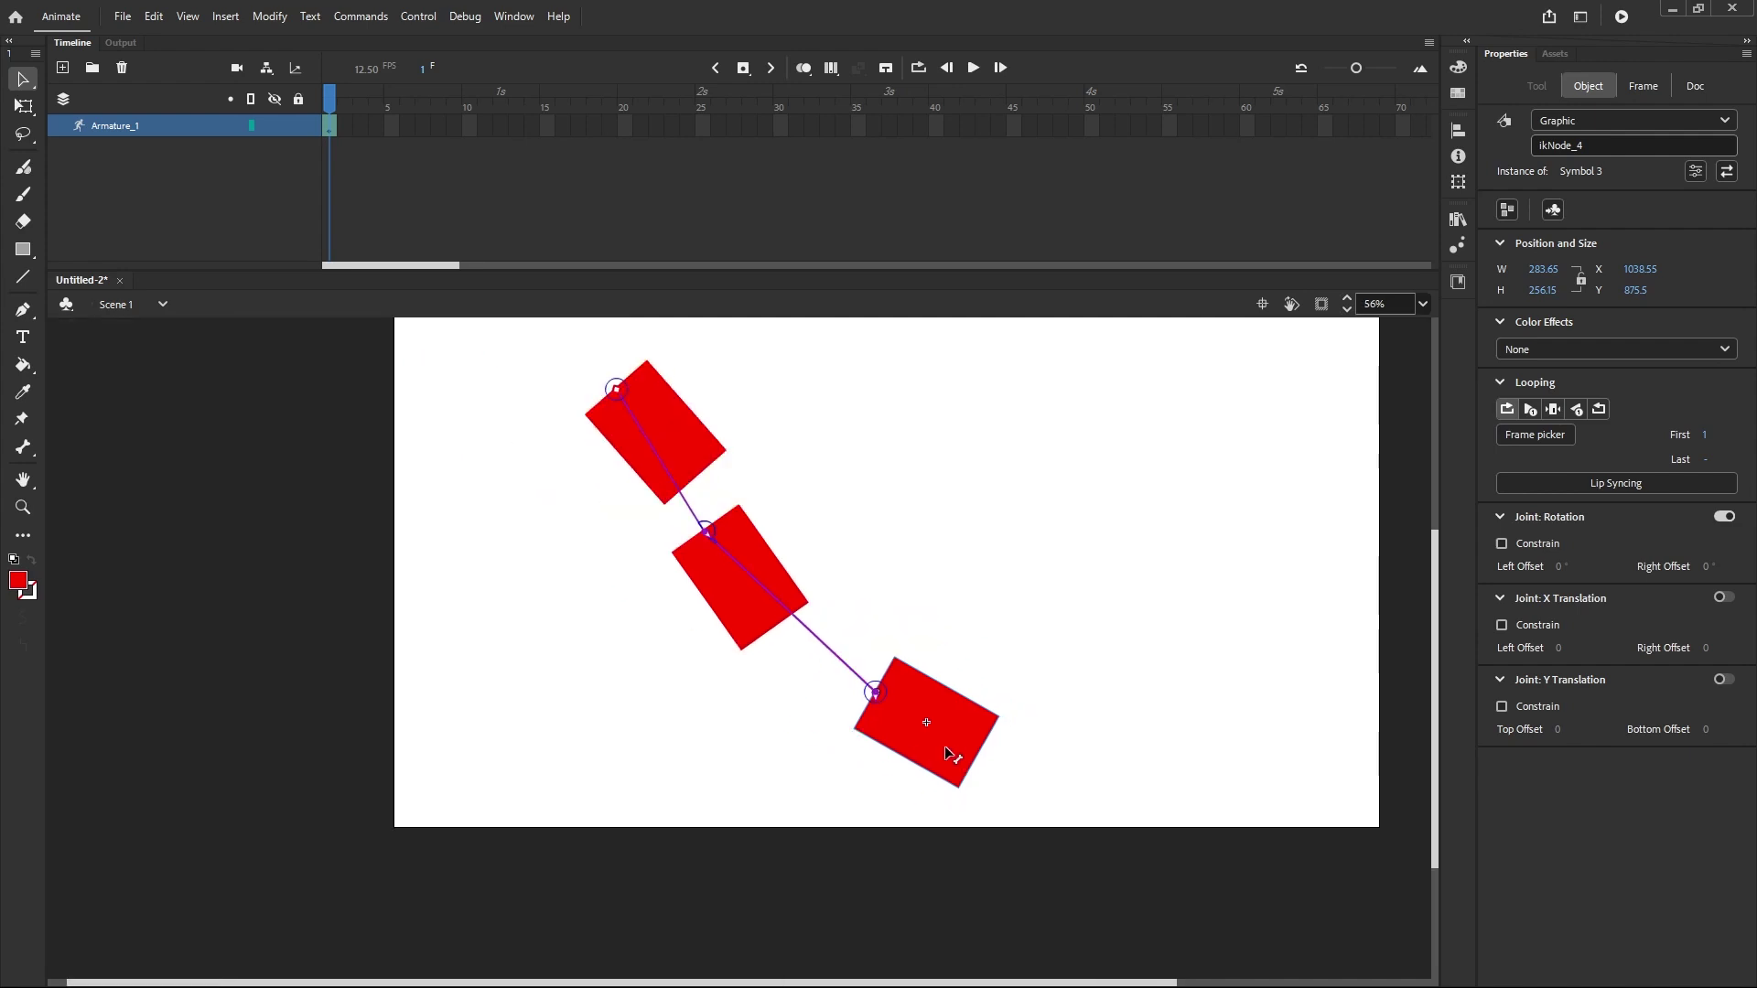
Step: Examine the joint settings of the middle and upper bones, and check whether the end rectangle has a bone of its own
click(844, 675)
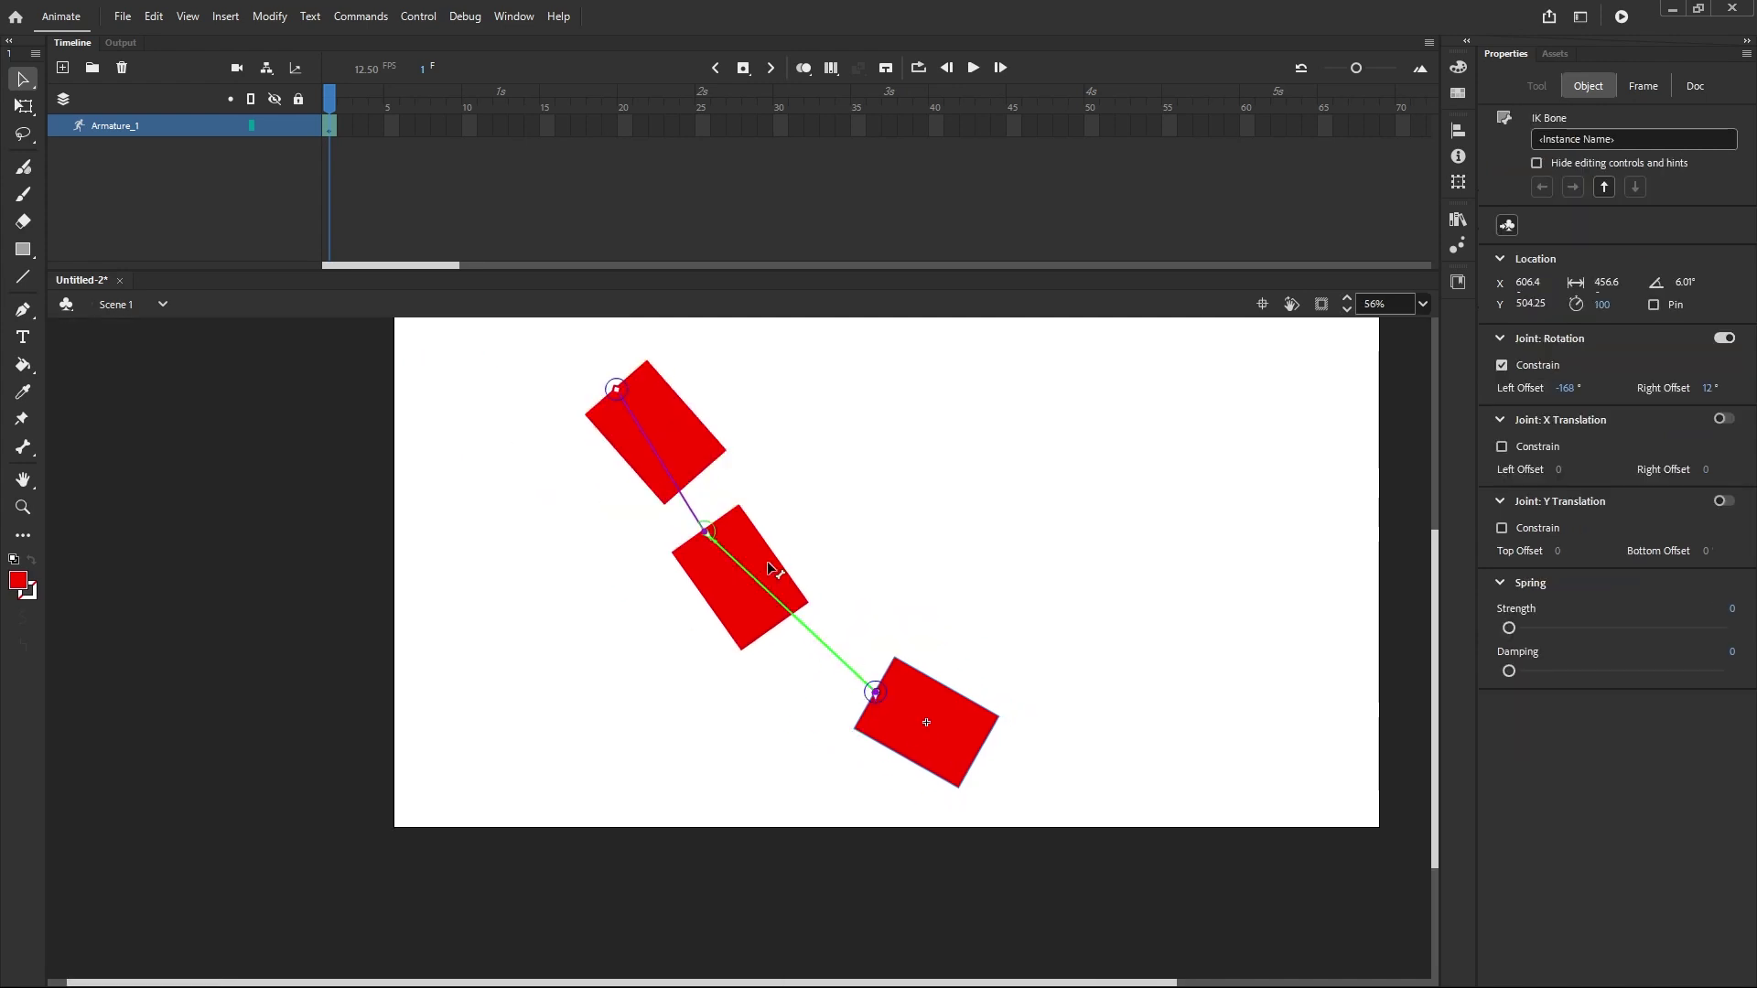
scroll(725, 552, up, 3)
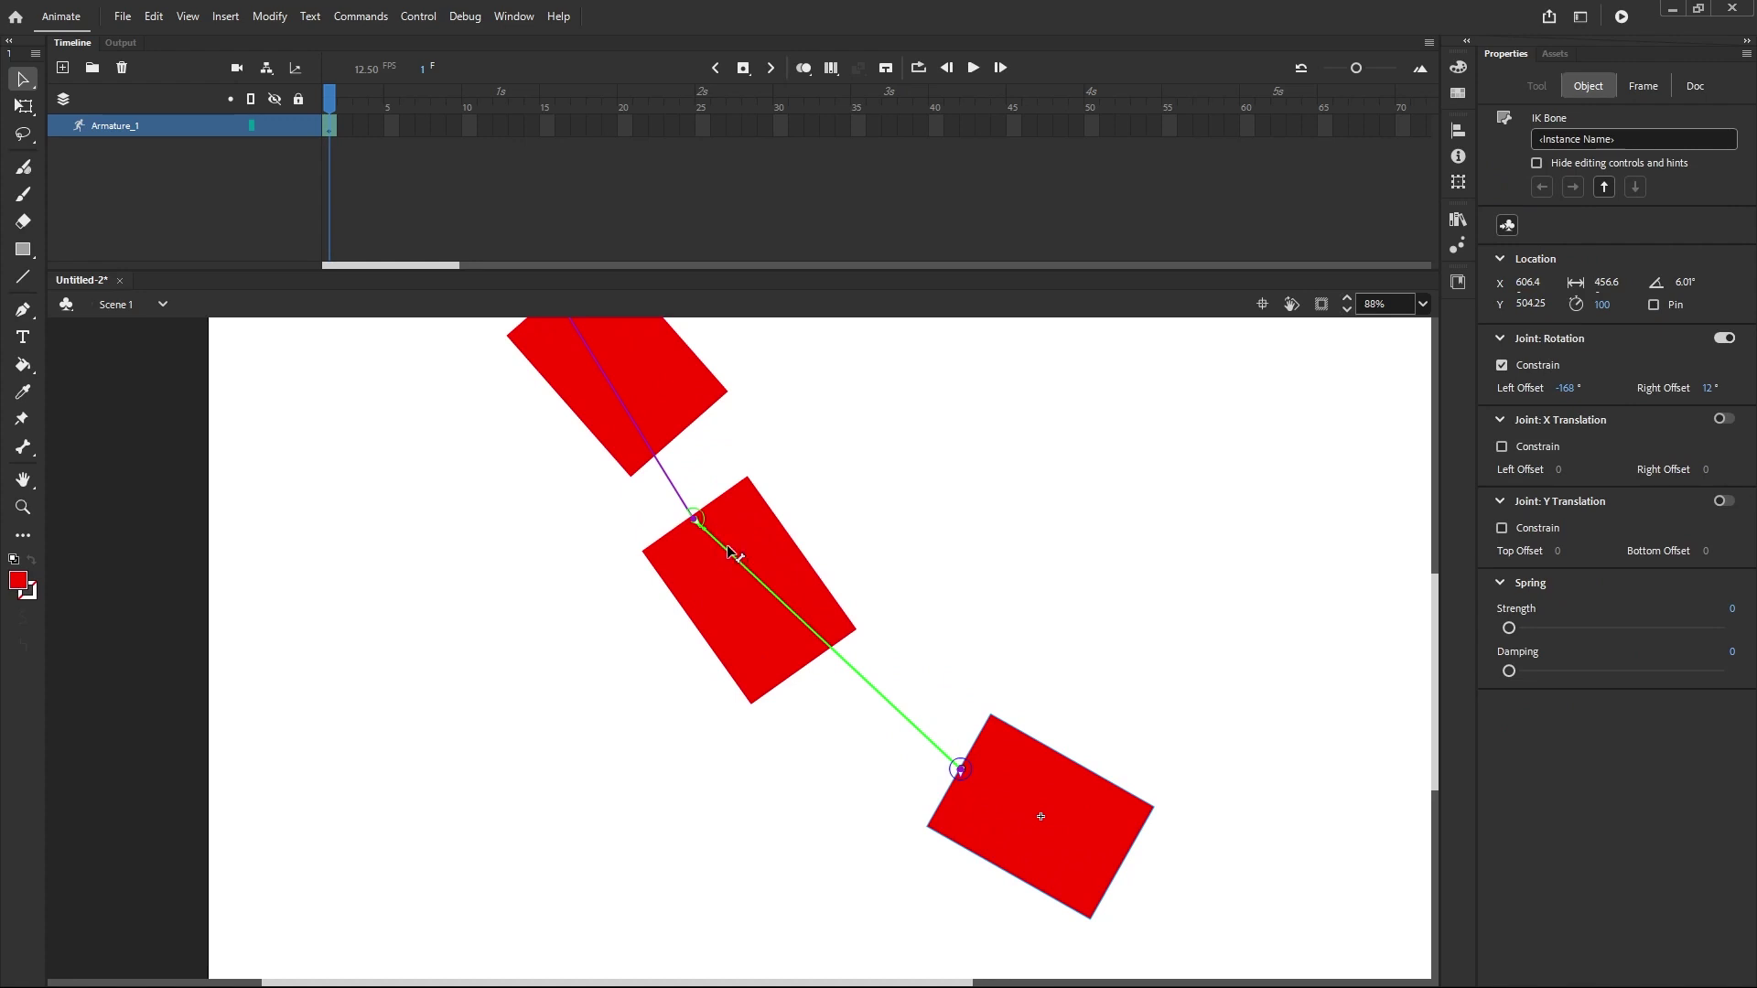
click(674, 494)
scroll(720, 629, down, 3)
scroll(683, 467, up, 3)
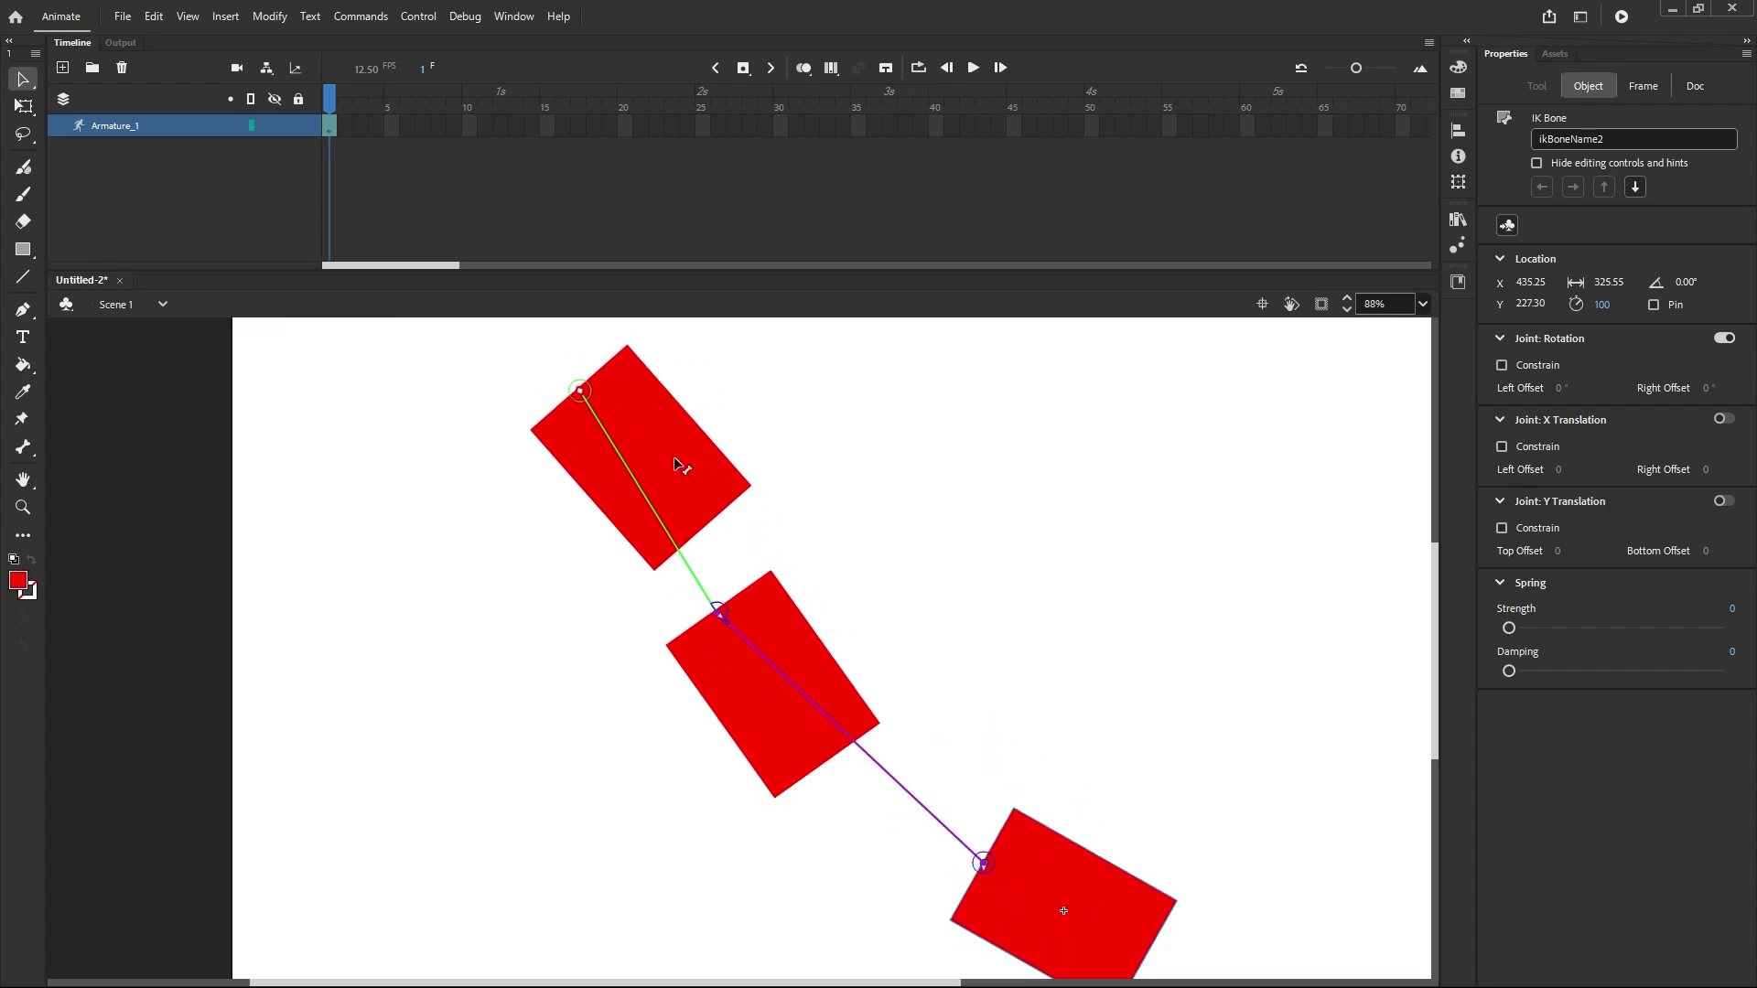
scroll(622, 448, down, 2)
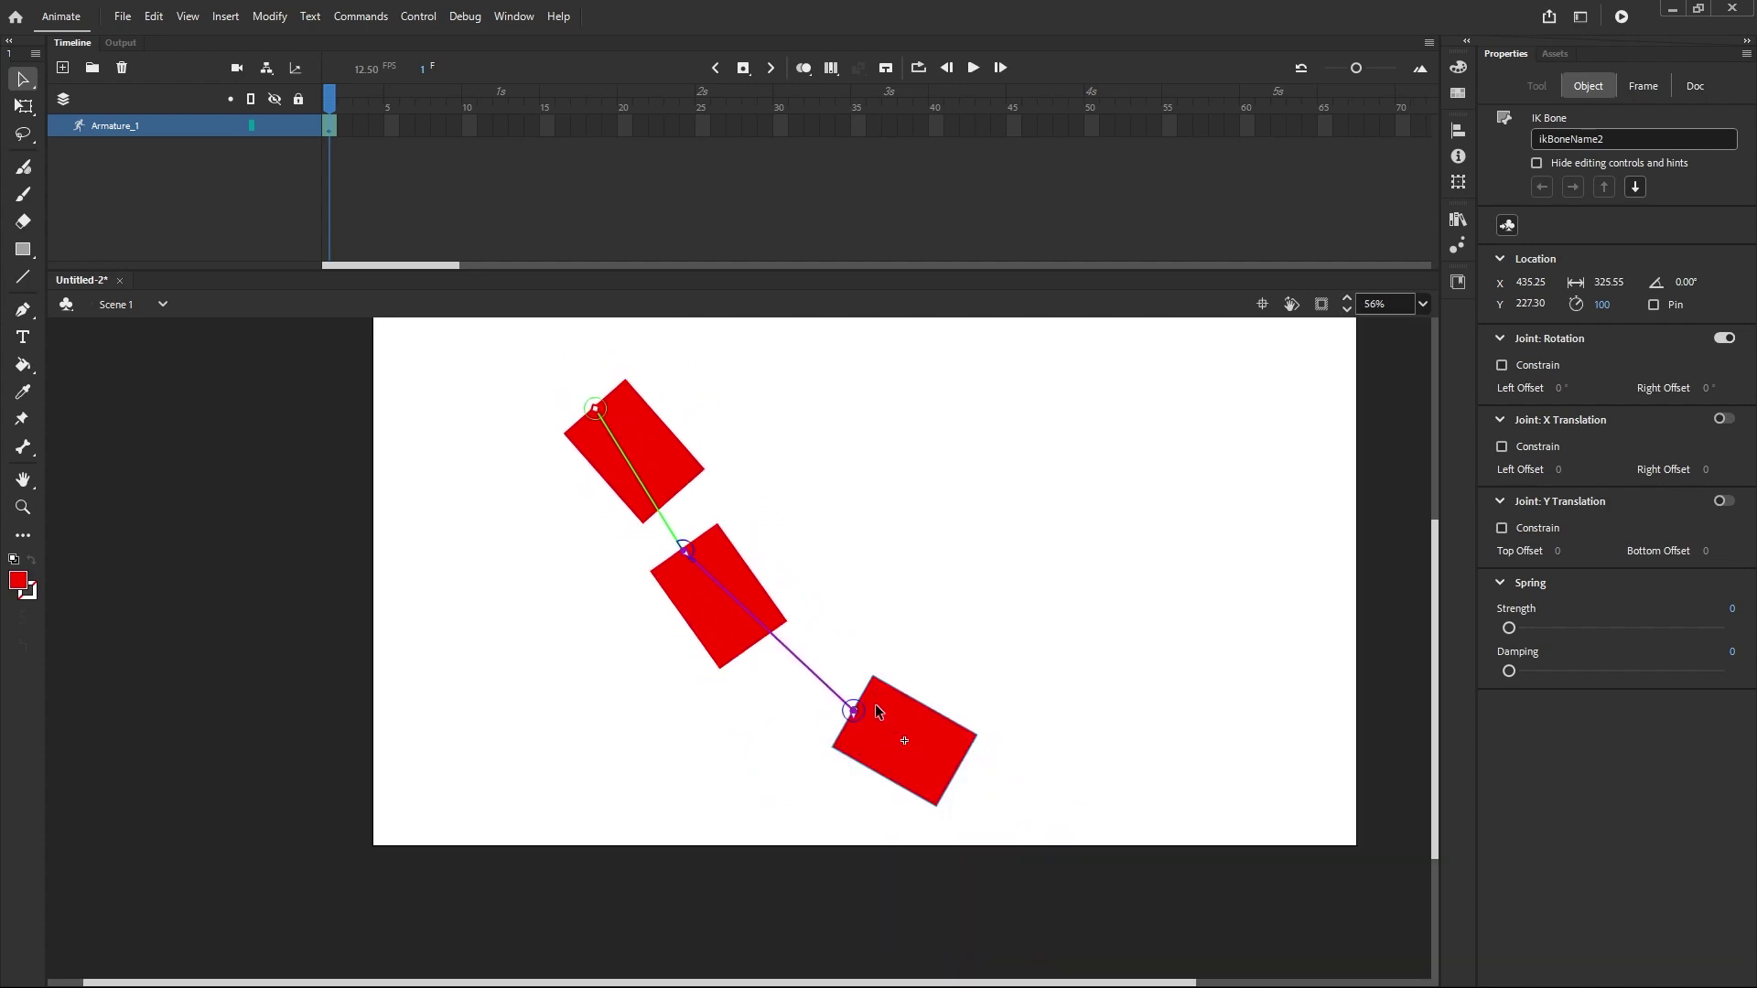
scroll(827, 734, up, 2)
click(827, 758)
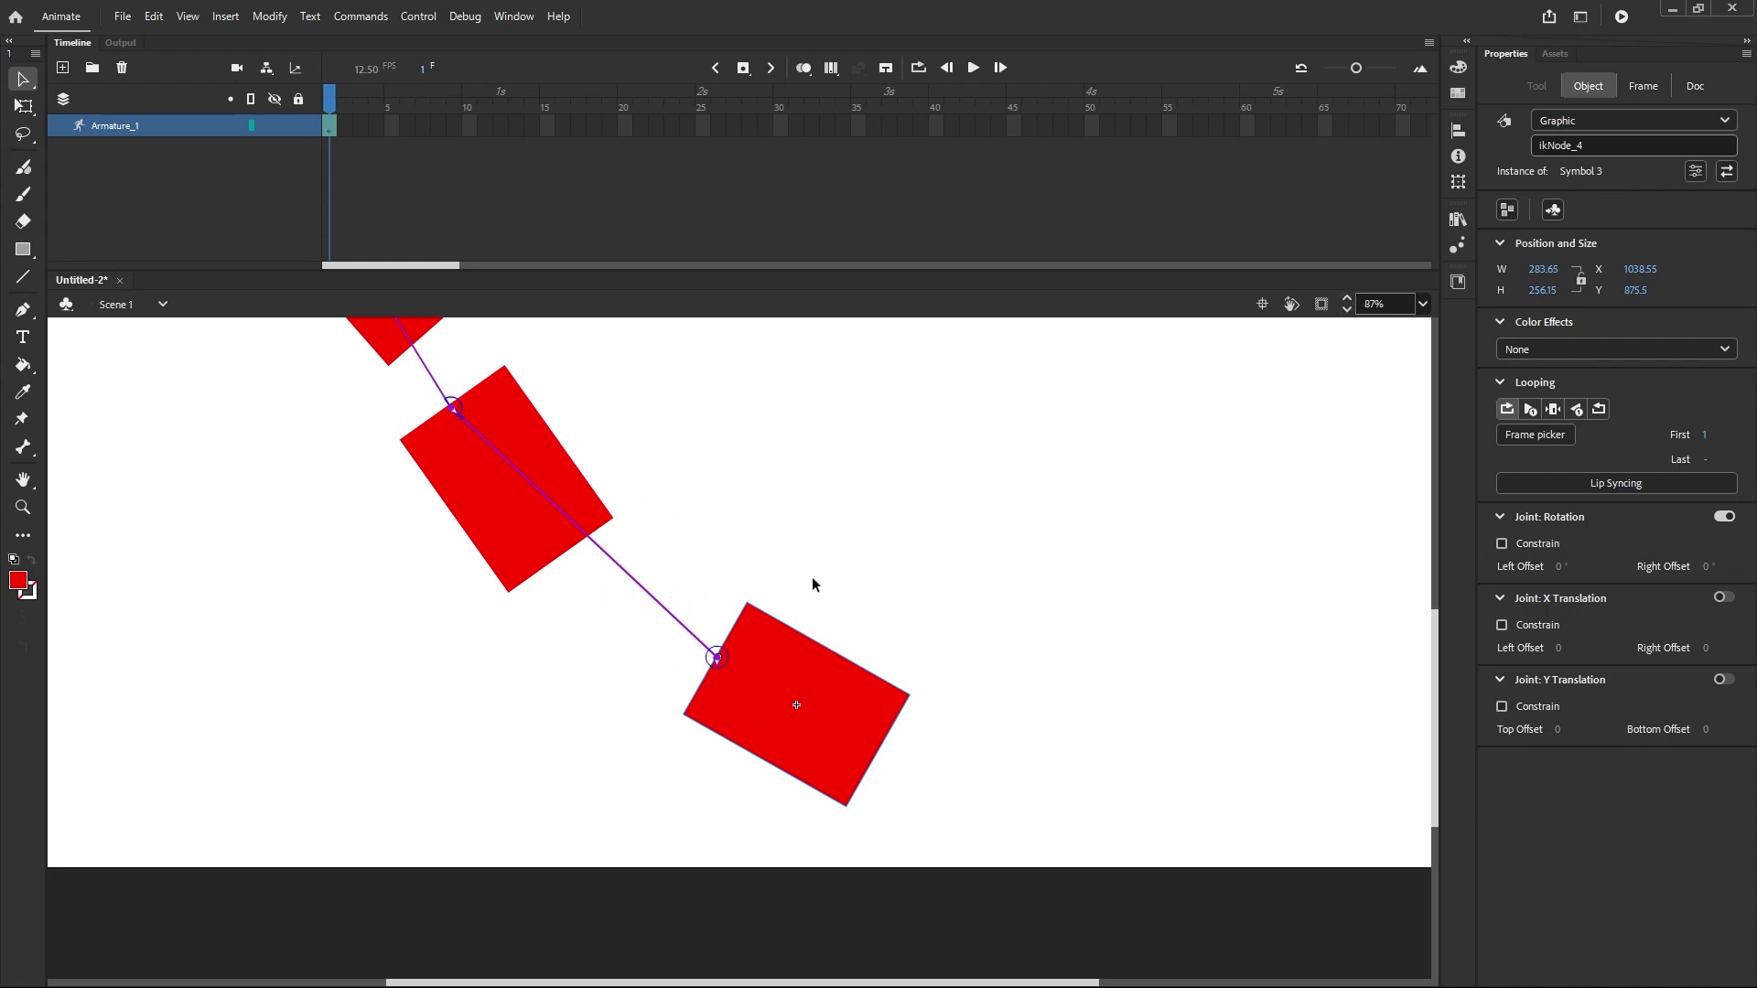
click(770, 510)
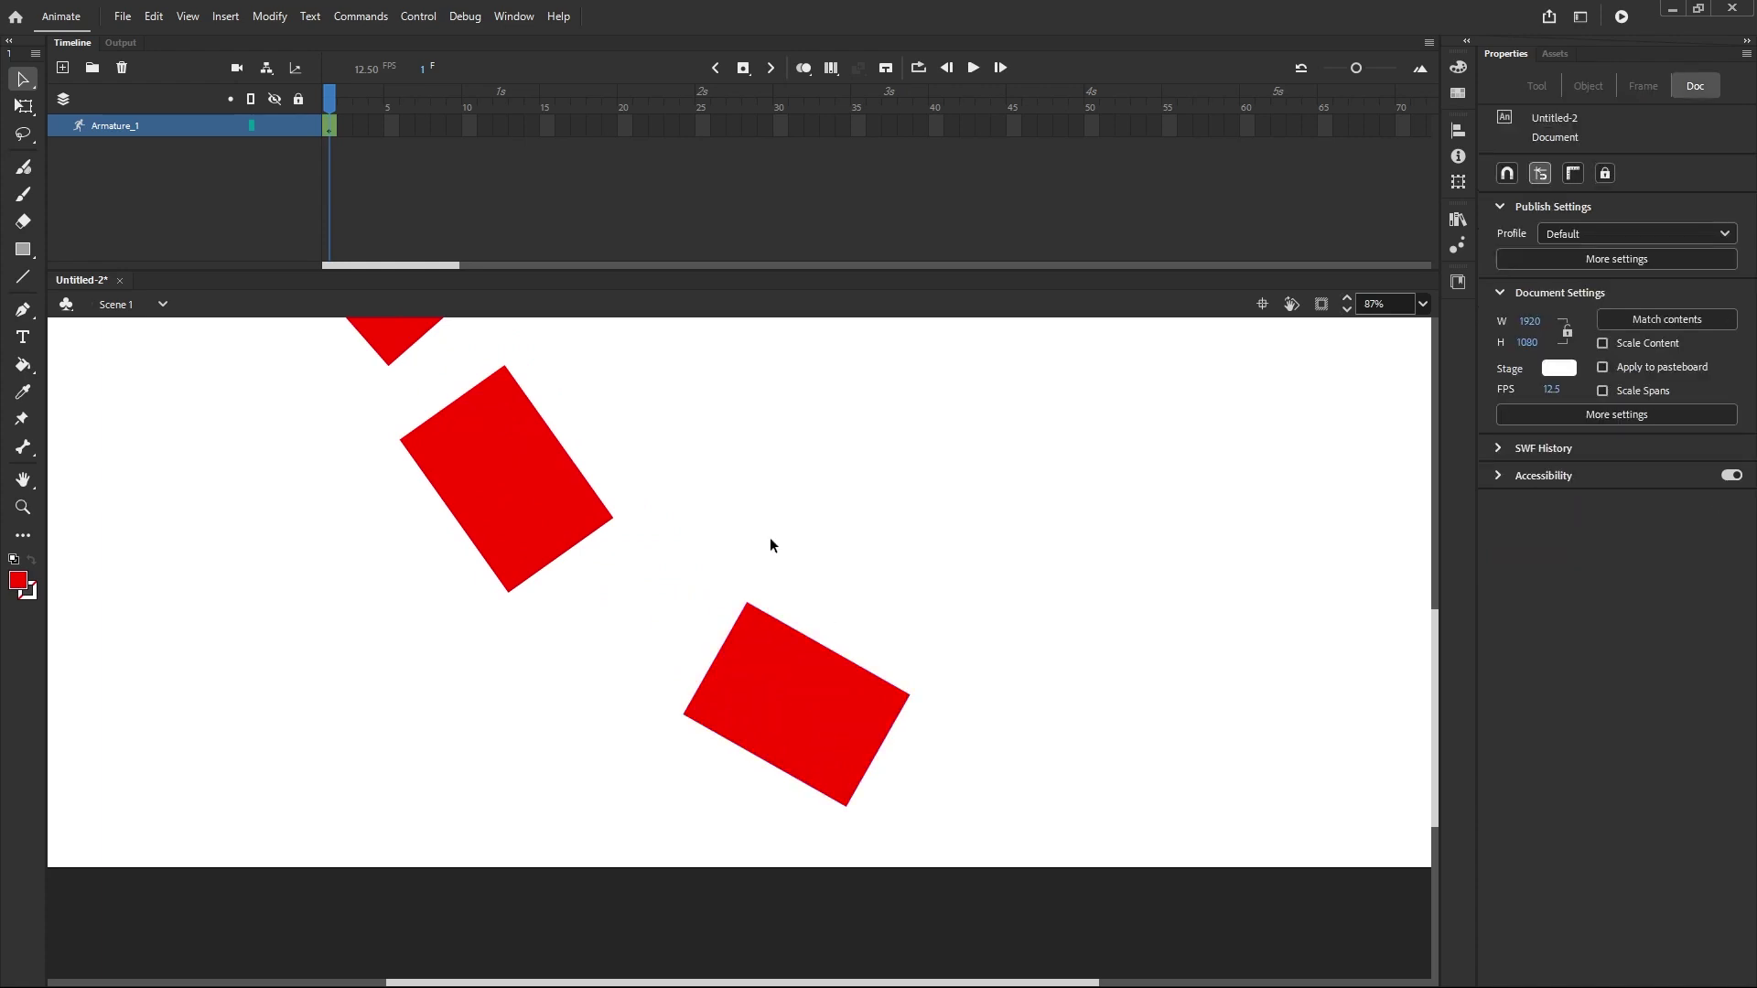
click(785, 741)
scroll(700, 551, down, 3)
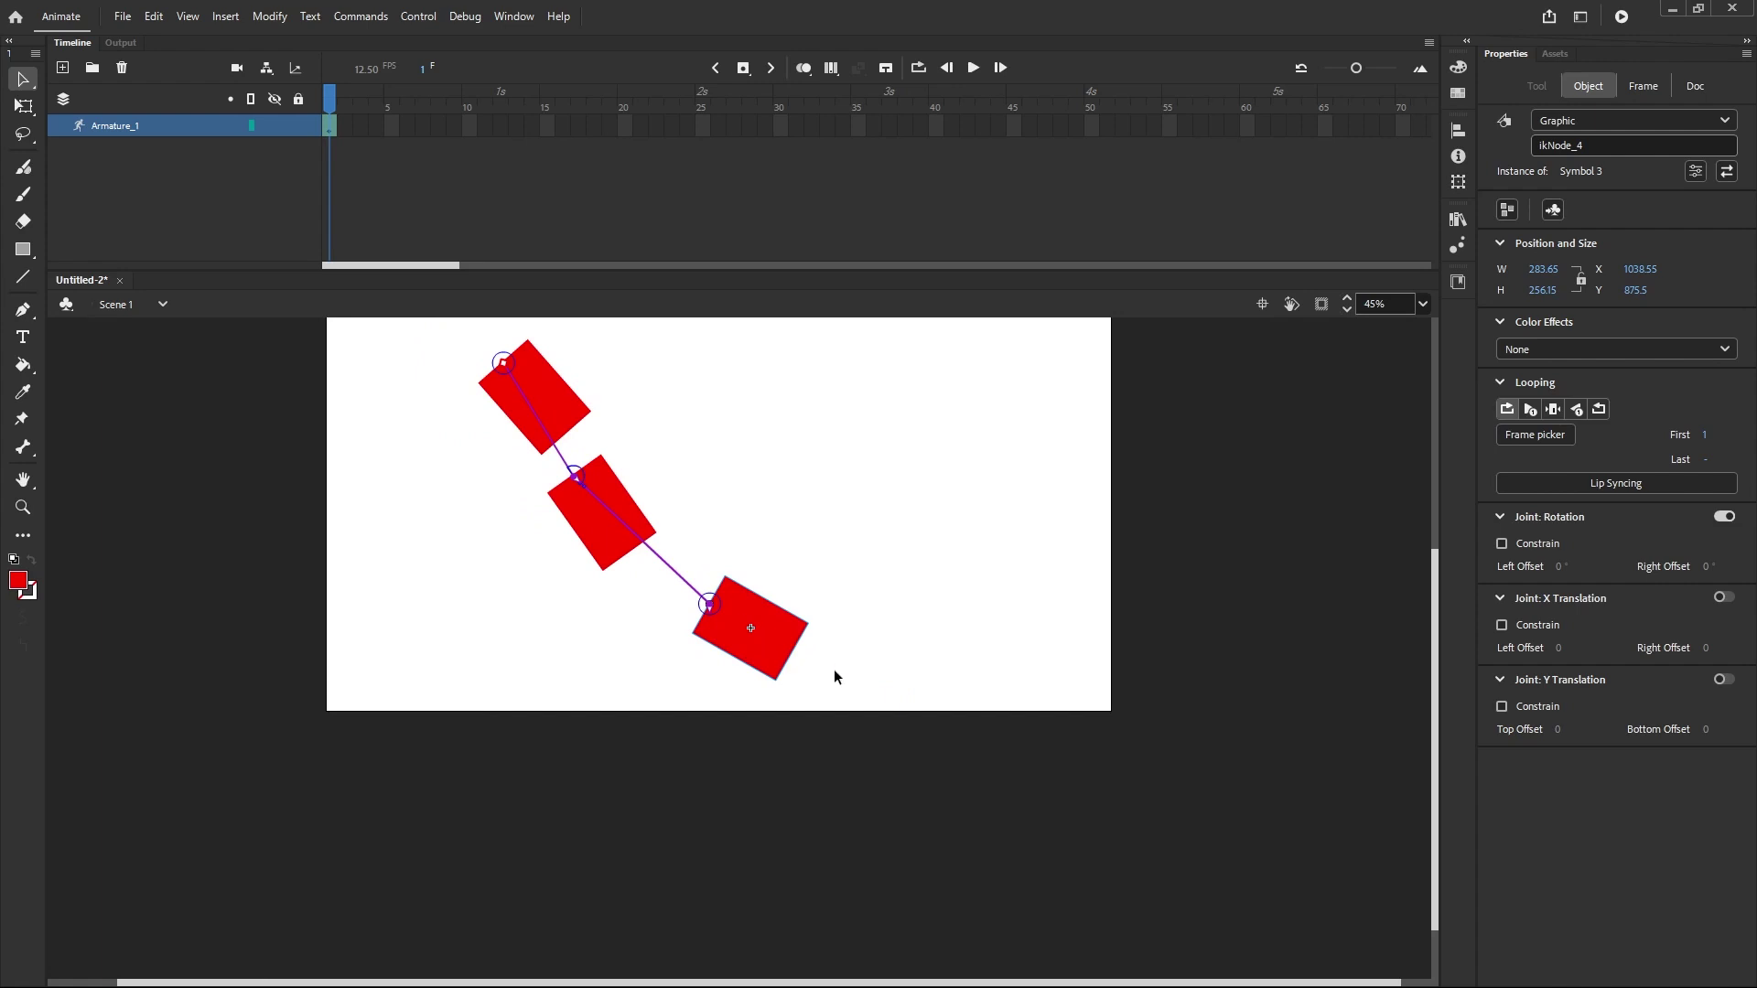
scroll(853, 675, up, 2)
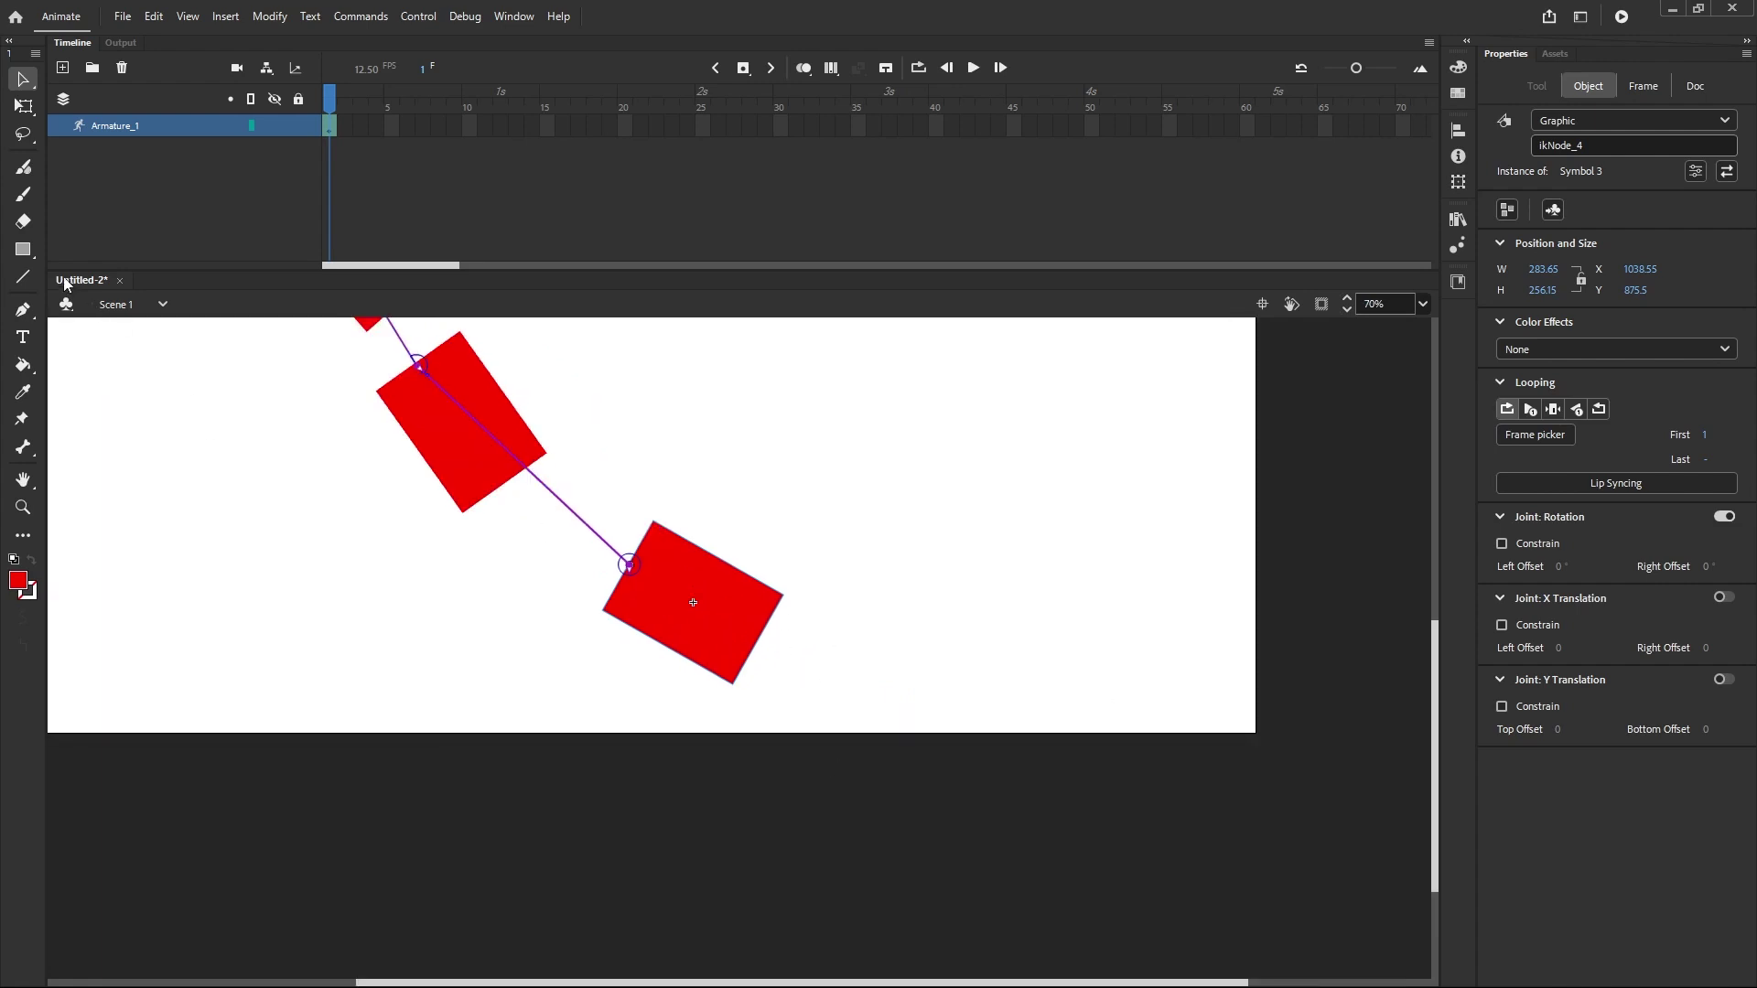
Step: Draw a red circle about 95 px wide on a new layer, just beyond the end rectangle's outer side
click(23, 249)
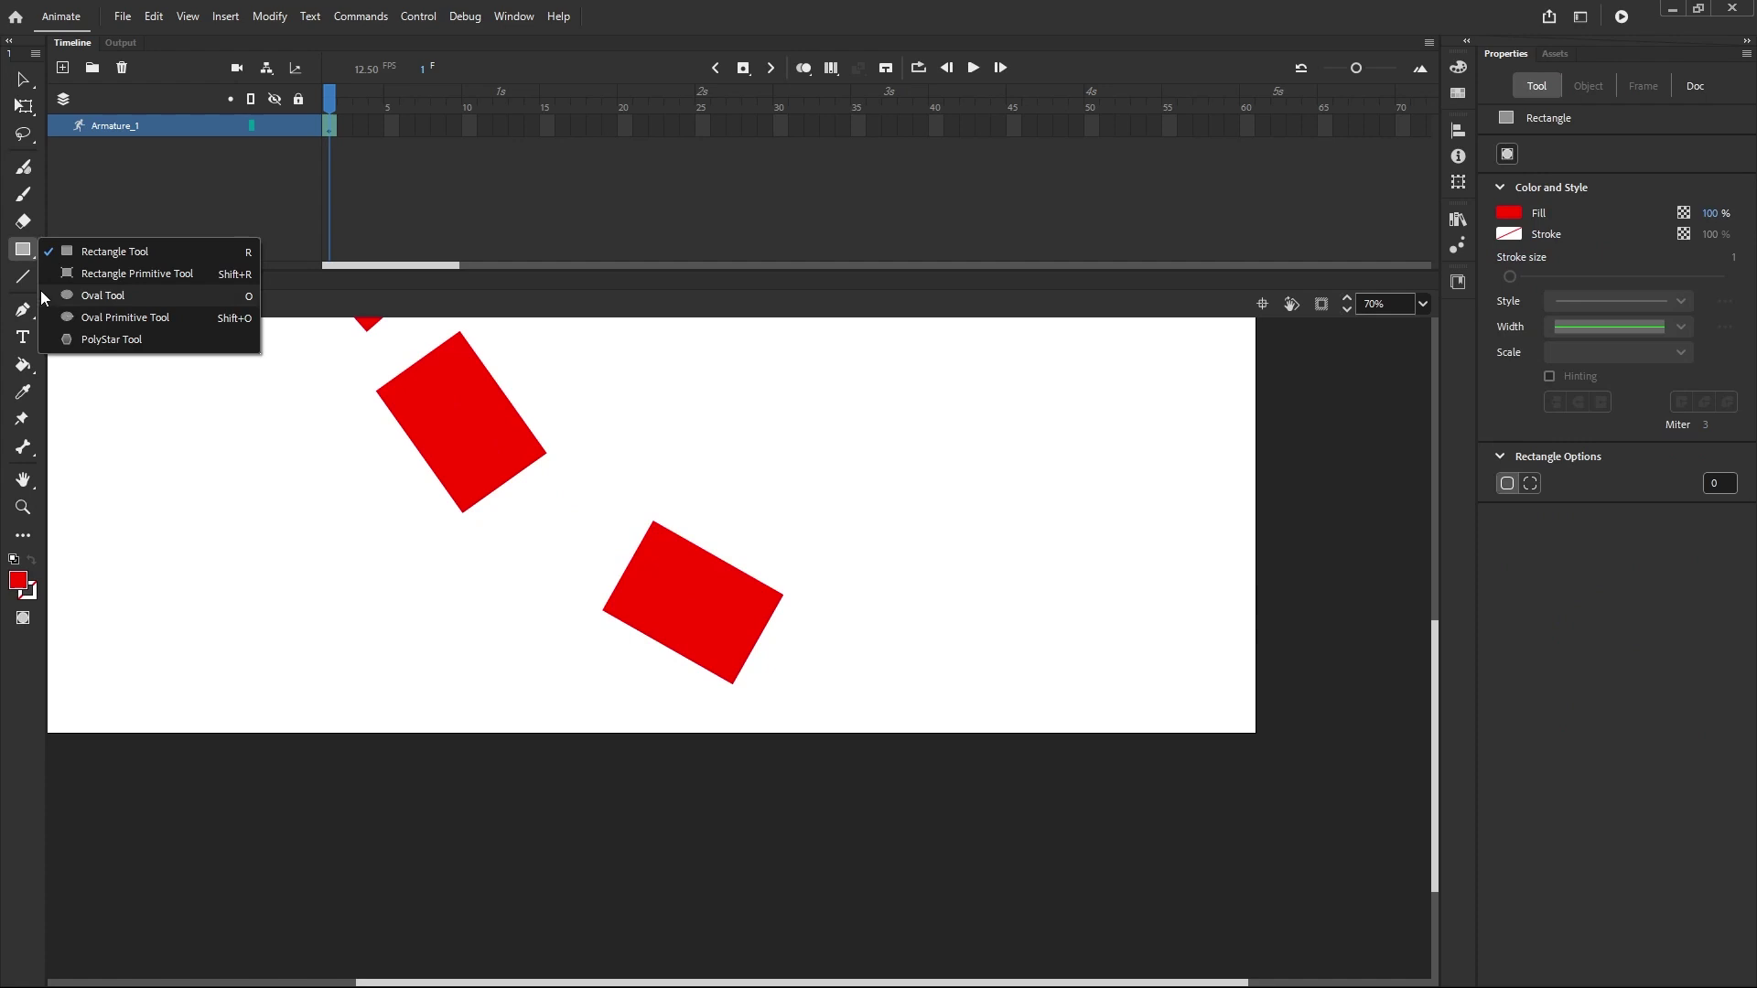
click(118, 296)
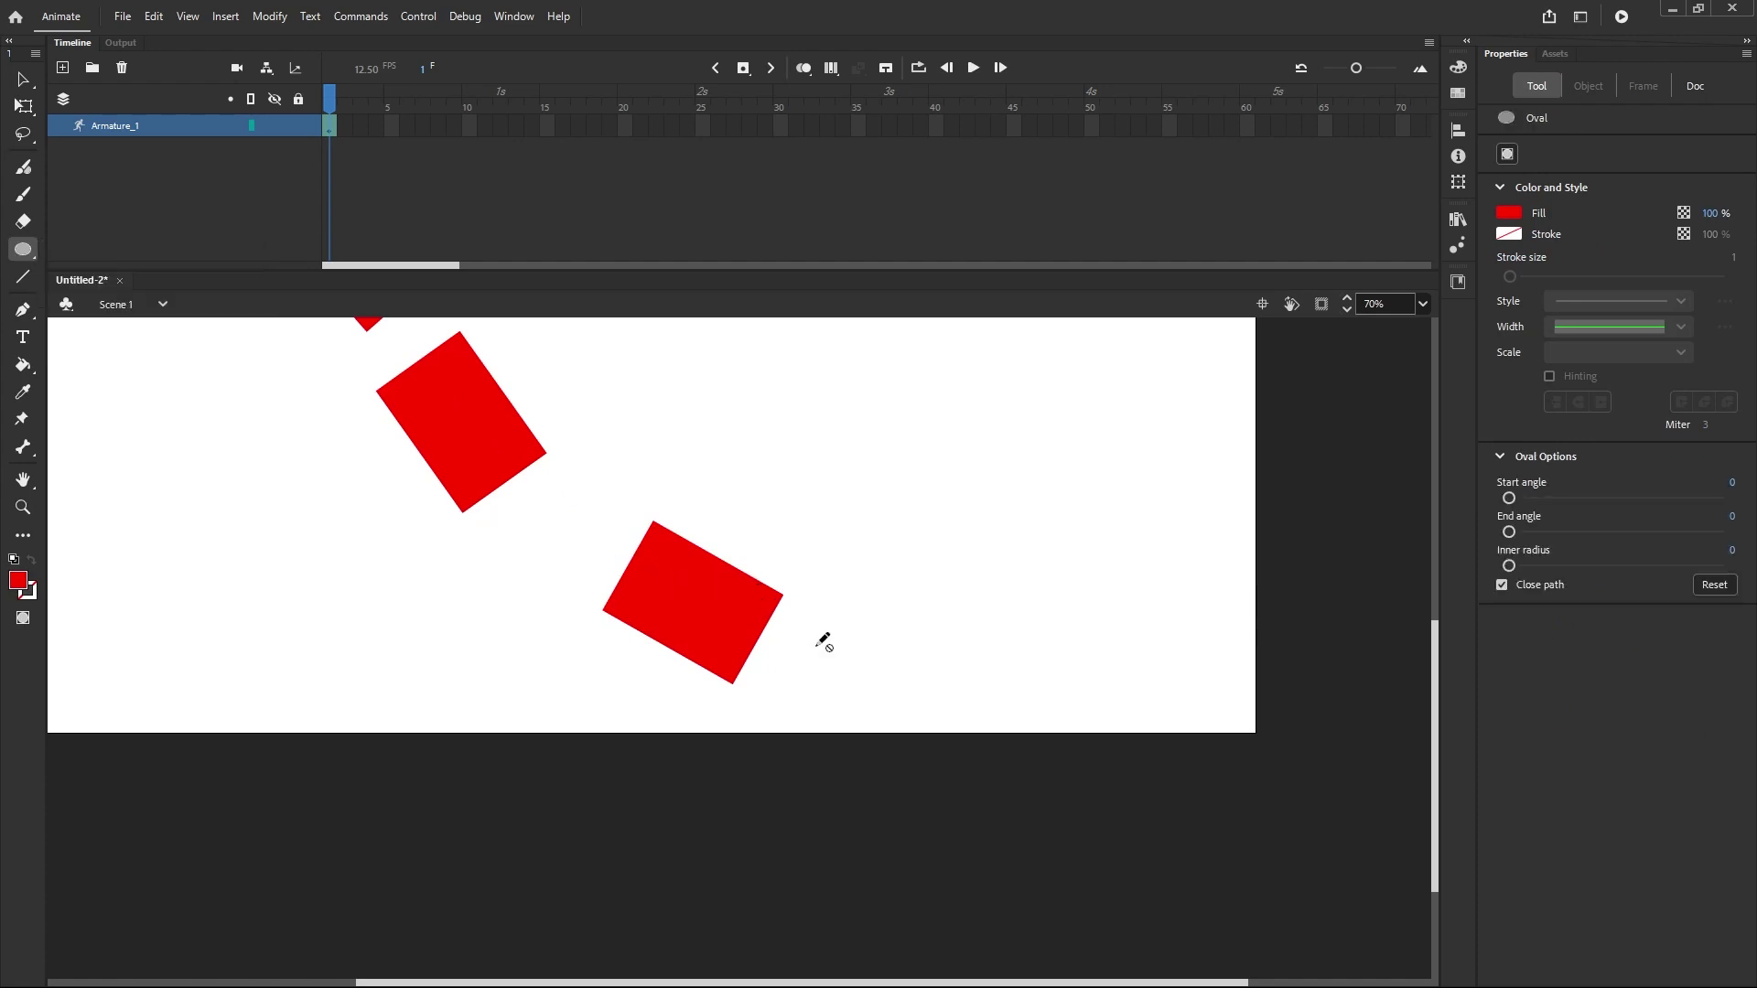
click(63, 67)
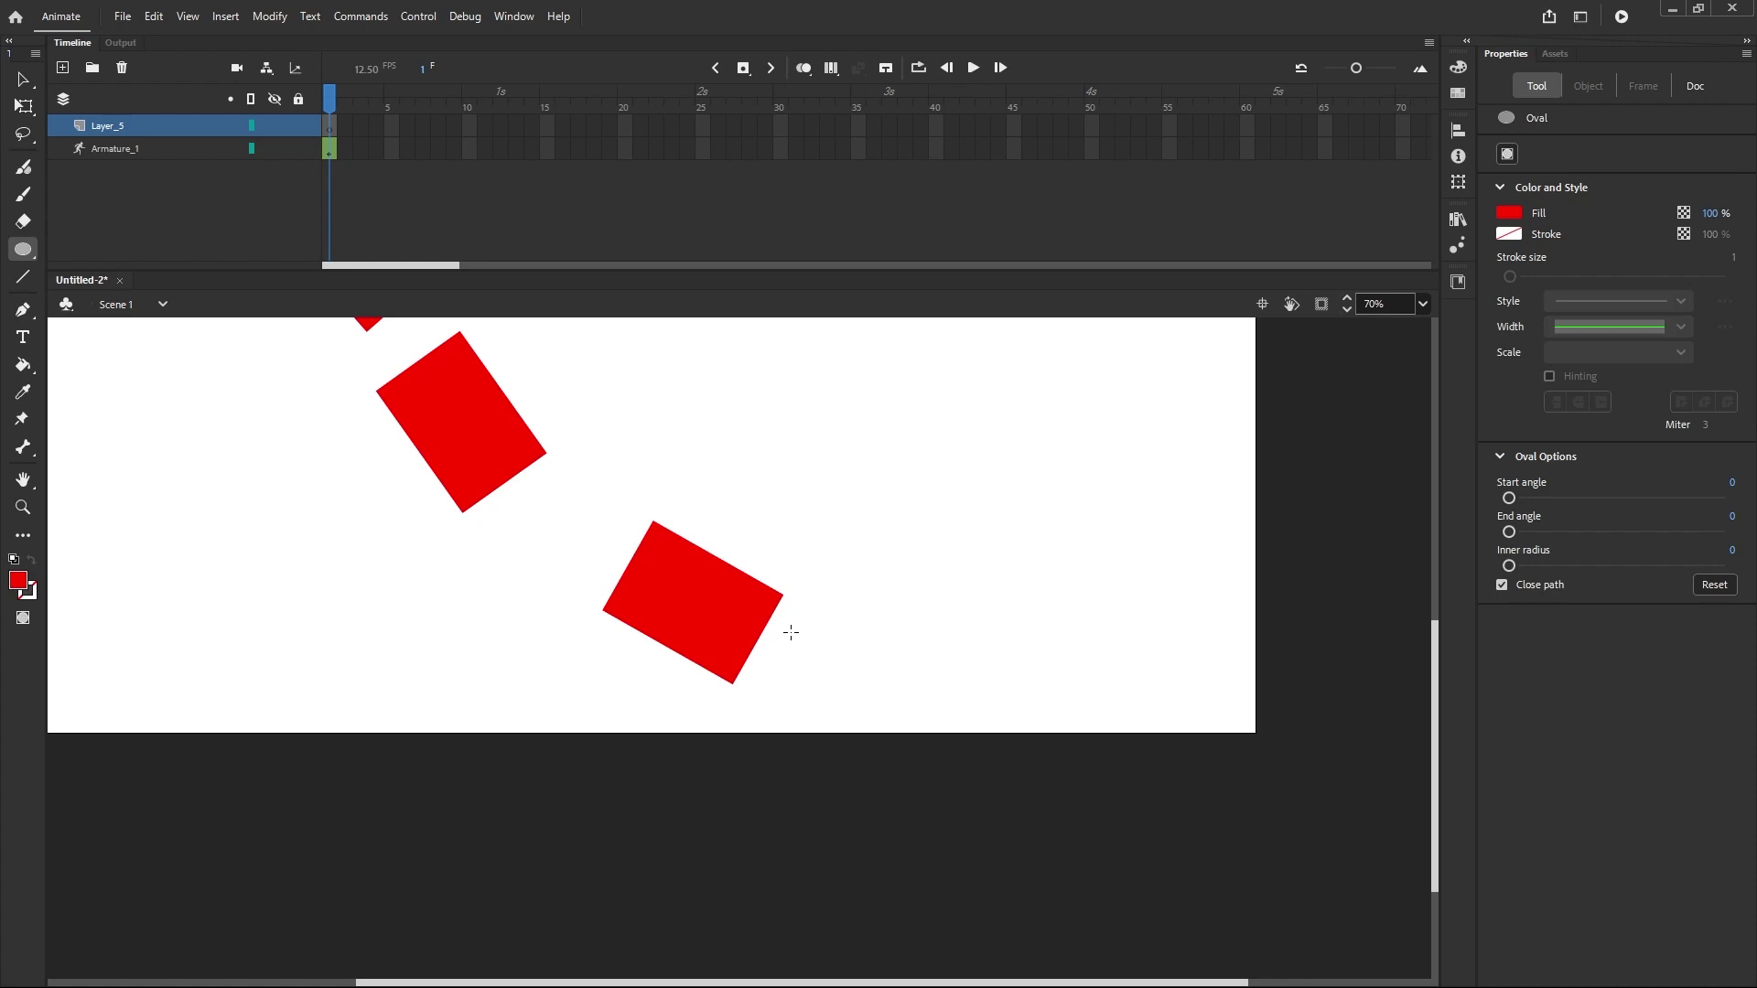
drag(791, 632, 827, 694)
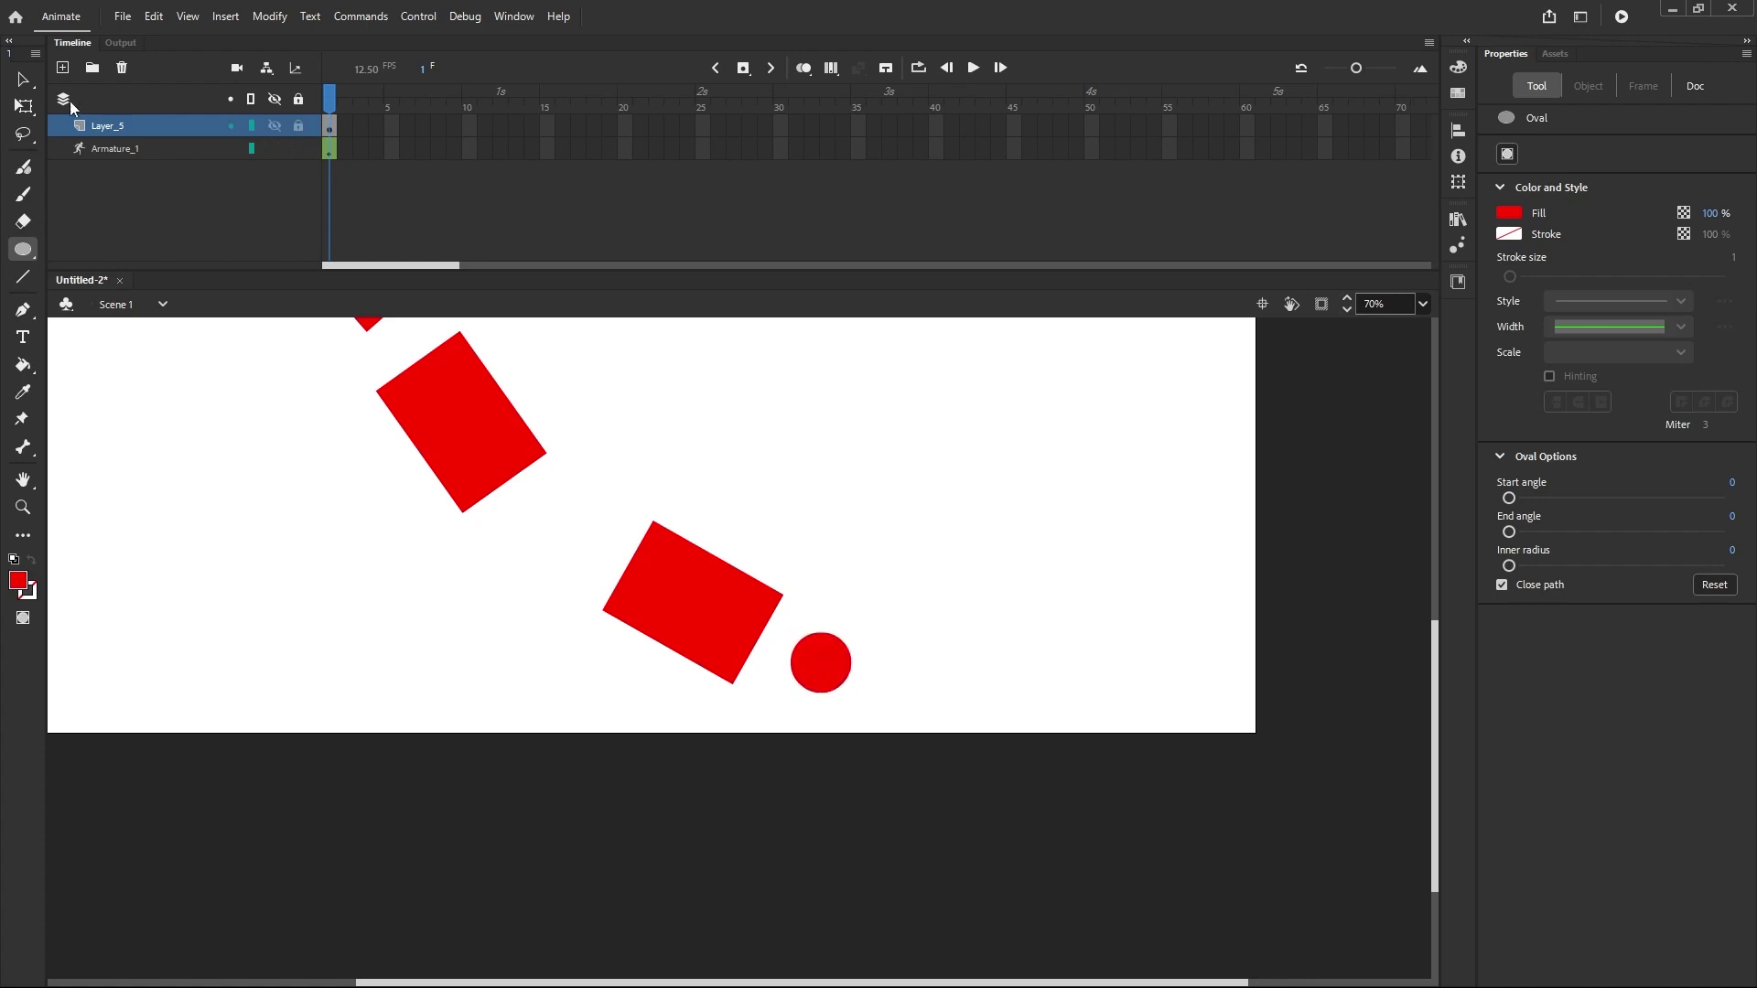
Step: Move the circle slightly closer to the end rectangle and convert it to a graphic symbol
click(23, 80)
click(821, 670)
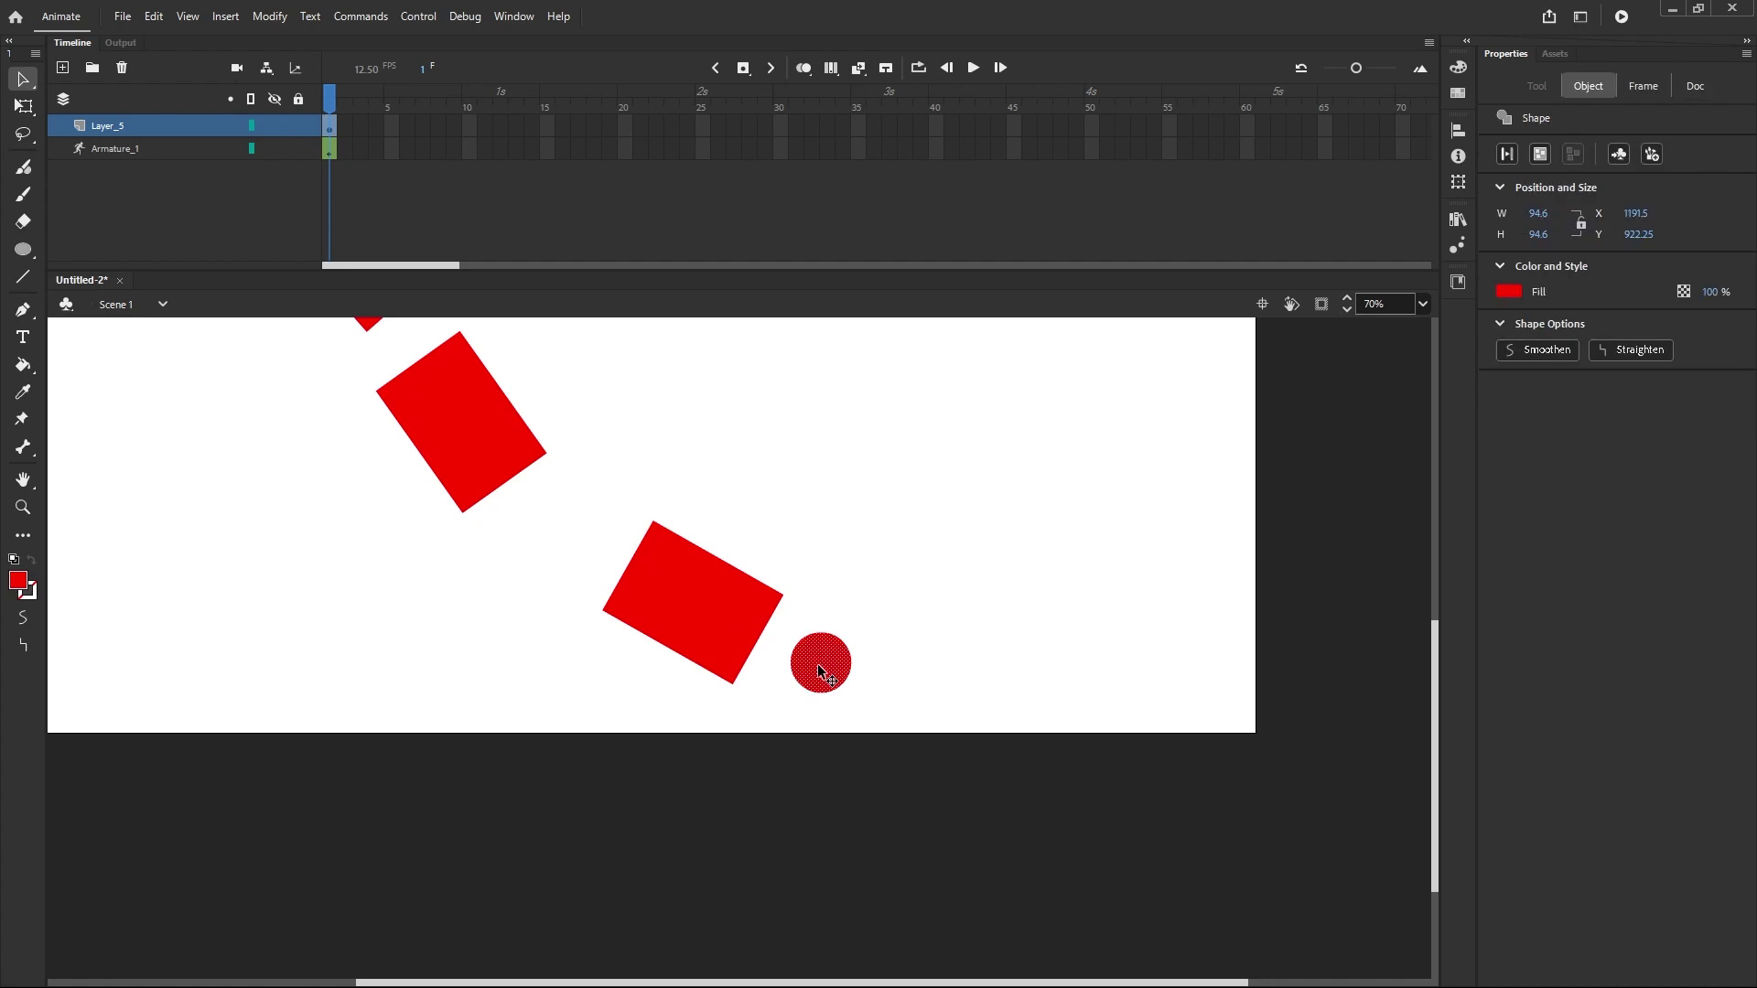
drag(819, 669, 807, 662)
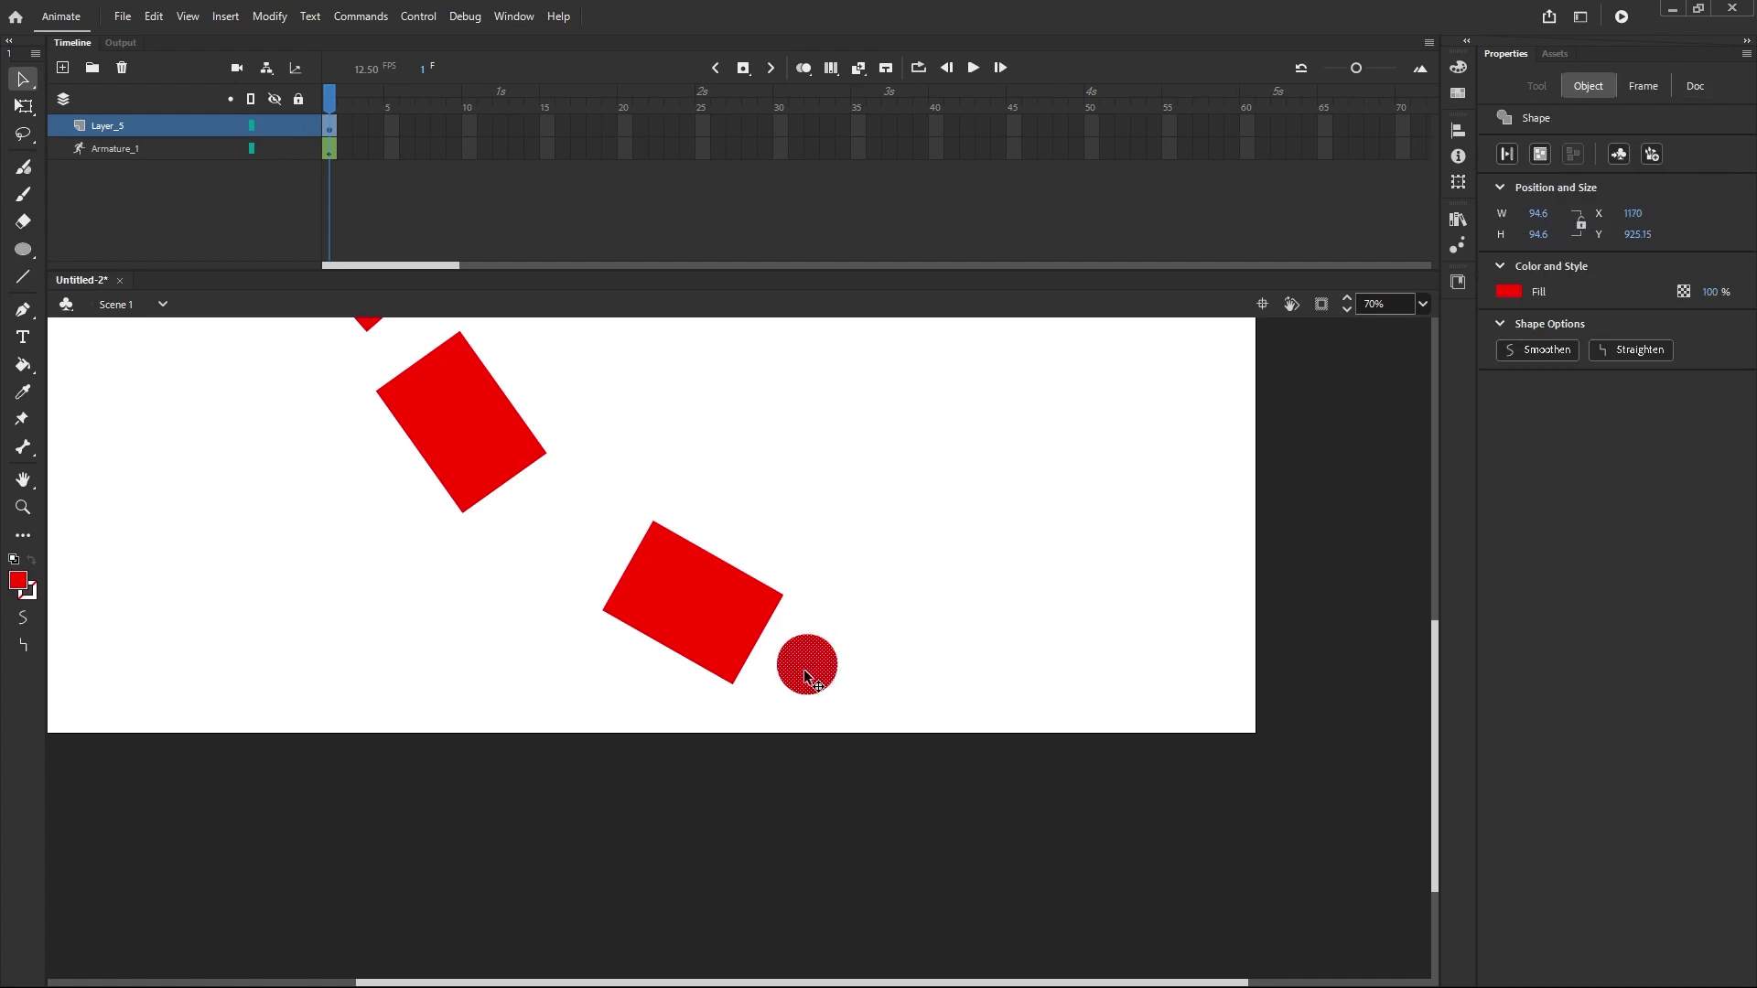
right_click(809, 660)
click(860, 637)
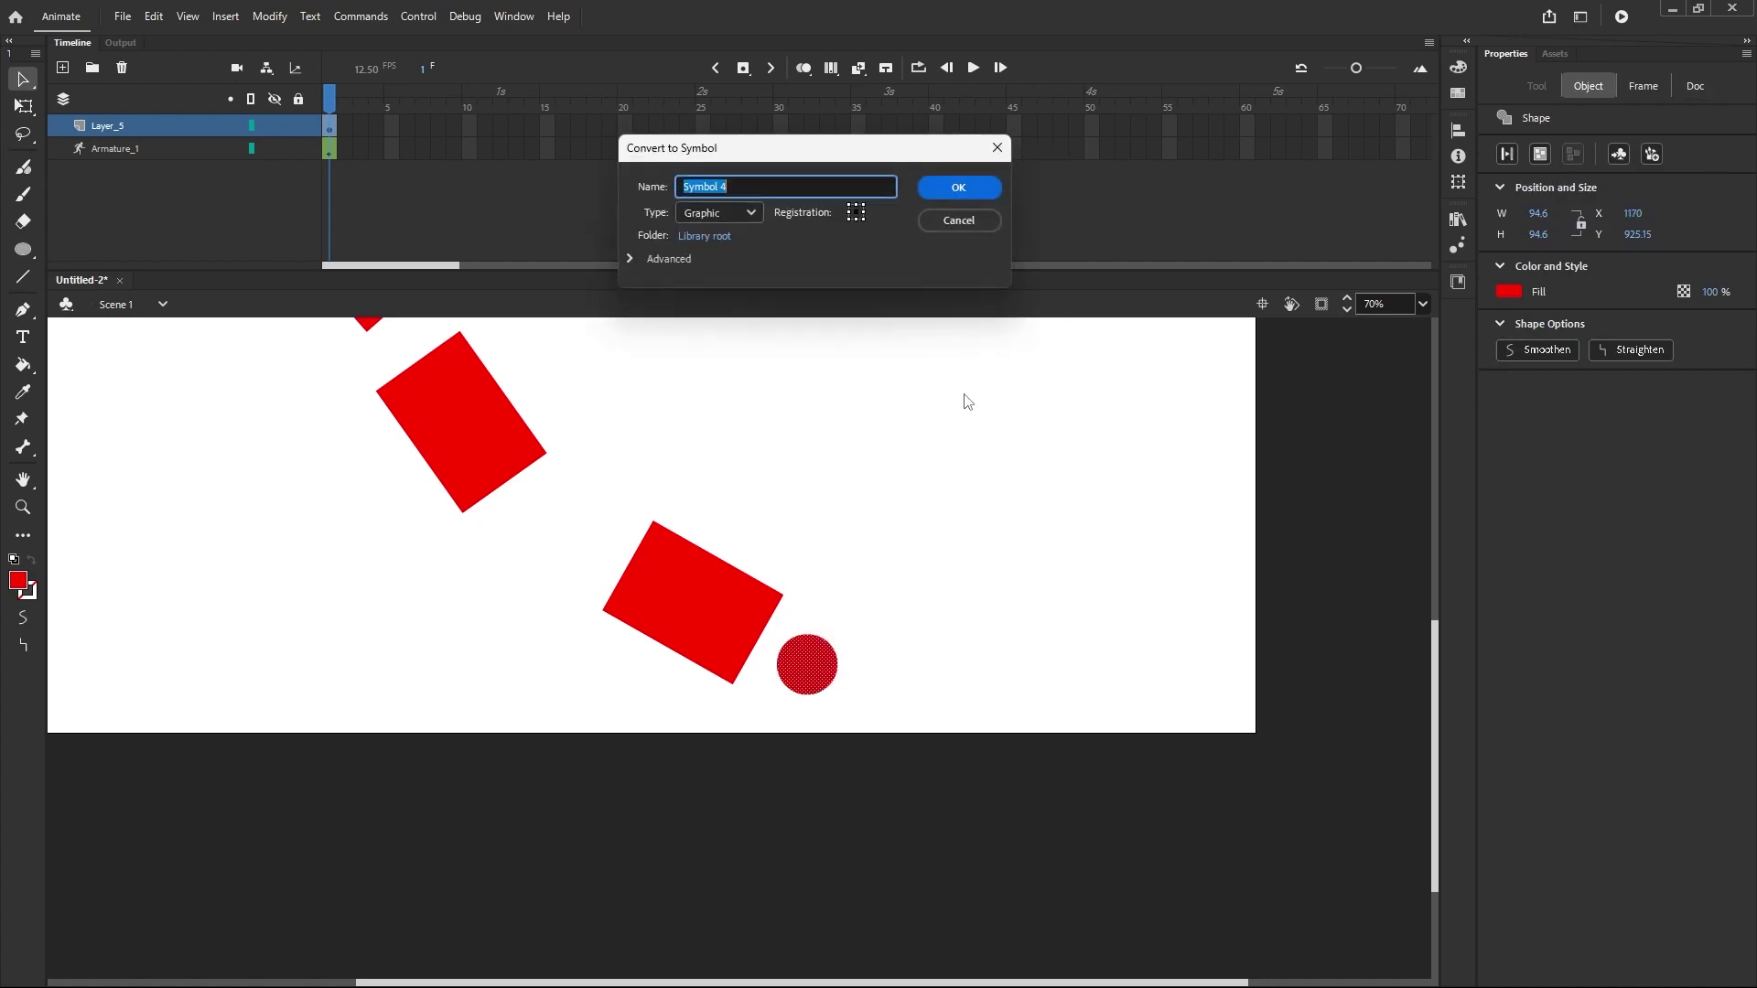
click(981, 190)
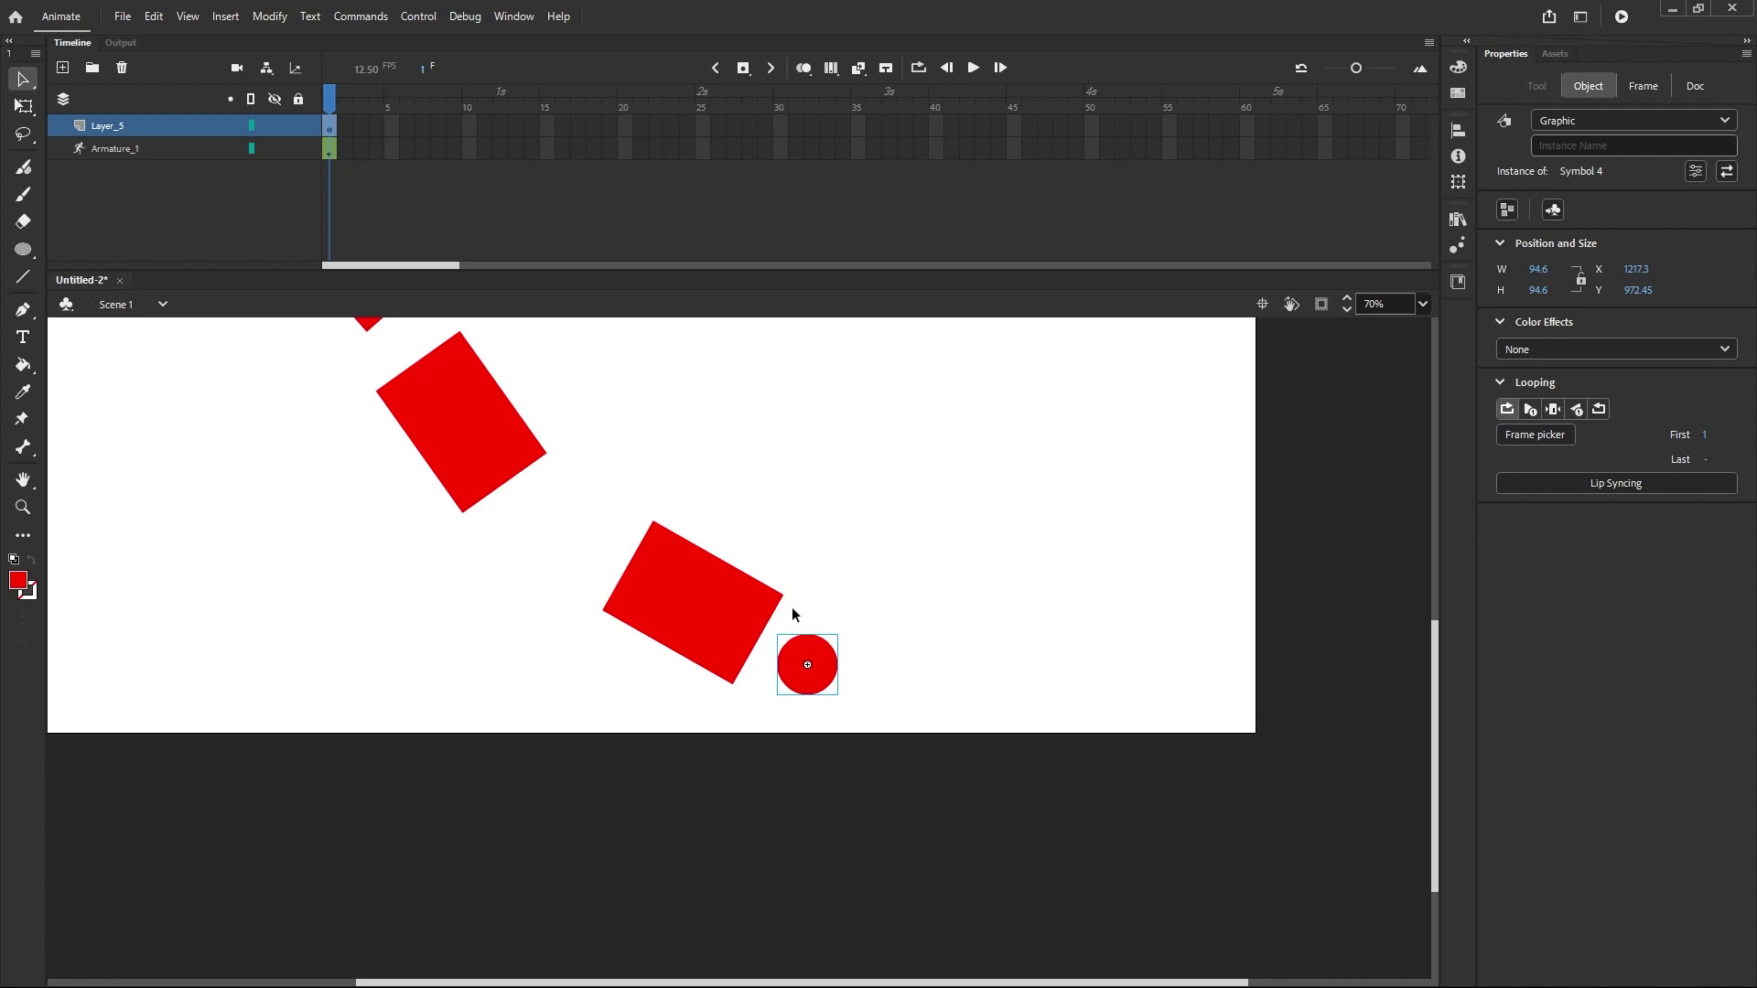
Step: Extend the armature with a bone from the end rectangle's joint to the centre of the circle
click(695, 615)
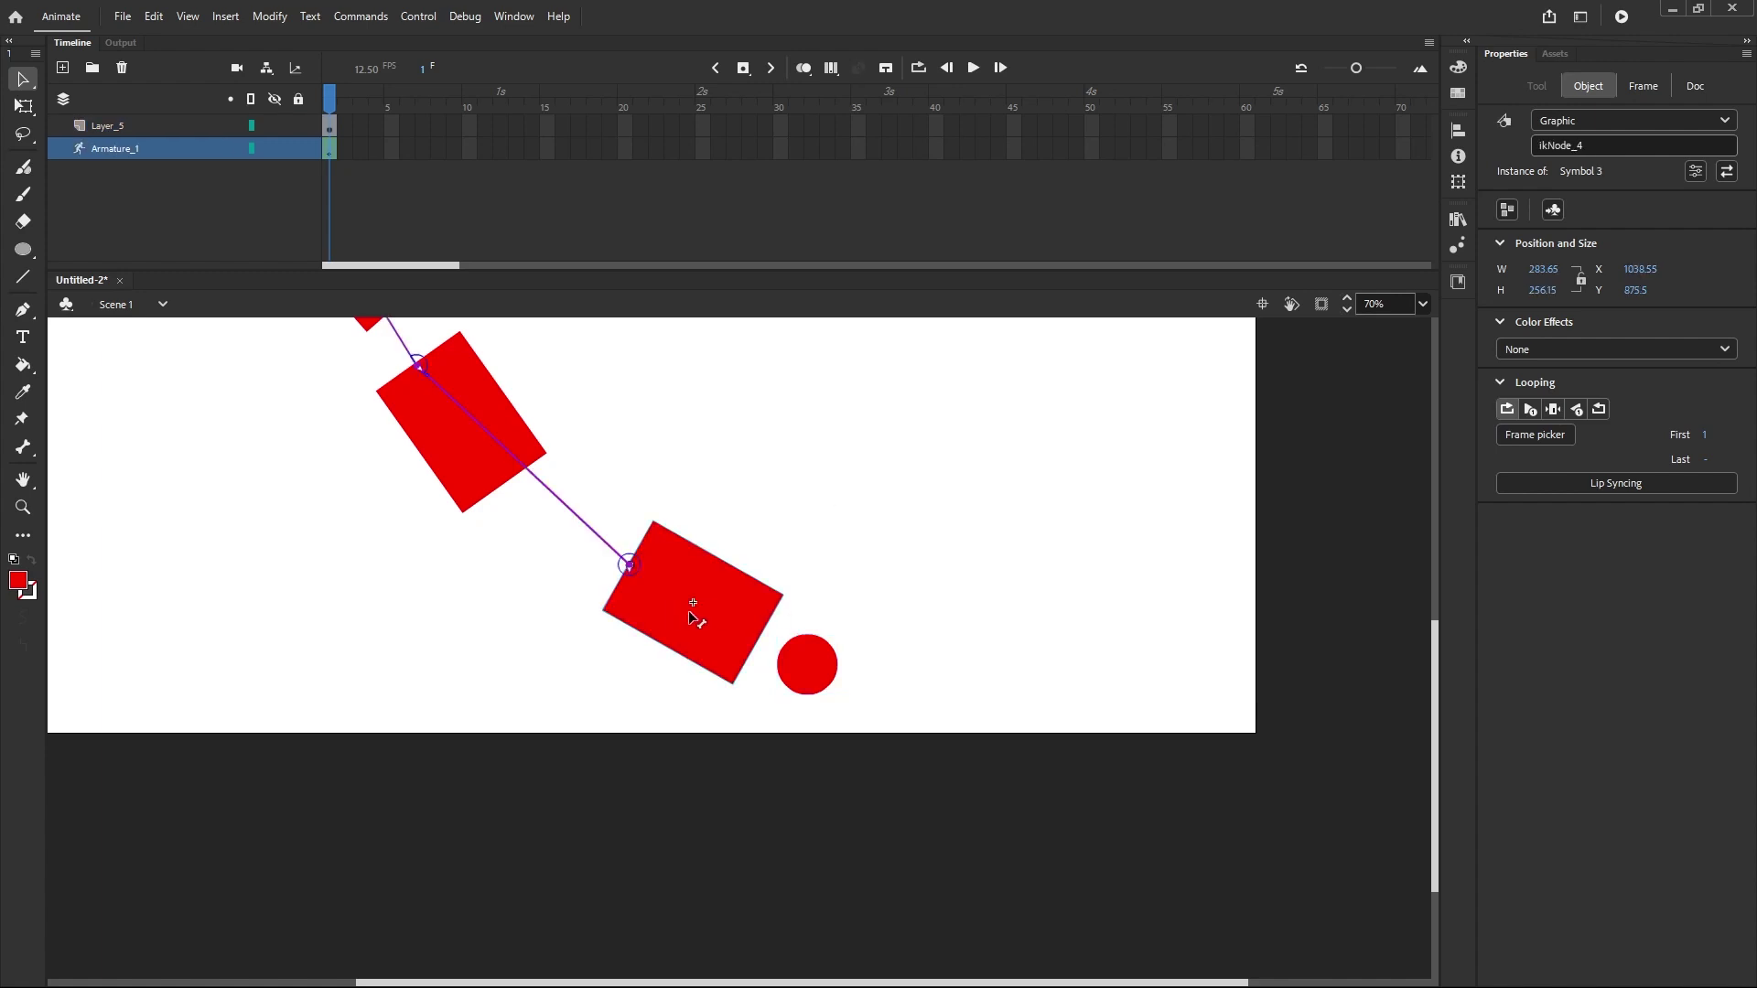
click(24, 449)
drag(630, 566, 808, 668)
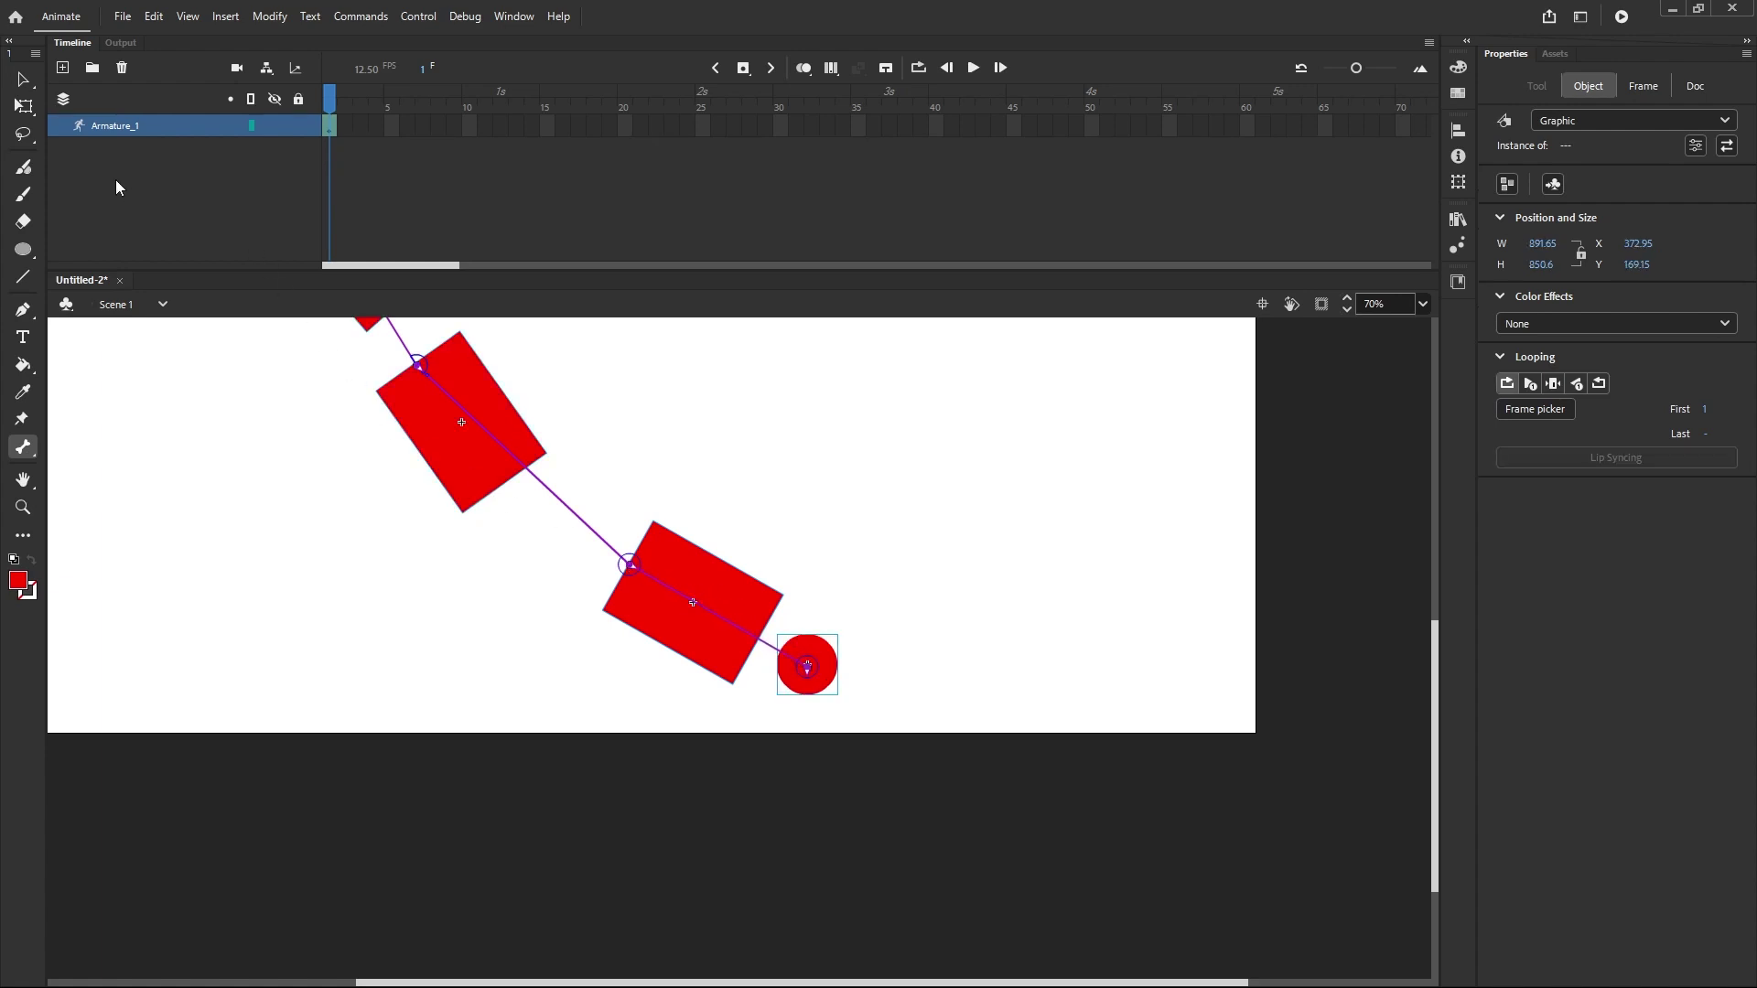
click(23, 79)
click(835, 615)
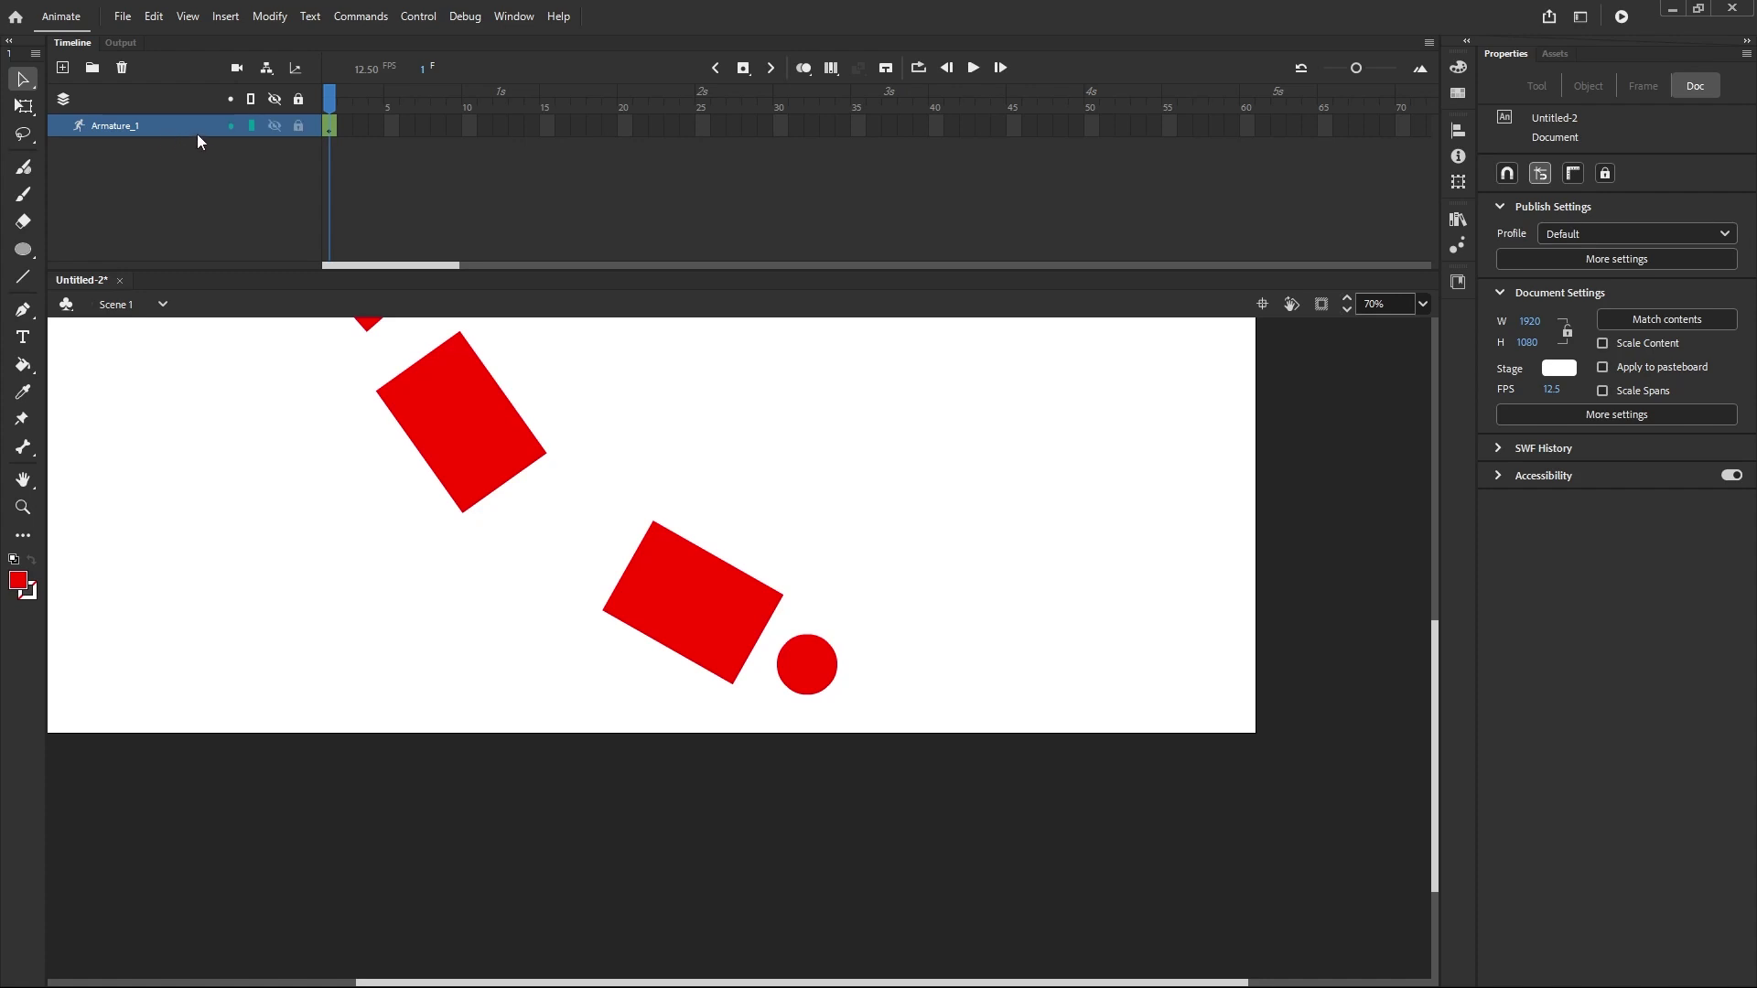
Step: Test the new bone by swinging the circle upward so the end rectangle rotates with it
drag(821, 675, 856, 585)
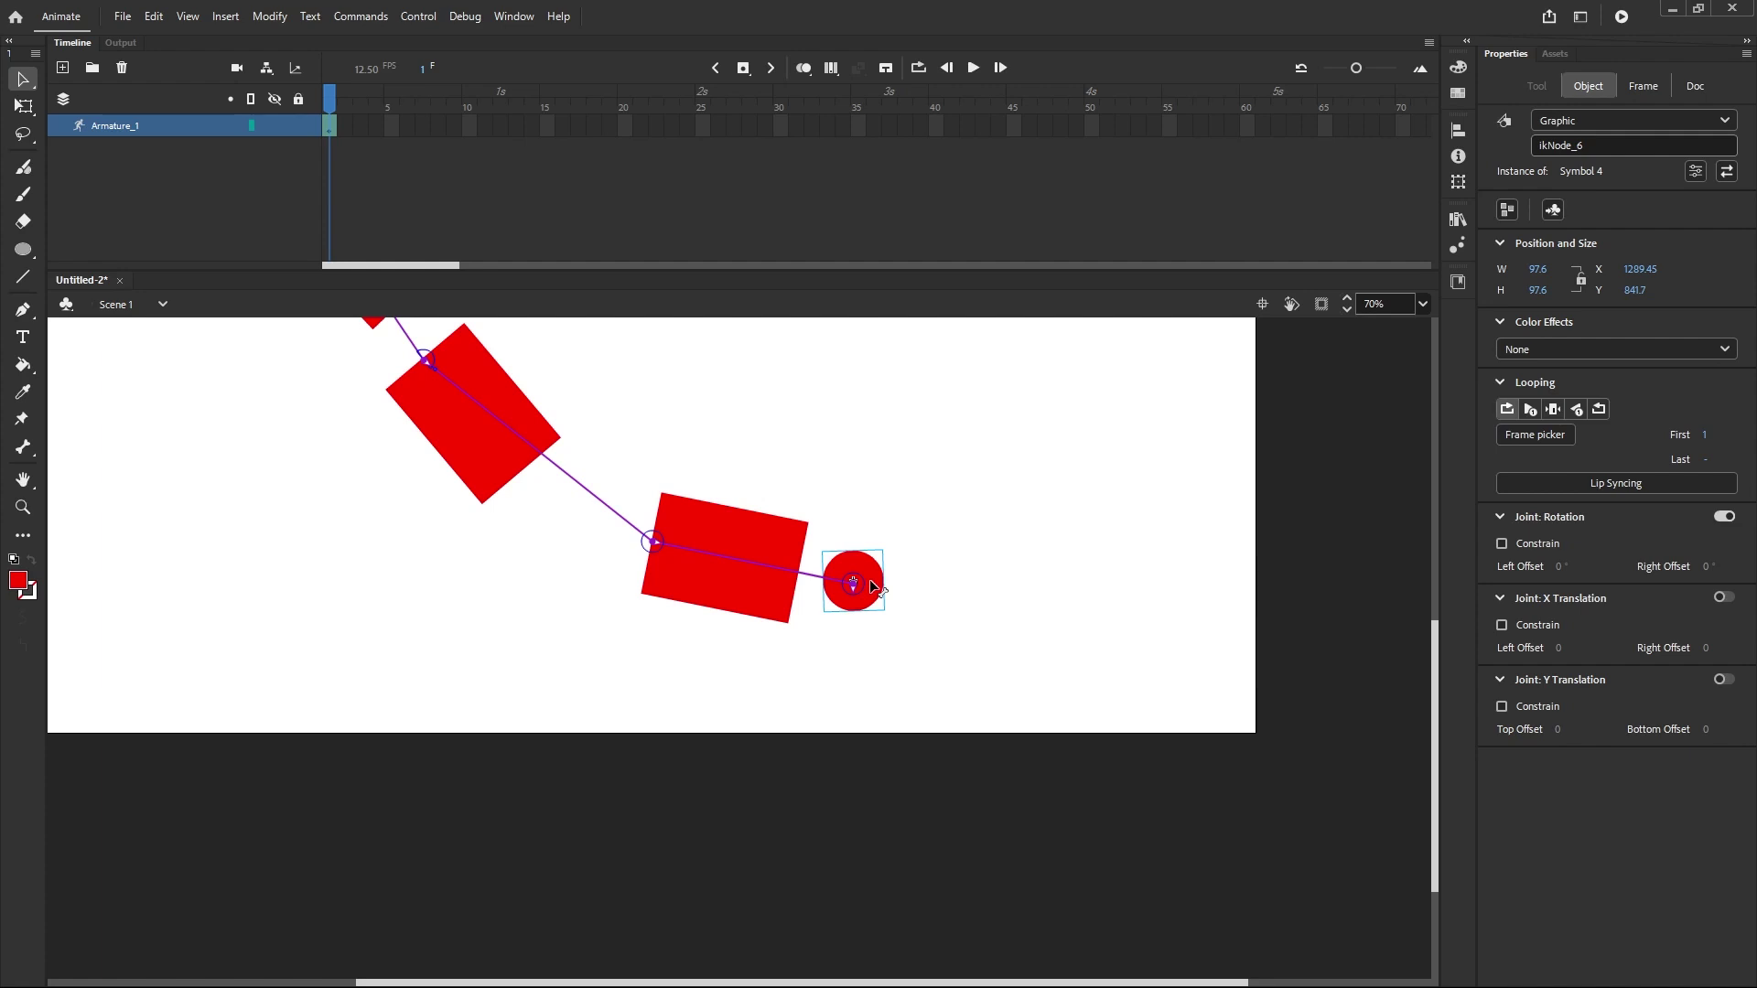
scroll(865, 594, down, 2)
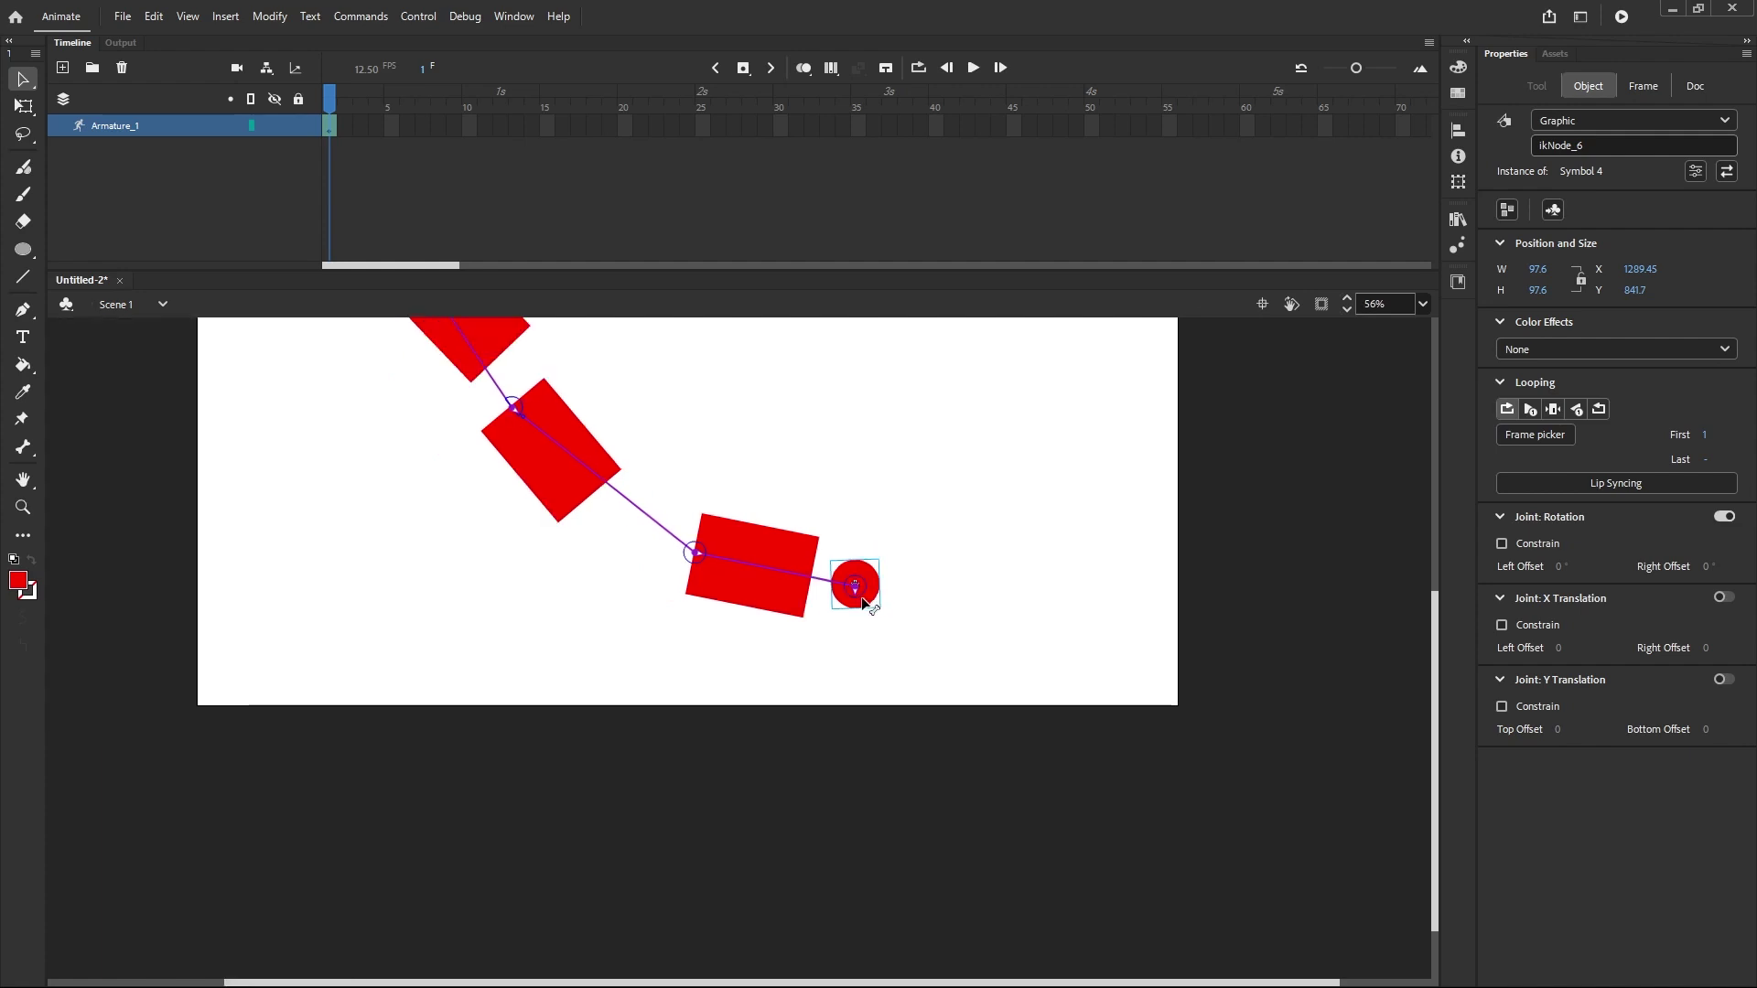
scroll(781, 565, up, 3)
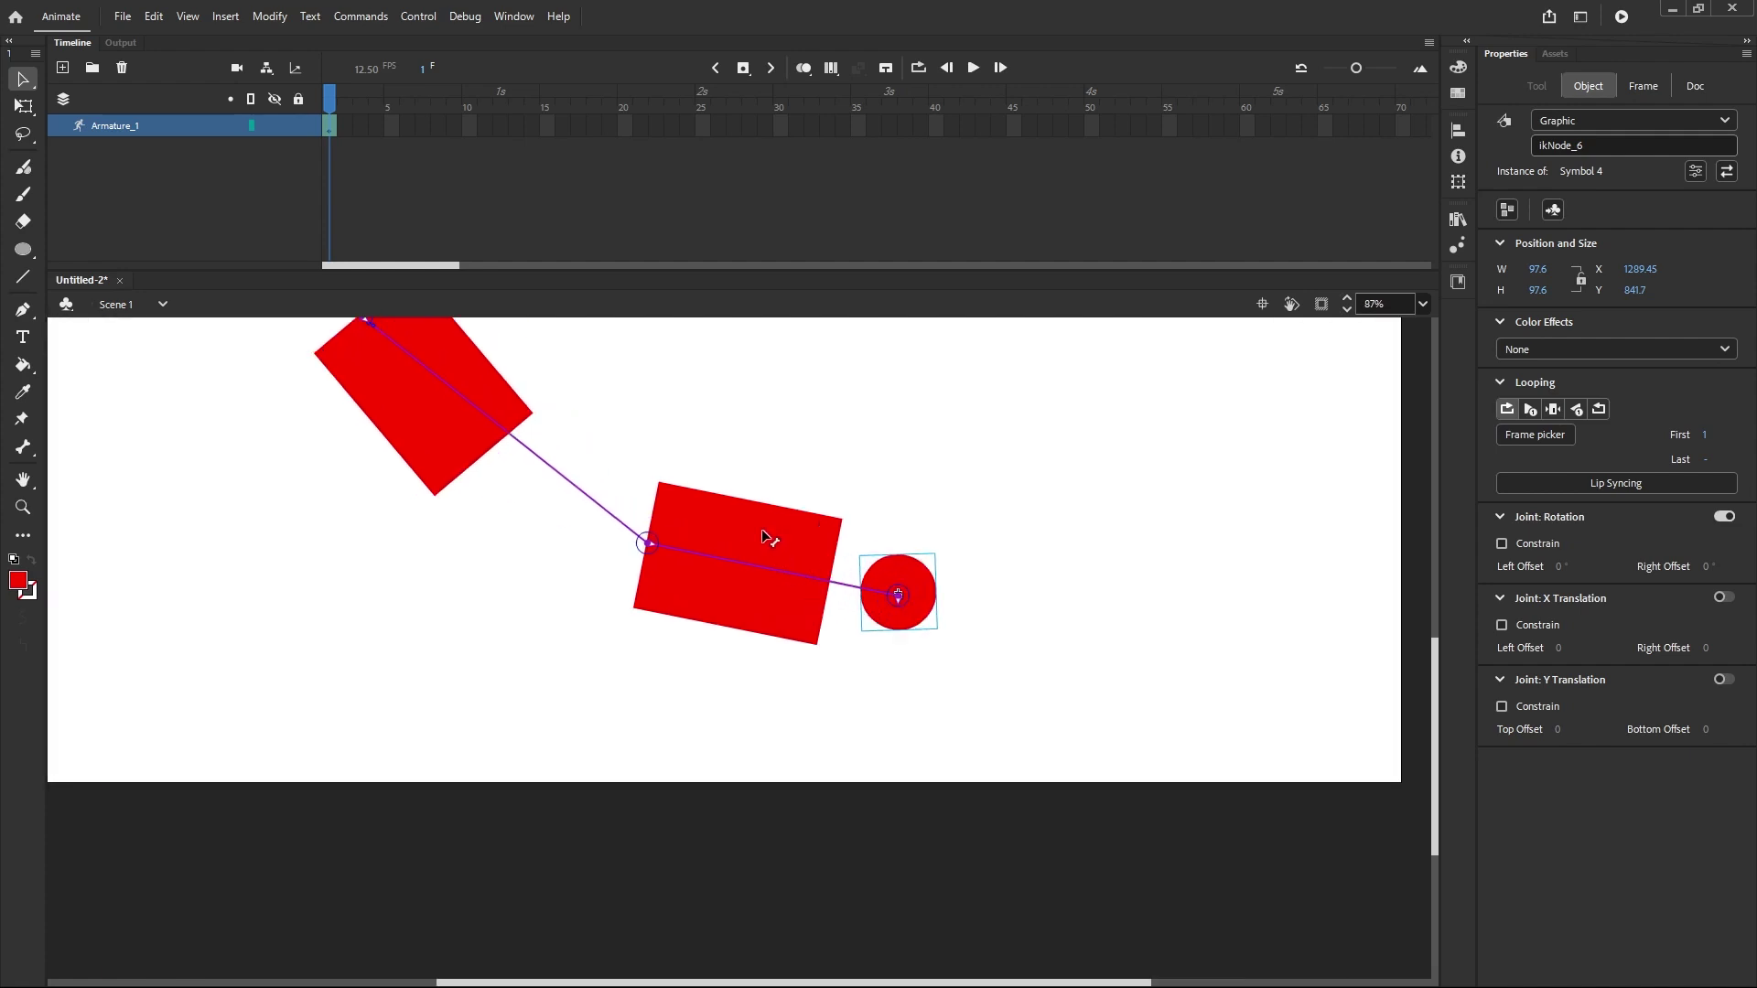
click(762, 532)
scroll(922, 622, up, 2)
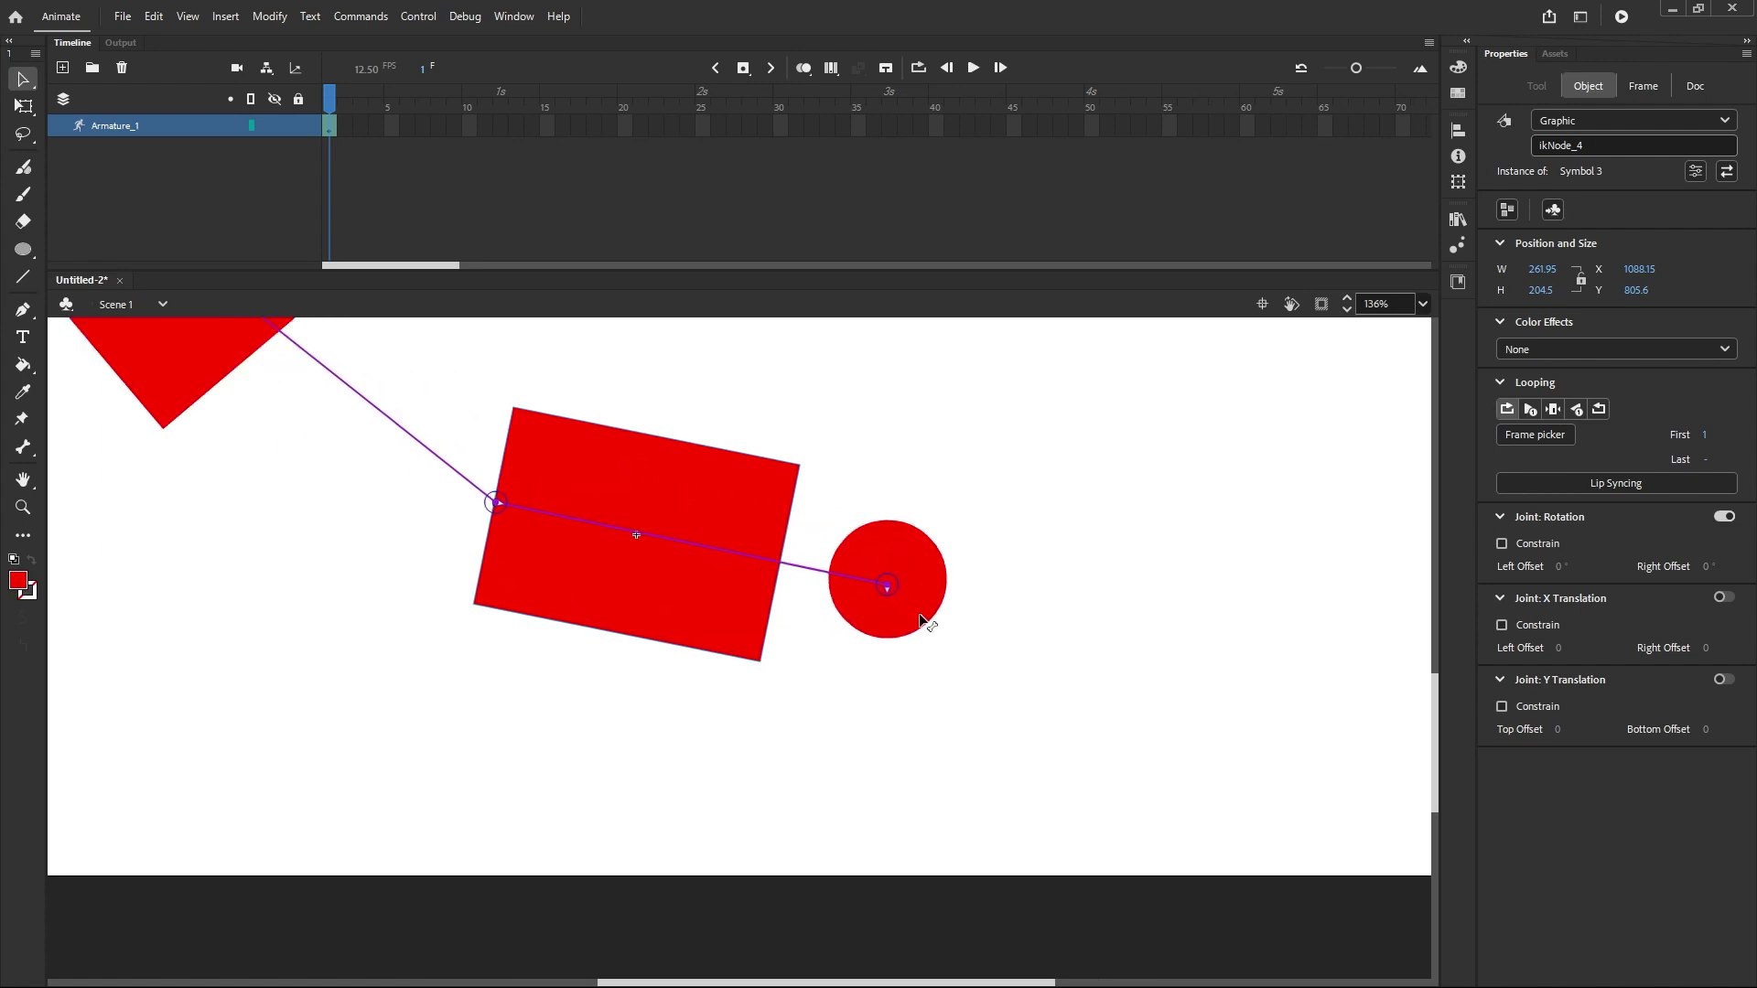
Step: Make the circle instance fully transparent with an Alpha color effect of 0%
click(960, 545)
click(907, 568)
click(1725, 349)
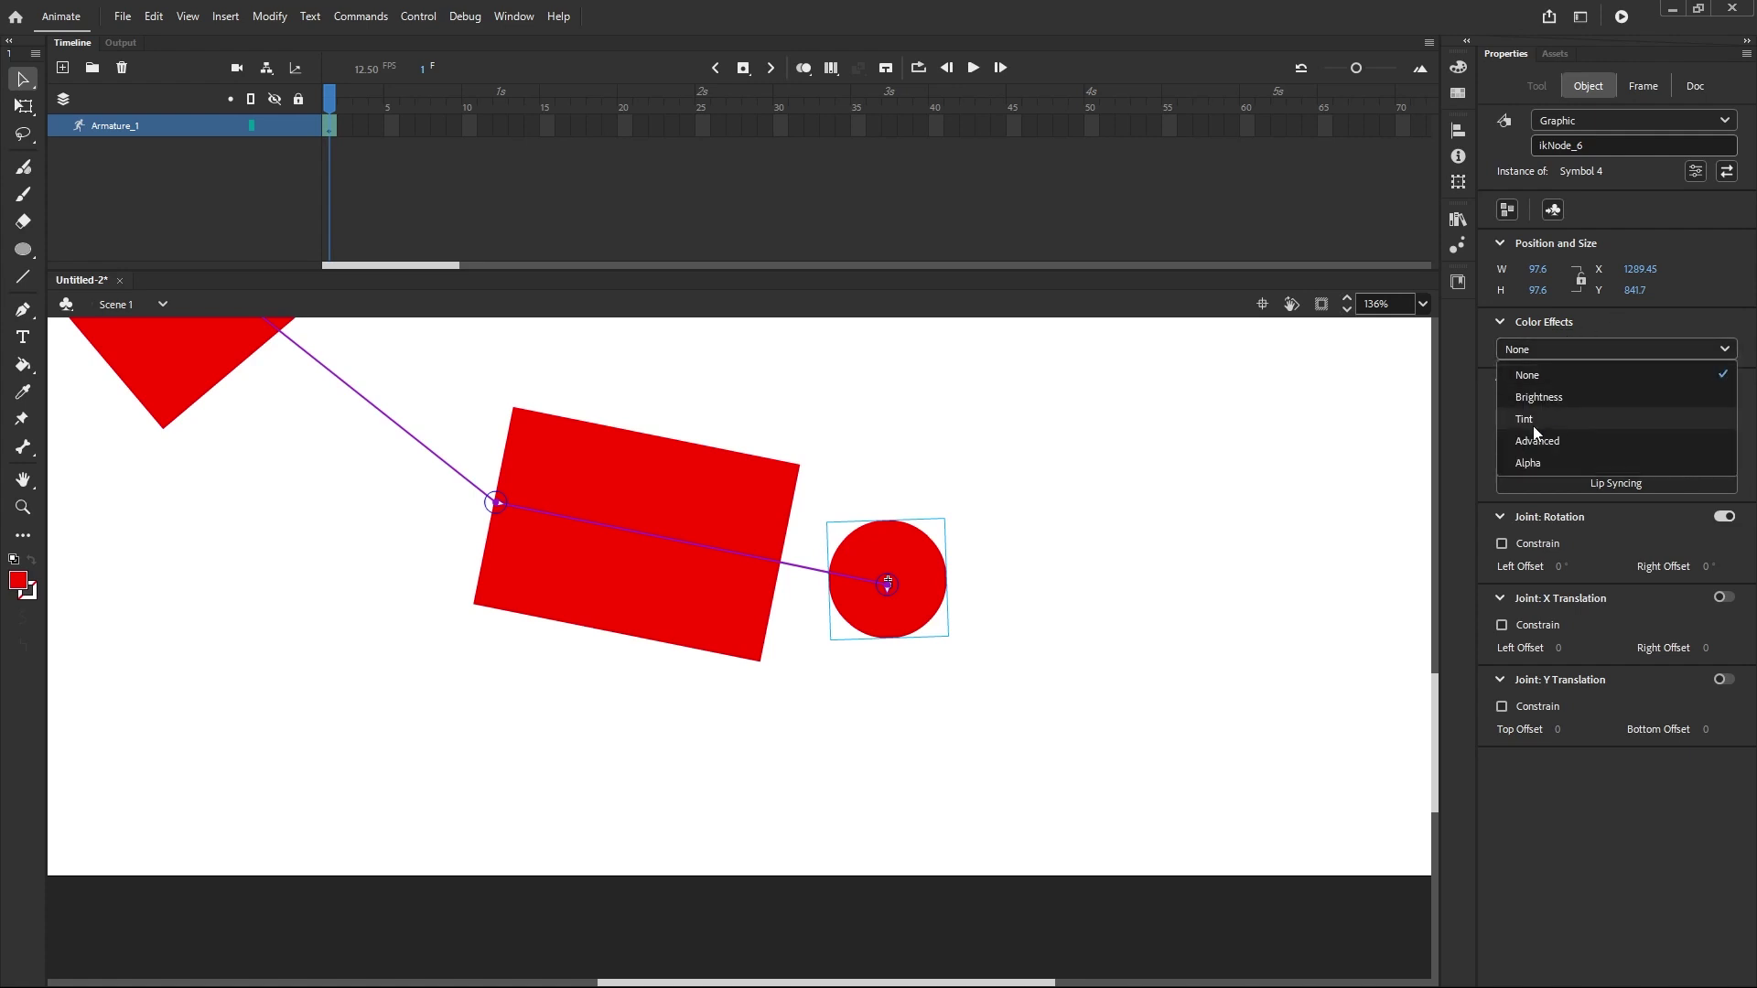
click(1525, 464)
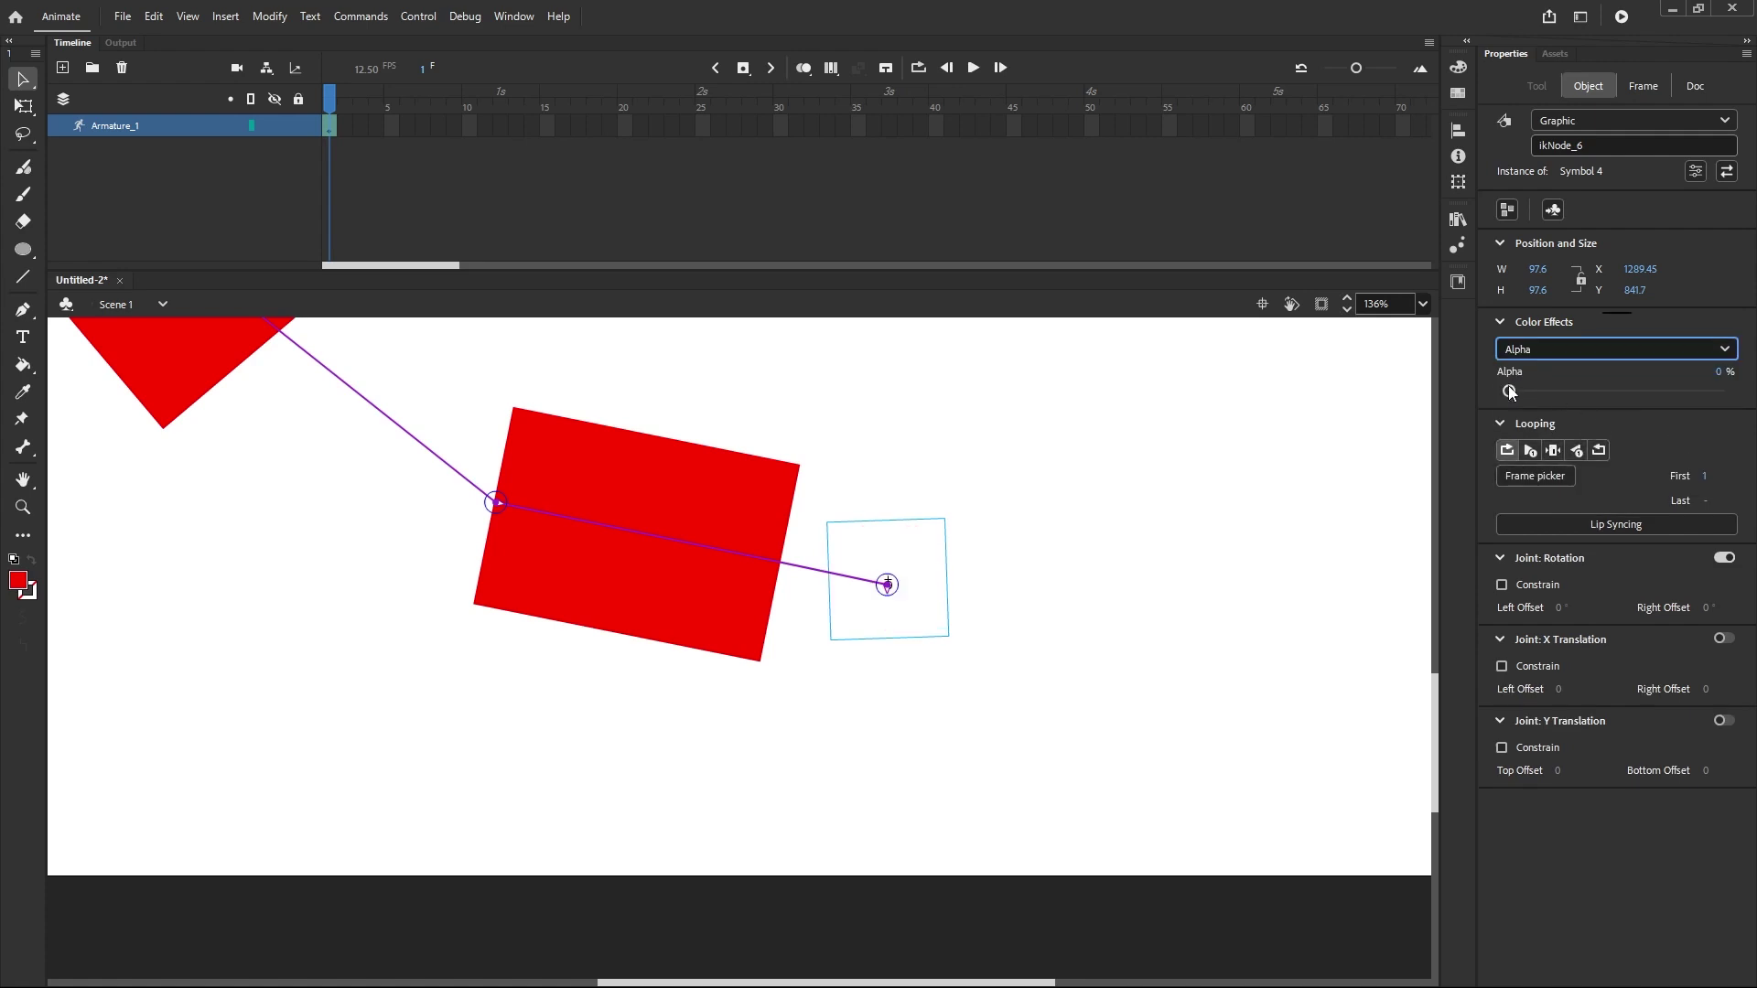
drag(1508, 391, 1414, 416)
click(804, 611)
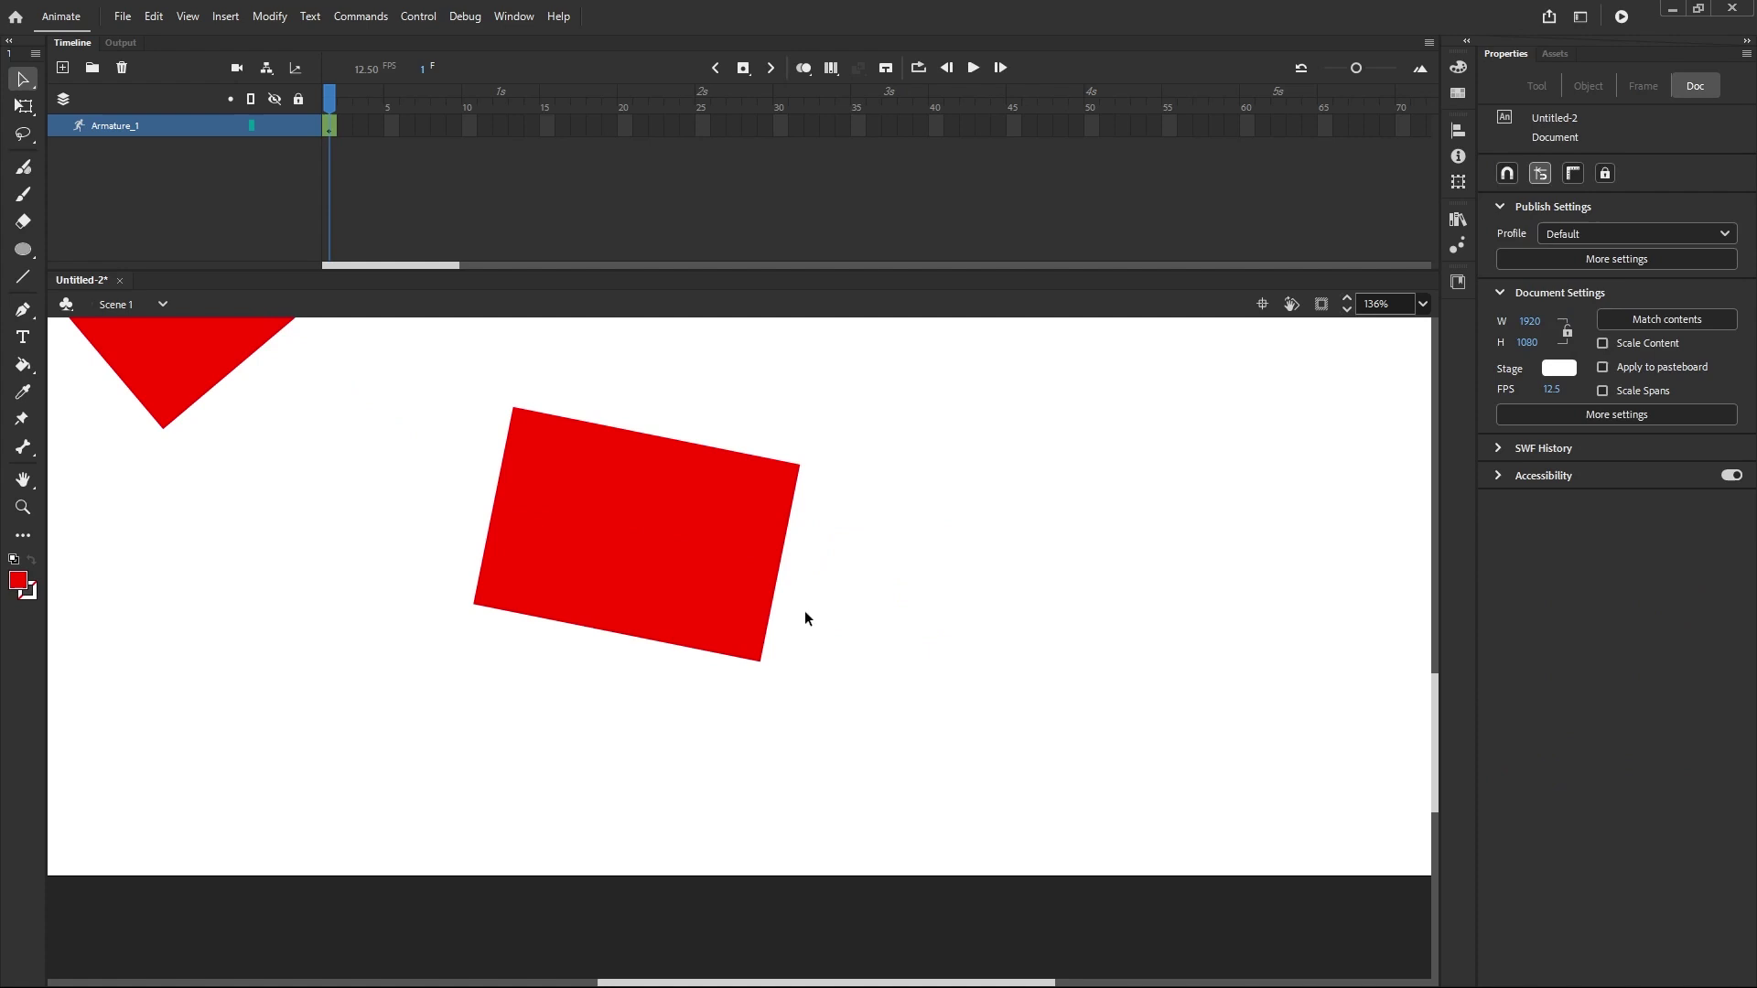
Step: Select the transparent circle and move it slightly to test posing the end rectangle with it
click(898, 607)
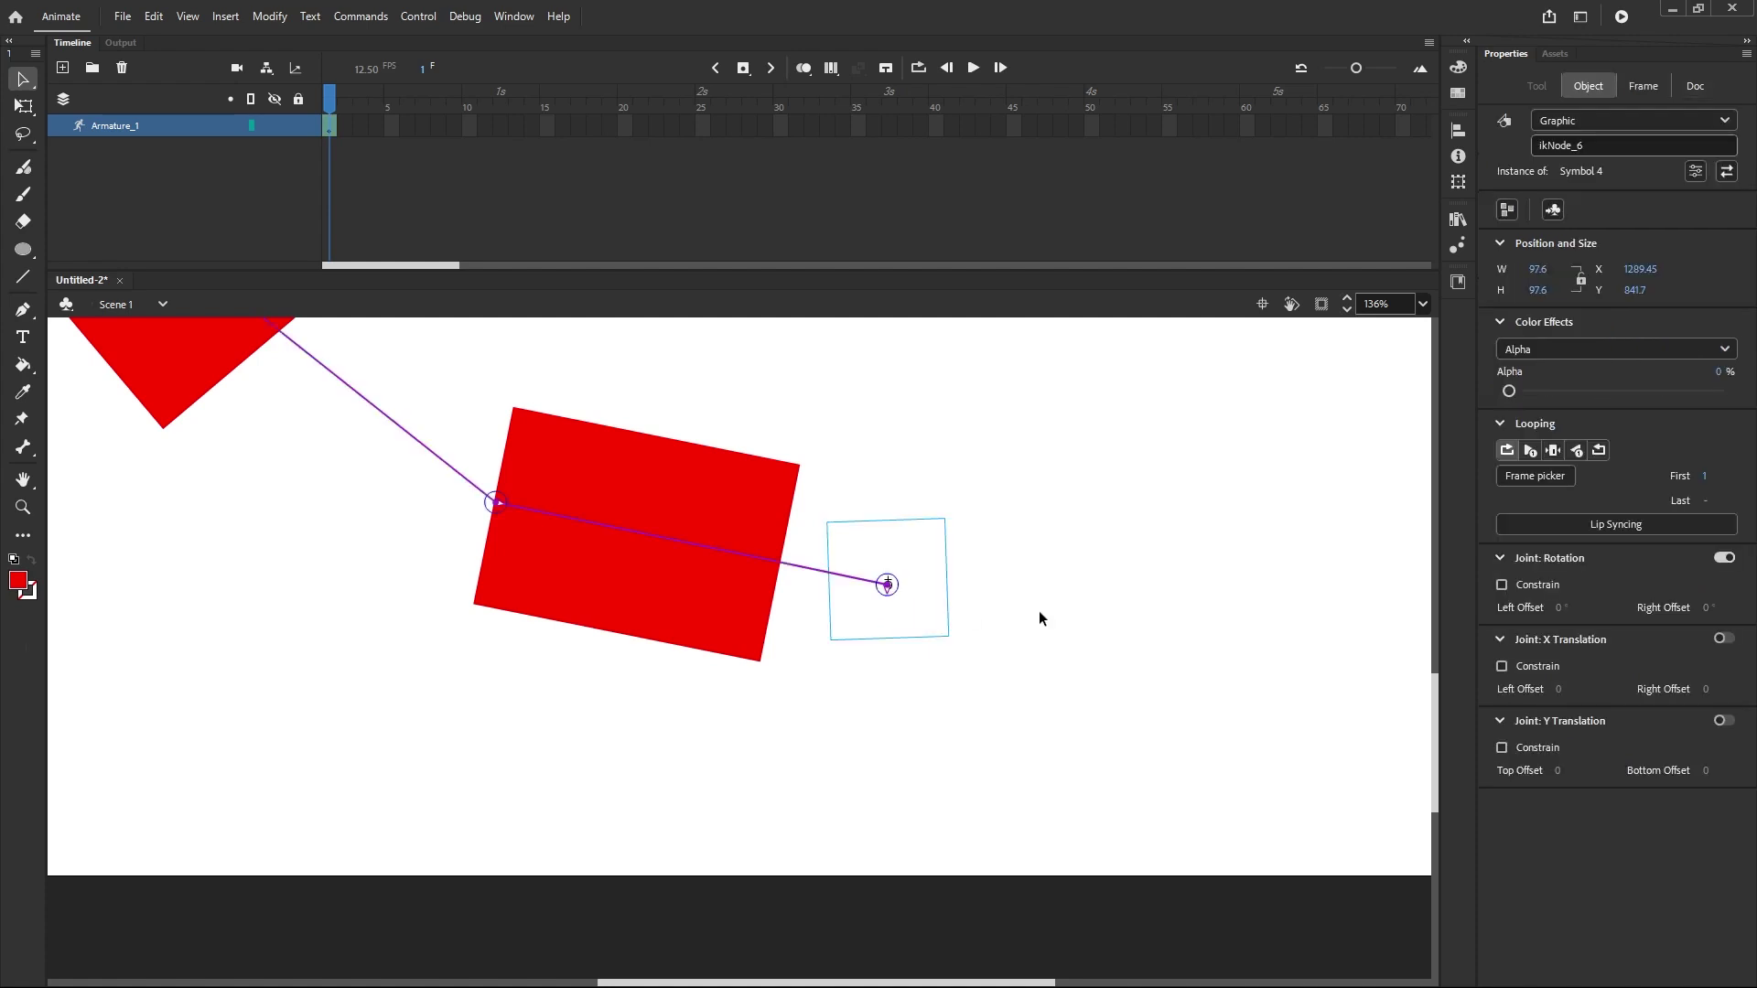
click(1040, 613)
click(904, 615)
mouse_move(904, 614)
mouse_down()
mouse_move(674, 800)
mouse_move(901, 604)
mouse_up()
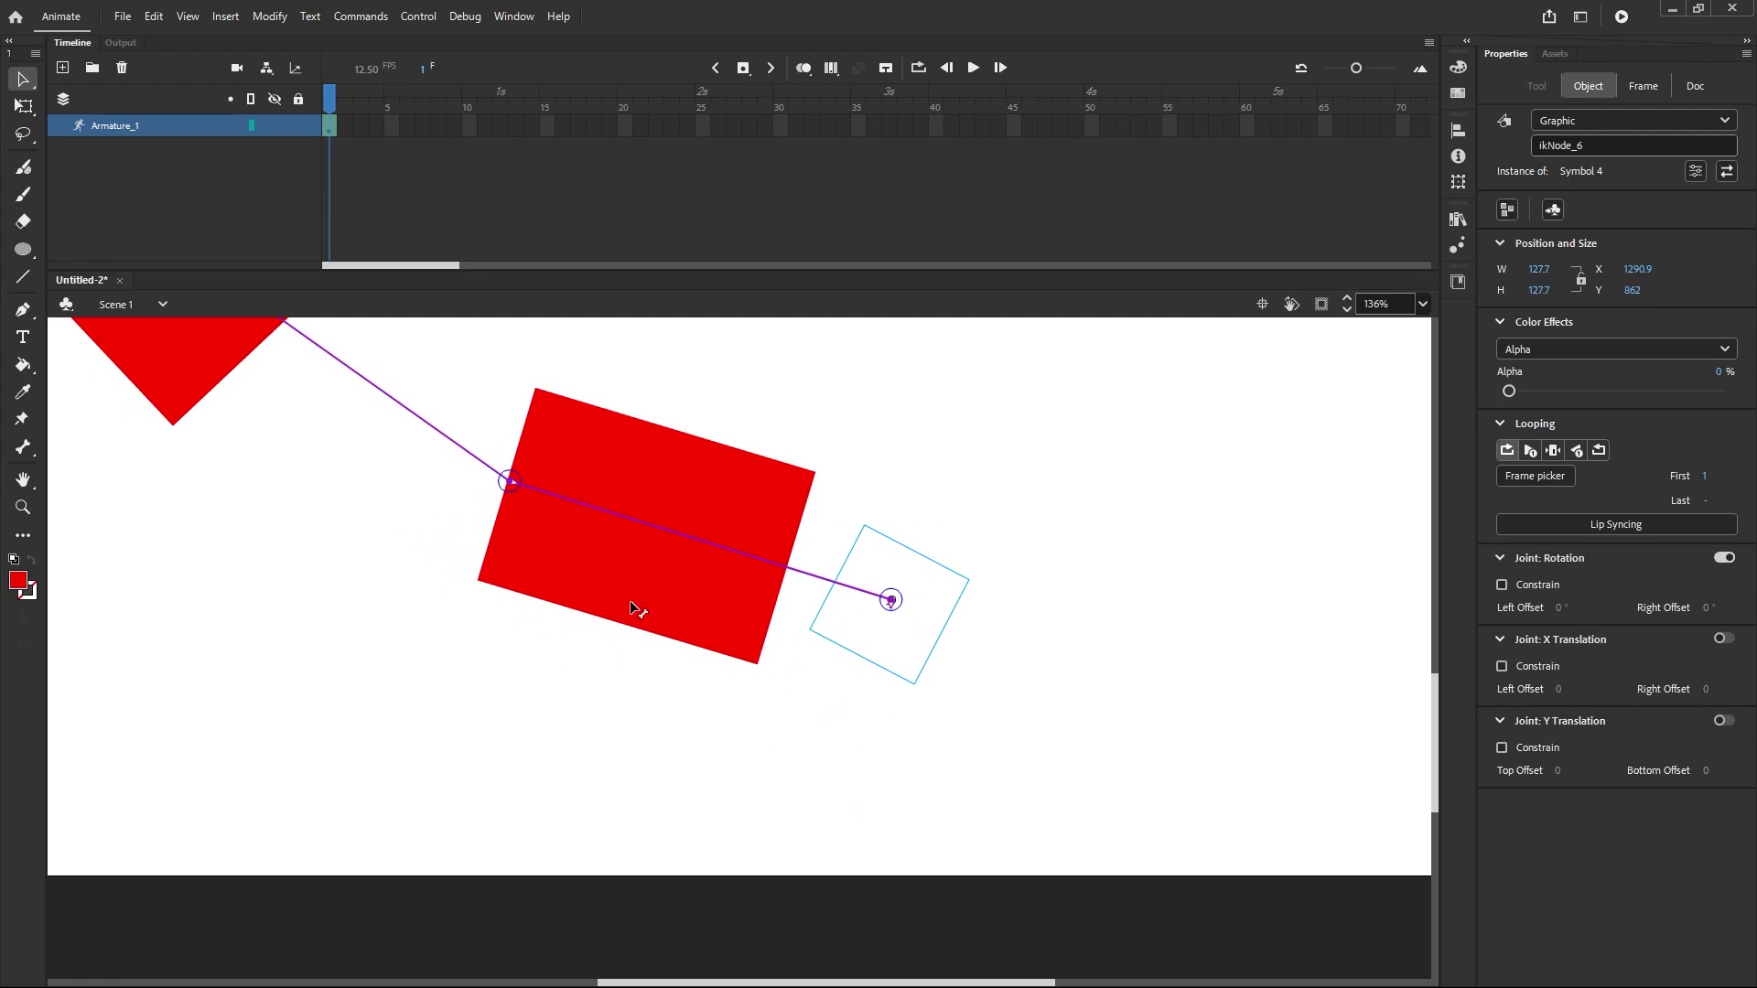
Step: Constrain the rotation of the bone inside the end rectangle, with left offset -102° and right offset 61°
click(693, 541)
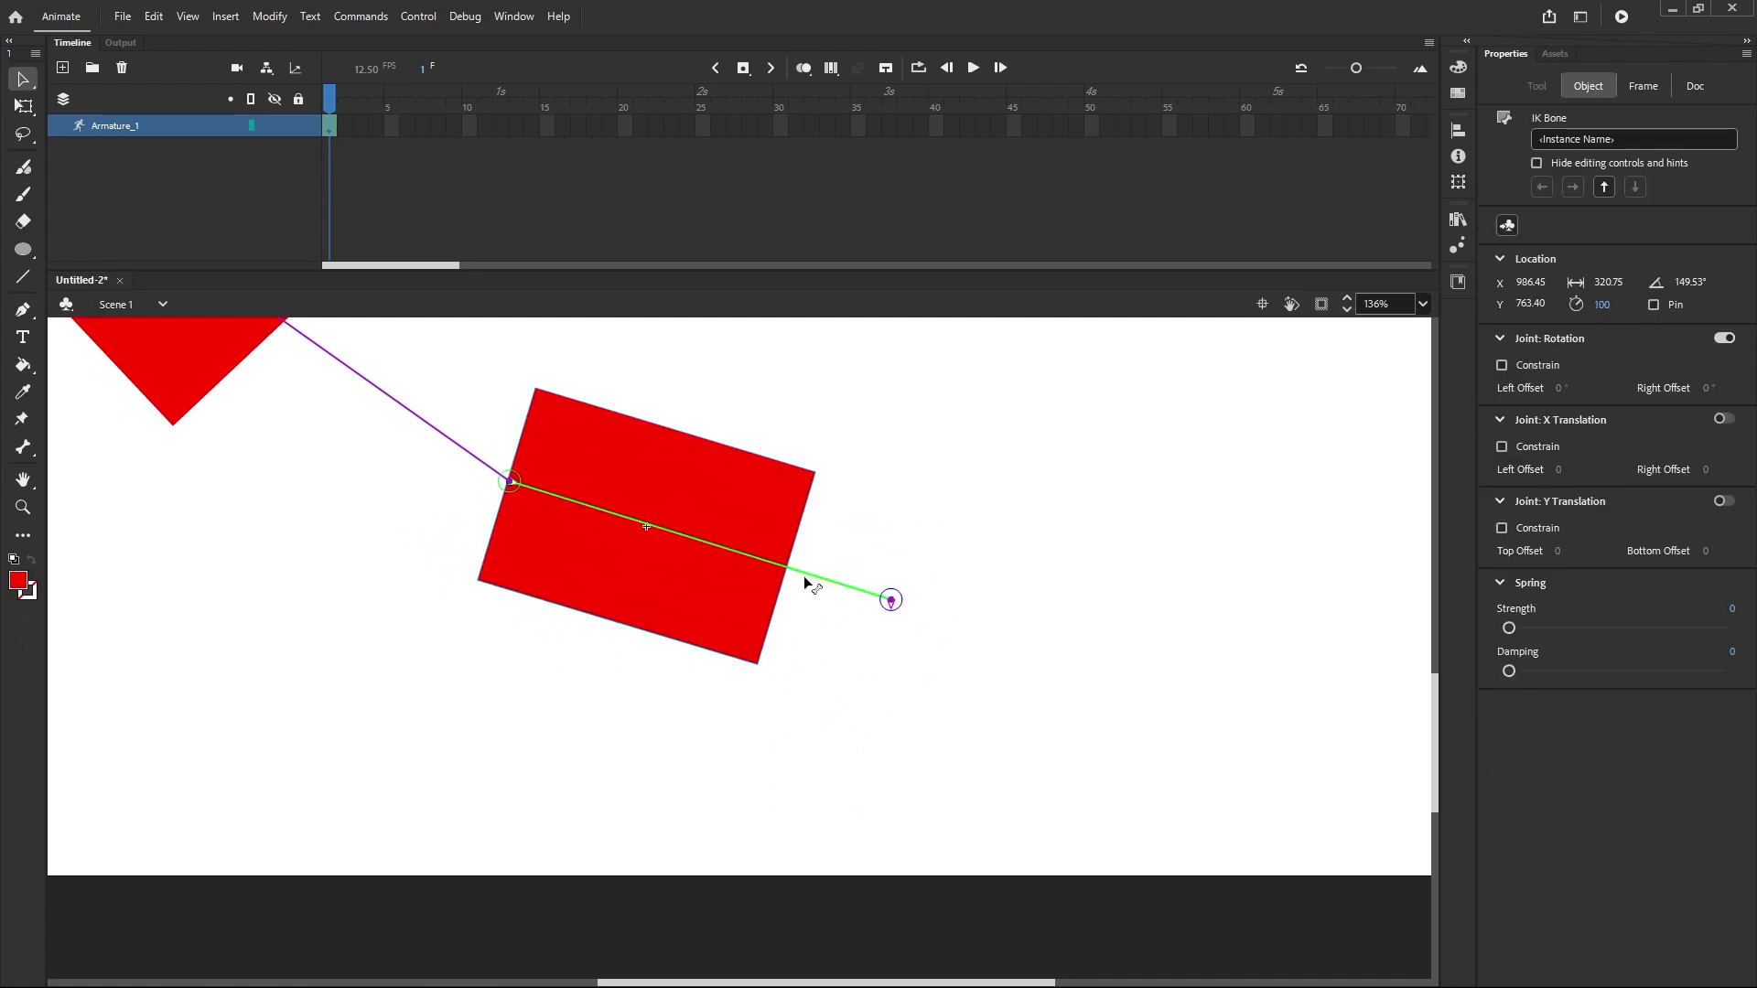
scroll(546, 469, up, 4)
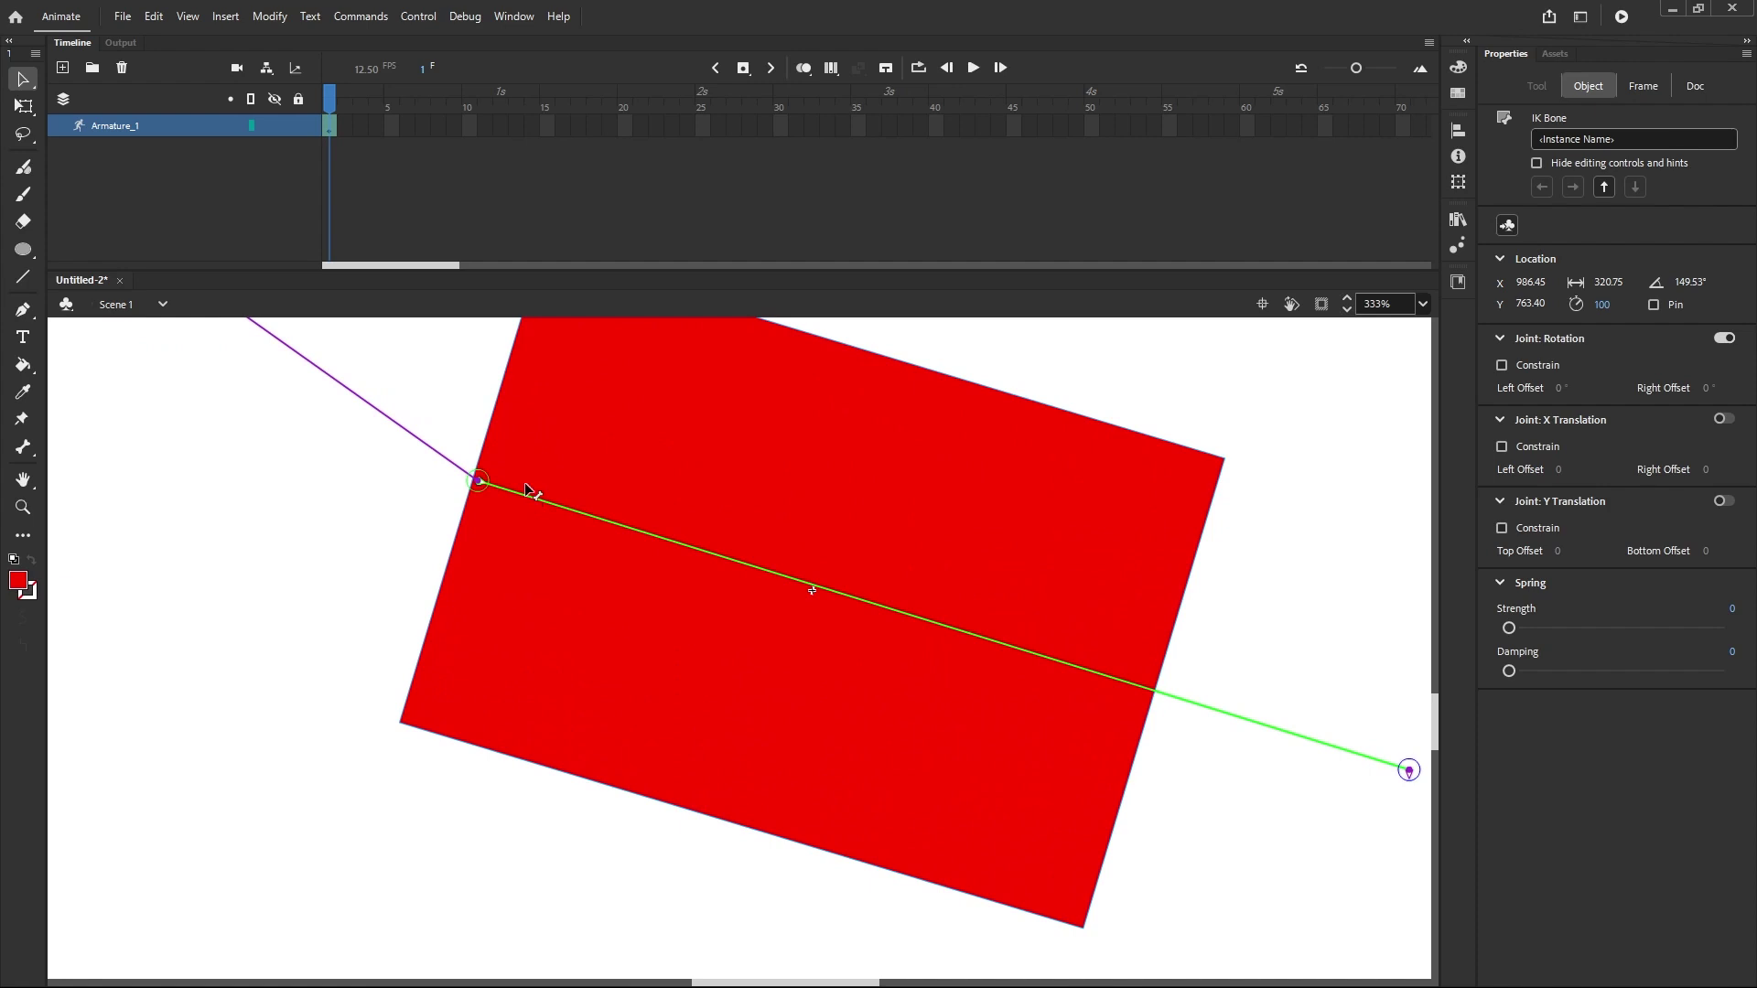
scroll(514, 485, up, 6)
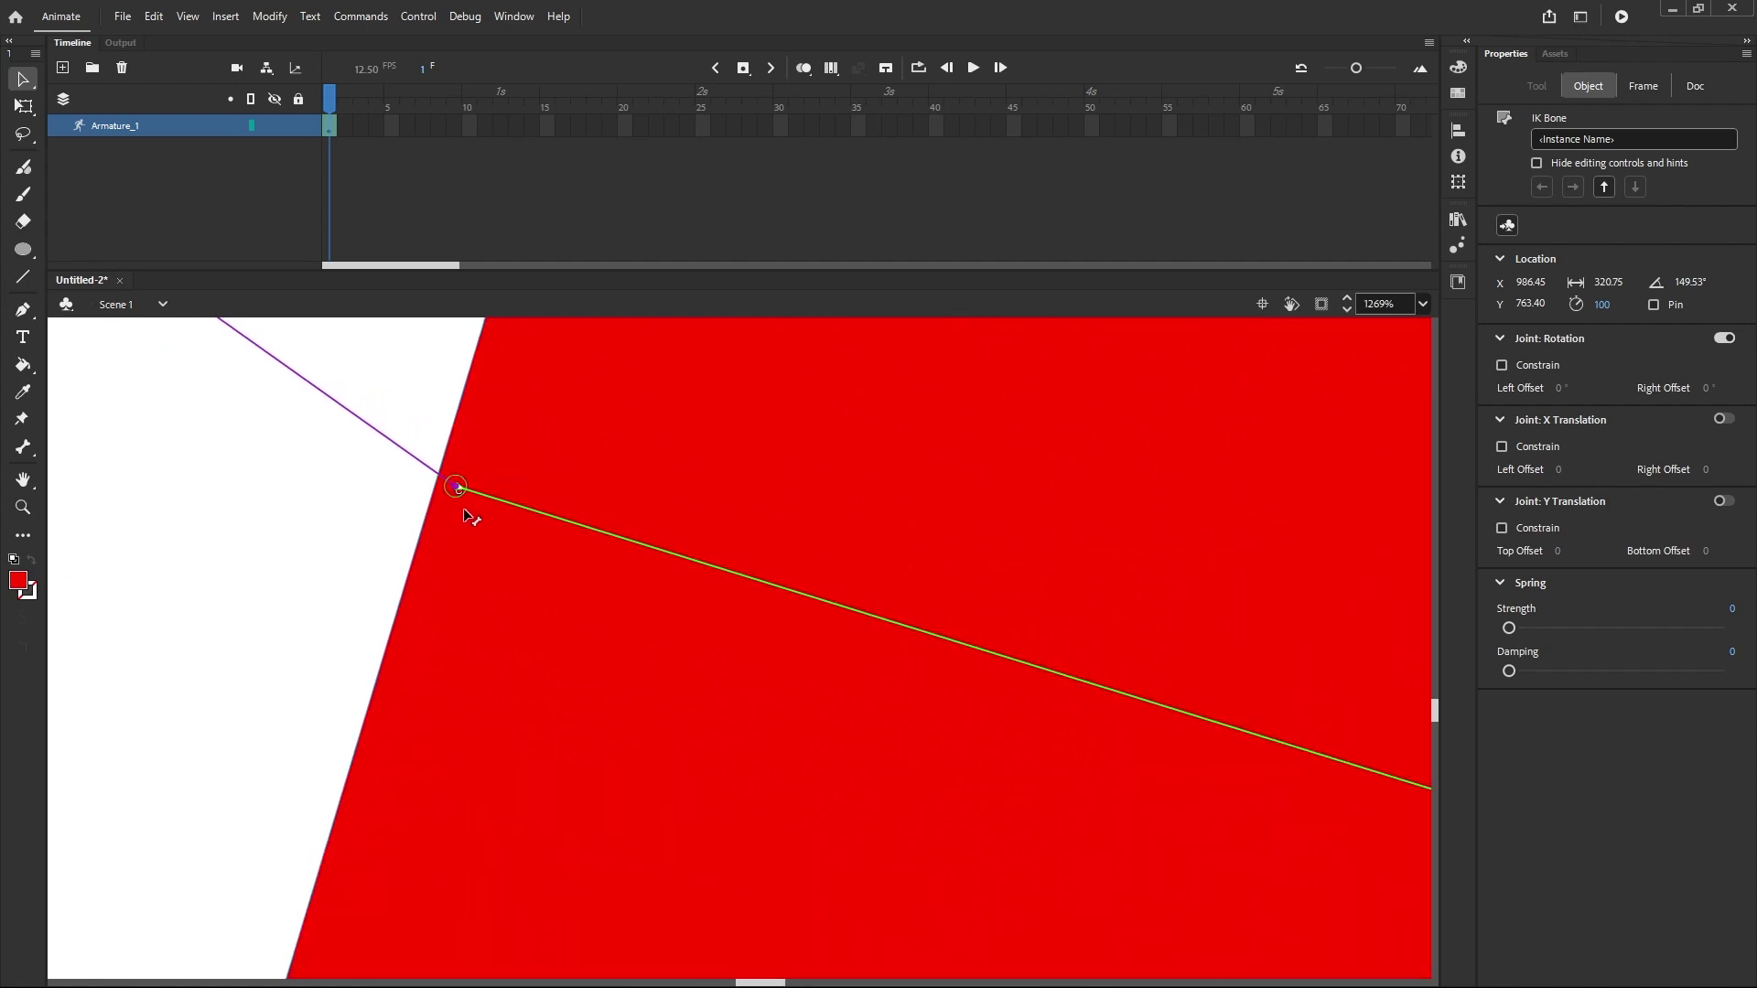
click(1502, 365)
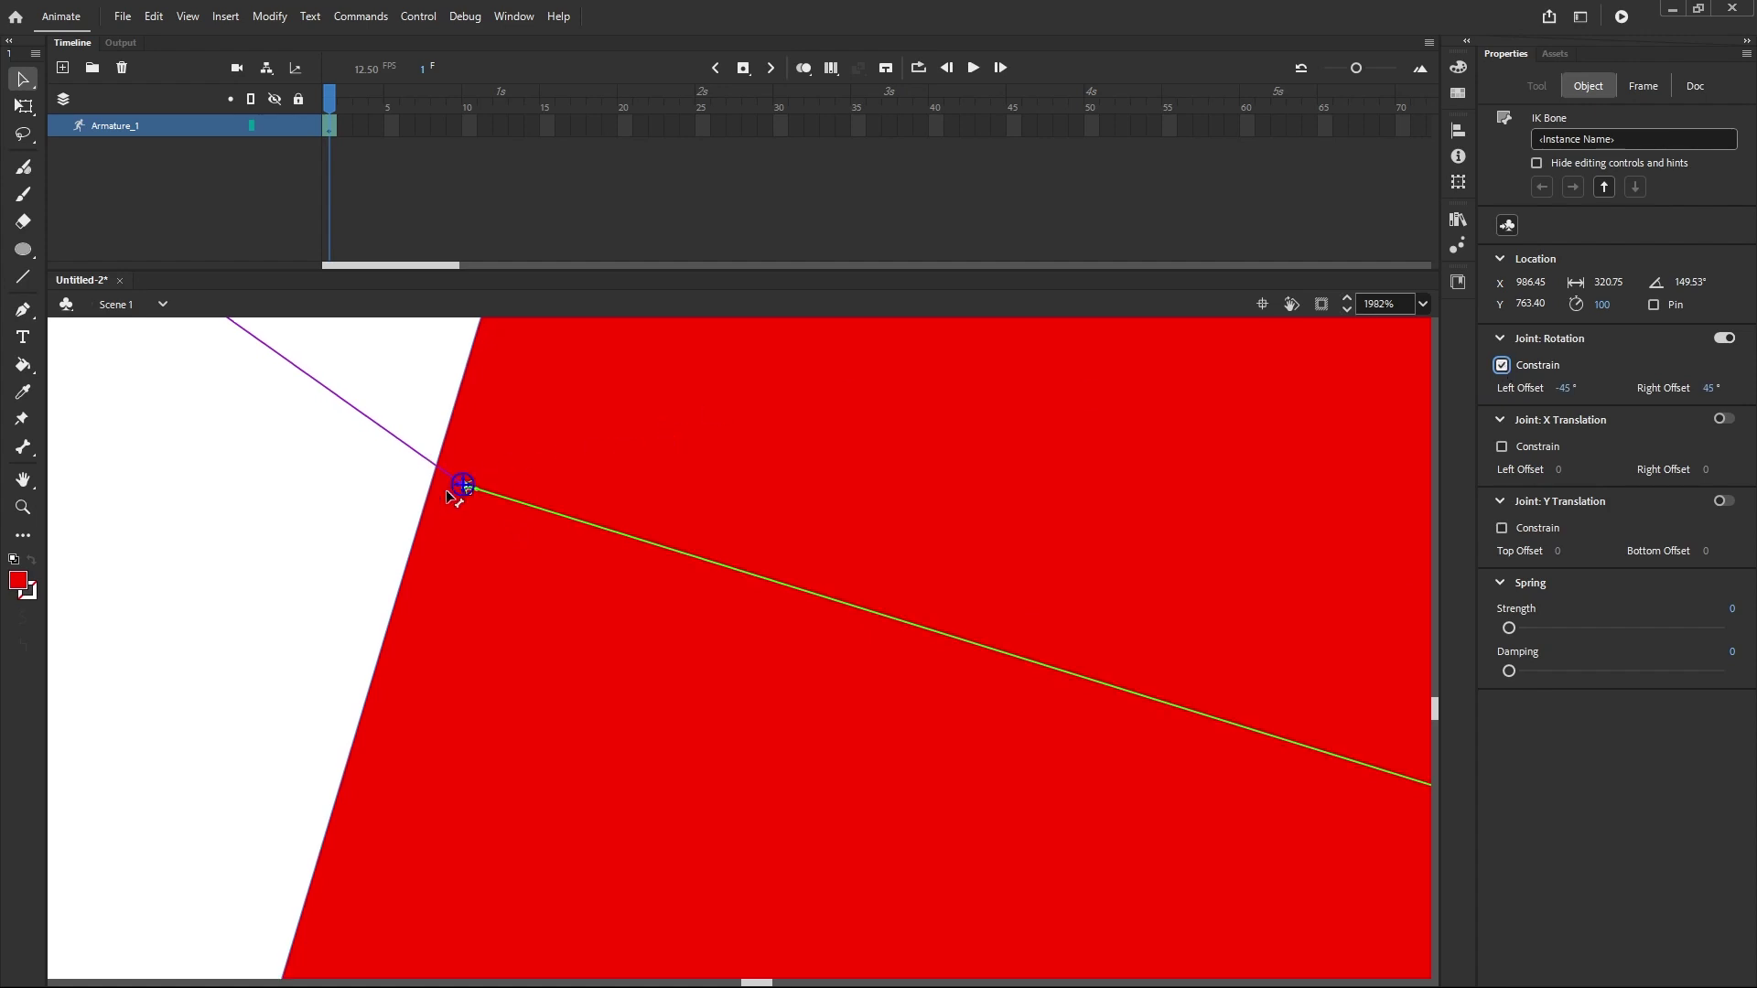
scroll(448, 494, up, 2)
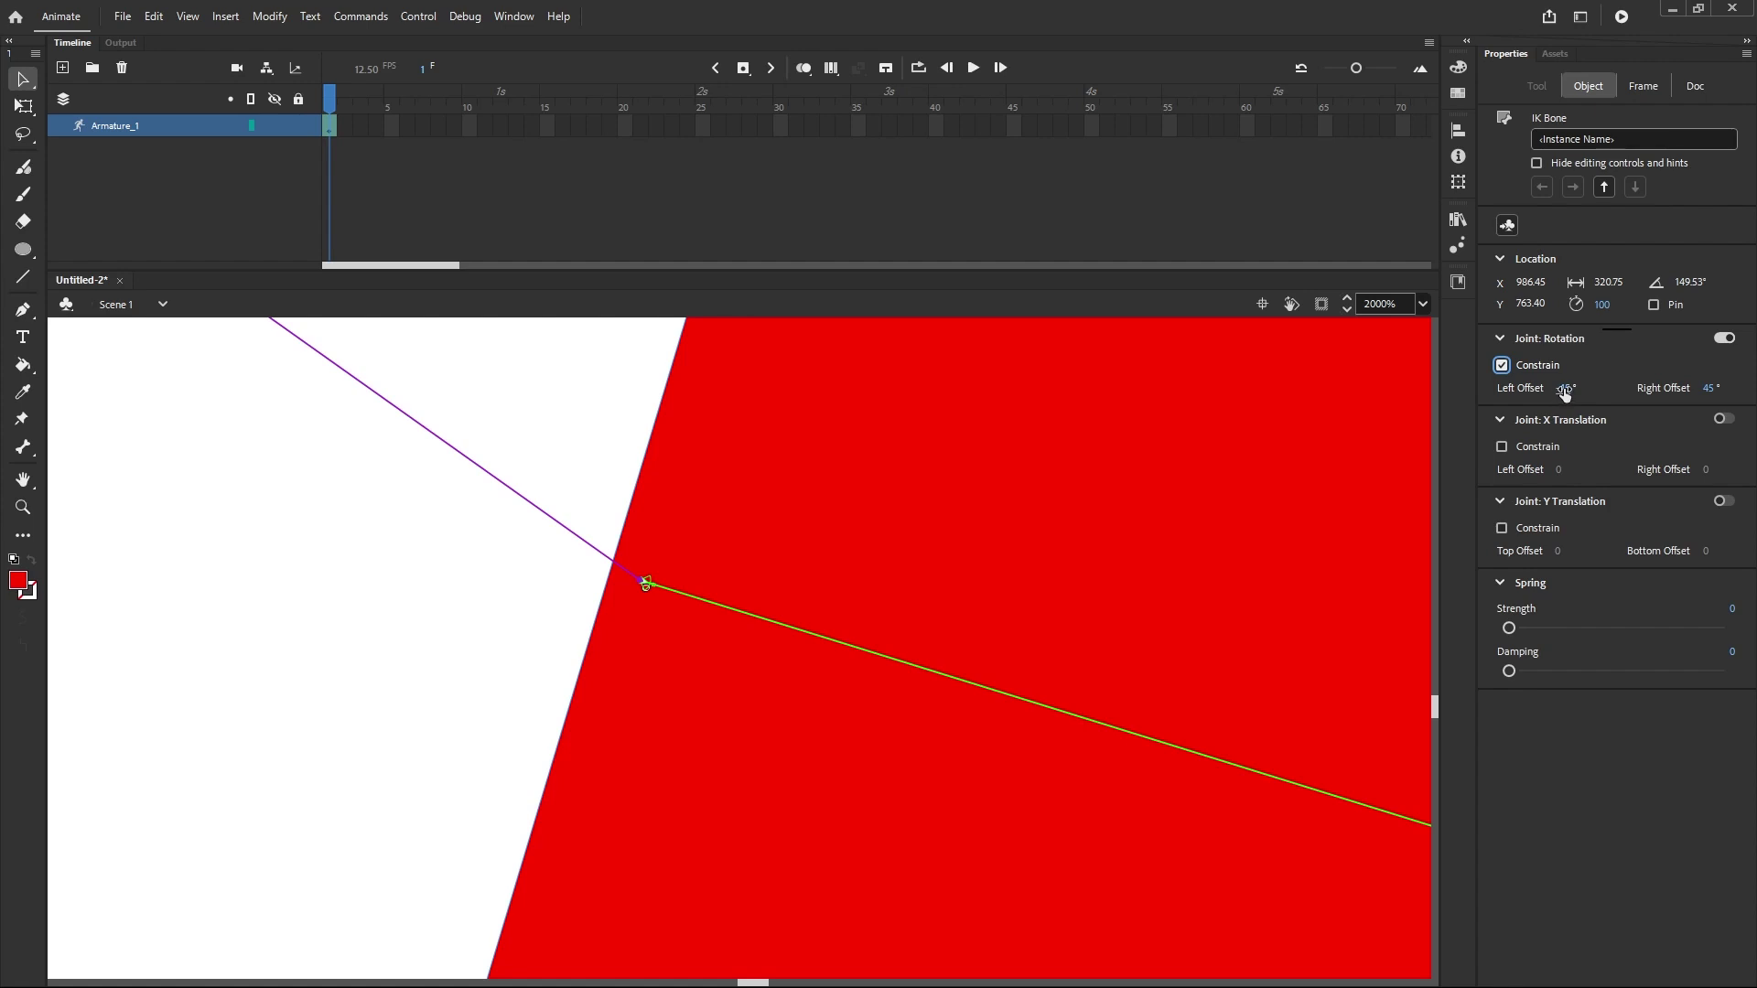
drag(1564, 389, 1436, 369)
drag(1710, 389, 1647, 388)
drag(1640, 388, 1726, 408)
drag(1566, 393, 1713, 485)
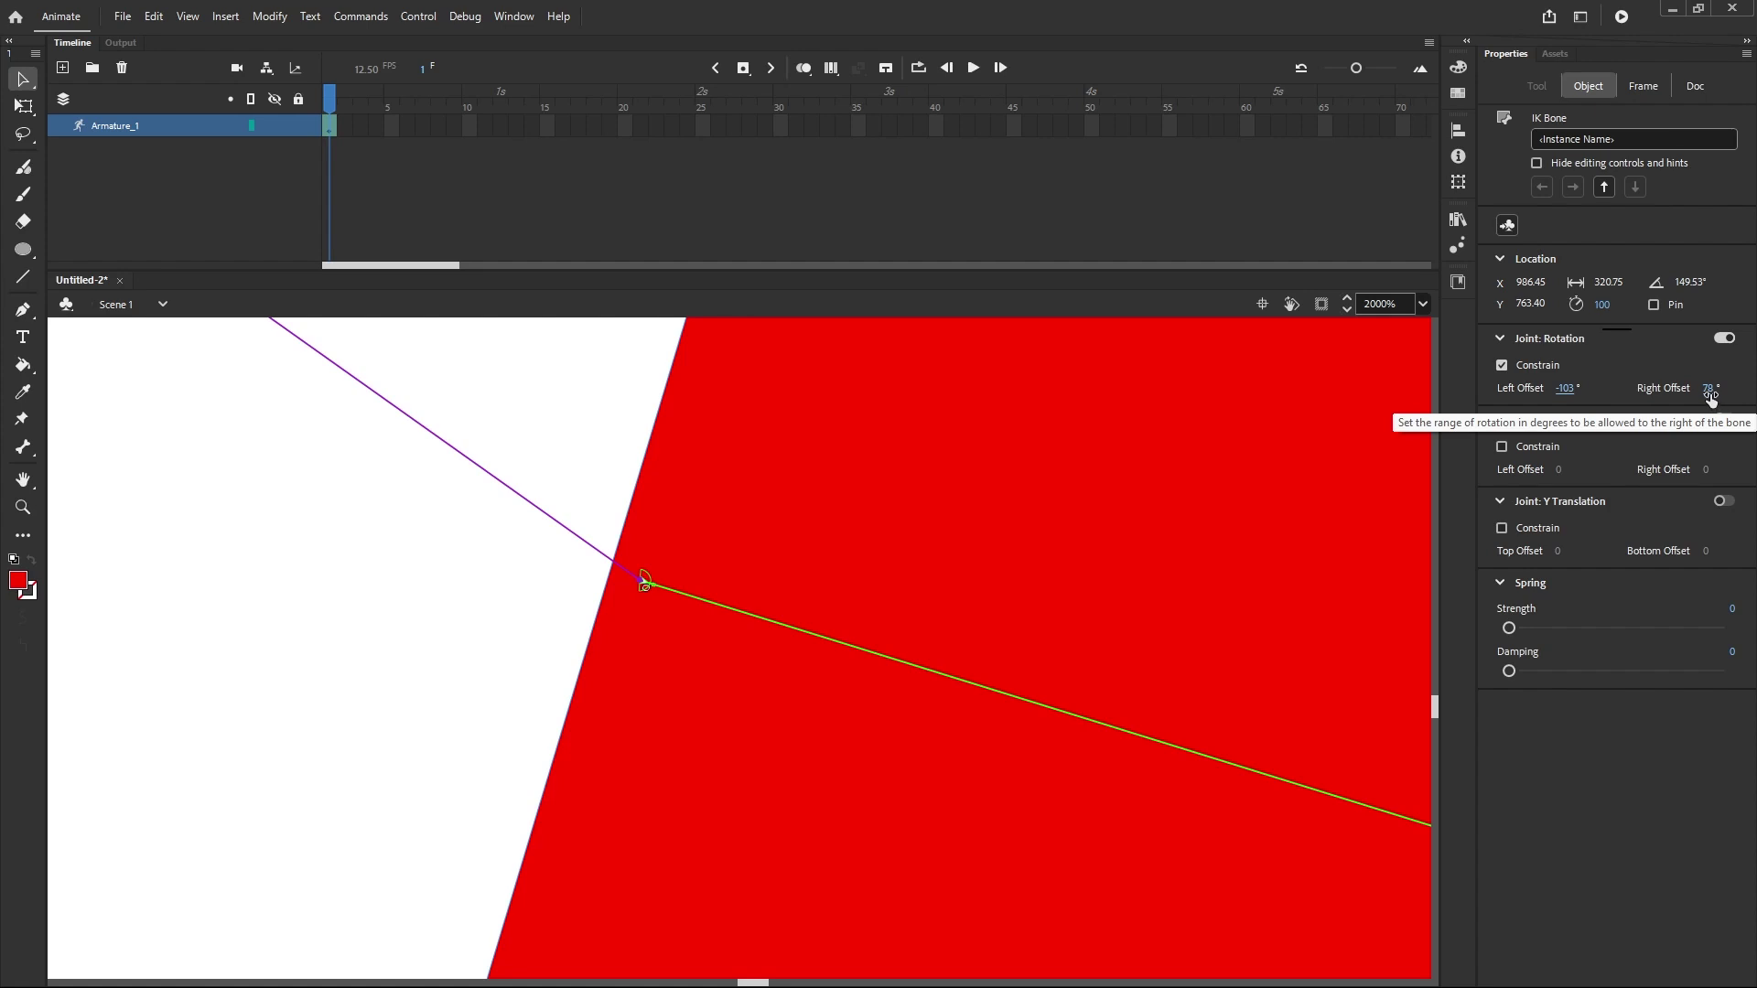
drag(1710, 396, 1684, 387)
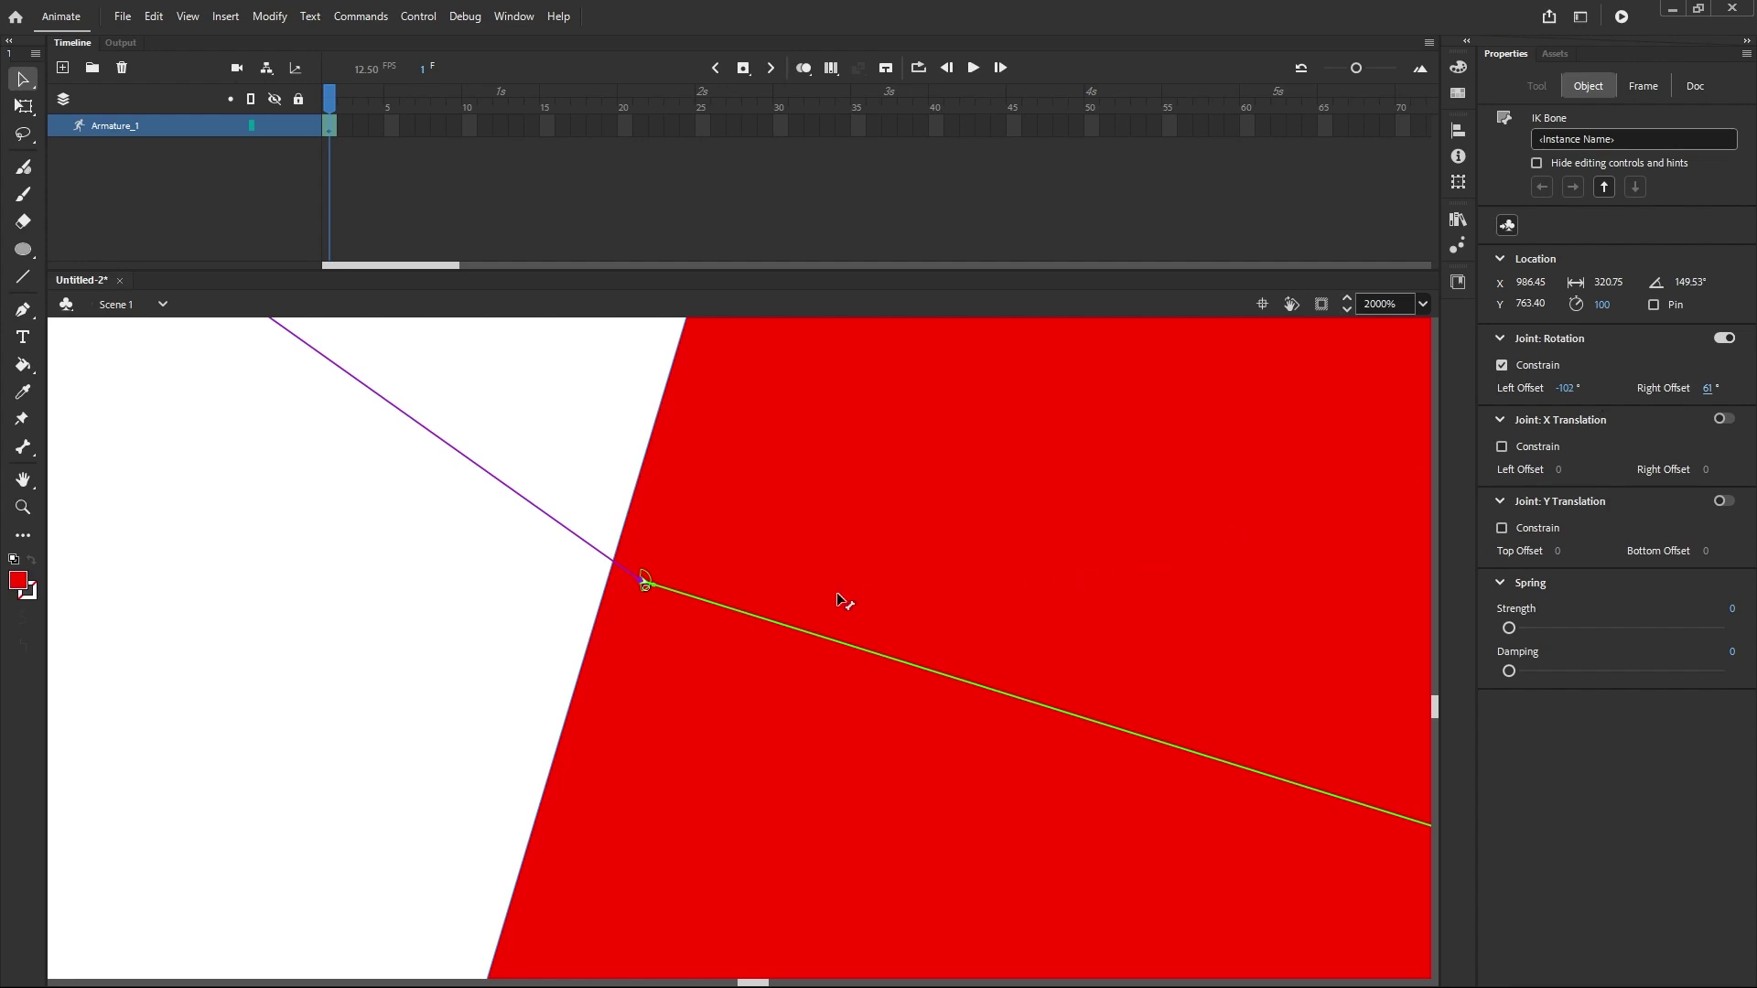
Step: Test the end rectangle's rotation limits by swinging the transparent handle down below the stage and back out to the right
scroll(501, 589, down, 8)
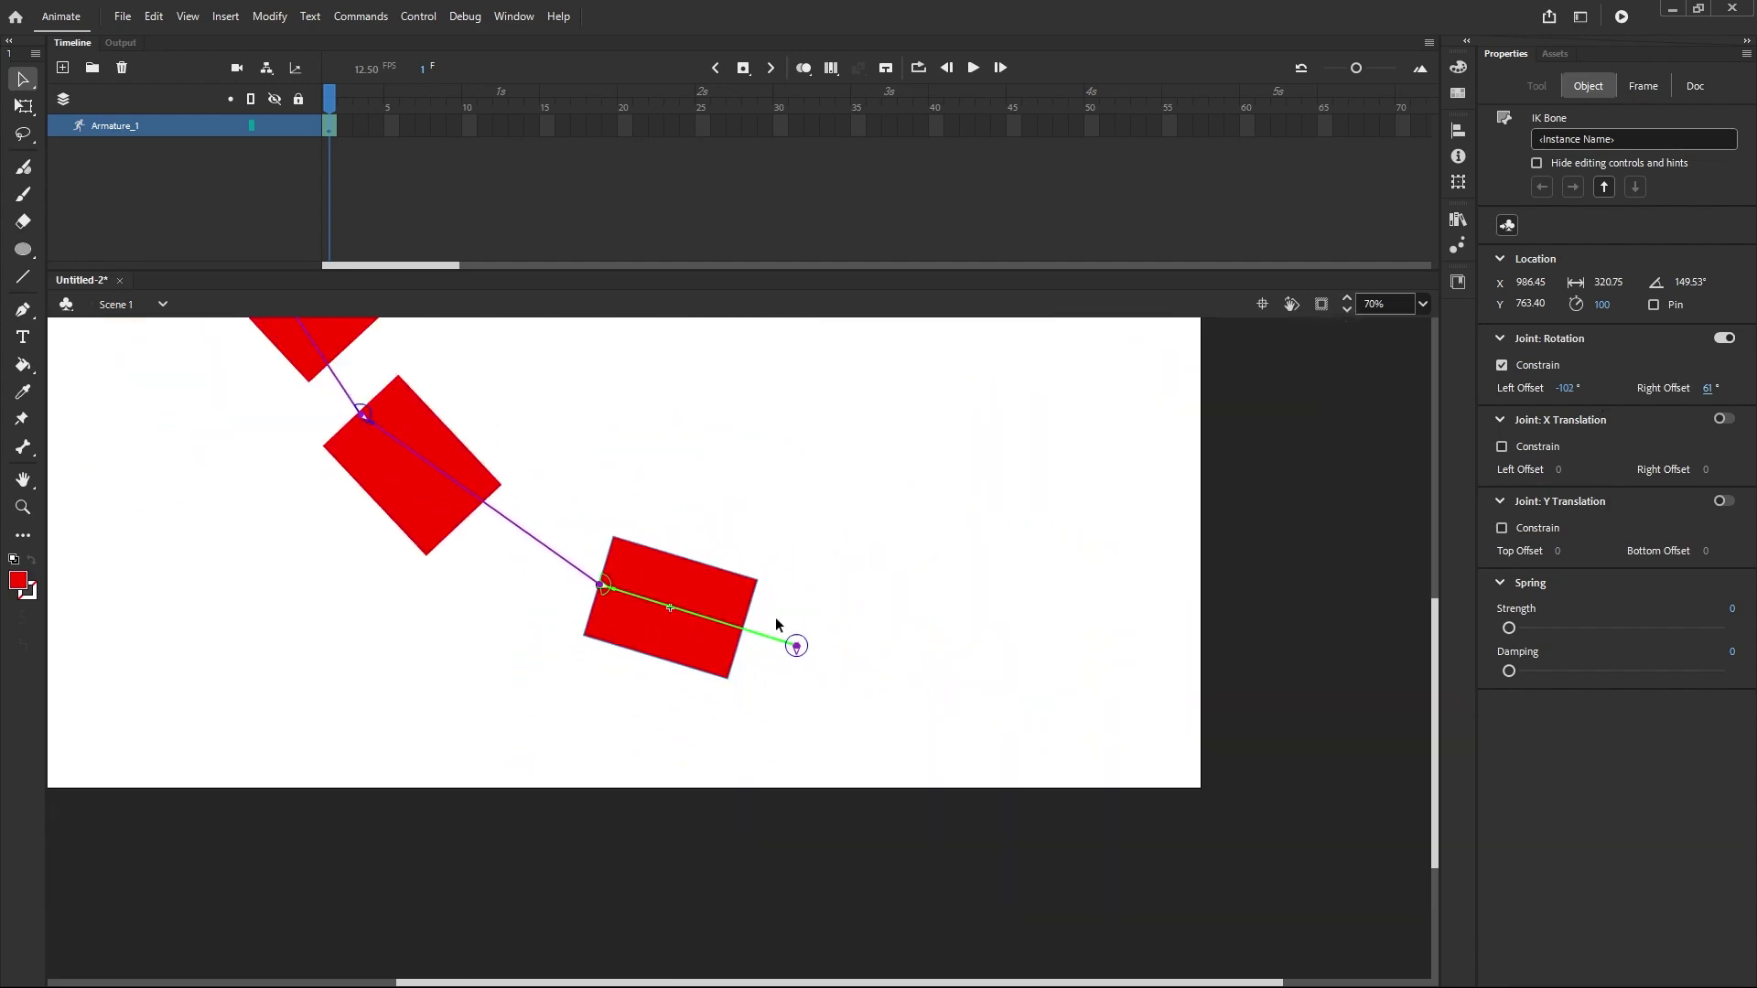
drag(797, 646, 561, 858)
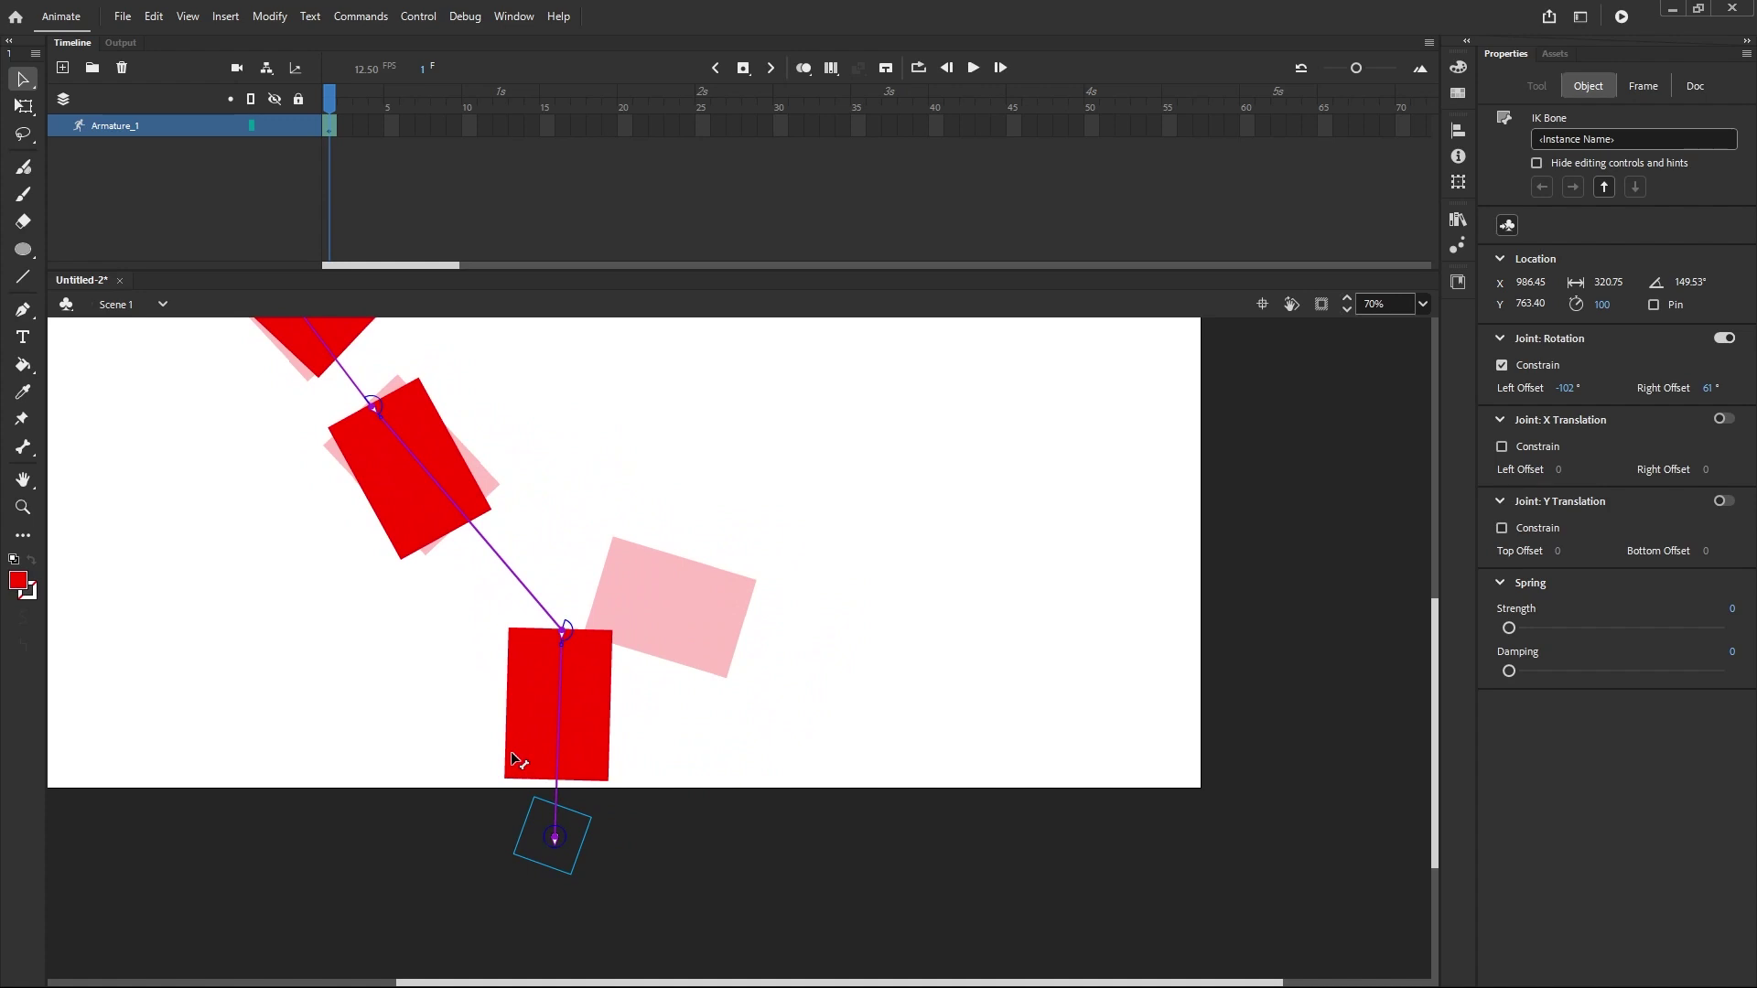
drag(512, 758, 557, 705)
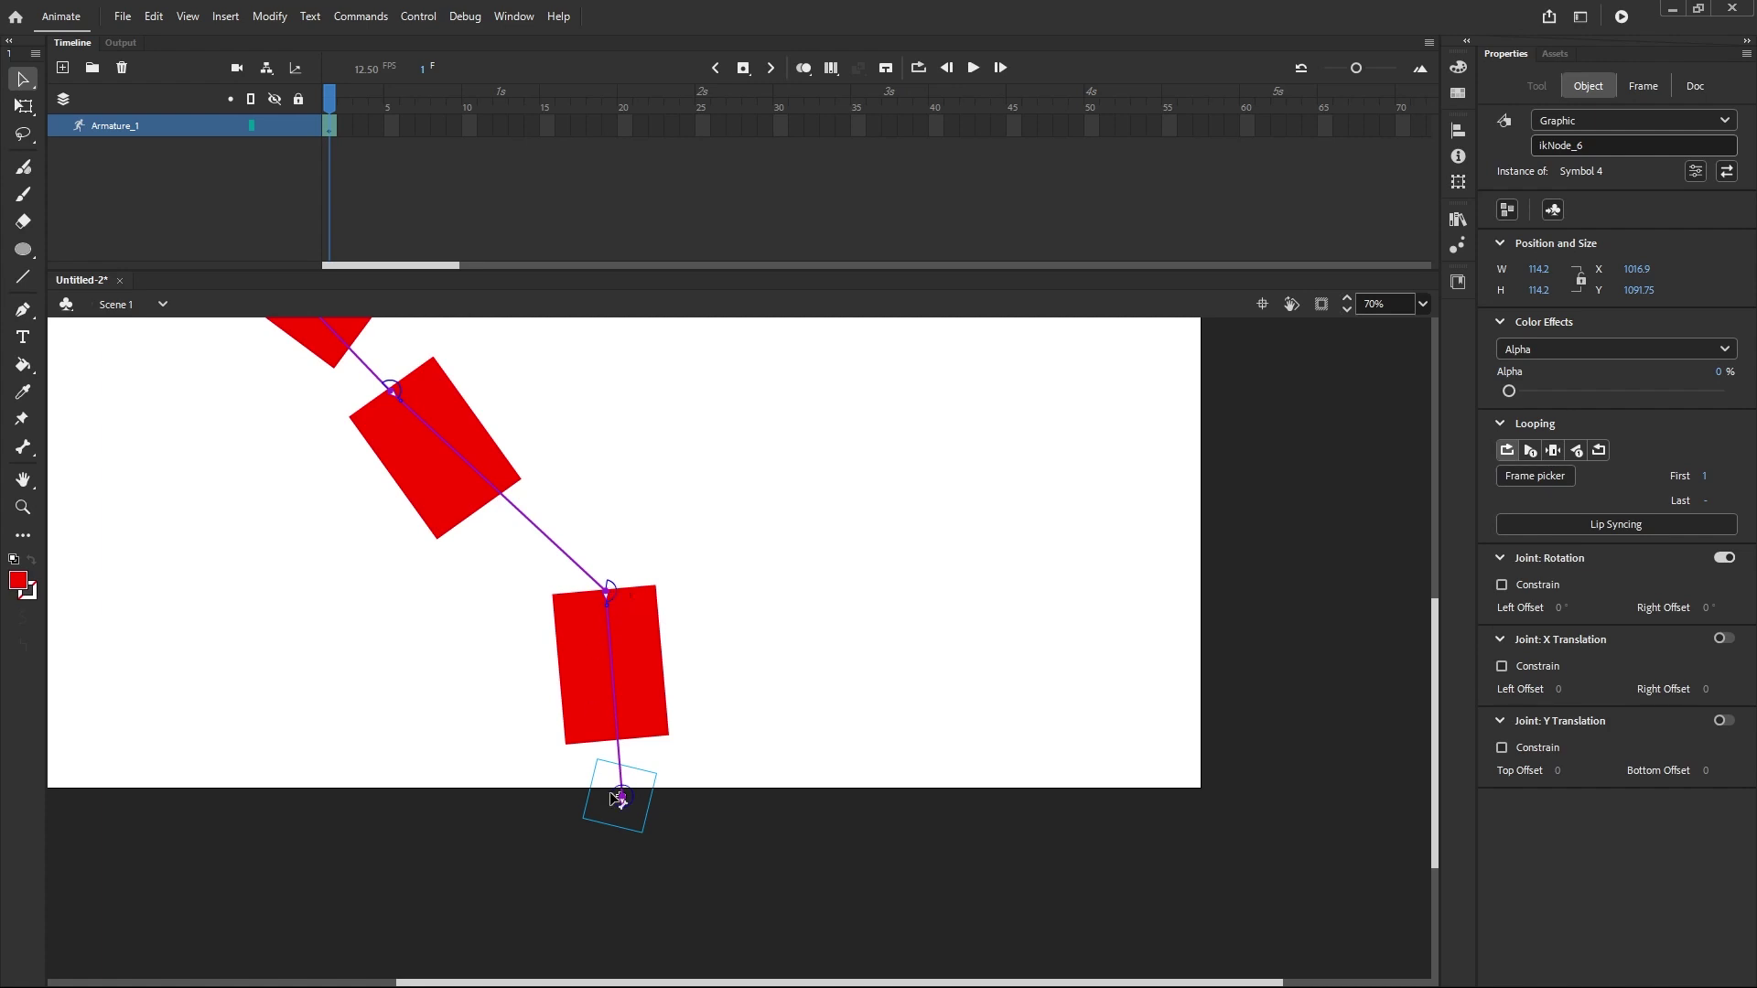
drag(615, 799, 878, 828)
Step: Repose the armature by moving the middle rectangle, raising the transparent end handle, and shifting the middle and first rectangles slightly
scroll(837, 673, down, 3)
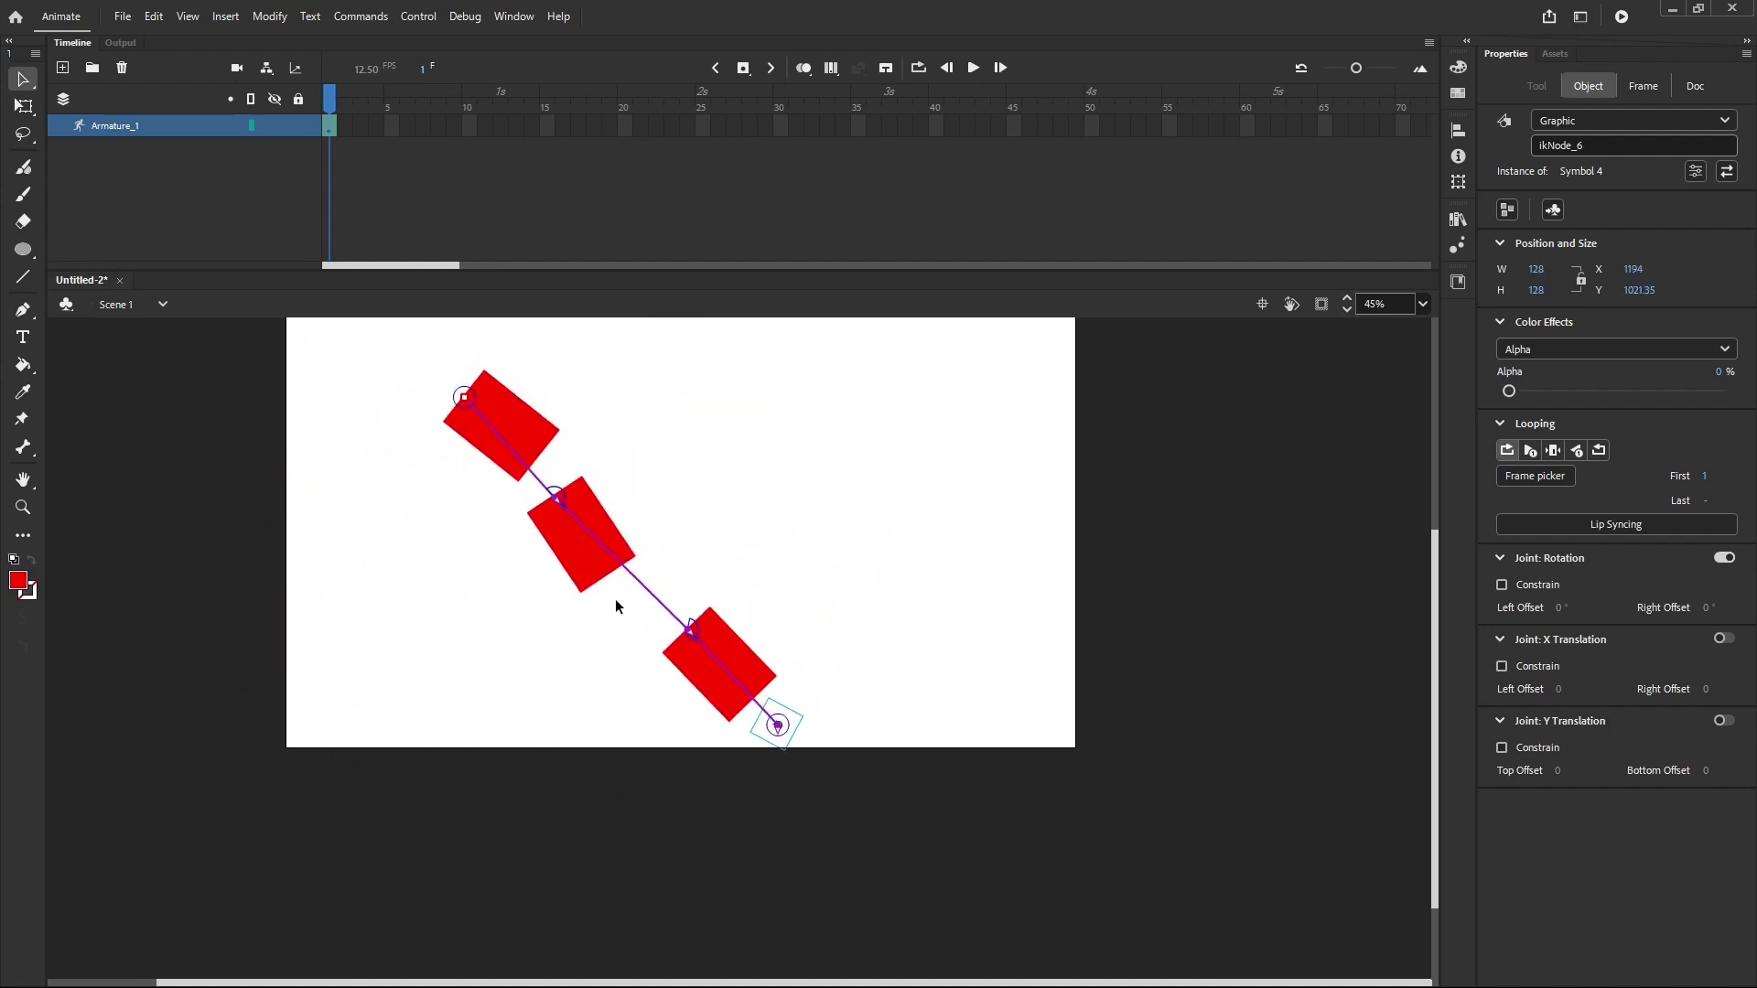
mouse_move(626, 566)
mouse_down()
mouse_move(510, 530)
mouse_move(559, 460)
mouse_move(572, 549)
mouse_move(628, 537)
mouse_up()
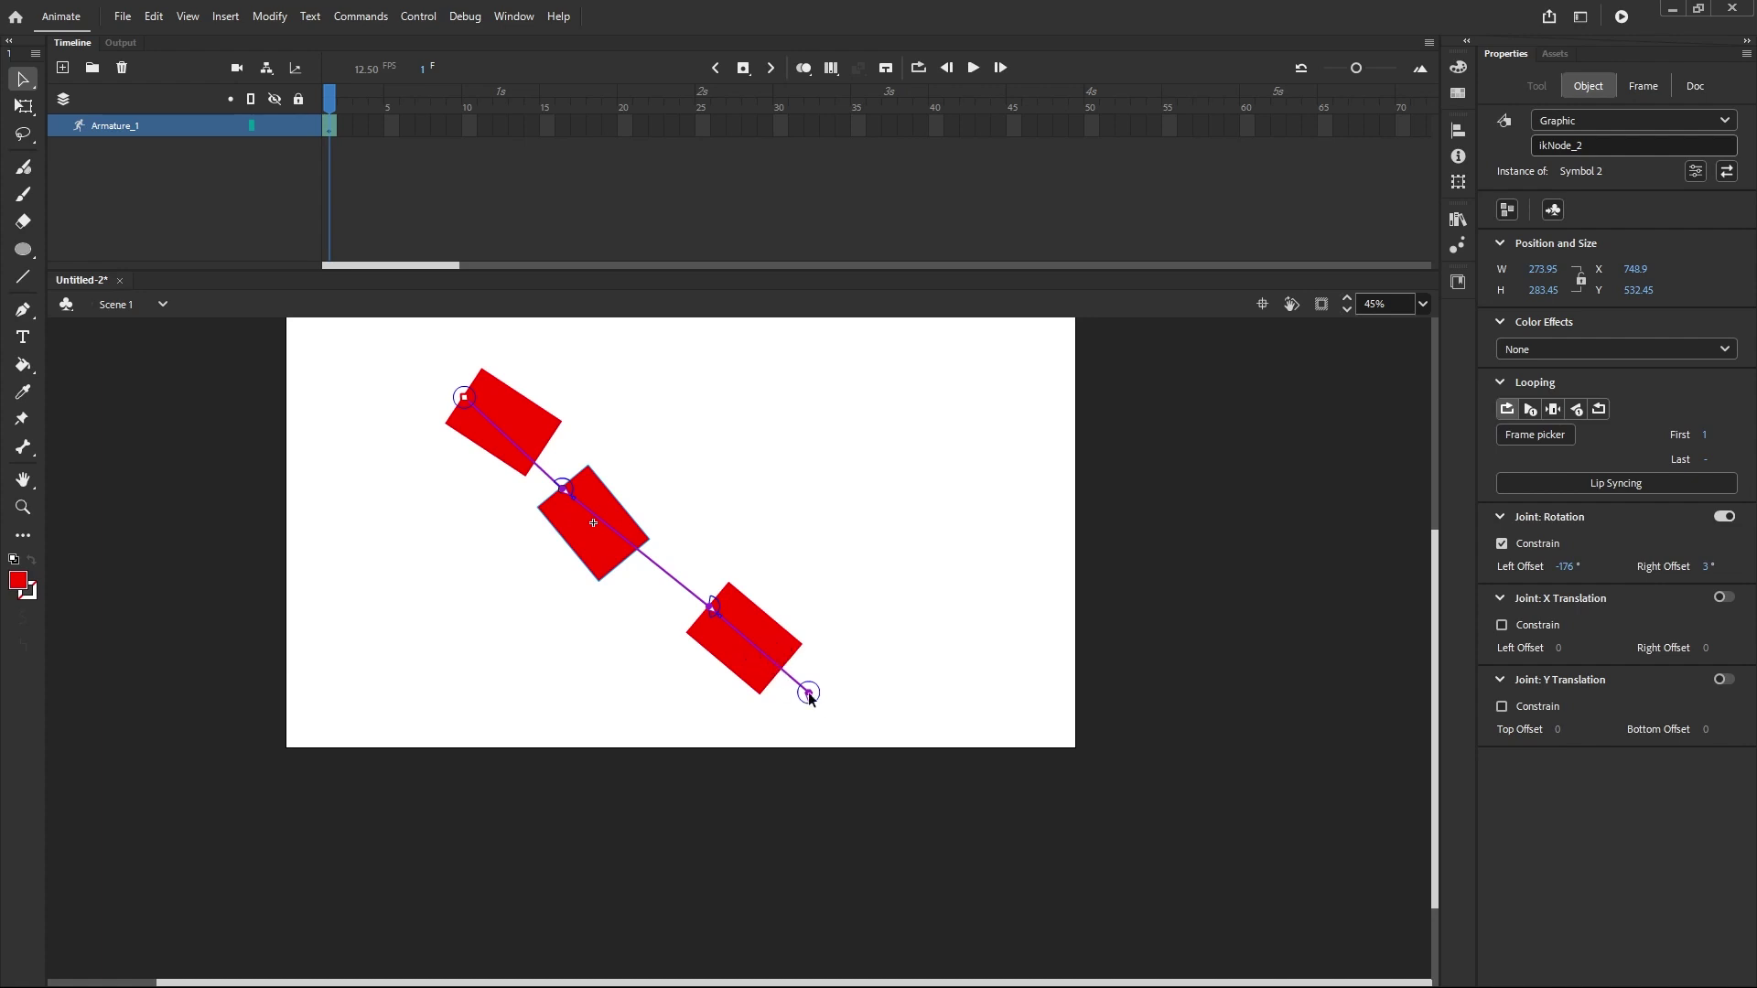
drag(809, 698, 842, 590)
click(635, 545)
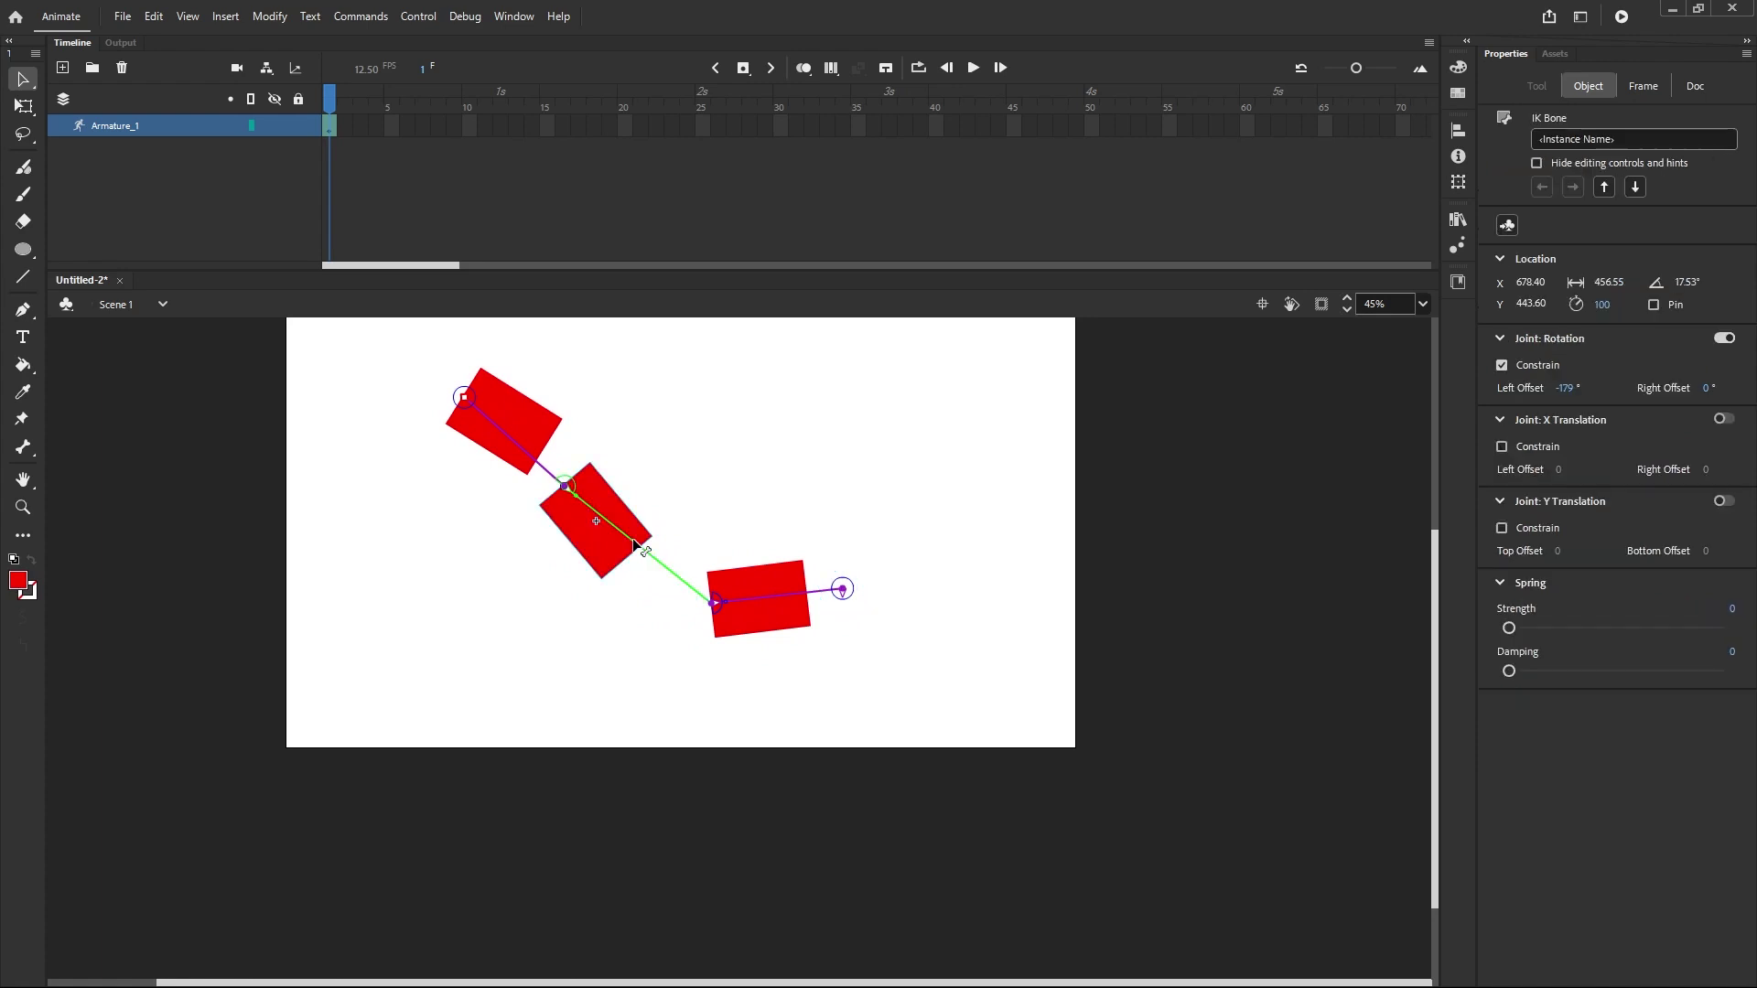
mouse_move(635, 545)
mouse_down()
mouse_move(576, 574)
mouse_move(658, 512)
mouse_move(612, 592)
mouse_move(622, 535)
mouse_up()
click(526, 466)
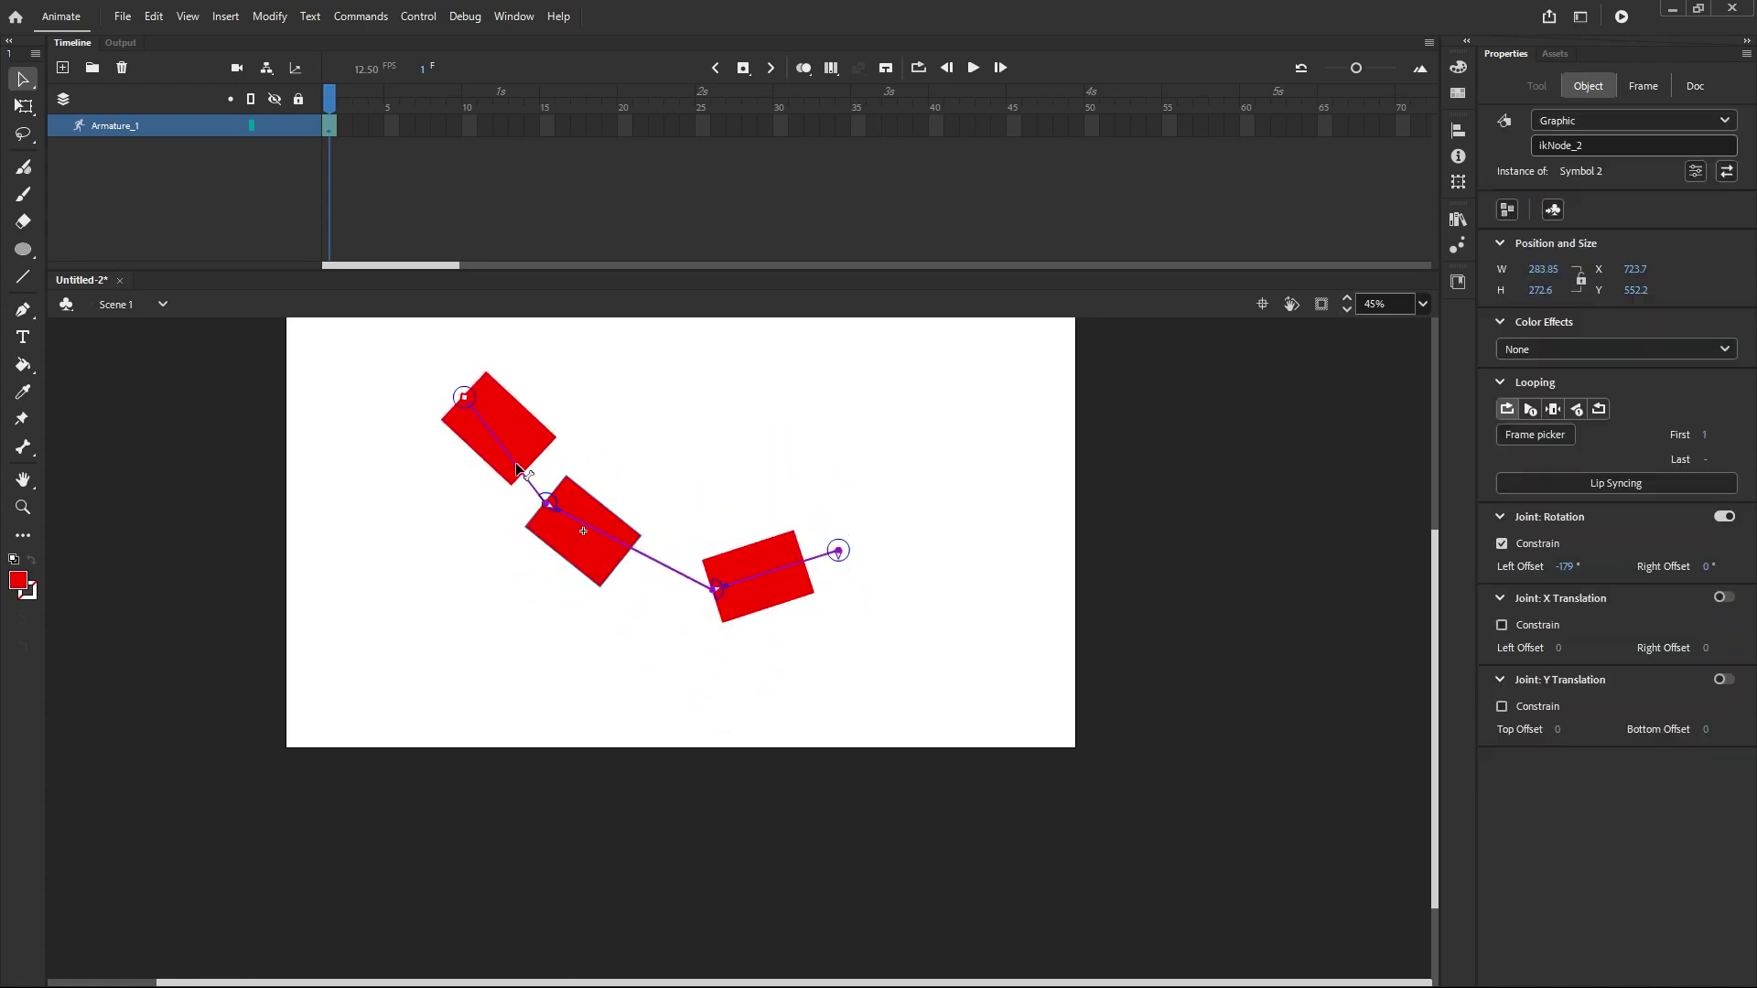
mouse_move(526, 468)
mouse_down()
mouse_move(574, 453)
mouse_move(519, 494)
mouse_up()
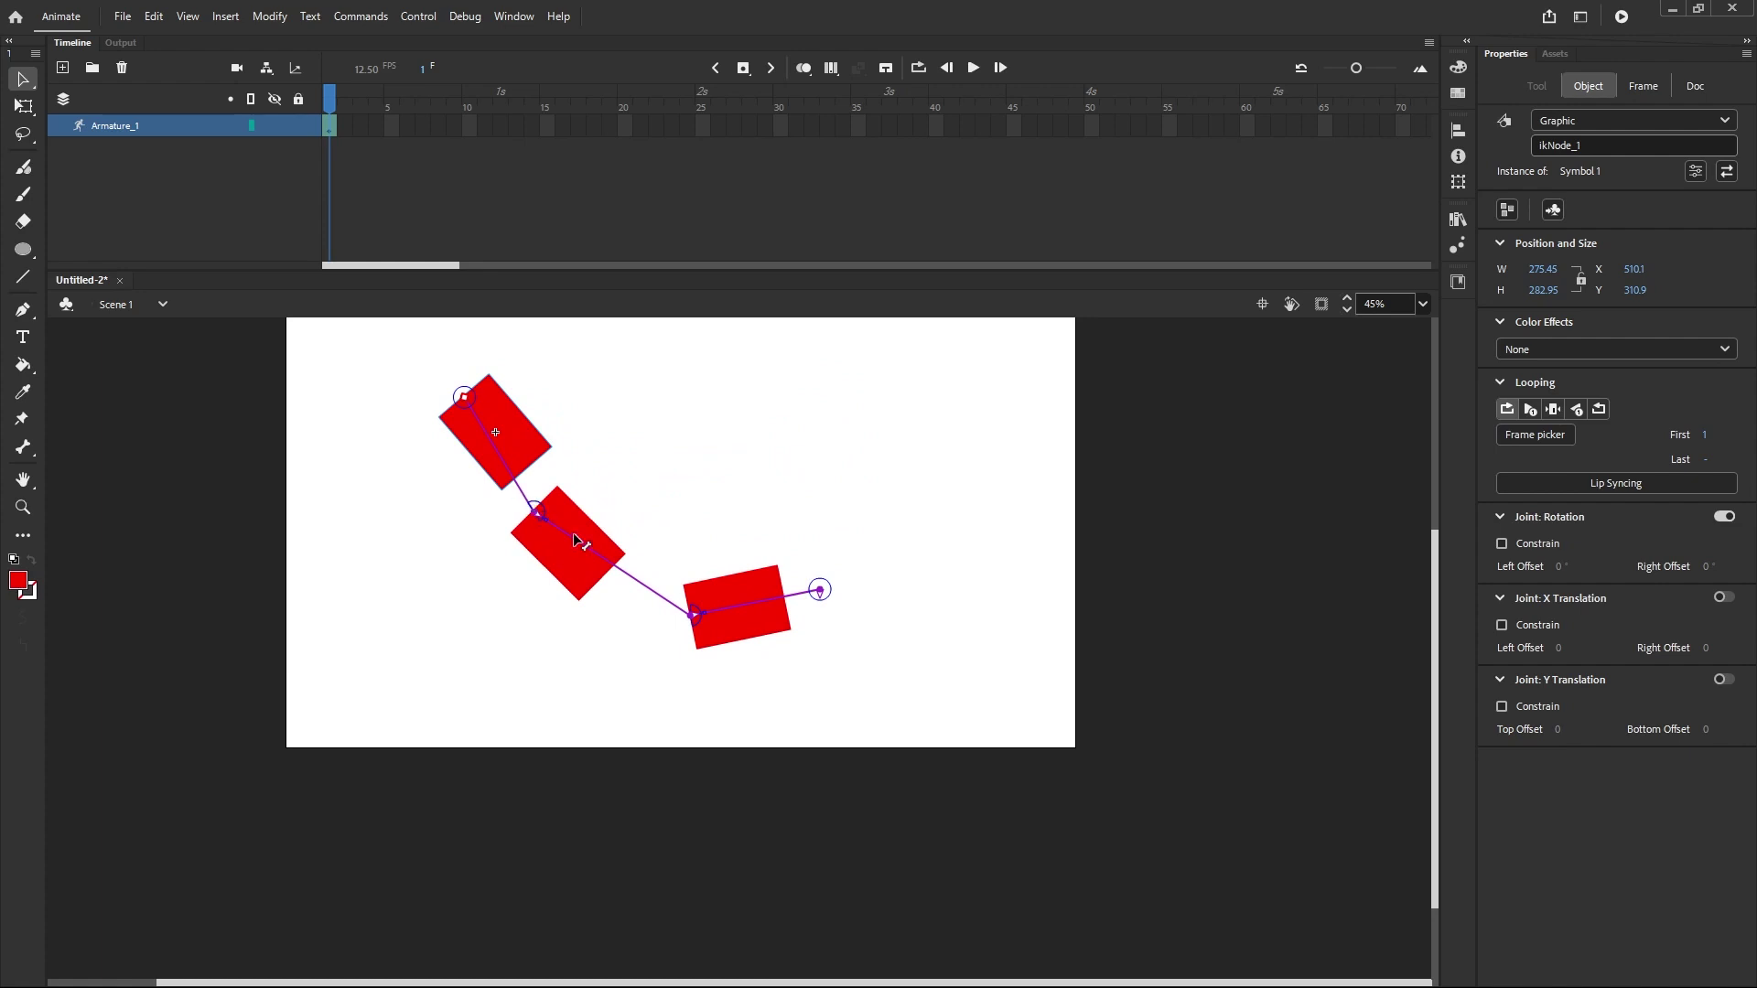
Step: Set the joint speed of the middle bone, between the second and third rectangles, to 50
click(767, 609)
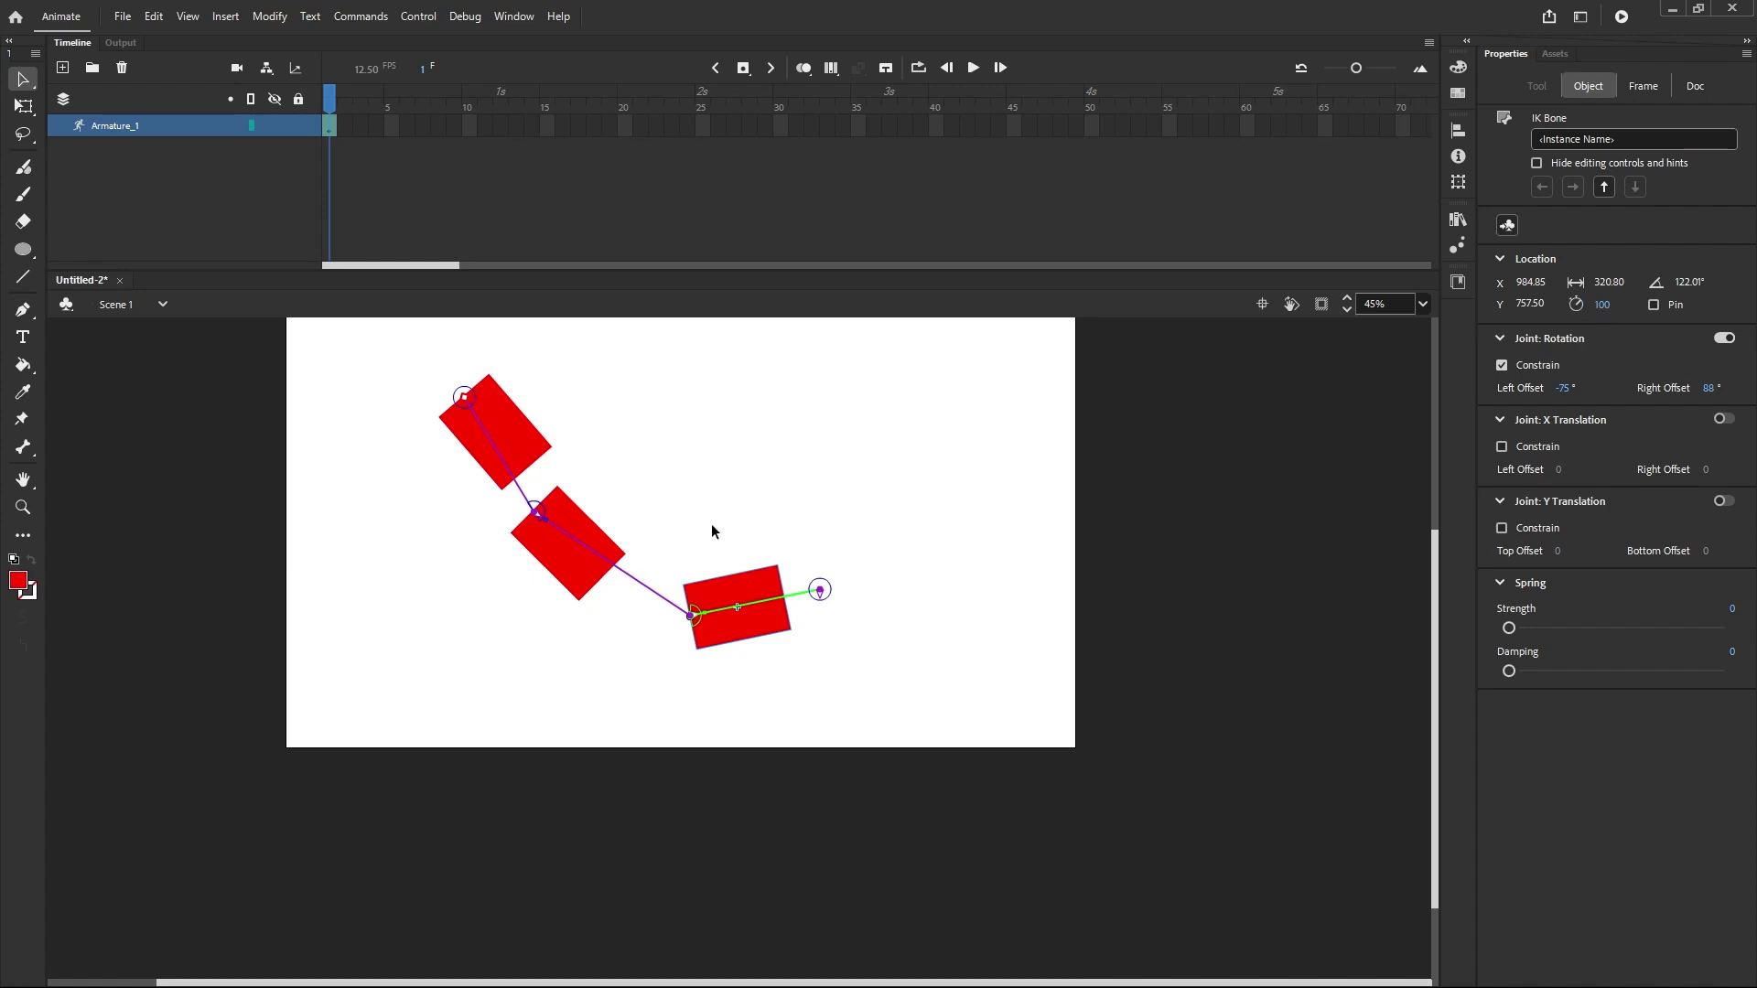
click(646, 585)
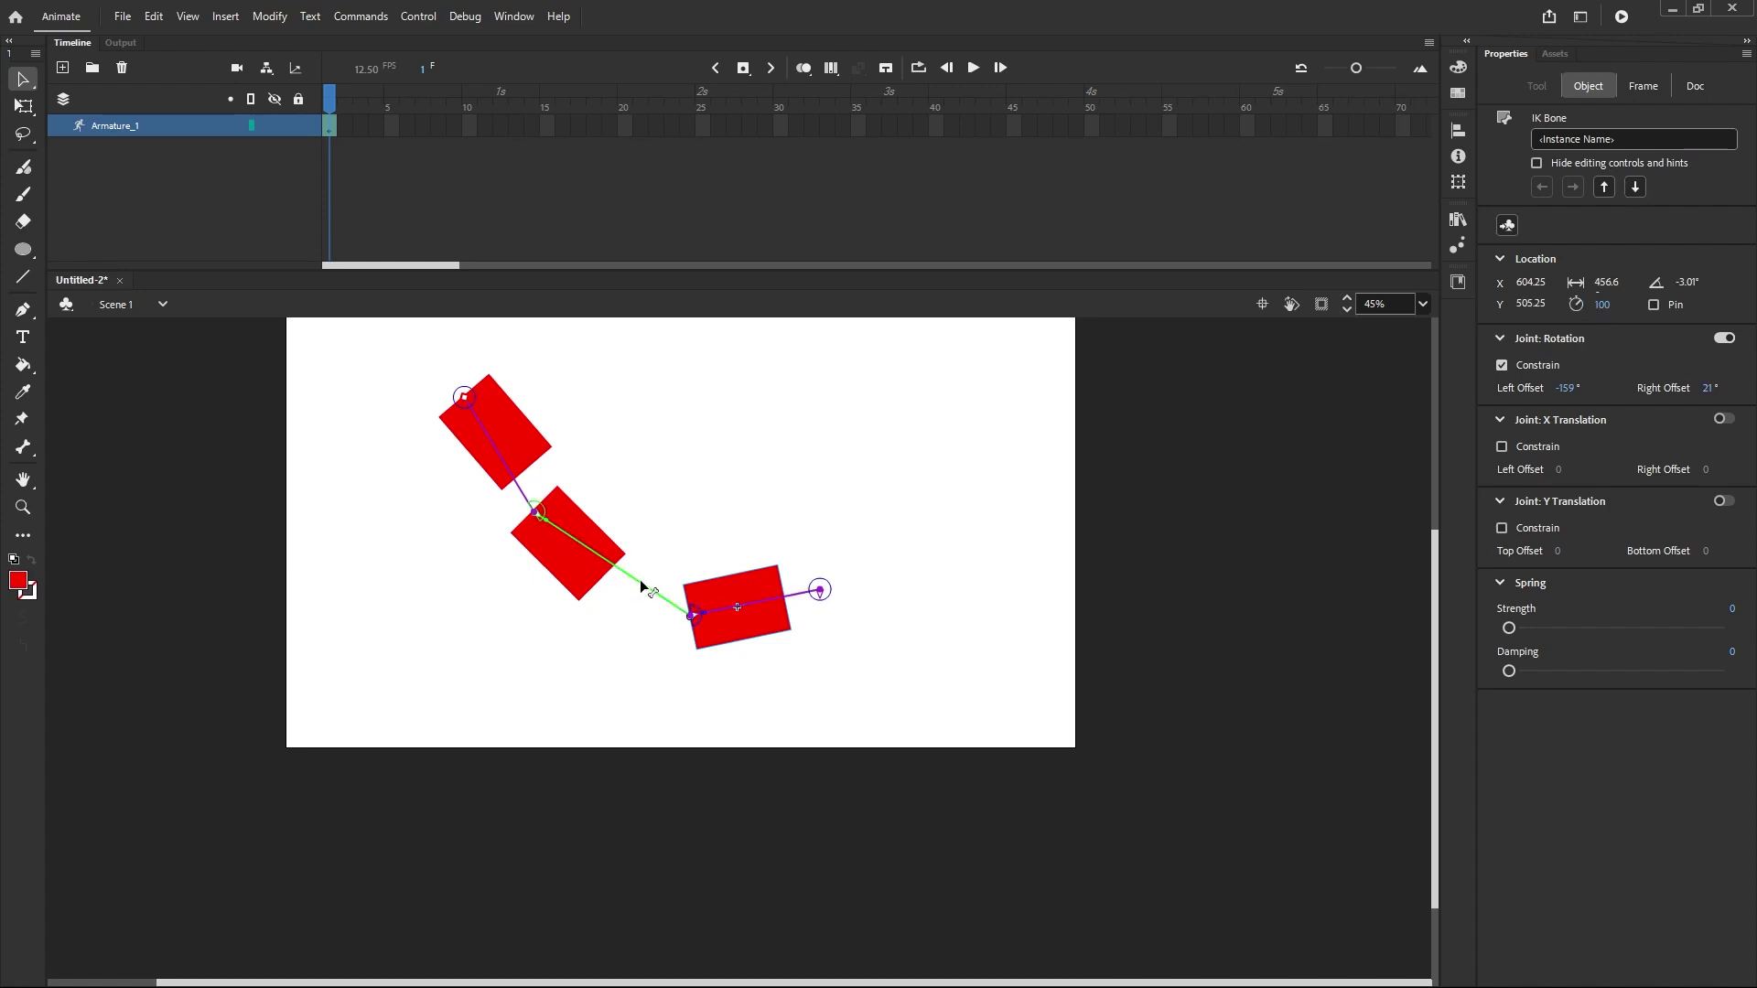
drag(1601, 306, 1587, 318)
drag(1585, 321, 1581, 327)
text(50)
key(Return)
Step: Set the joint speed of the first bone, inside the uppermost rectangle, to 25
click(494, 446)
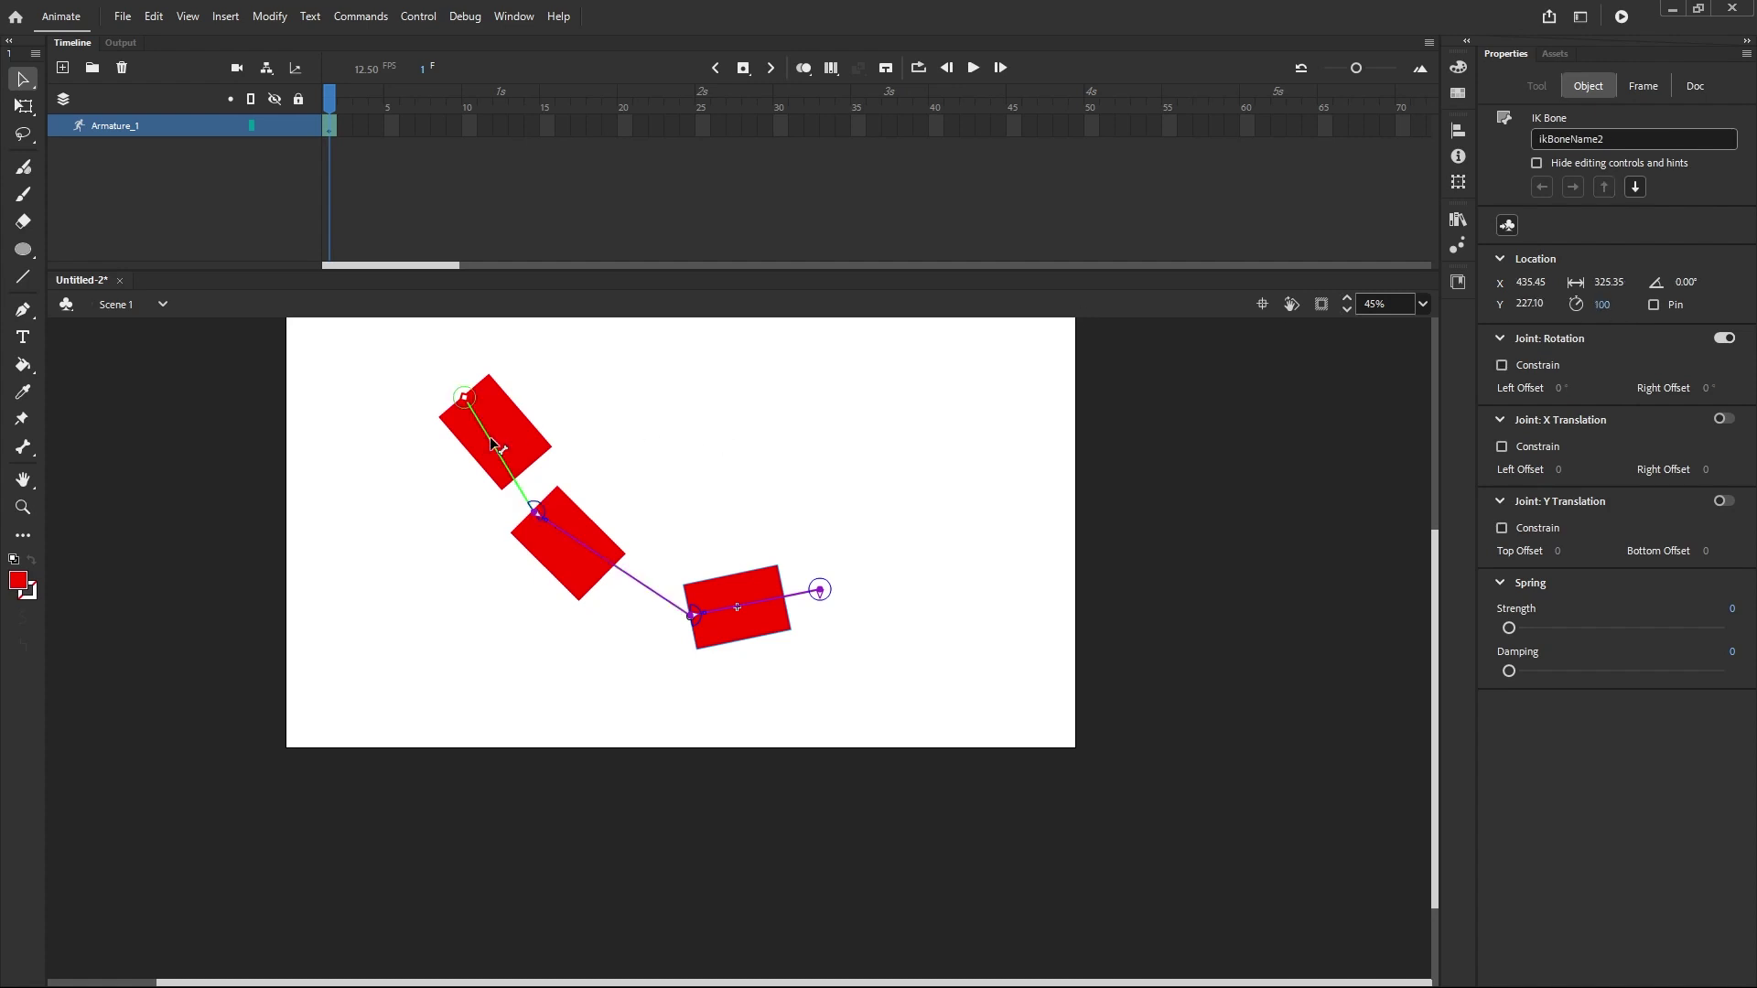
click(1603, 307)
text(25)
key(Return)
Step: Check the middle and end bones' speed settings, and test the armature by swinging the transparent handle down and then up
click(604, 562)
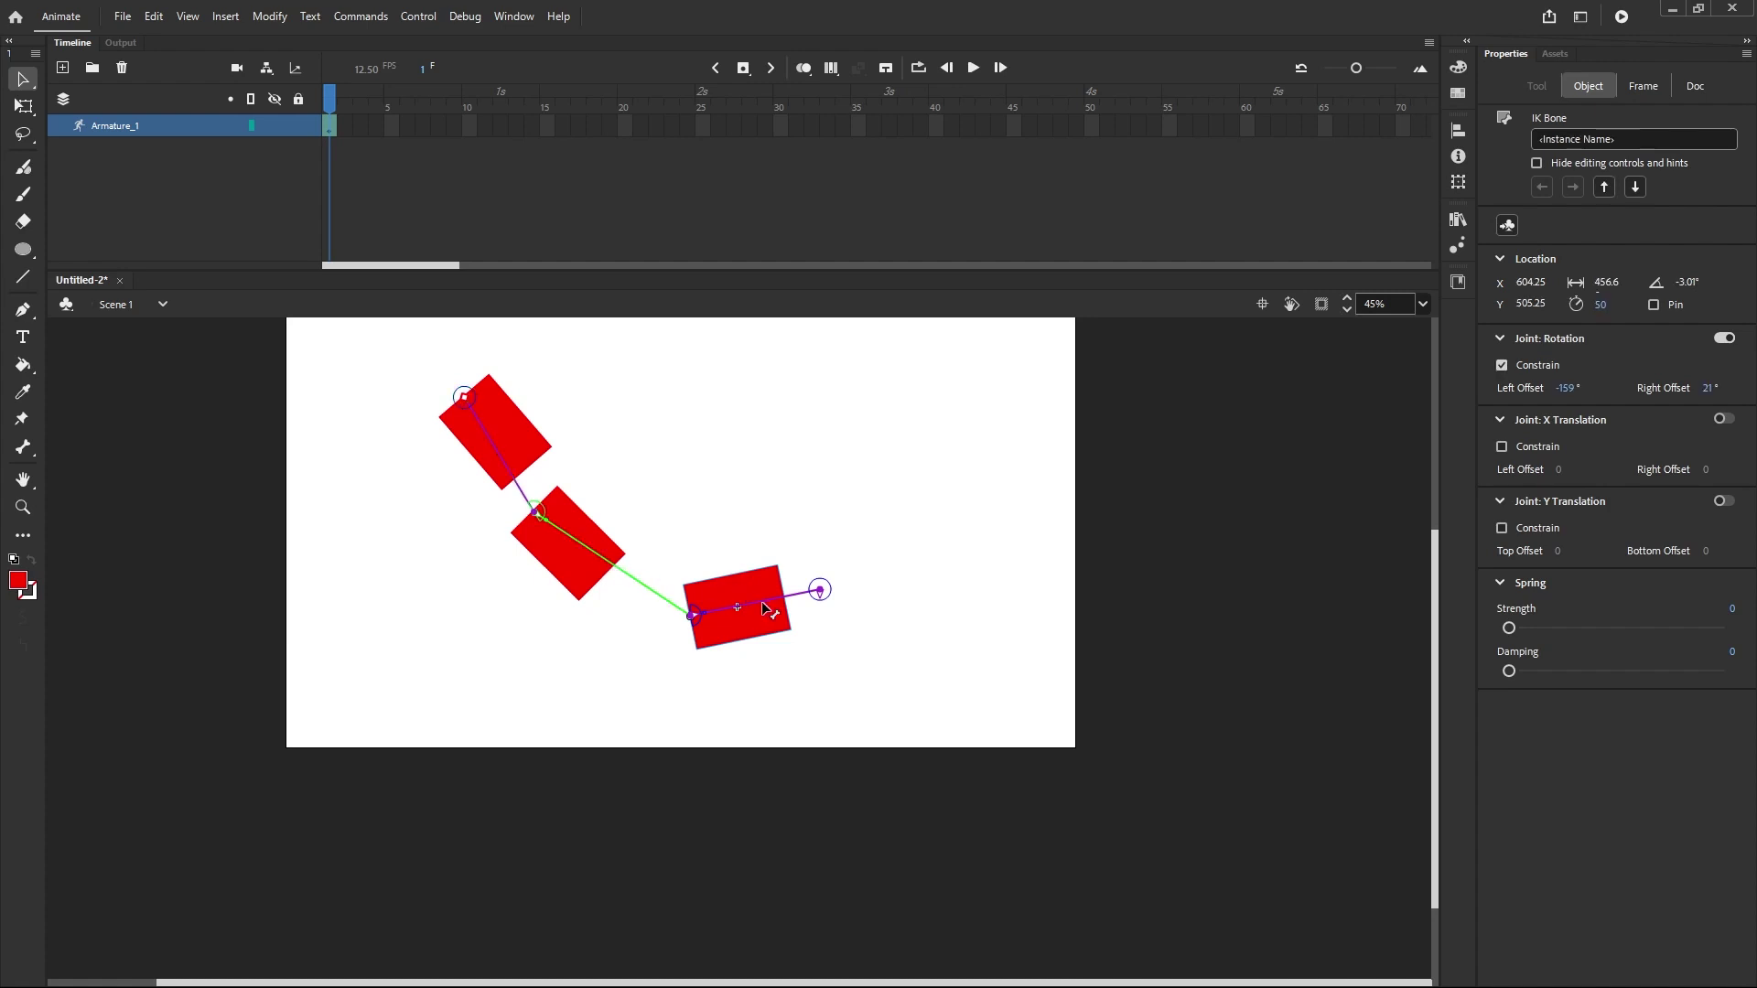
click(767, 604)
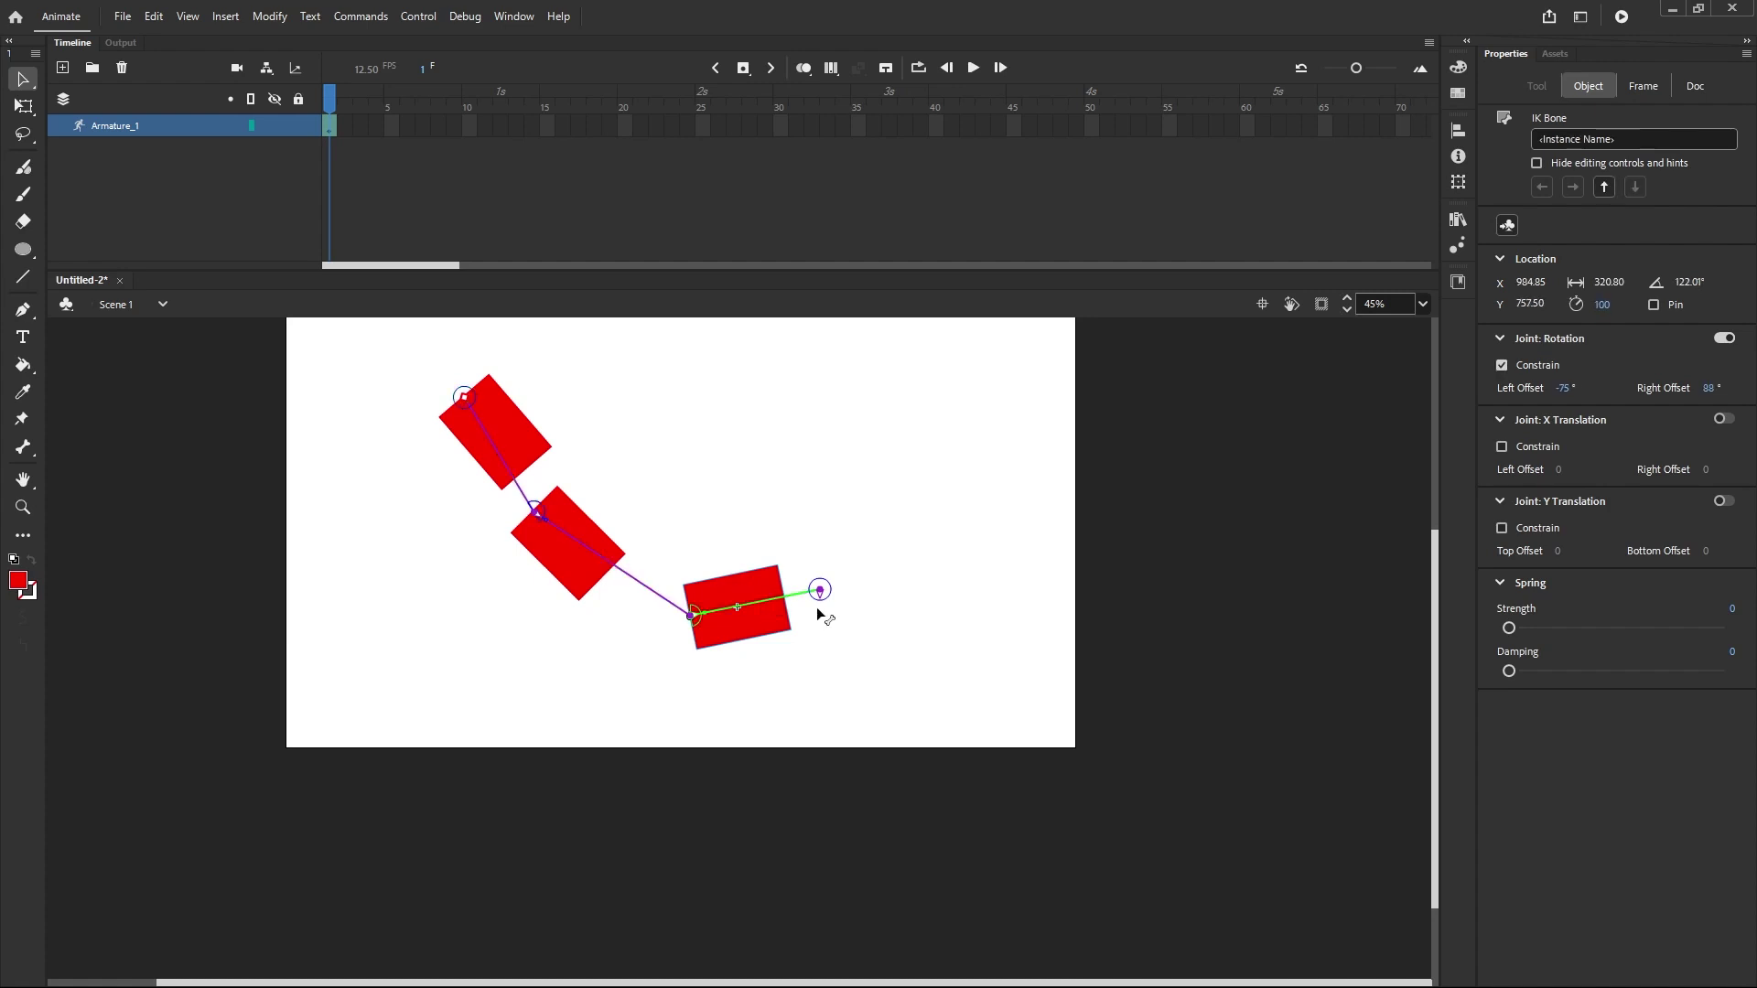
drag(825, 595, 821, 665)
drag(821, 504, 813, 473)
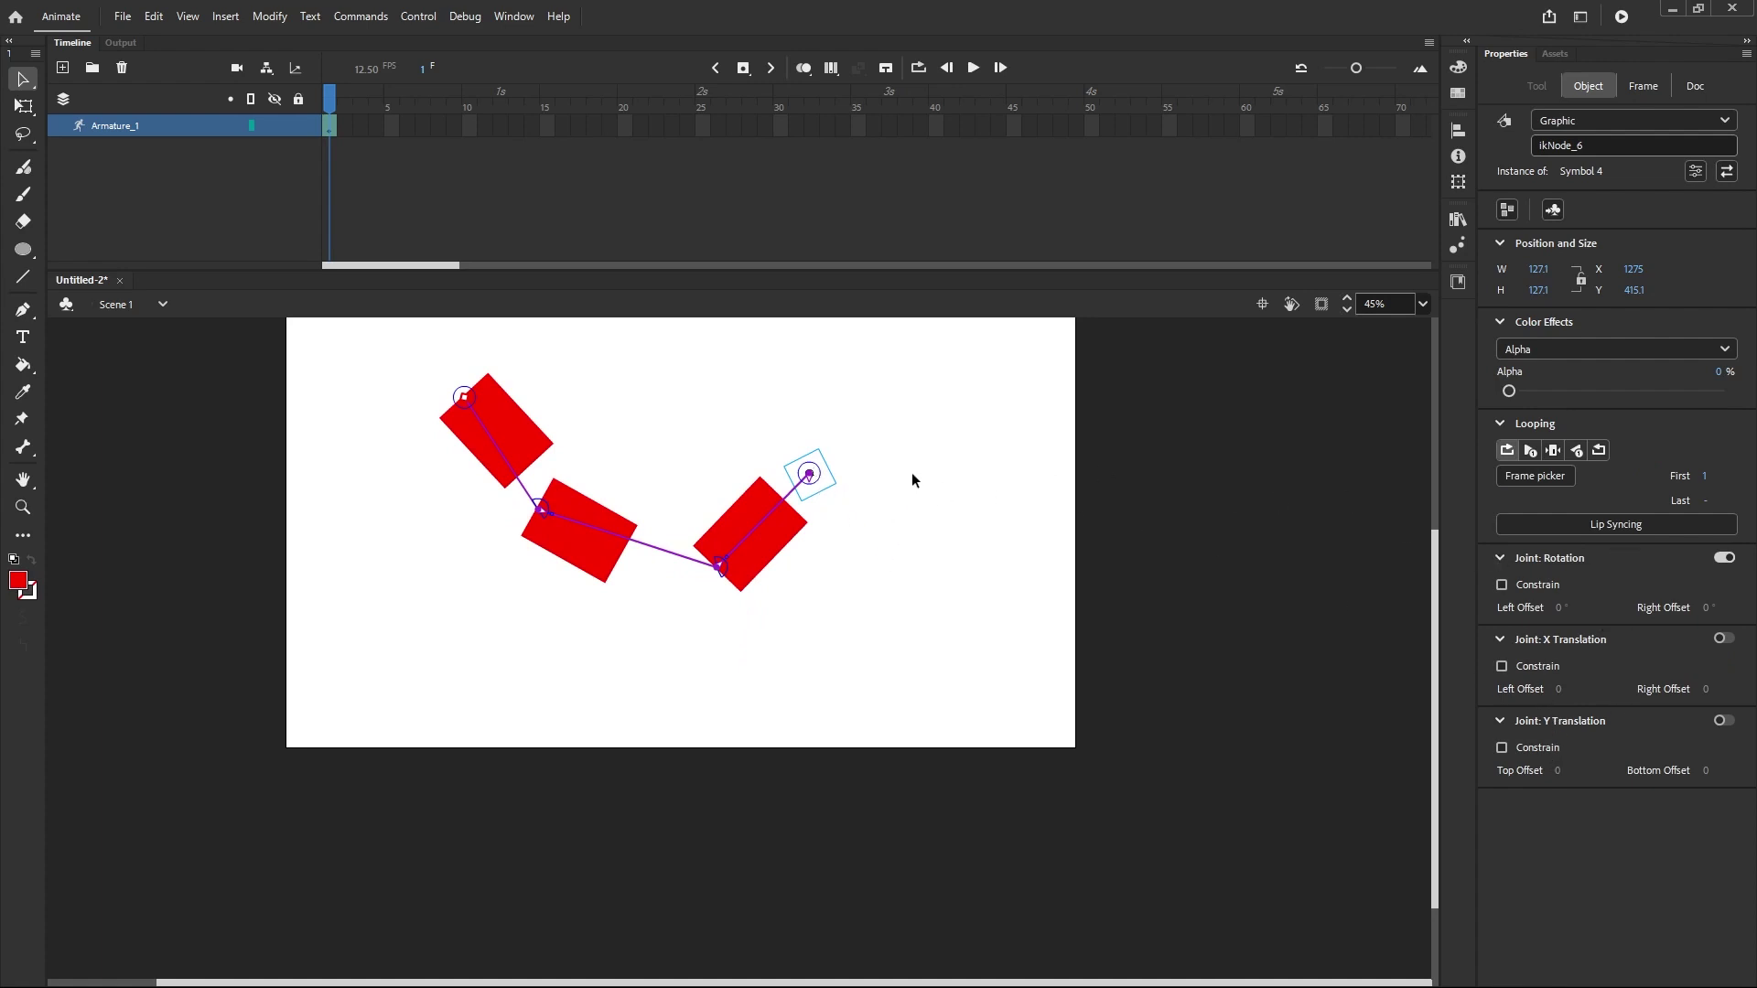
scroll(812, 473, up, 2)
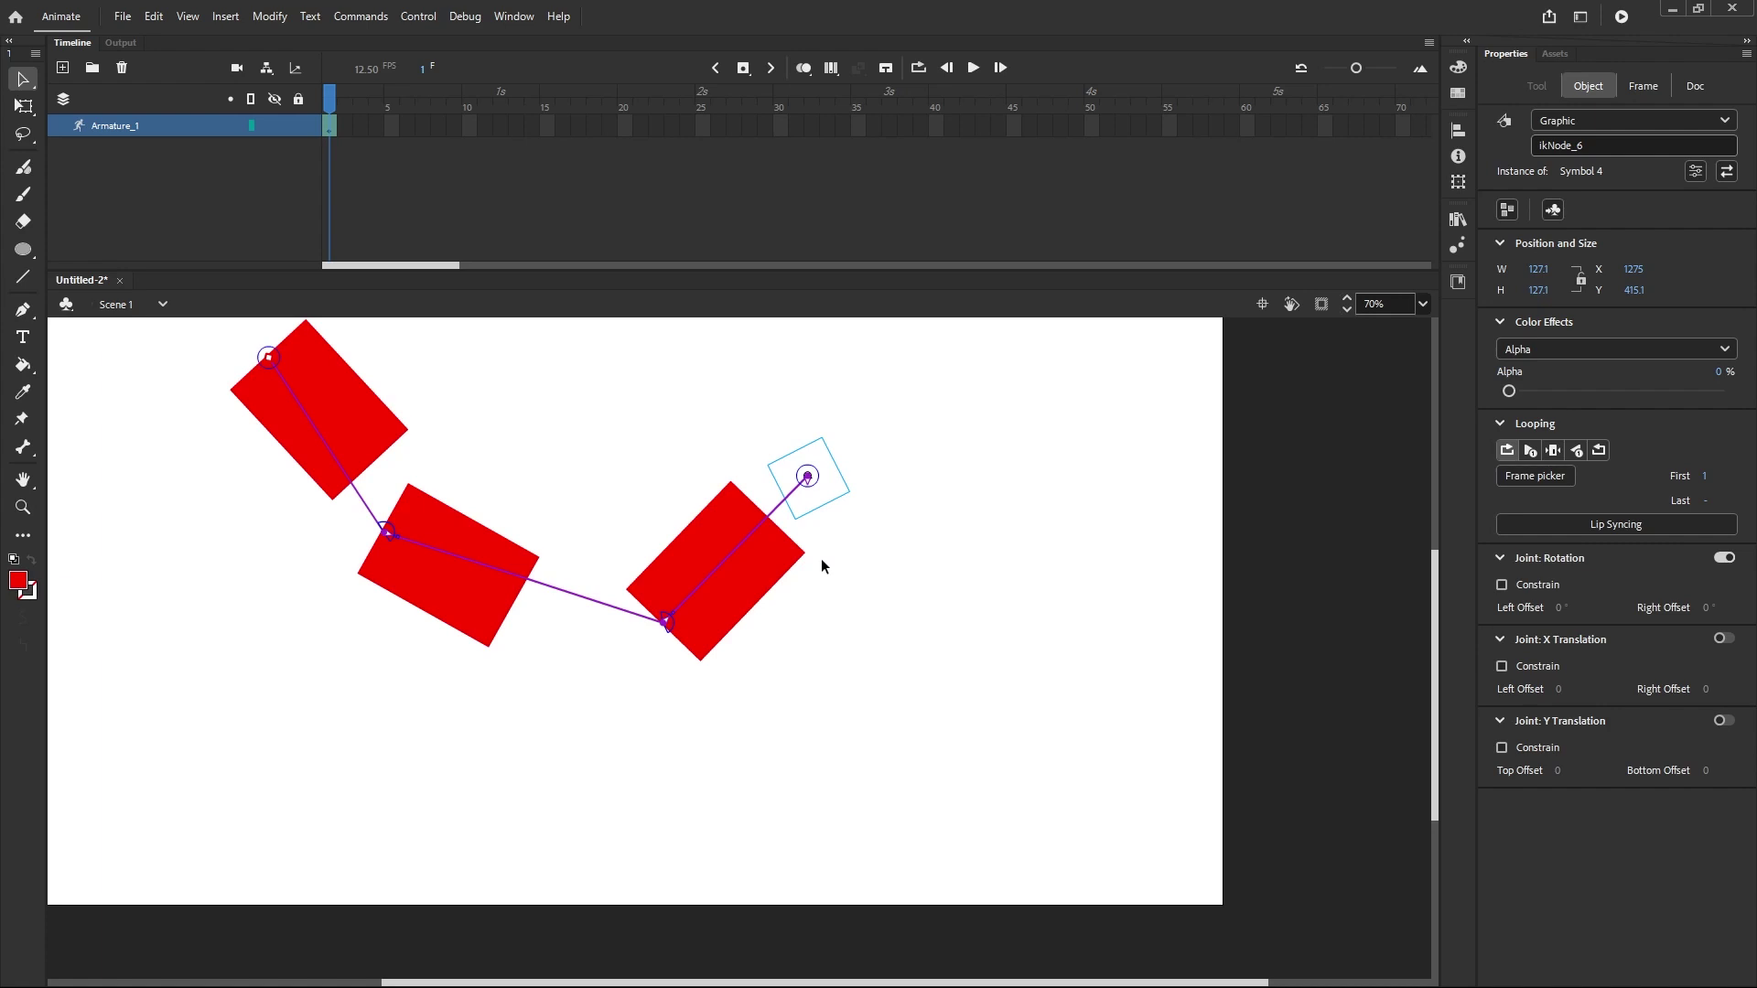
scroll(824, 568, down, 2)
scroll(805, 530, up, 2)
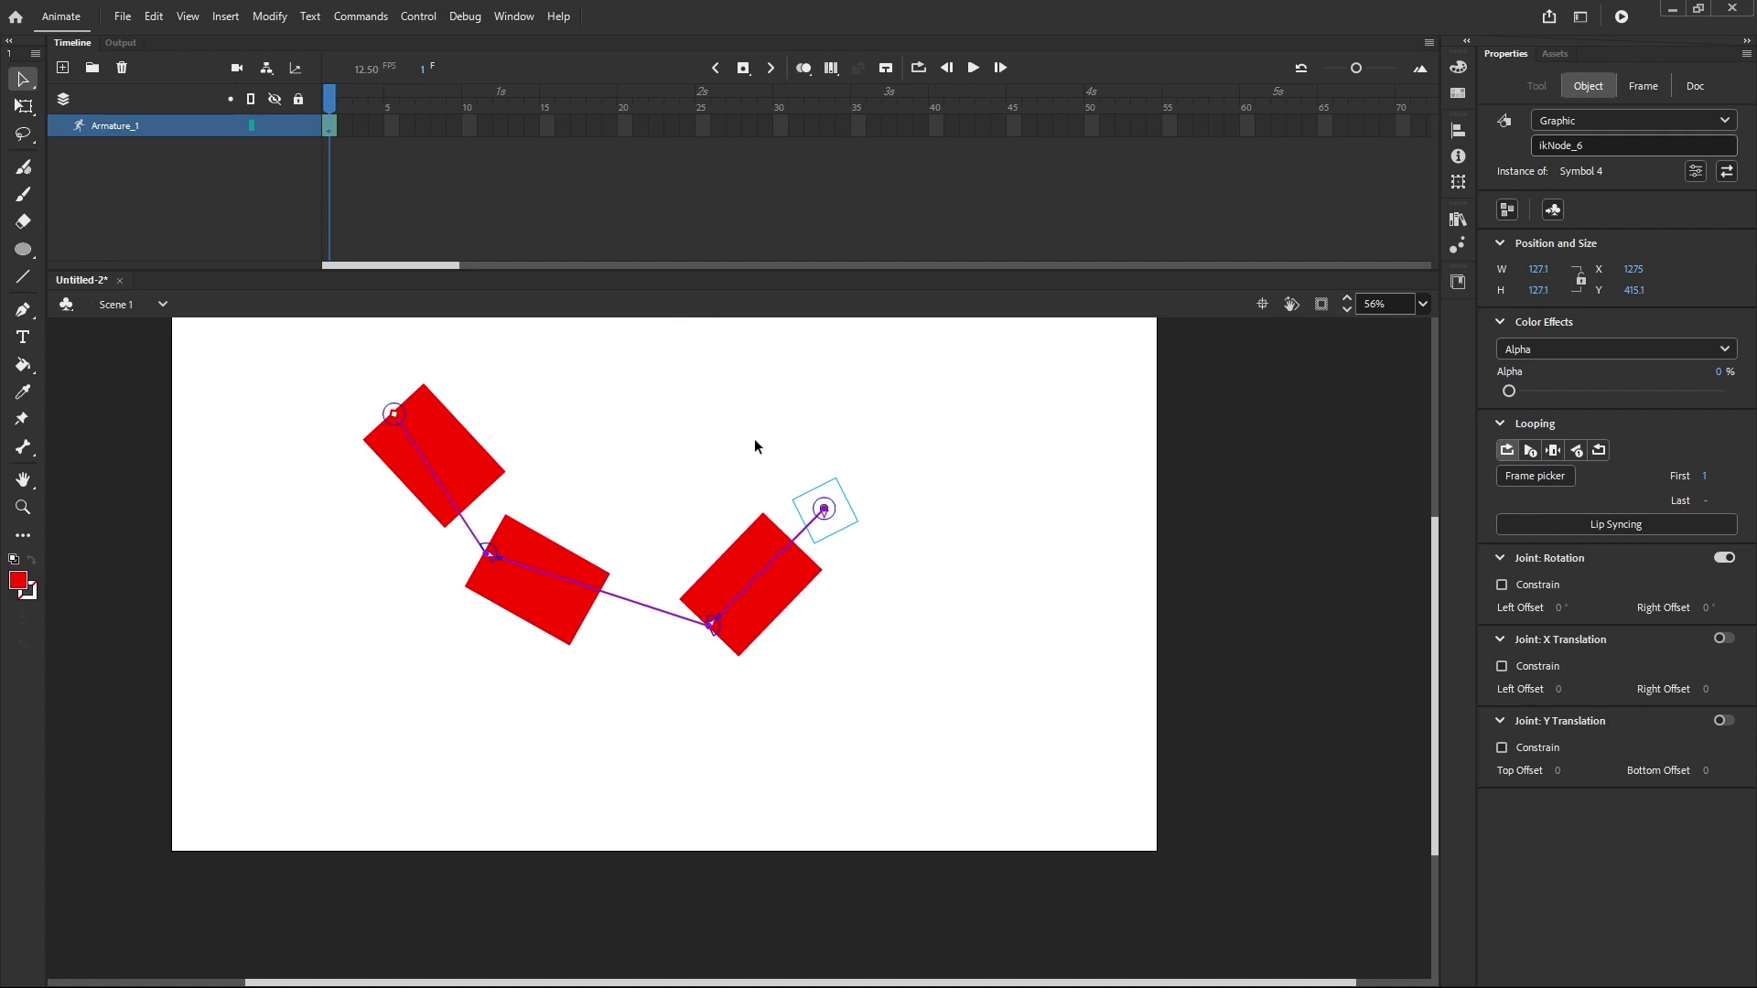
scroll(824, 499, down, 1)
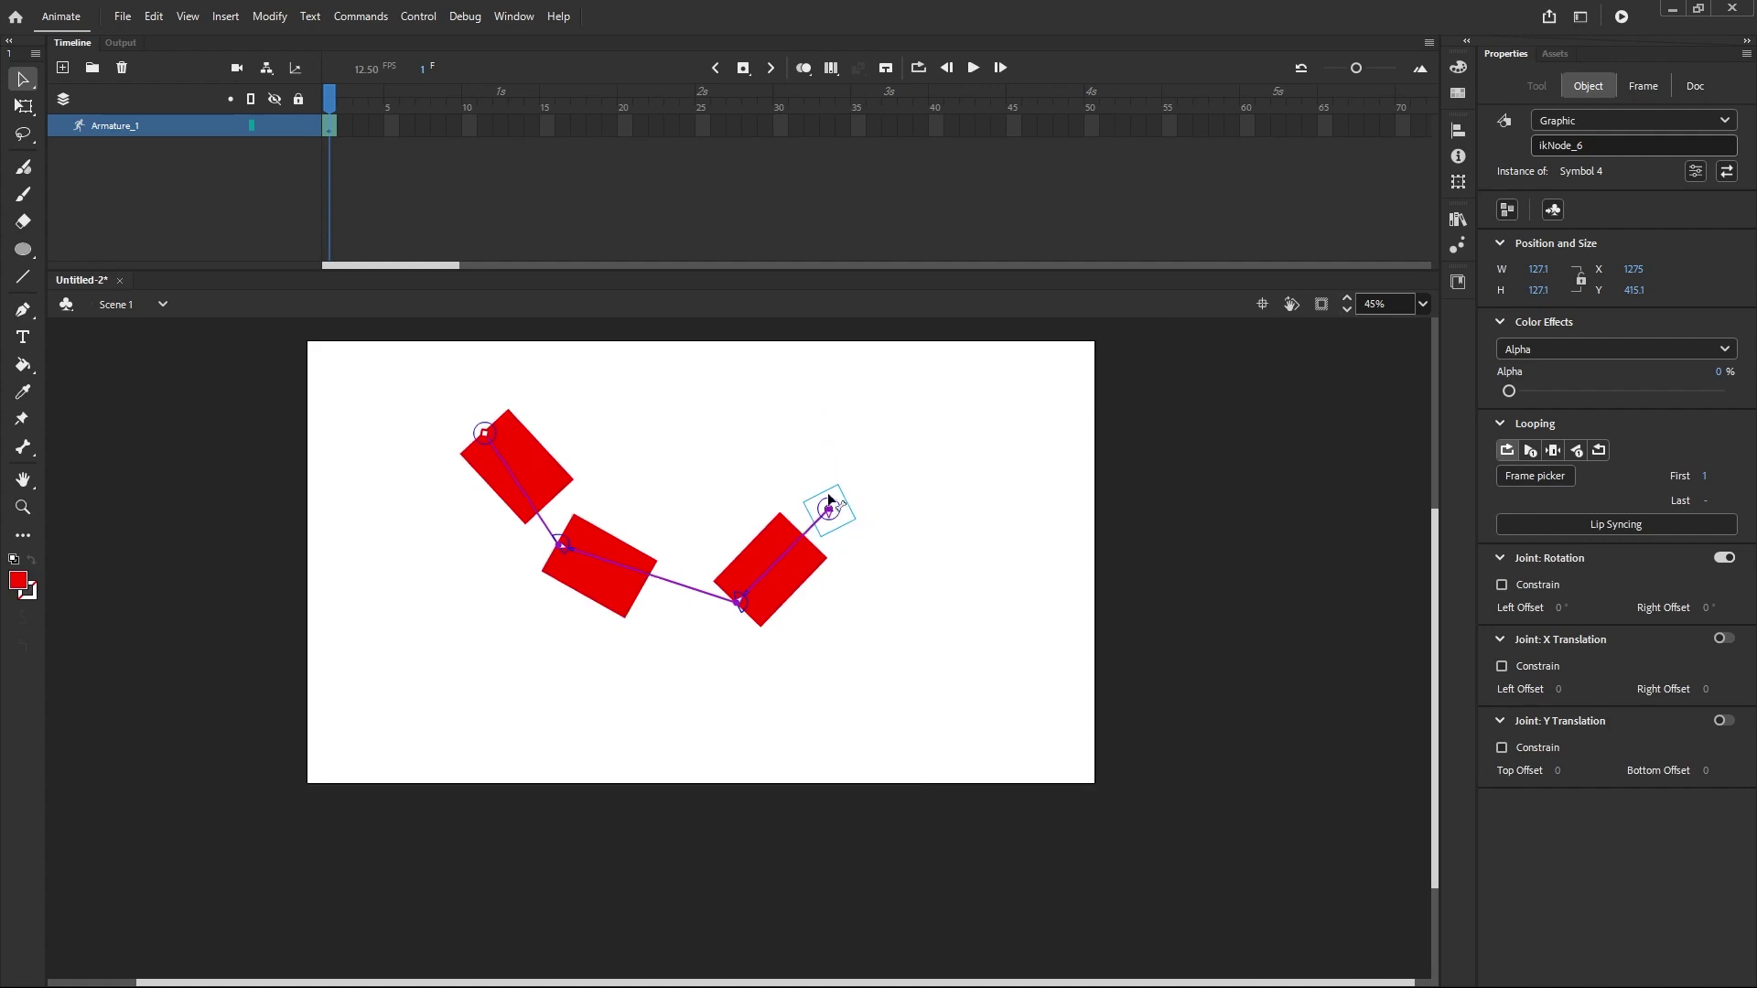
scroll(820, 495, up, 1)
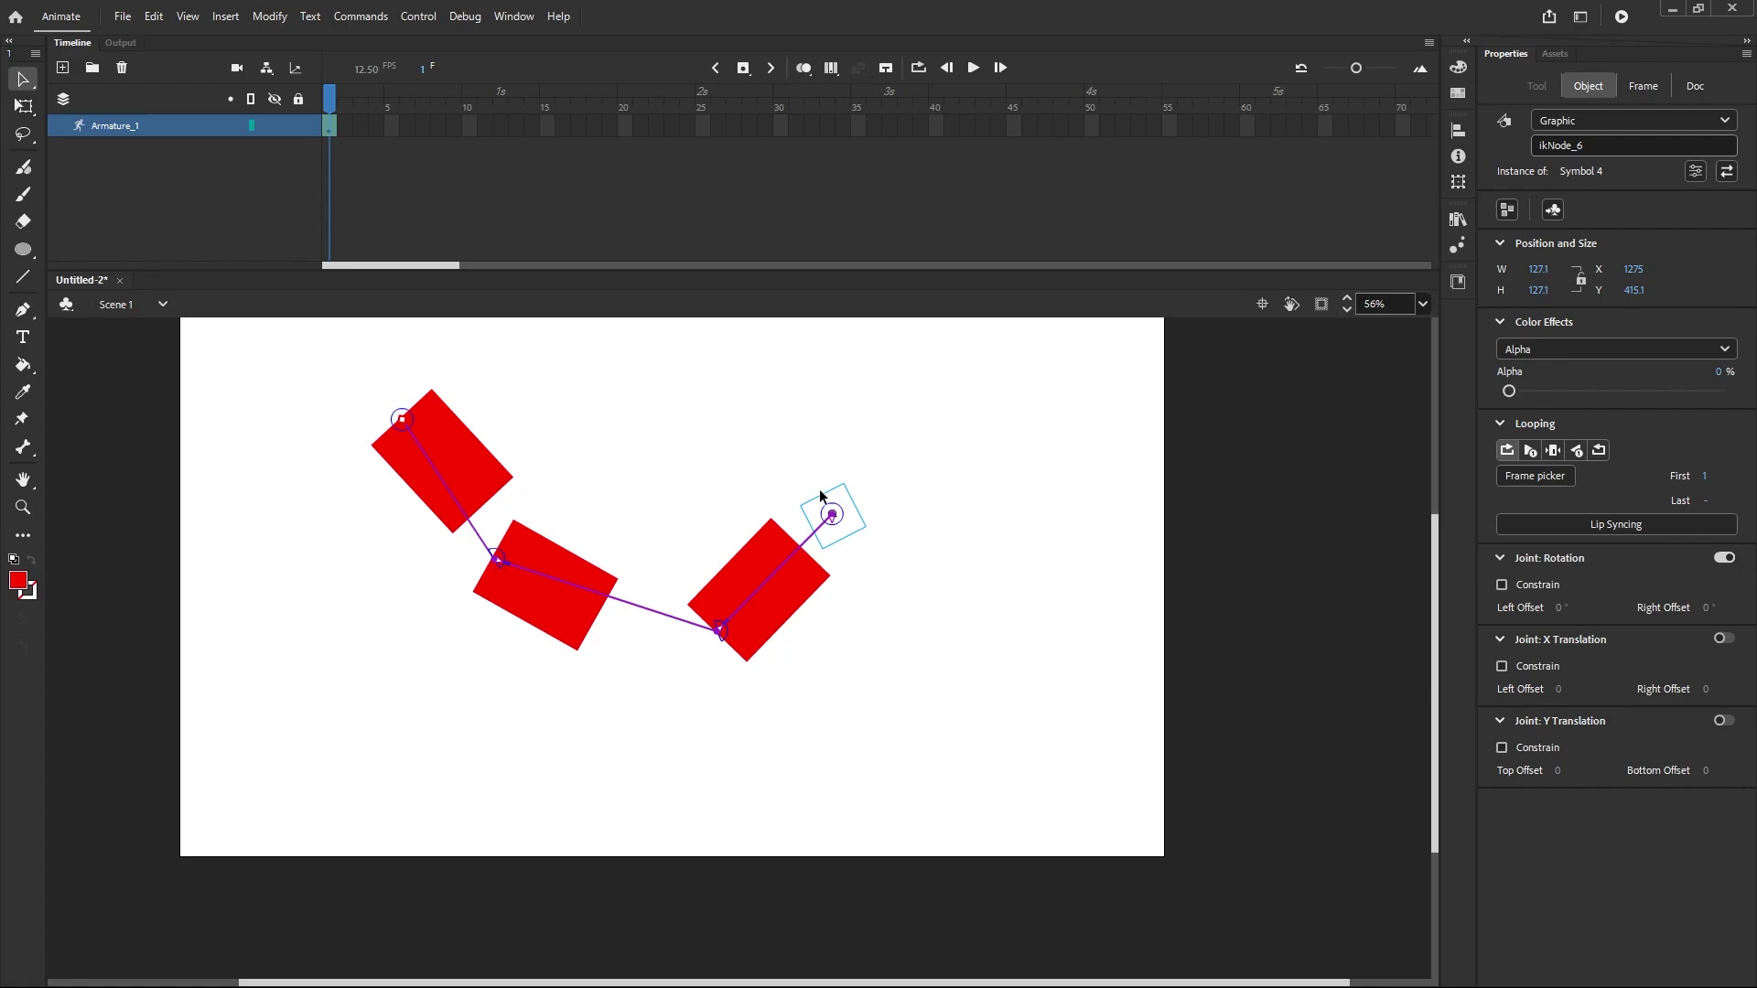